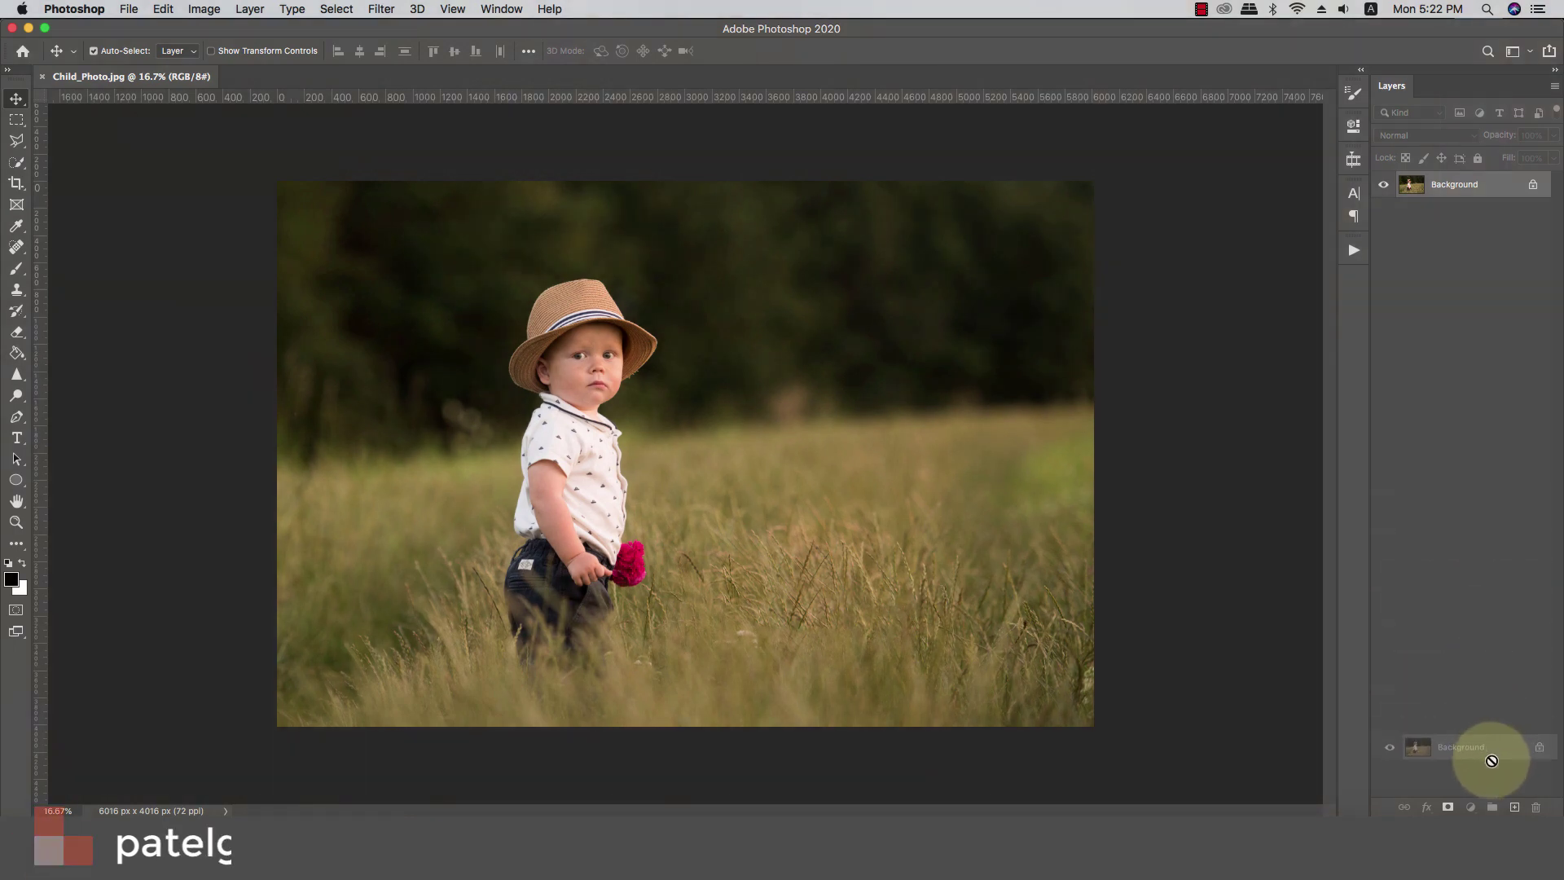
# Duplicate the Background layer and convert Background copy into a smart object
pyautogui.moveTo(1497, 287); pyautogui.dragTo(1514, 807)
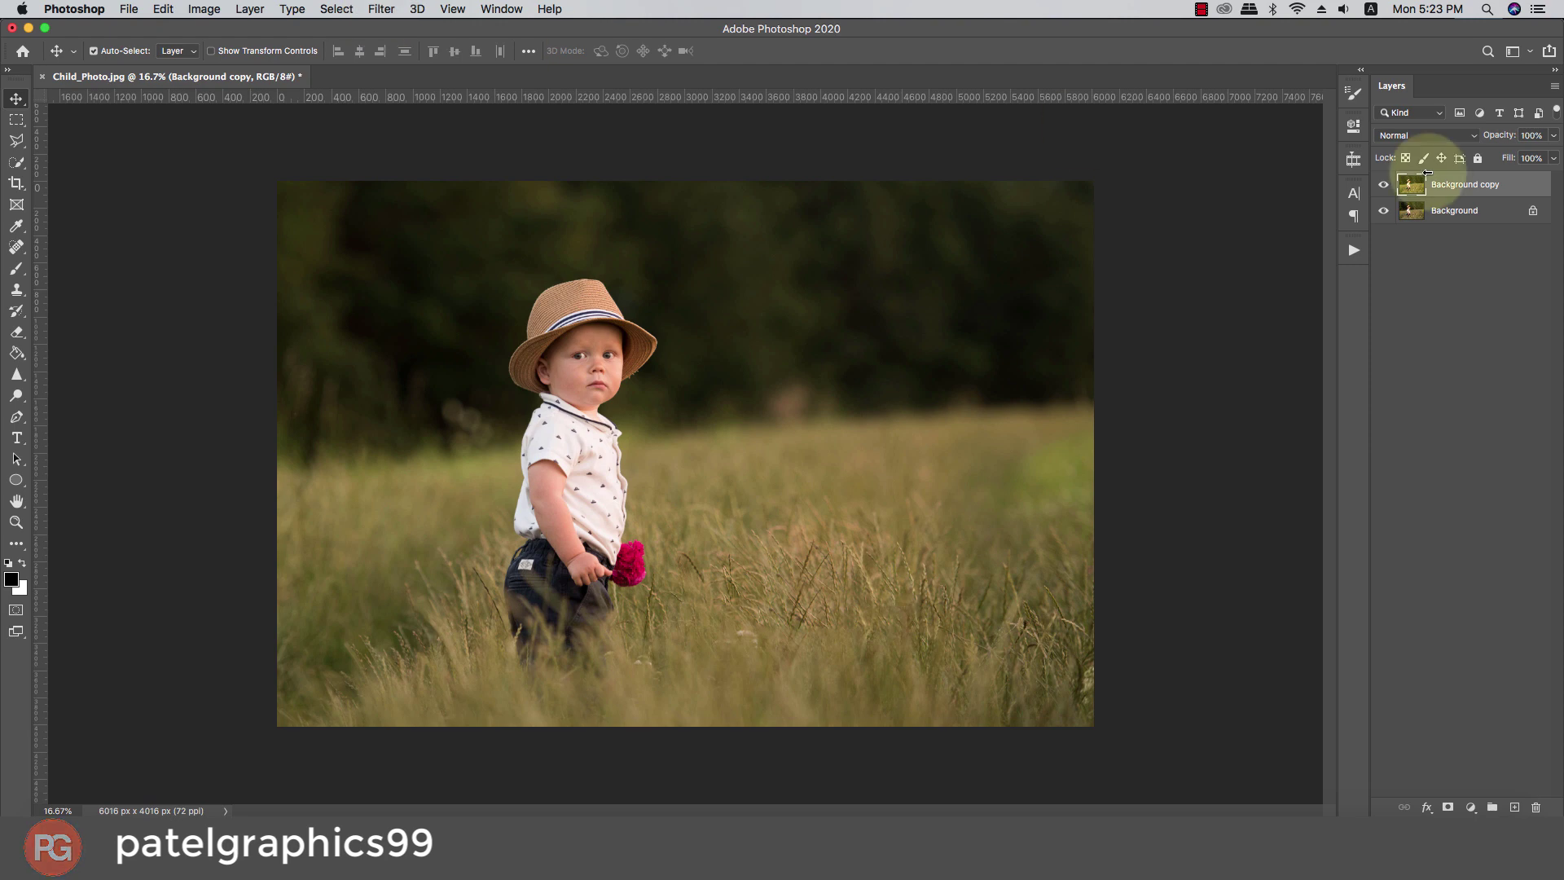
pyautogui.rightClick(1495, 184)
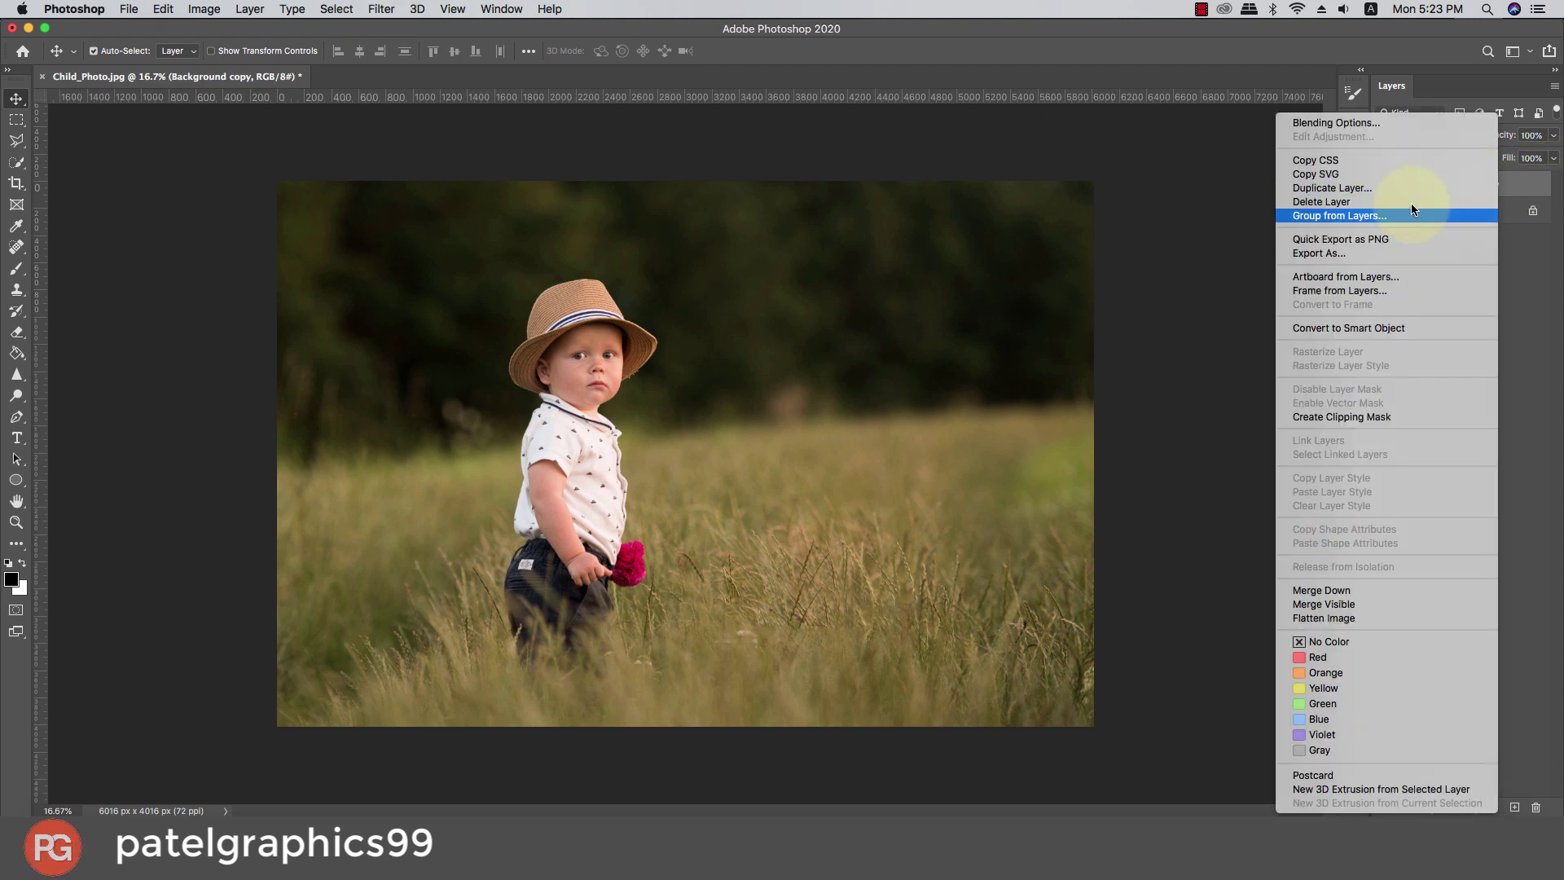
pyautogui.click(1322, 329)
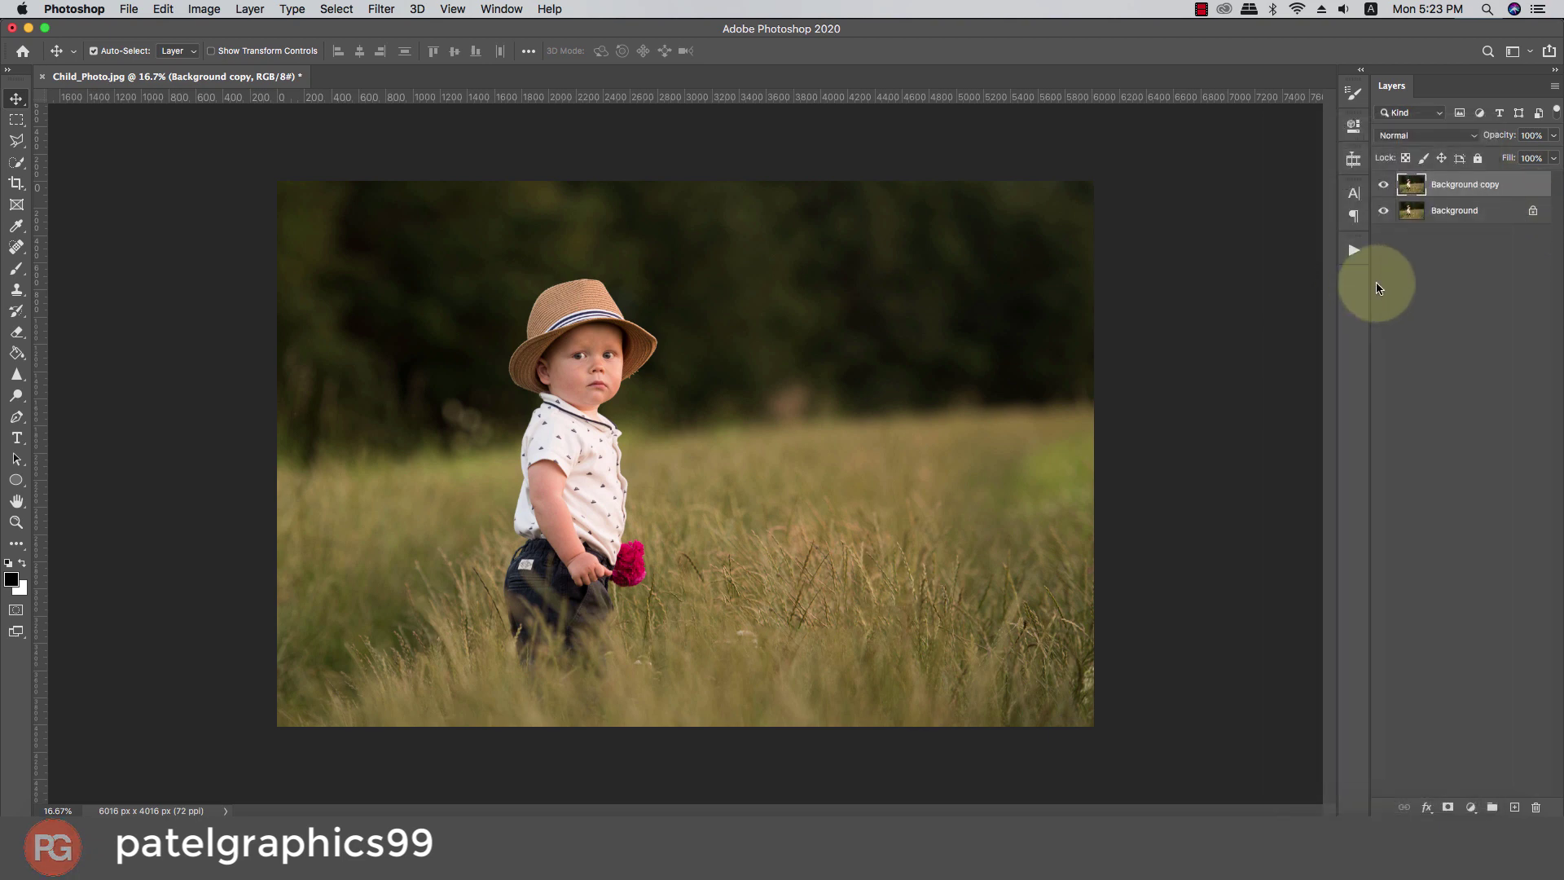
pyautogui.click(381, 9)
# Launch Liquify and zoom the preview in on the child's face
pyautogui.click(438, 150)
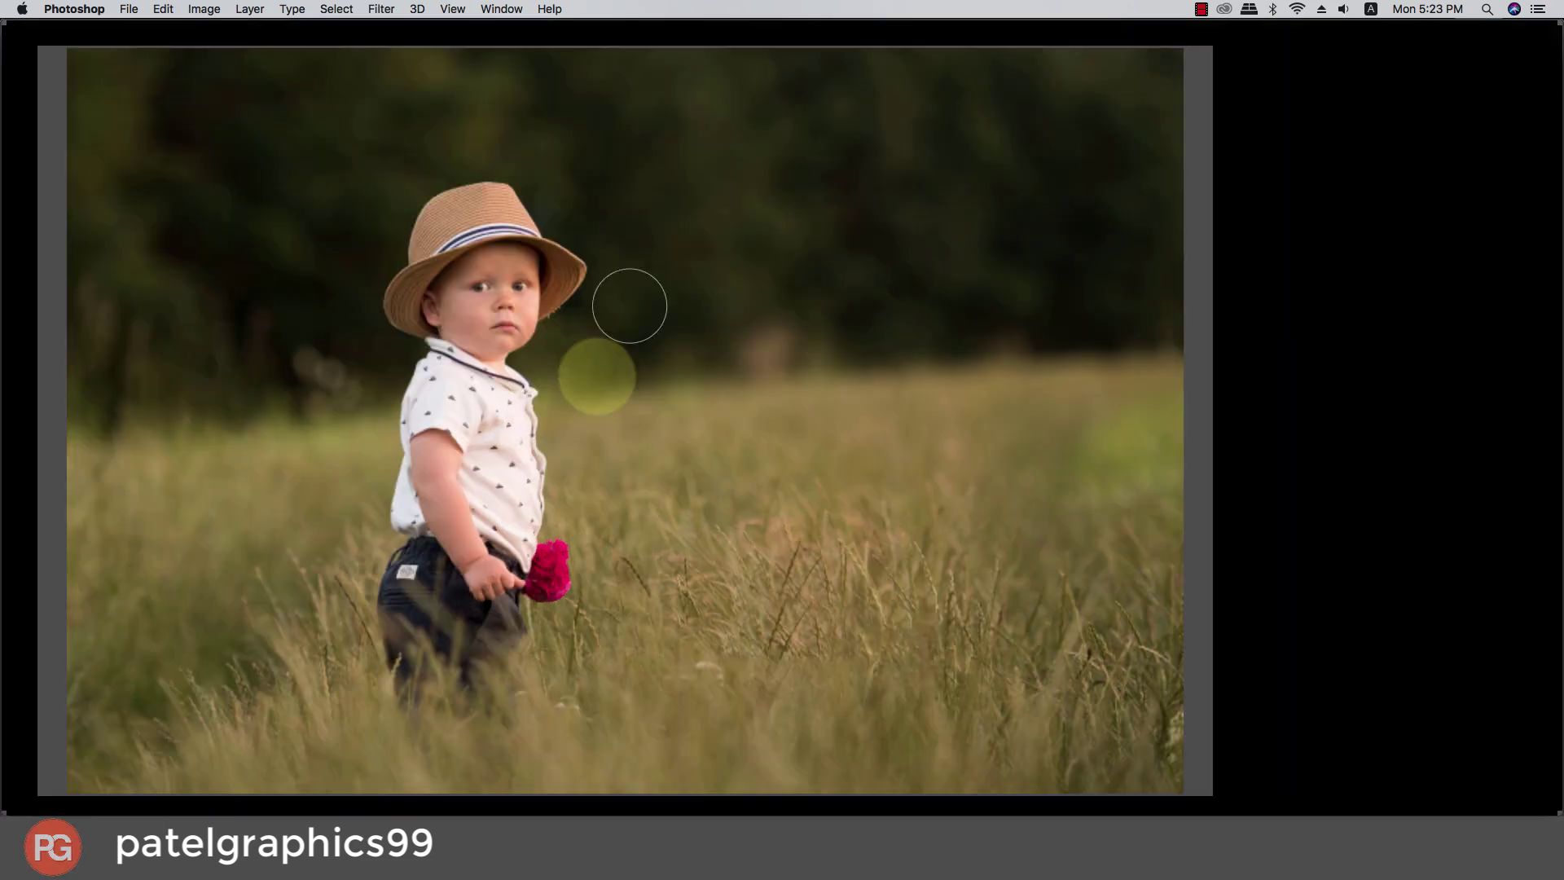
pyautogui.scroll(2, 480, 295)
pyautogui.scroll(1, 472, 279)
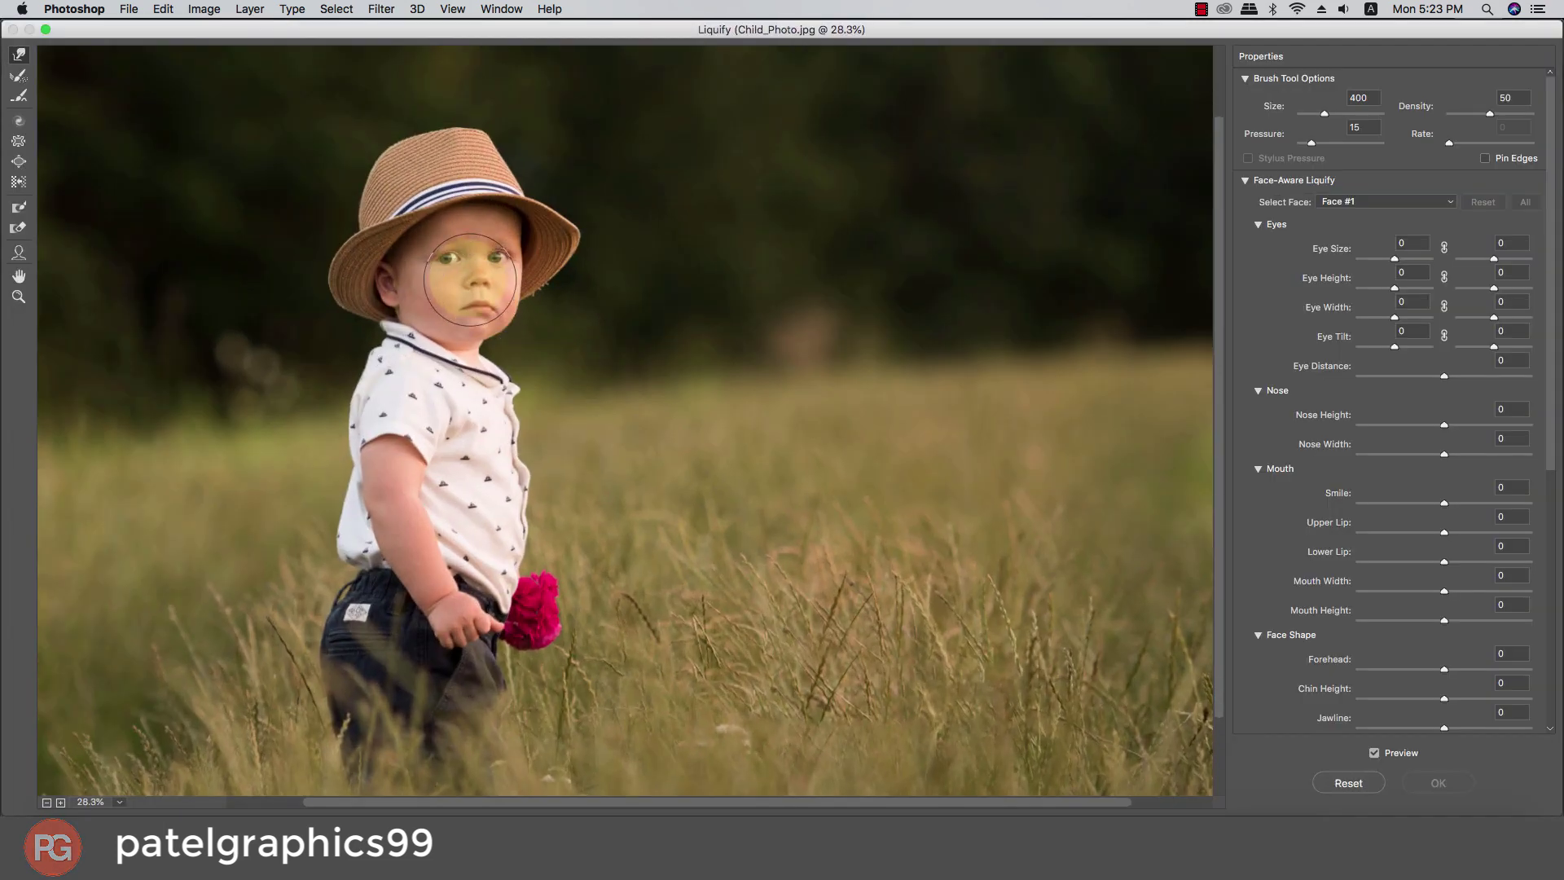
pyautogui.scroll(1, 454, 261)
pyautogui.scroll(2, 419, 252)
pyautogui.scroll(1, 391, 246)
pyautogui.scroll(1, 454, 252)
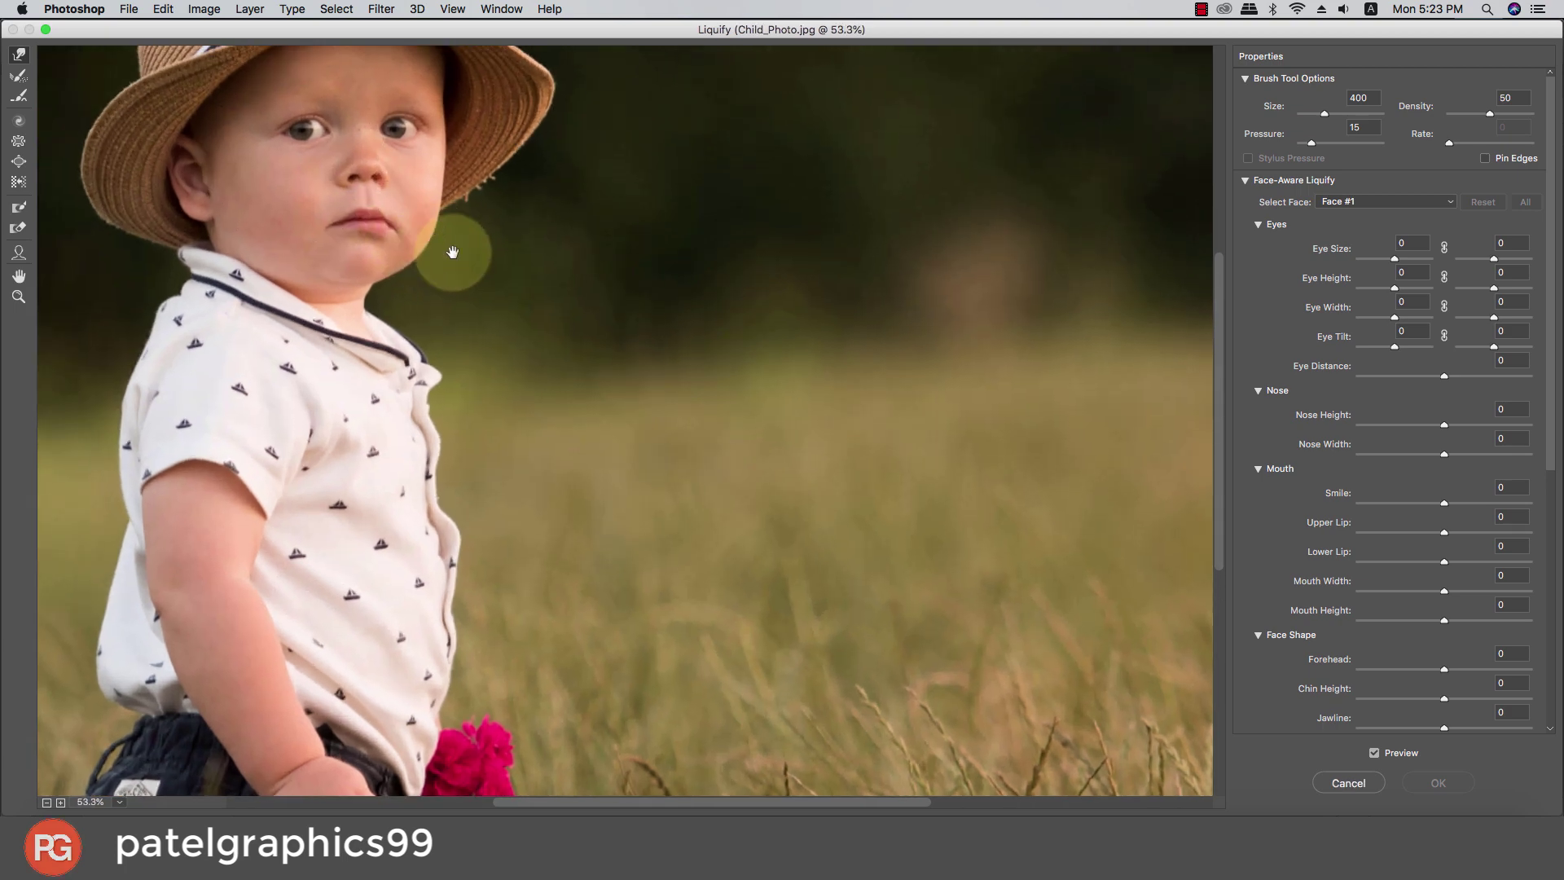
pyautogui.moveTo(374, 217)
pyautogui.mouseDown()
pyautogui.moveTo(456, 280)
pyautogui.moveTo(625, 483)
pyautogui.mouseUp()
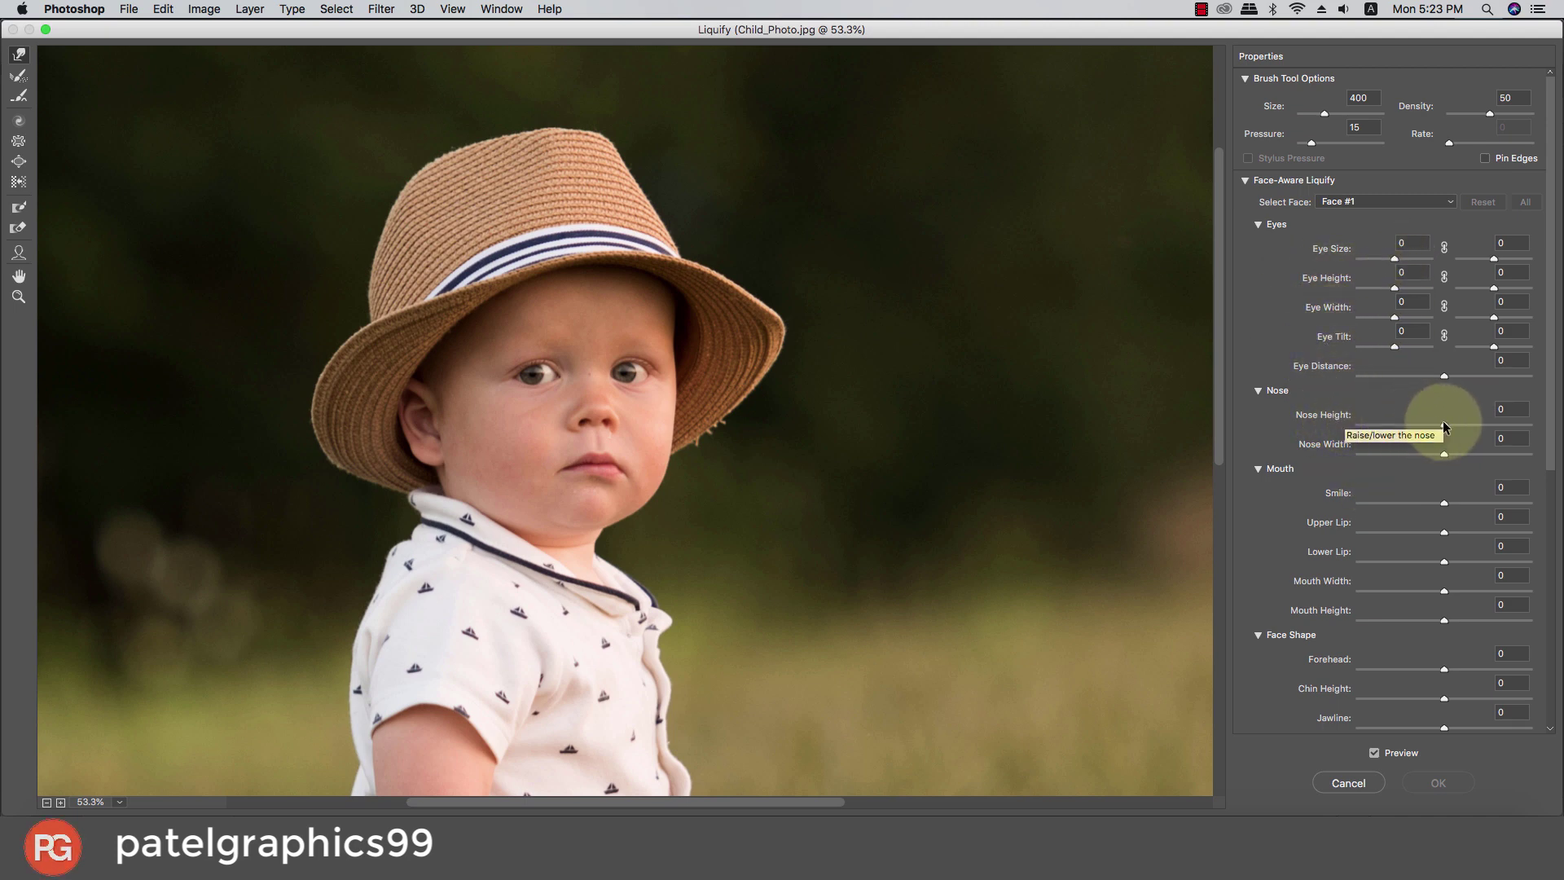
# Set Face-Aware Liquify Smile to 66 and apply the filter
pyautogui.click(1443, 502)
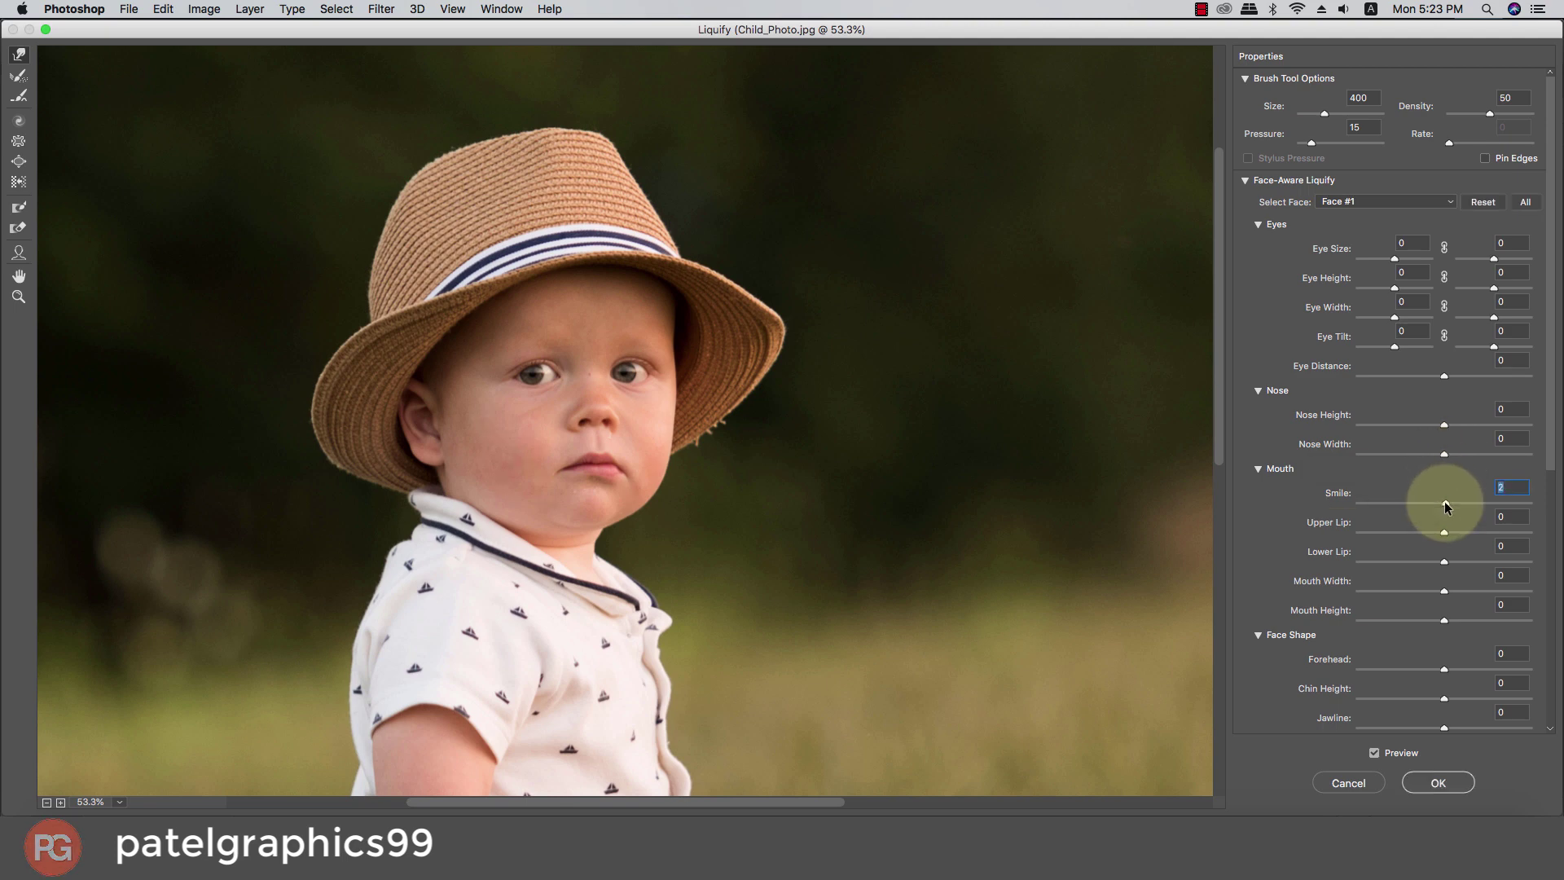
pyautogui.moveTo(1444, 501); pyautogui.dragTo(1514, 499)
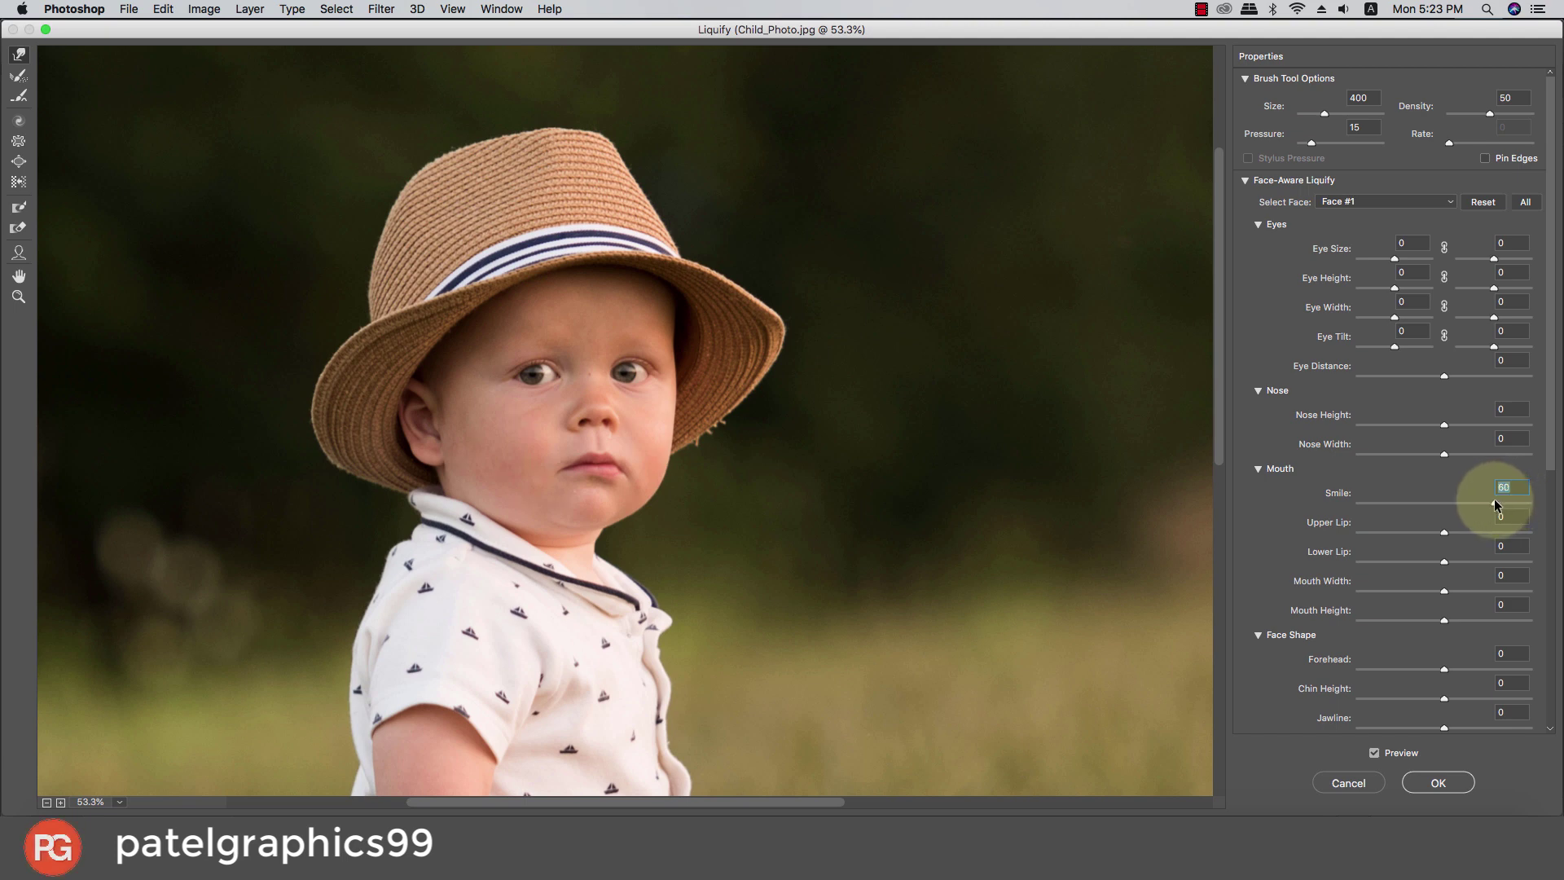
pyautogui.moveTo(1494, 499); pyautogui.dragTo(1498, 499)
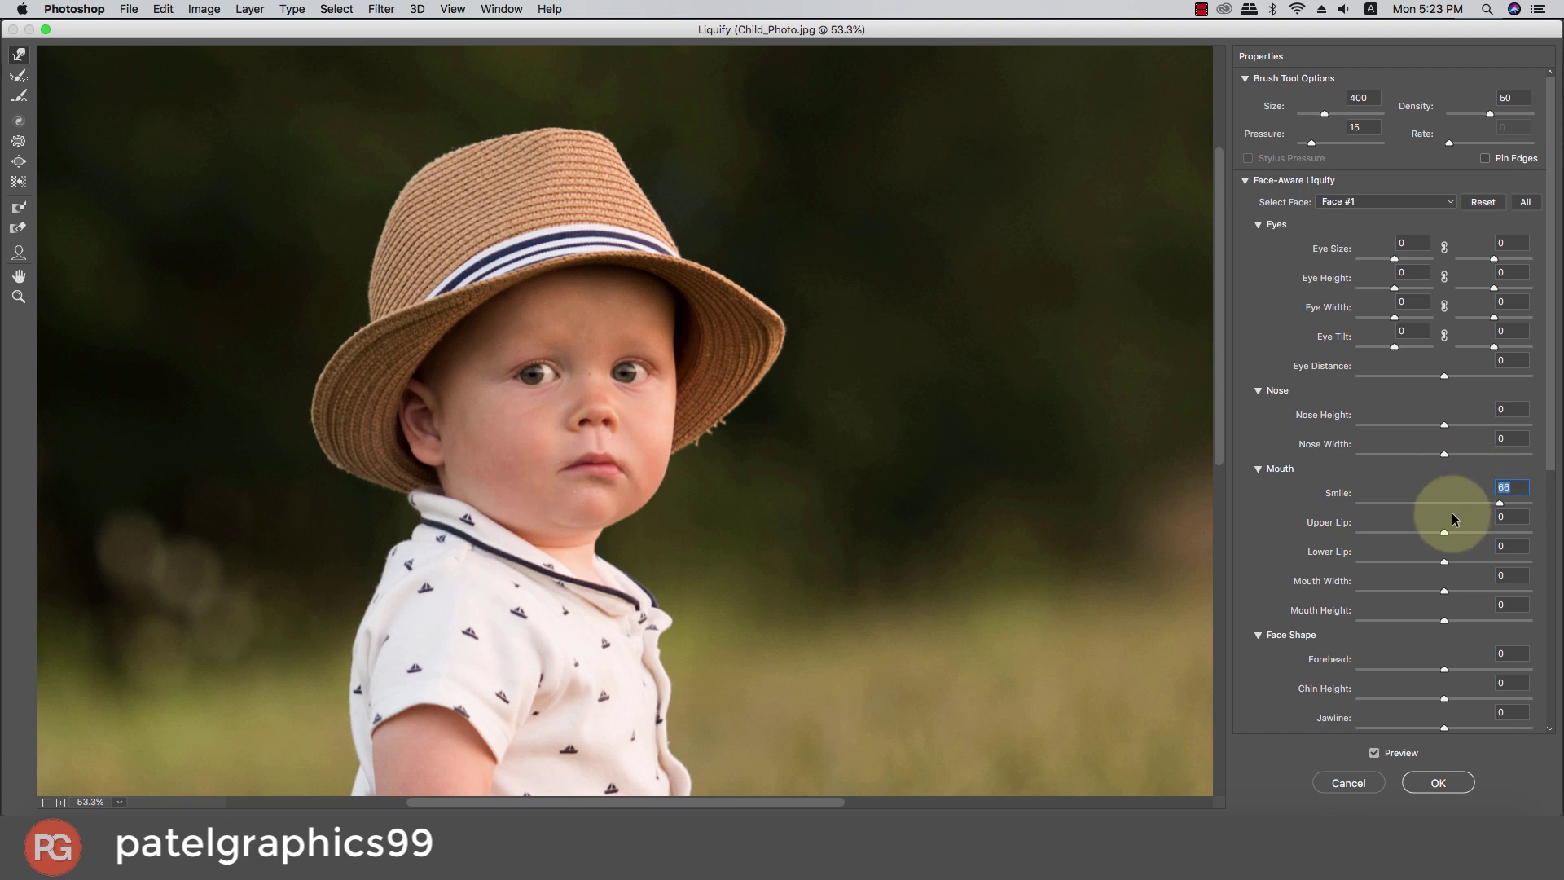
pyautogui.scroll(-10, 1432, 532)
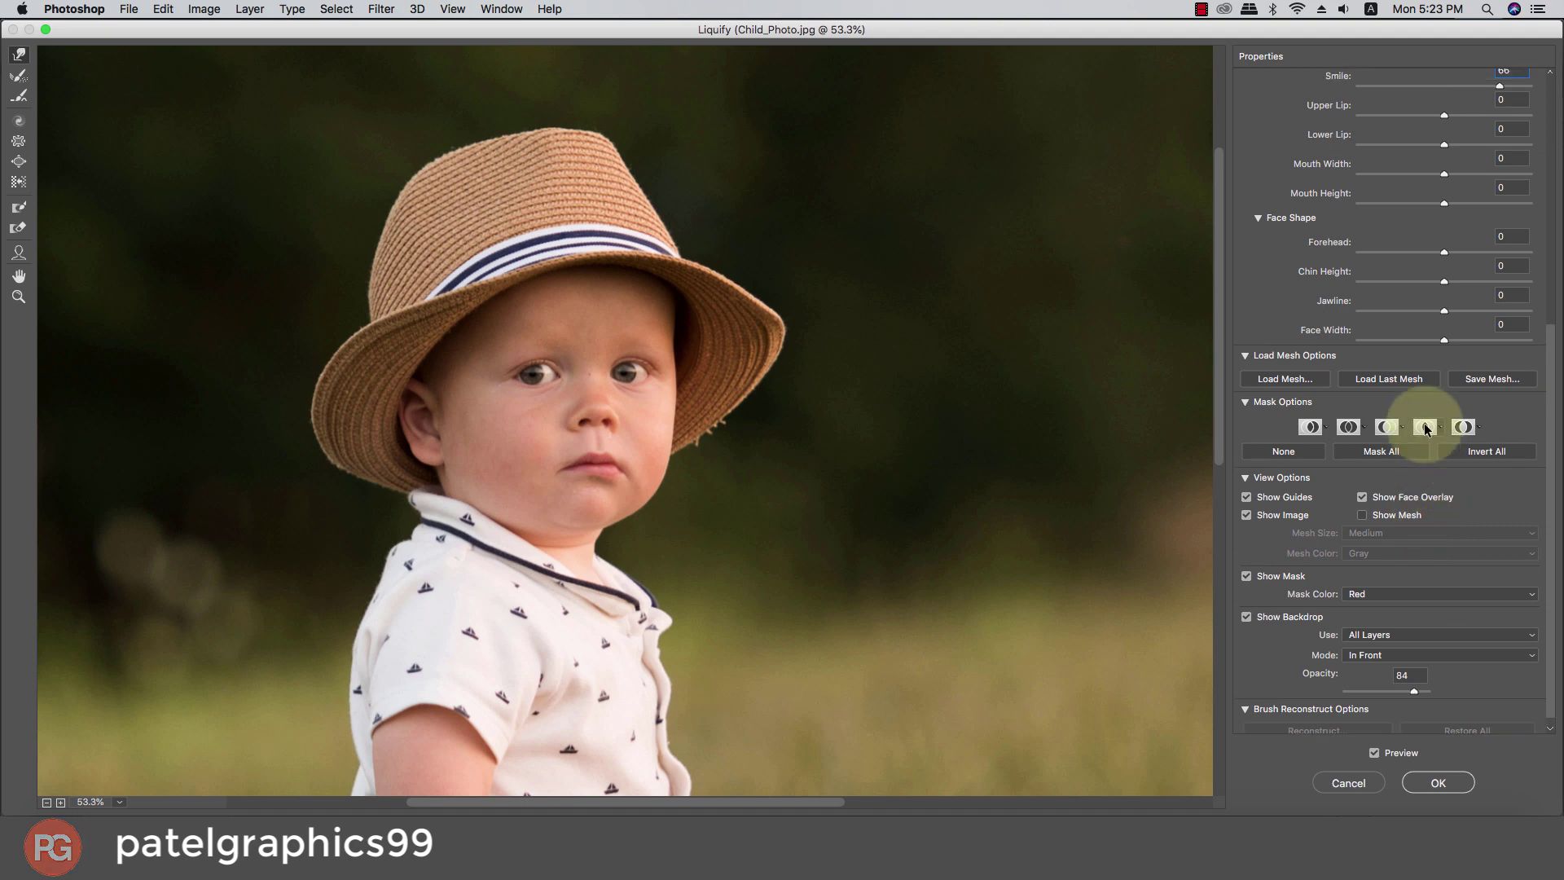
pyautogui.scroll(2, 1425, 429)
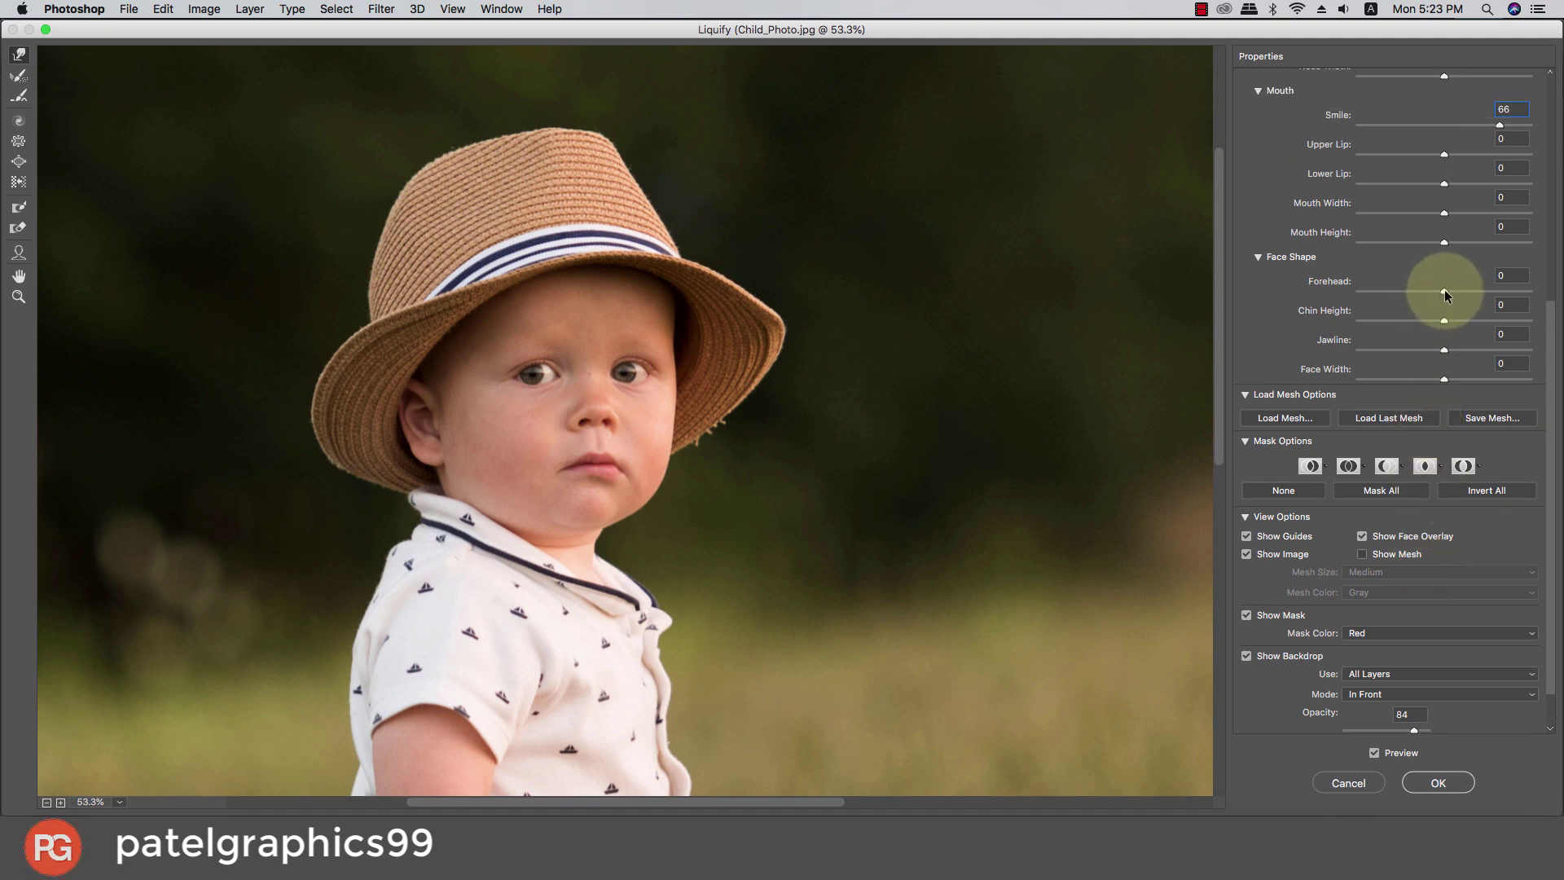
pyautogui.click(1440, 780)
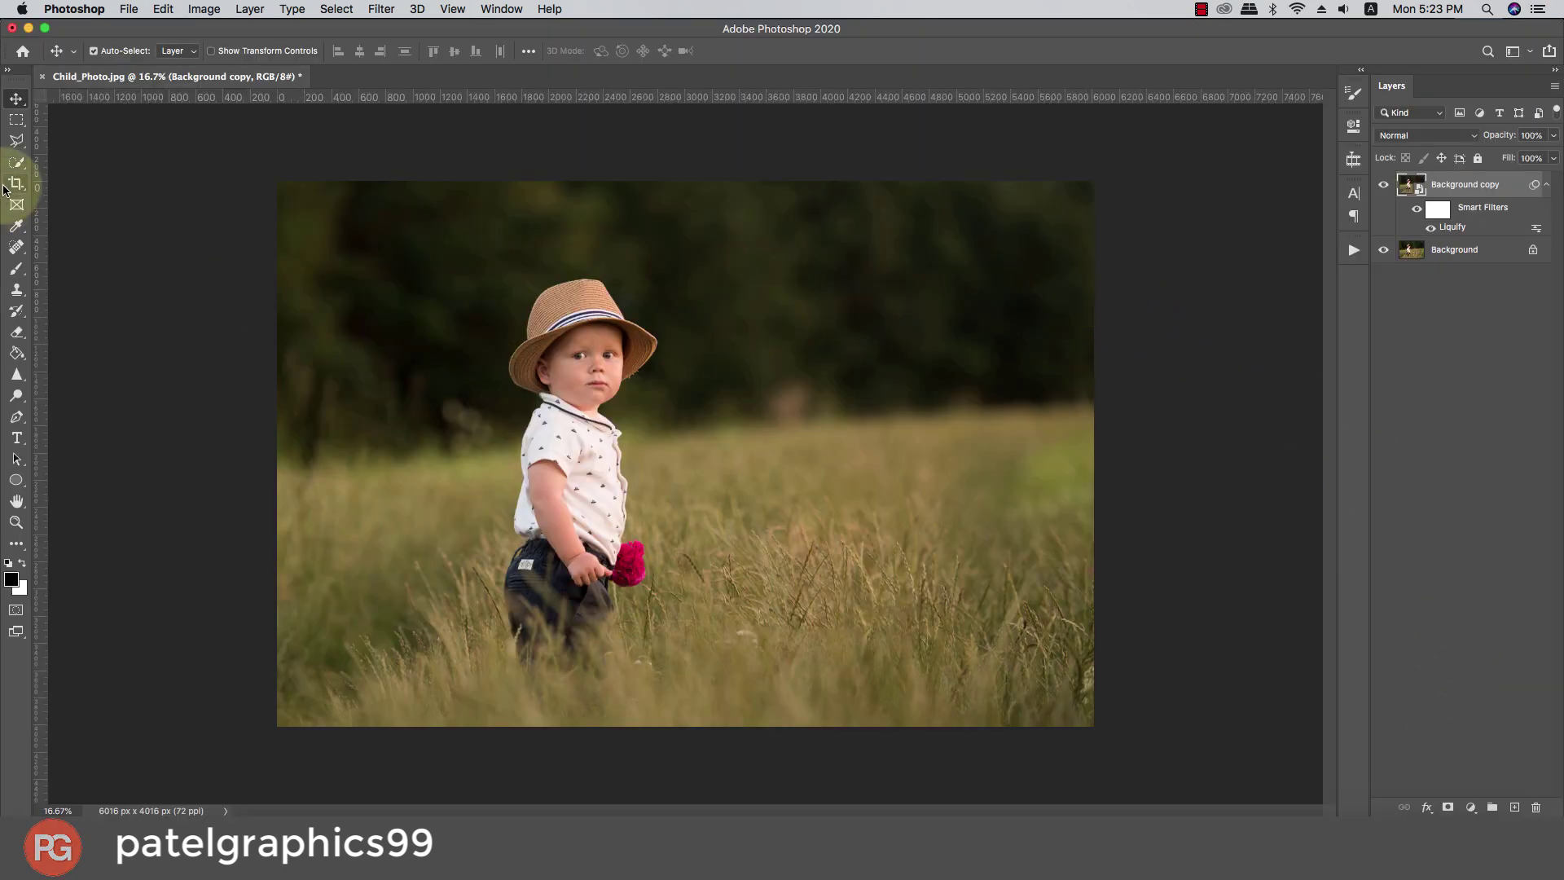
# Reopen Liquify and magnify the preview, centred on the child's face
pyautogui.click(381, 9)
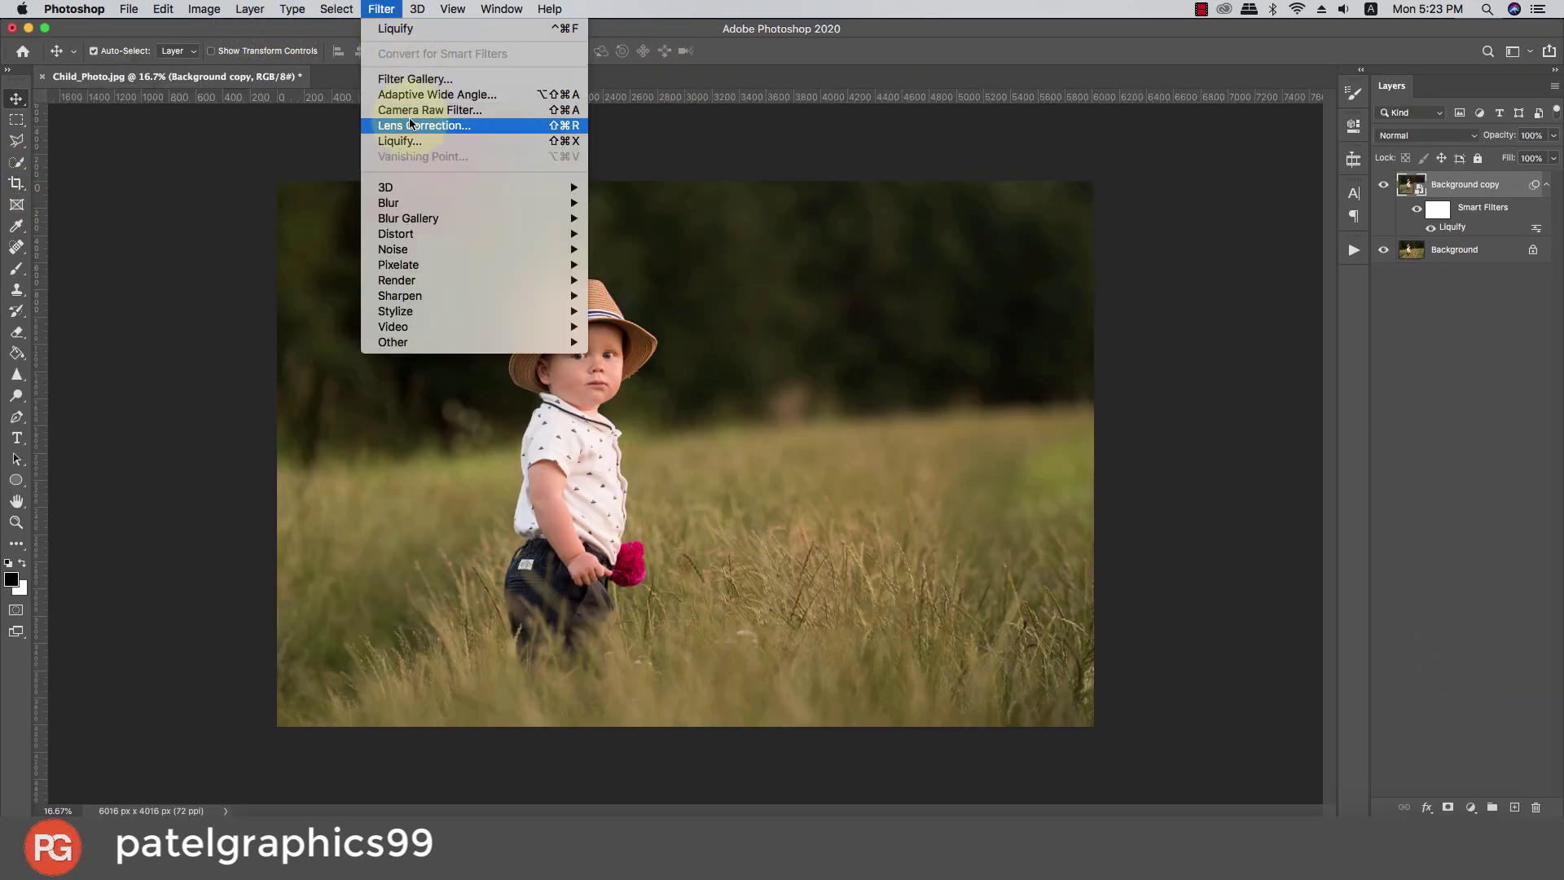
pyautogui.click(400, 144)
pyautogui.click(608, 324)
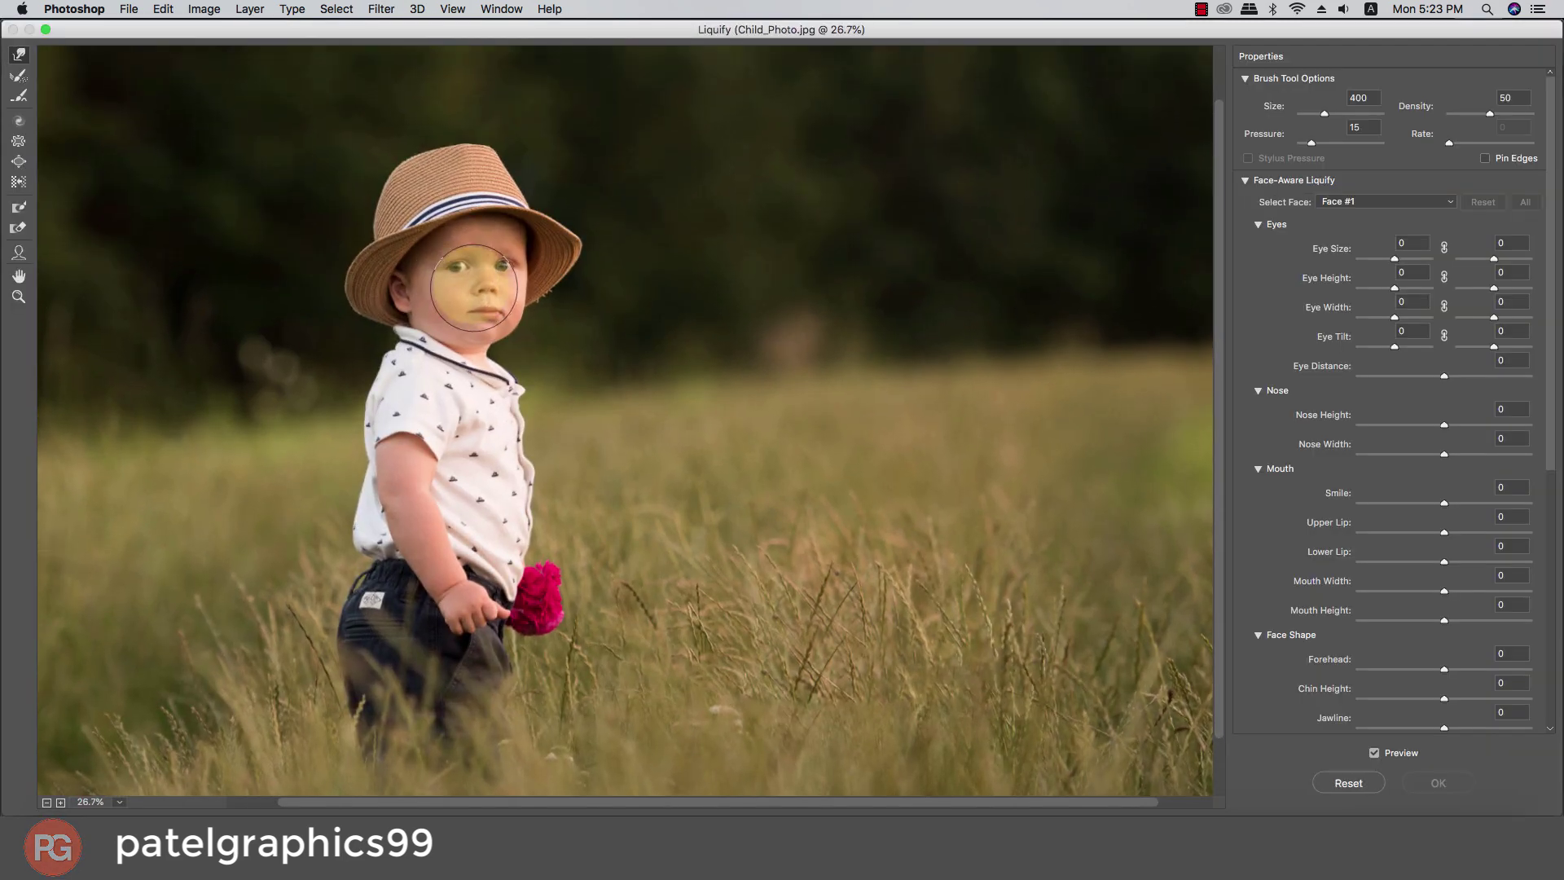
pyautogui.press('super+equal')
pyautogui.press('super+equal')
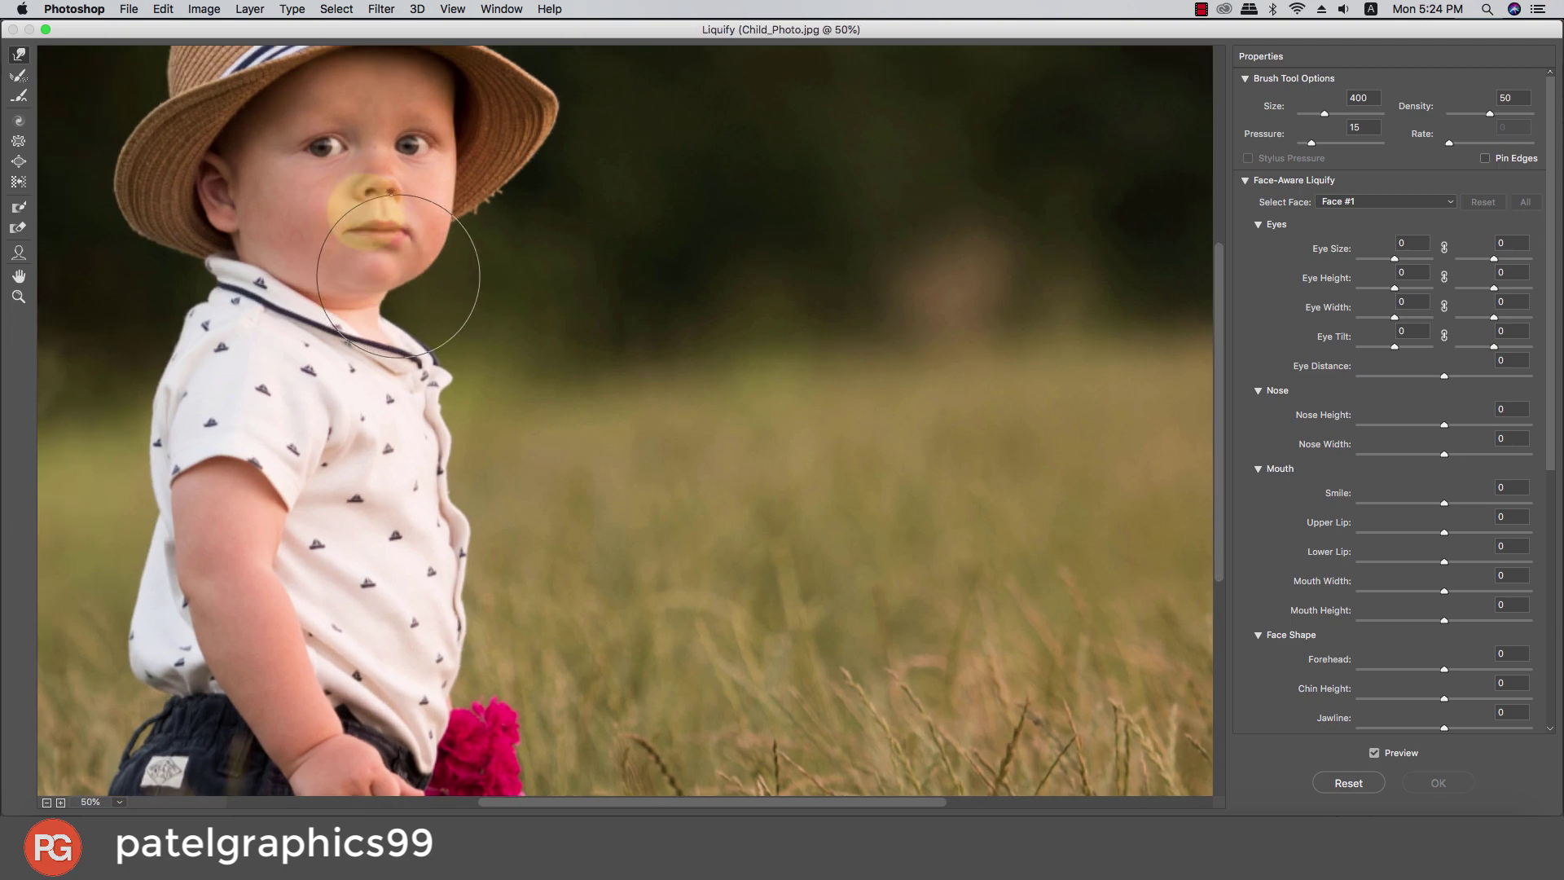
pyautogui.scroll(1, 370, 214)
pyautogui.moveTo(331, 157)
pyautogui.mouseDown()
pyautogui.moveTo(558, 436)
pyautogui.moveTo(643, 489)
pyautogui.mouseUp()
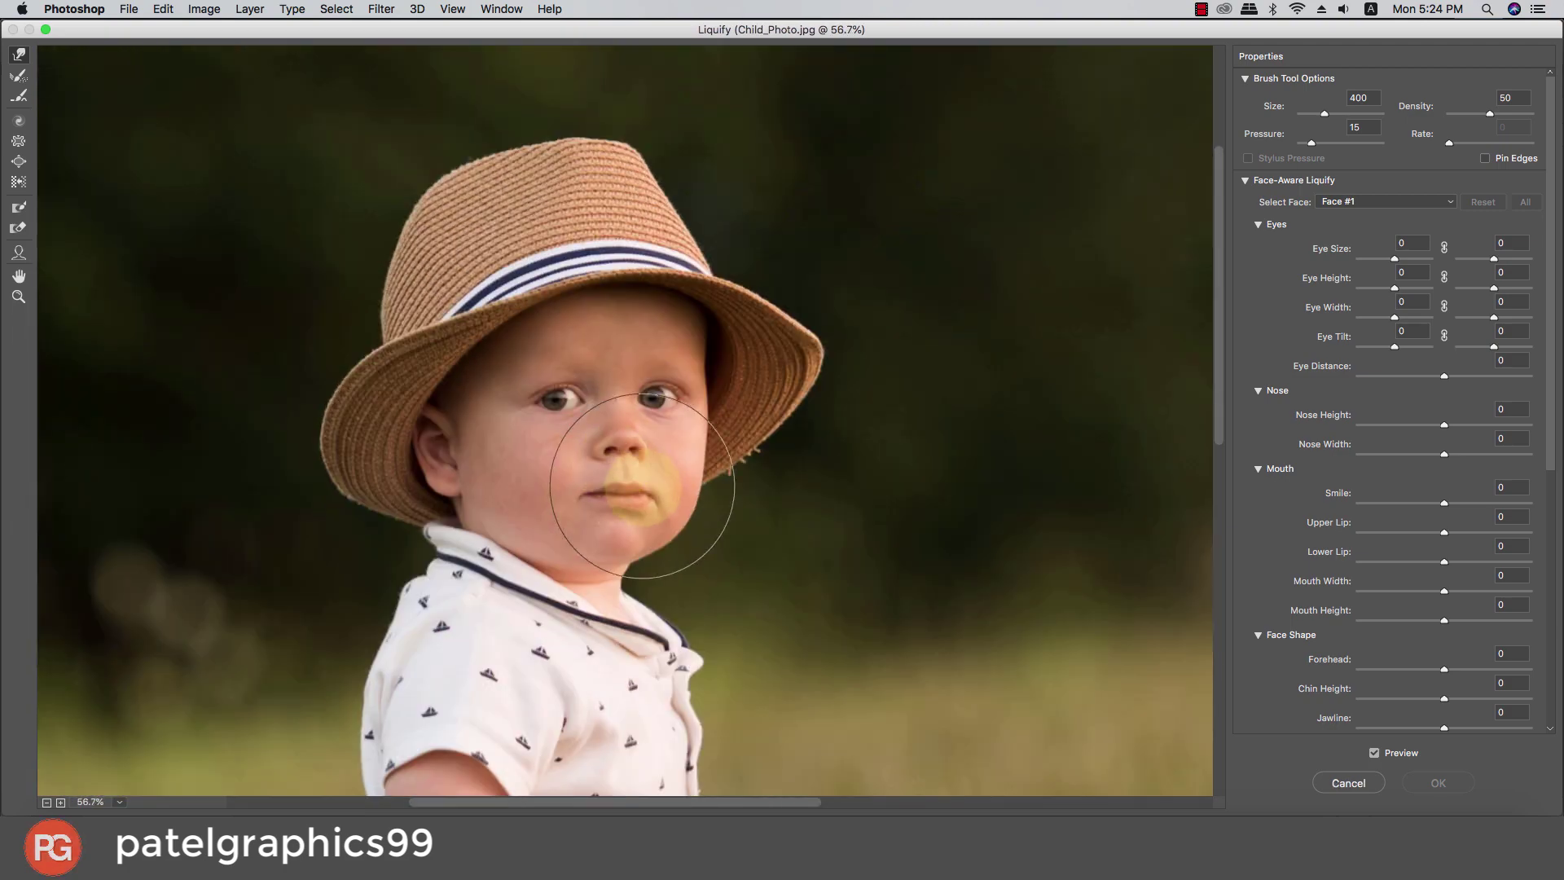
pyautogui.scroll(2, 642, 486)
pyautogui.scroll(2, 638, 506)
pyautogui.scroll(2, 610, 516)
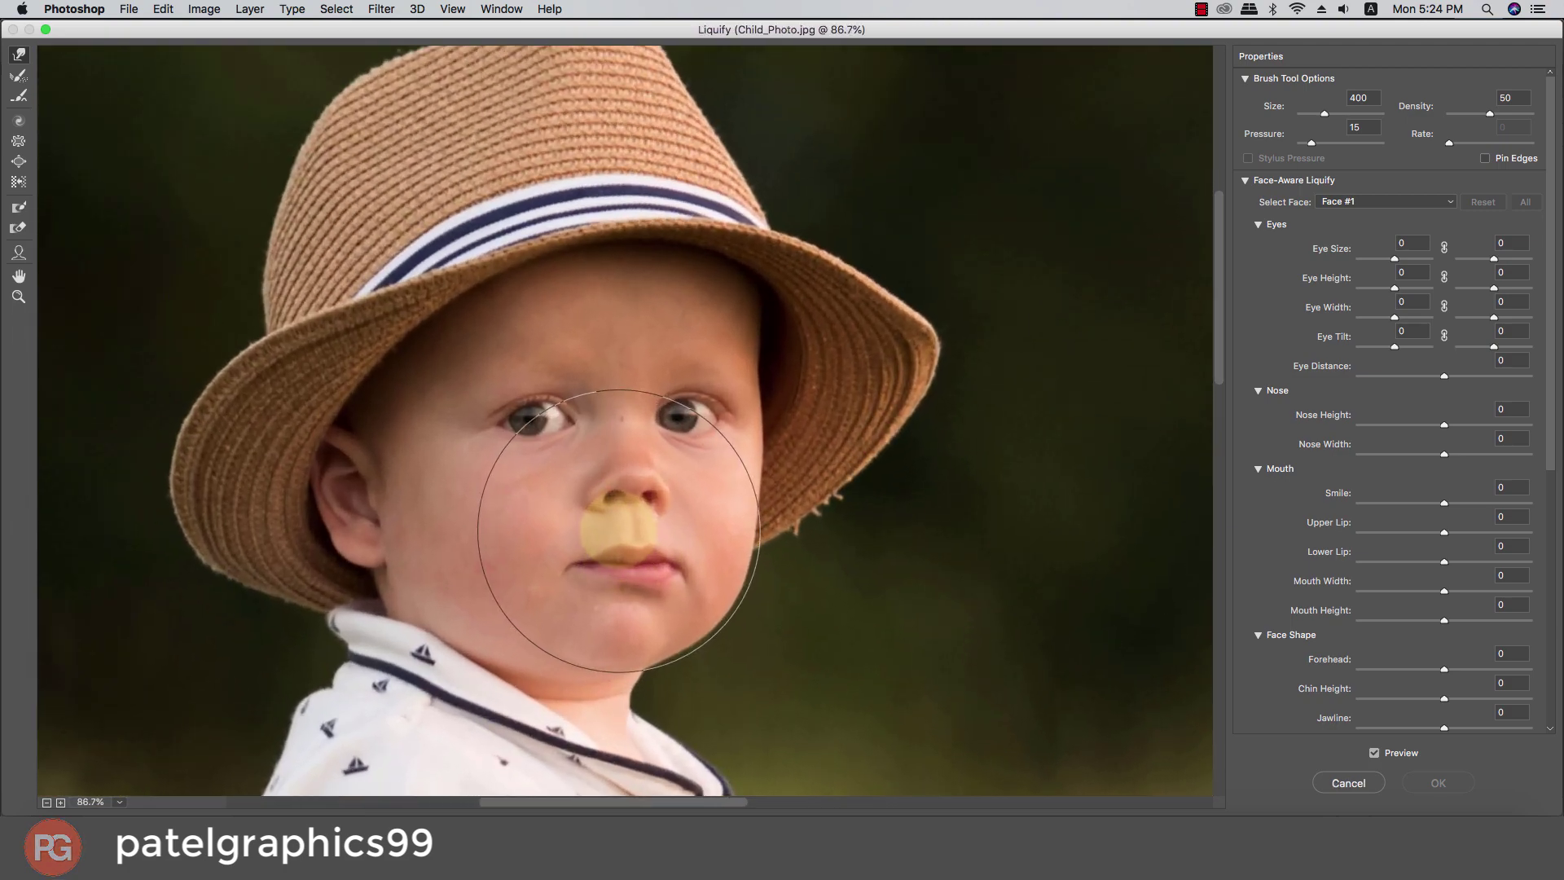
# Forward-warp the mouth corners and cheeks upward, resizing the brush as needed, and apply
pyautogui.press('[')
pyautogui.press('[')
pyautogui.press('[')
pyautogui.press('[')
pyautogui.press('[')
pyautogui.press('[')
pyautogui.press('[')
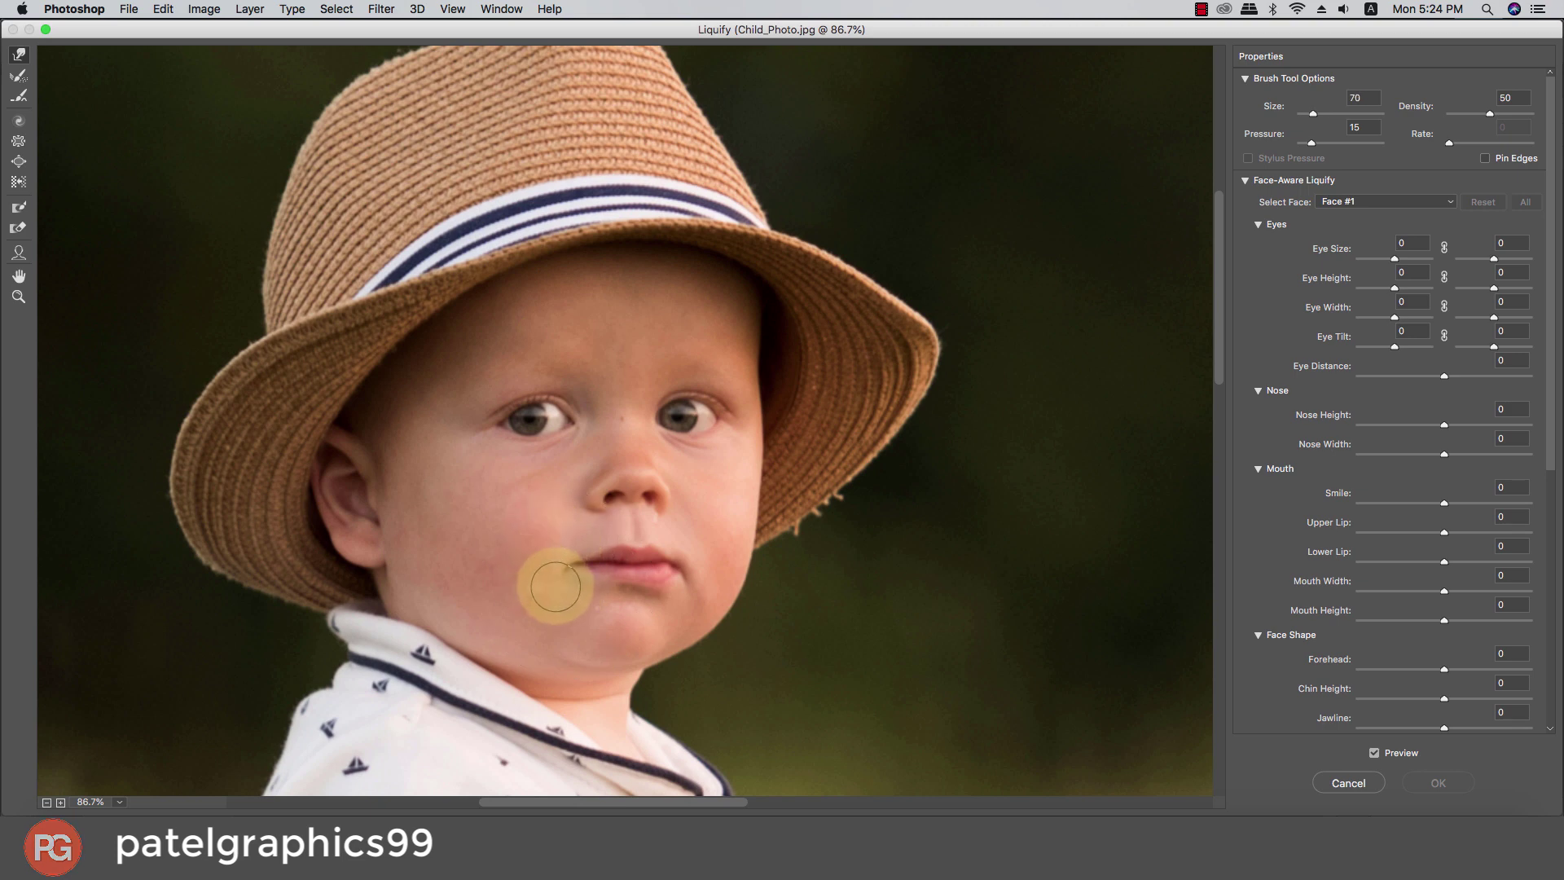
pyautogui.moveTo(553, 582); pyautogui.dragTo(527, 535)
pyautogui.press(']')
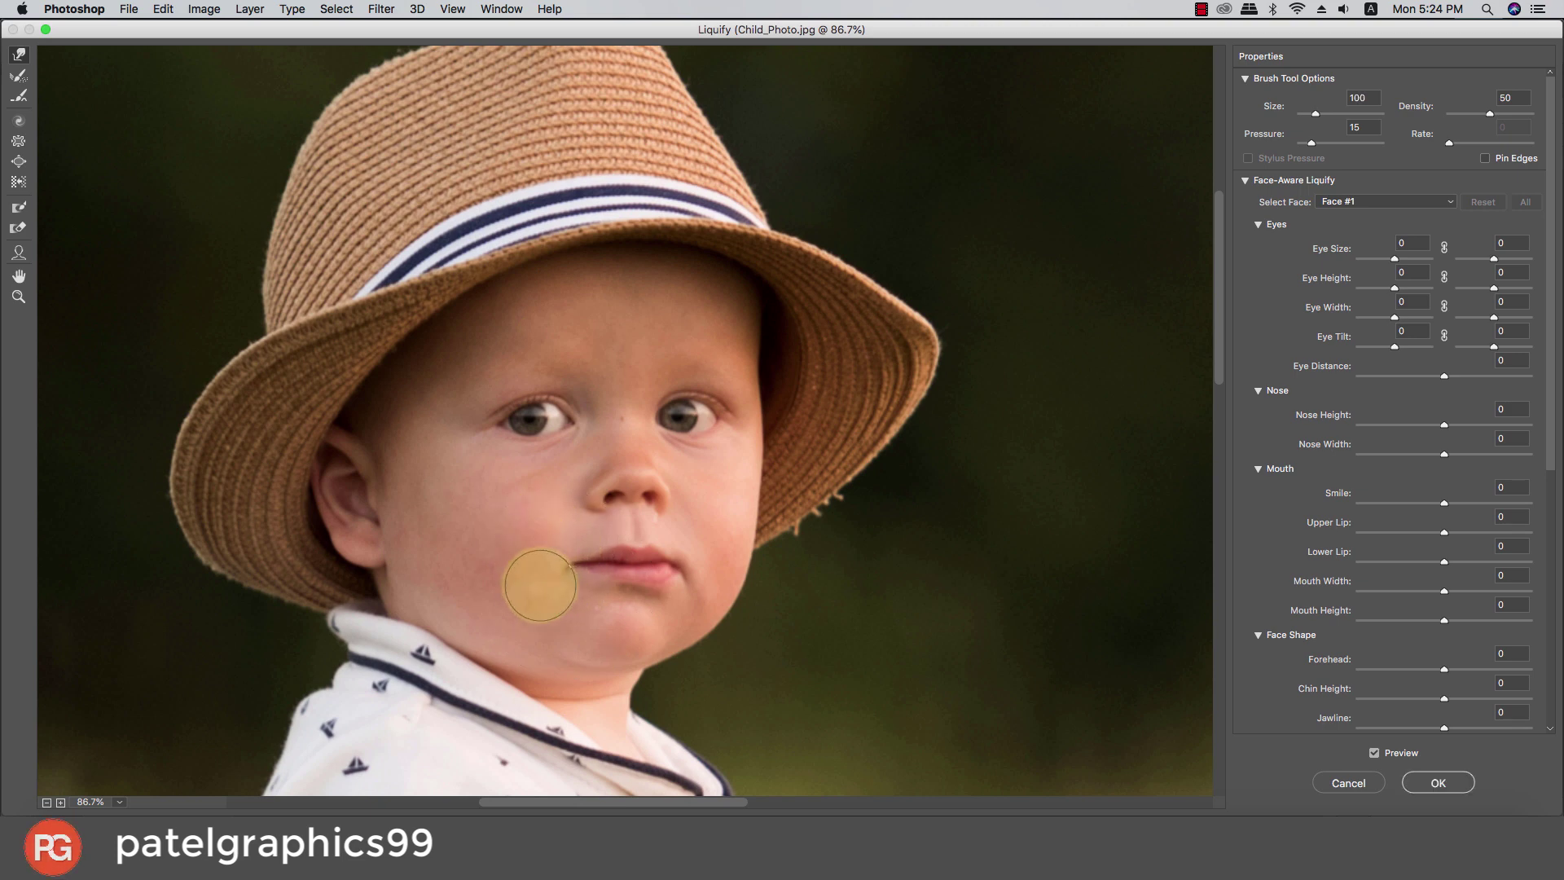
pyautogui.press(']')
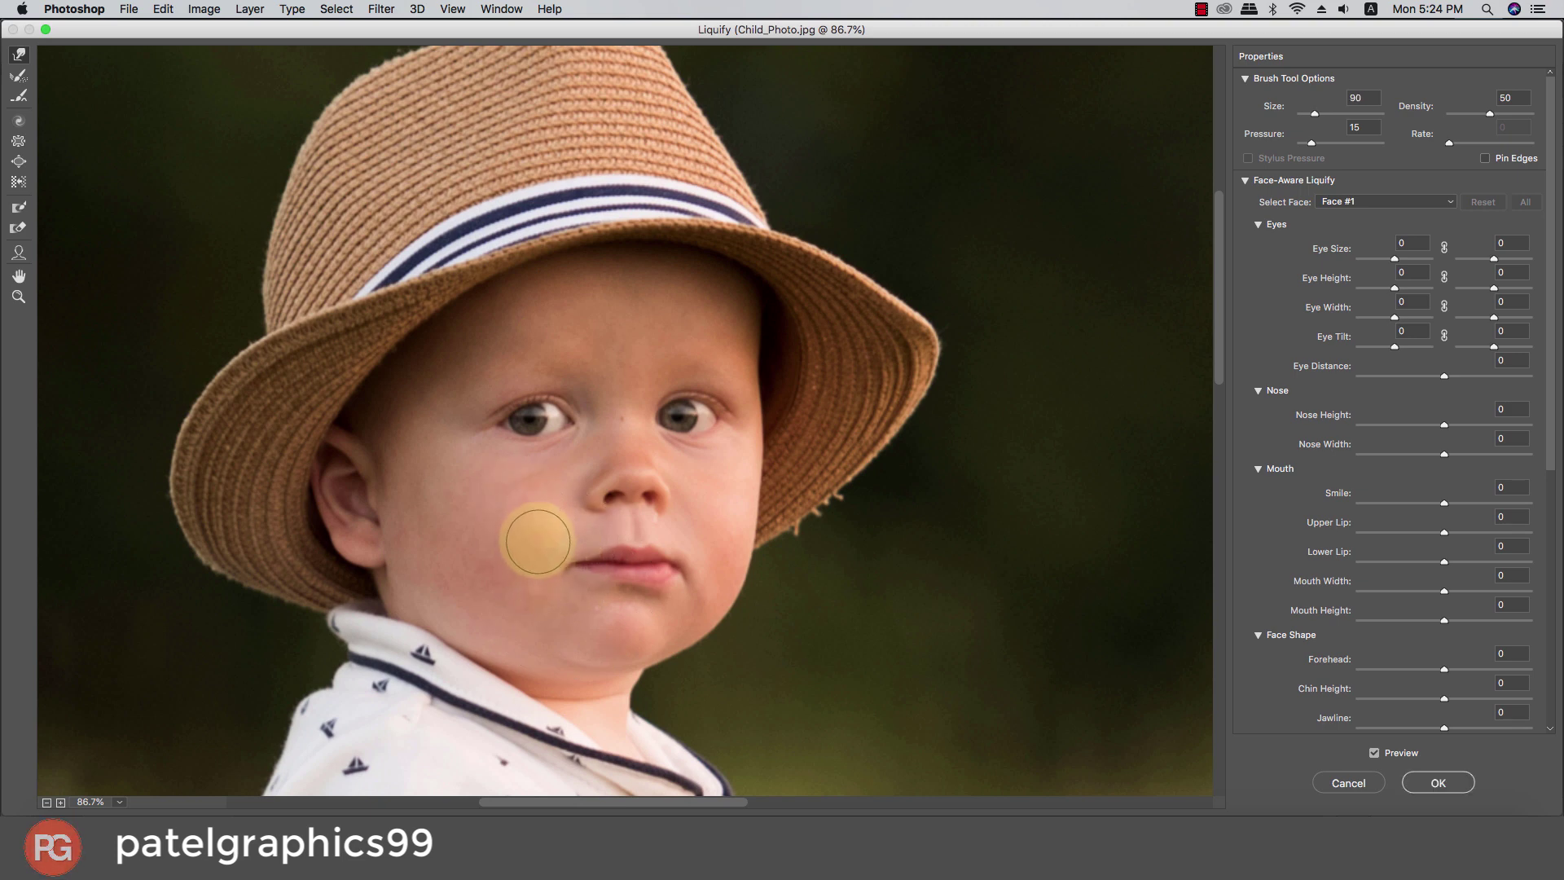
pyautogui.press(']')
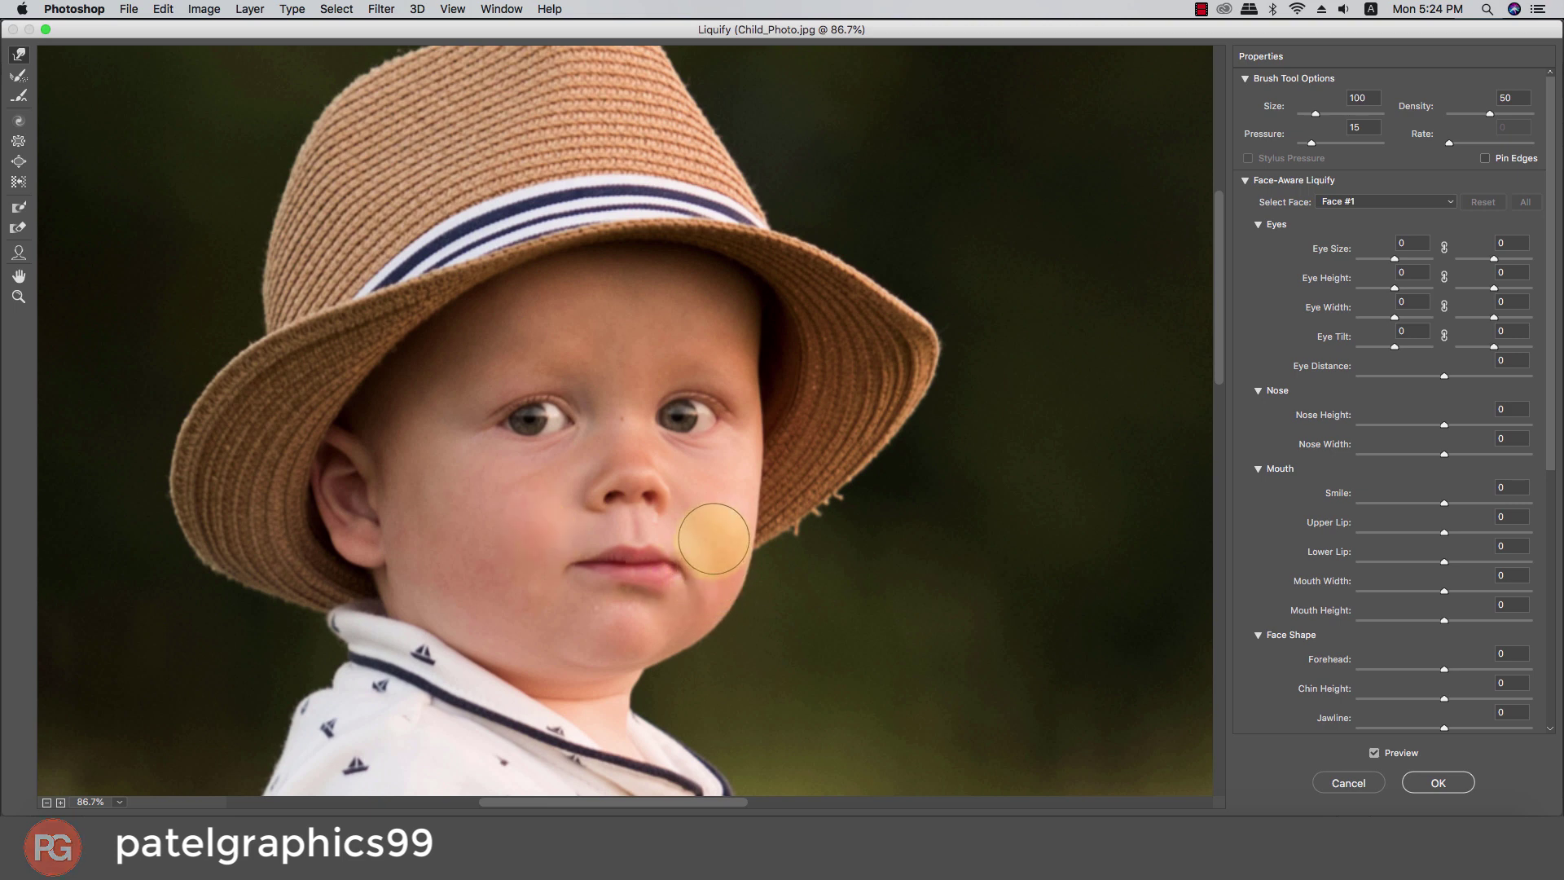
pyautogui.press('[')
pyautogui.press('[')
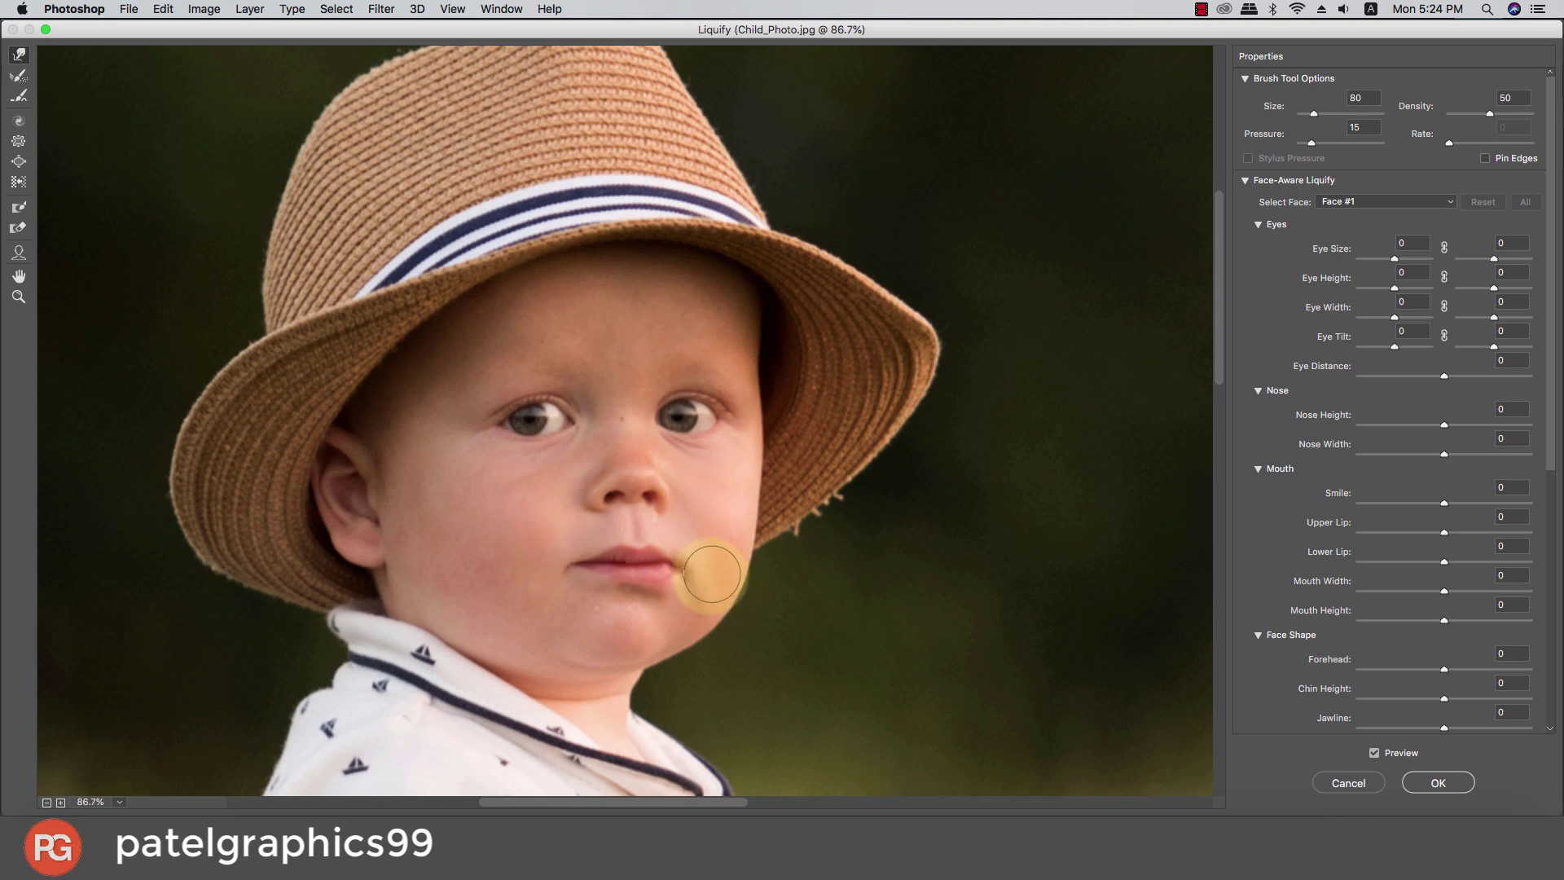
pyautogui.press('[')
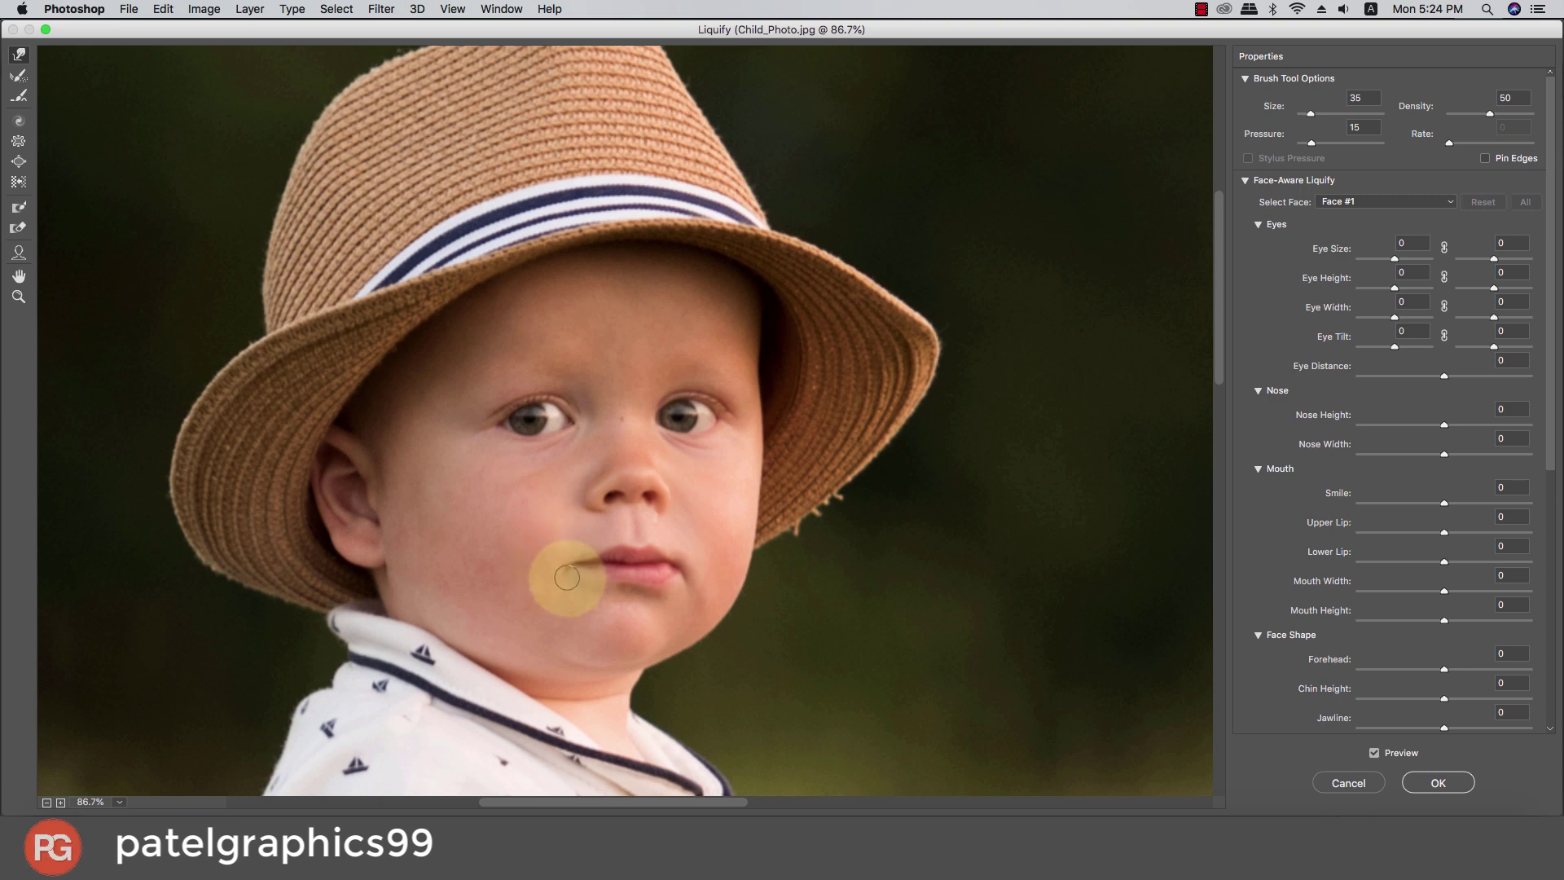
pyautogui.press(']')
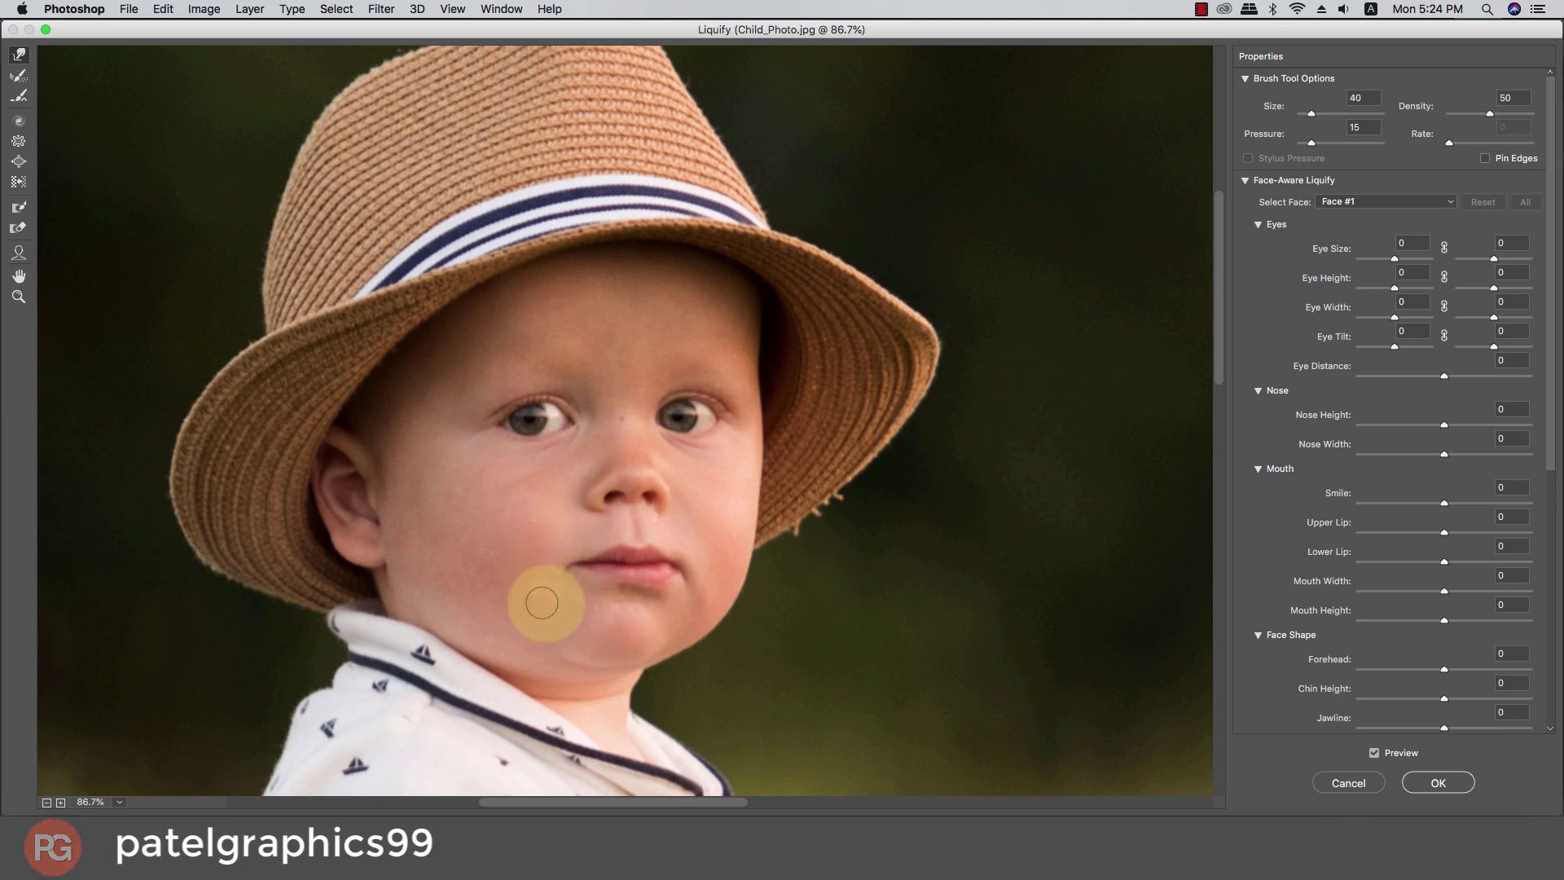
pyautogui.press(']')
pyautogui.press(']')
pyautogui.press(']')
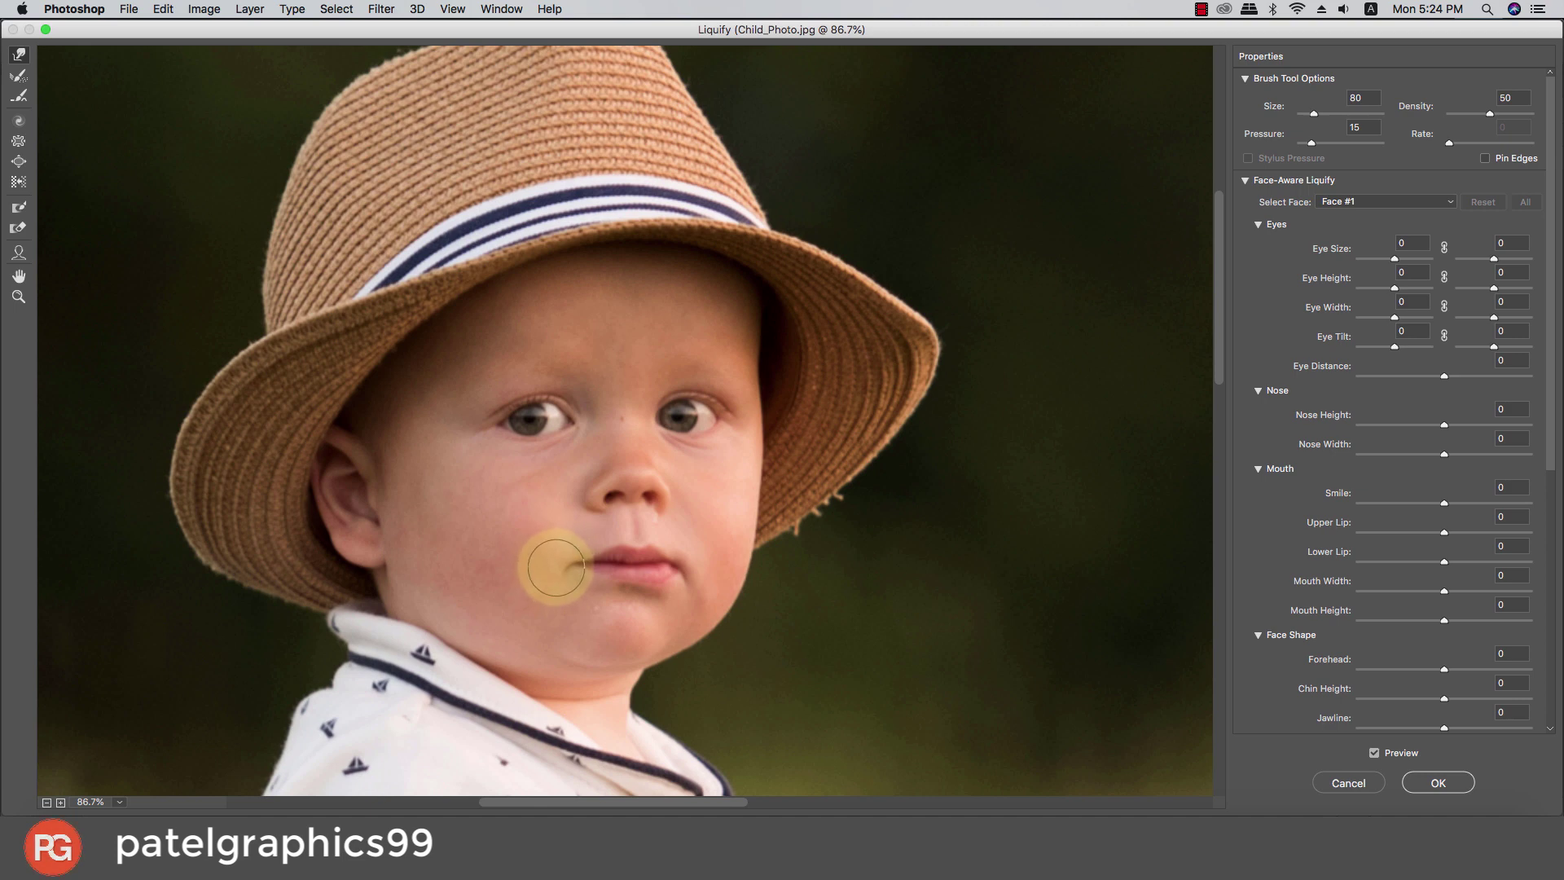
pyautogui.press(']')
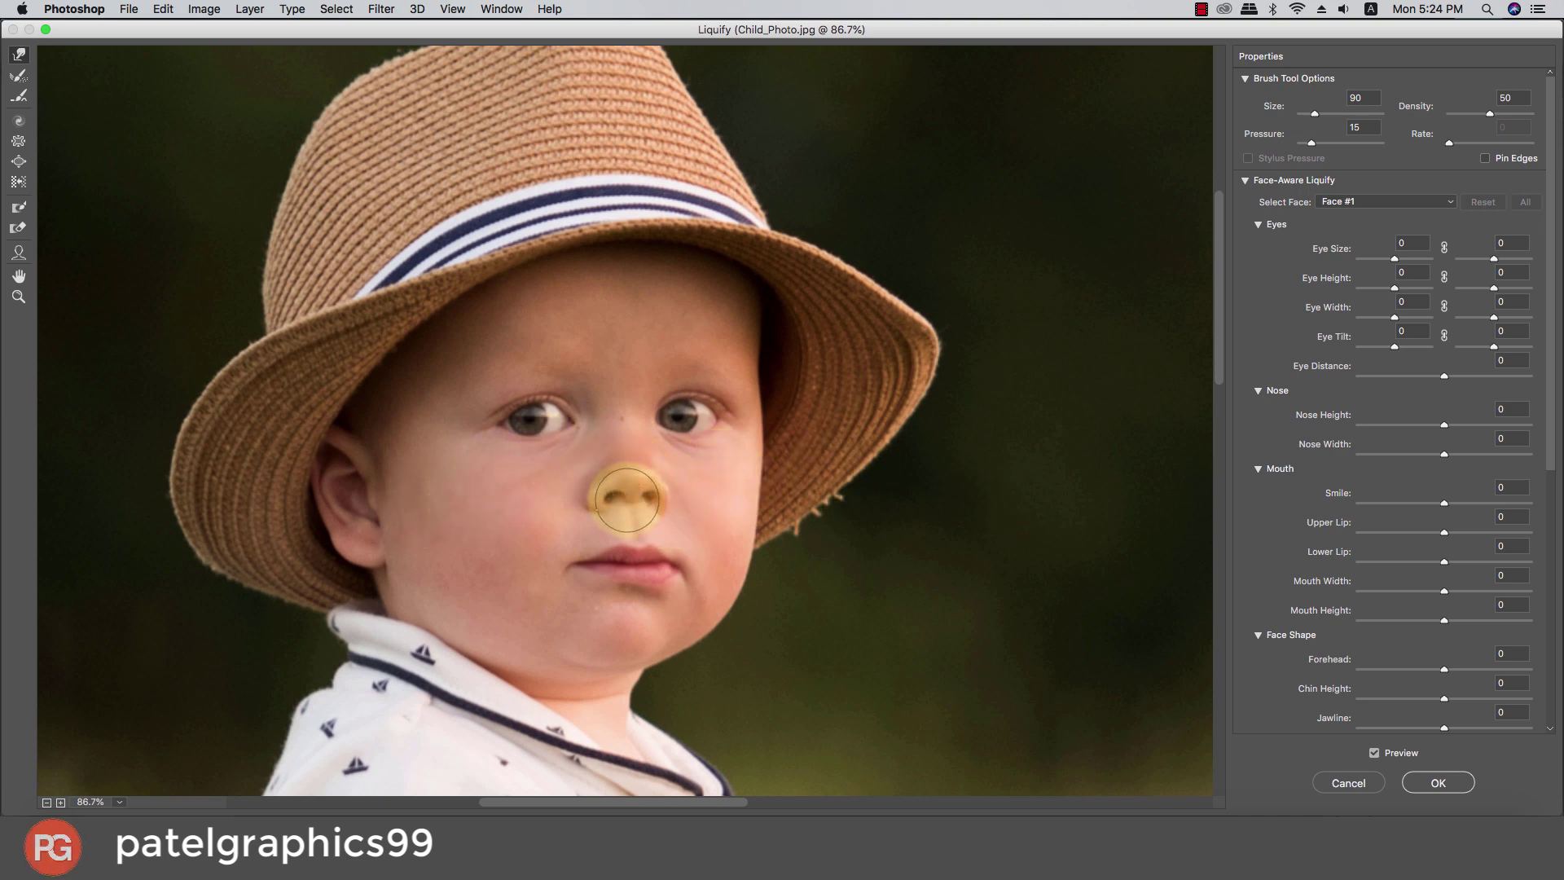
pyautogui.click(1432, 774)
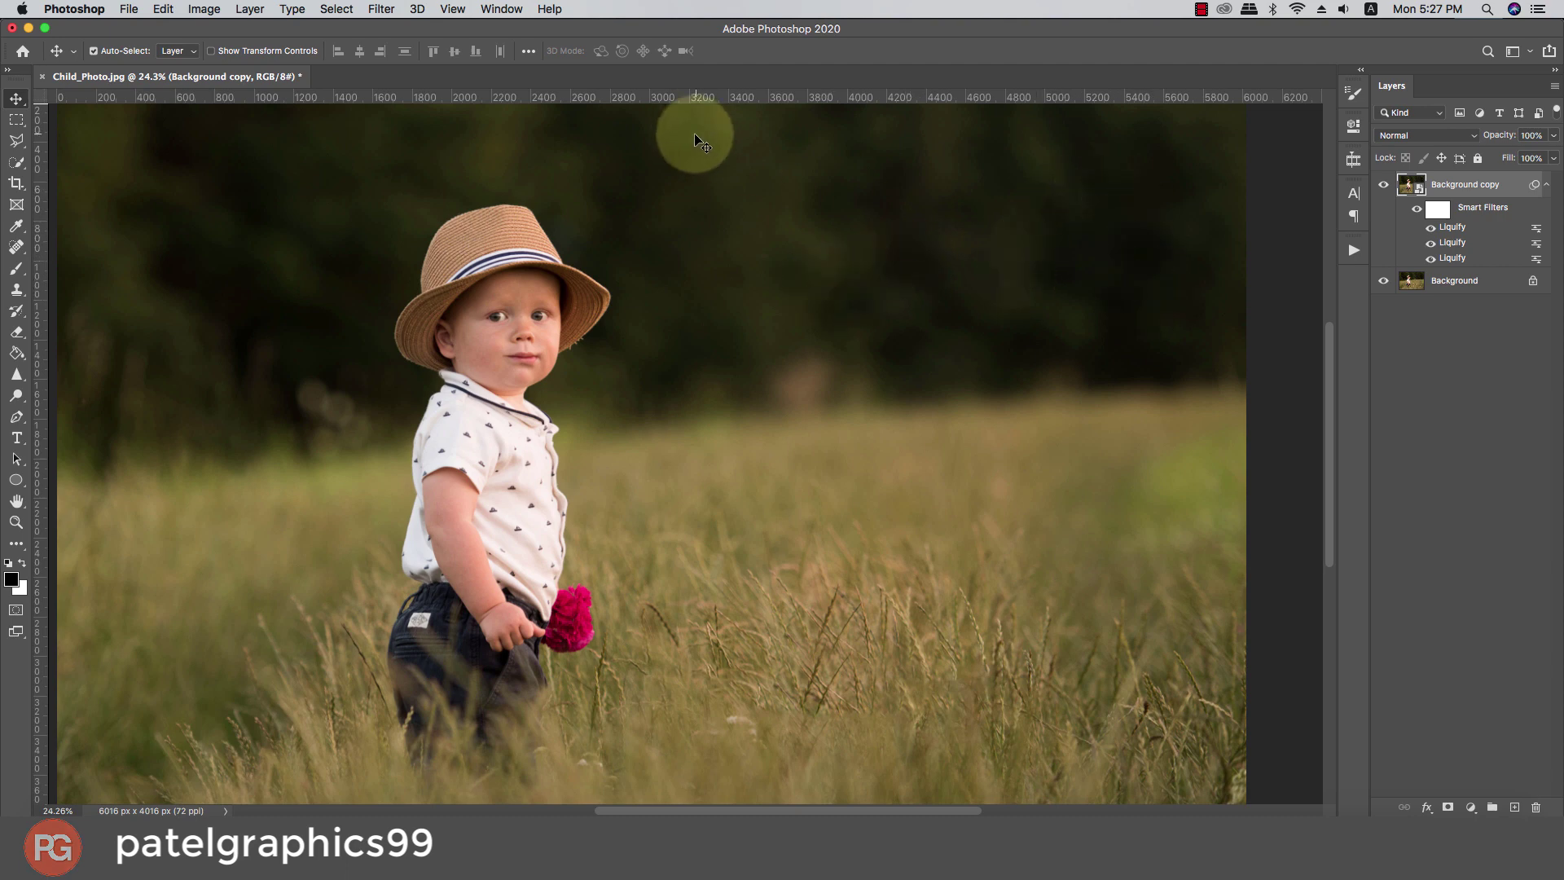
# Collapse Background copy's smart filters and rasterize the layer
pyautogui.scroll(-2, 628, 231)
pyautogui.scroll(-1, 614, 203)
pyautogui.click(382, 9)
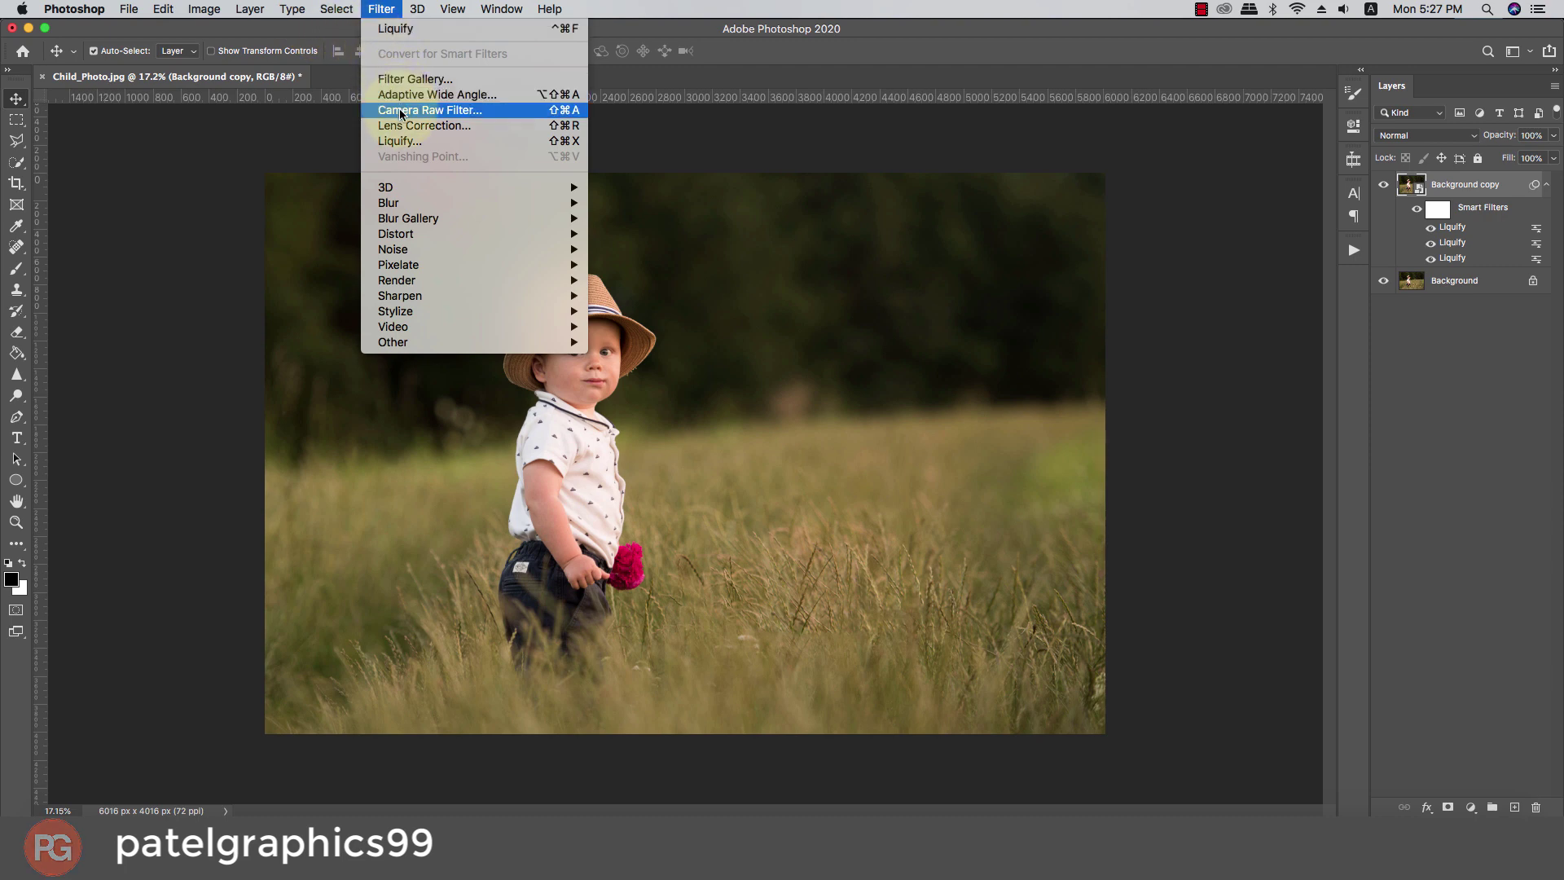
pyautogui.click(1533, 181)
pyautogui.click(1542, 186)
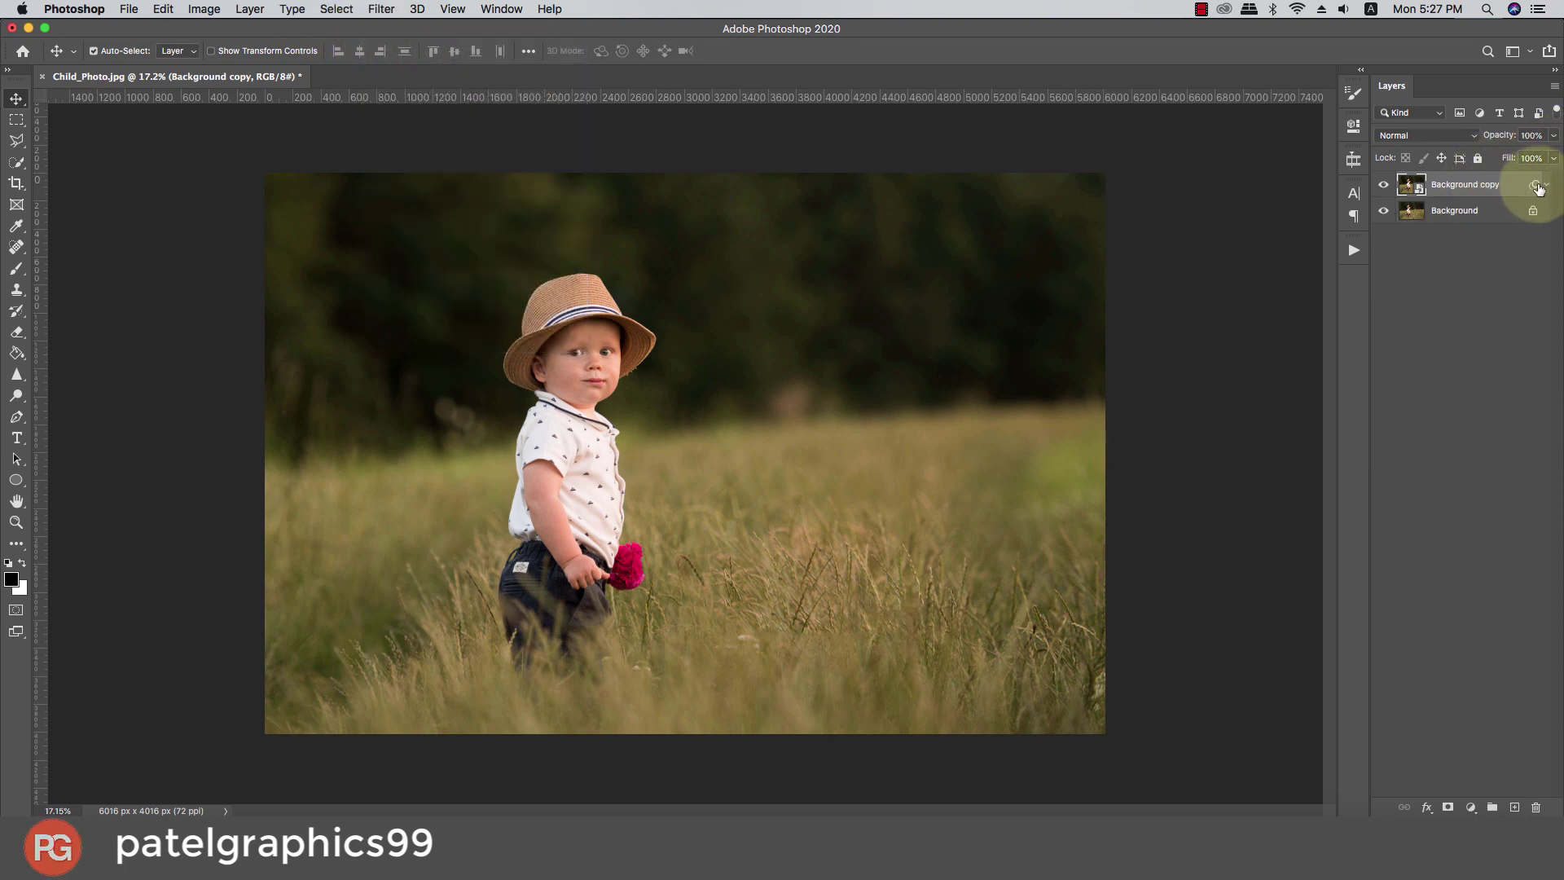
pyautogui.rightClick(1478, 185)
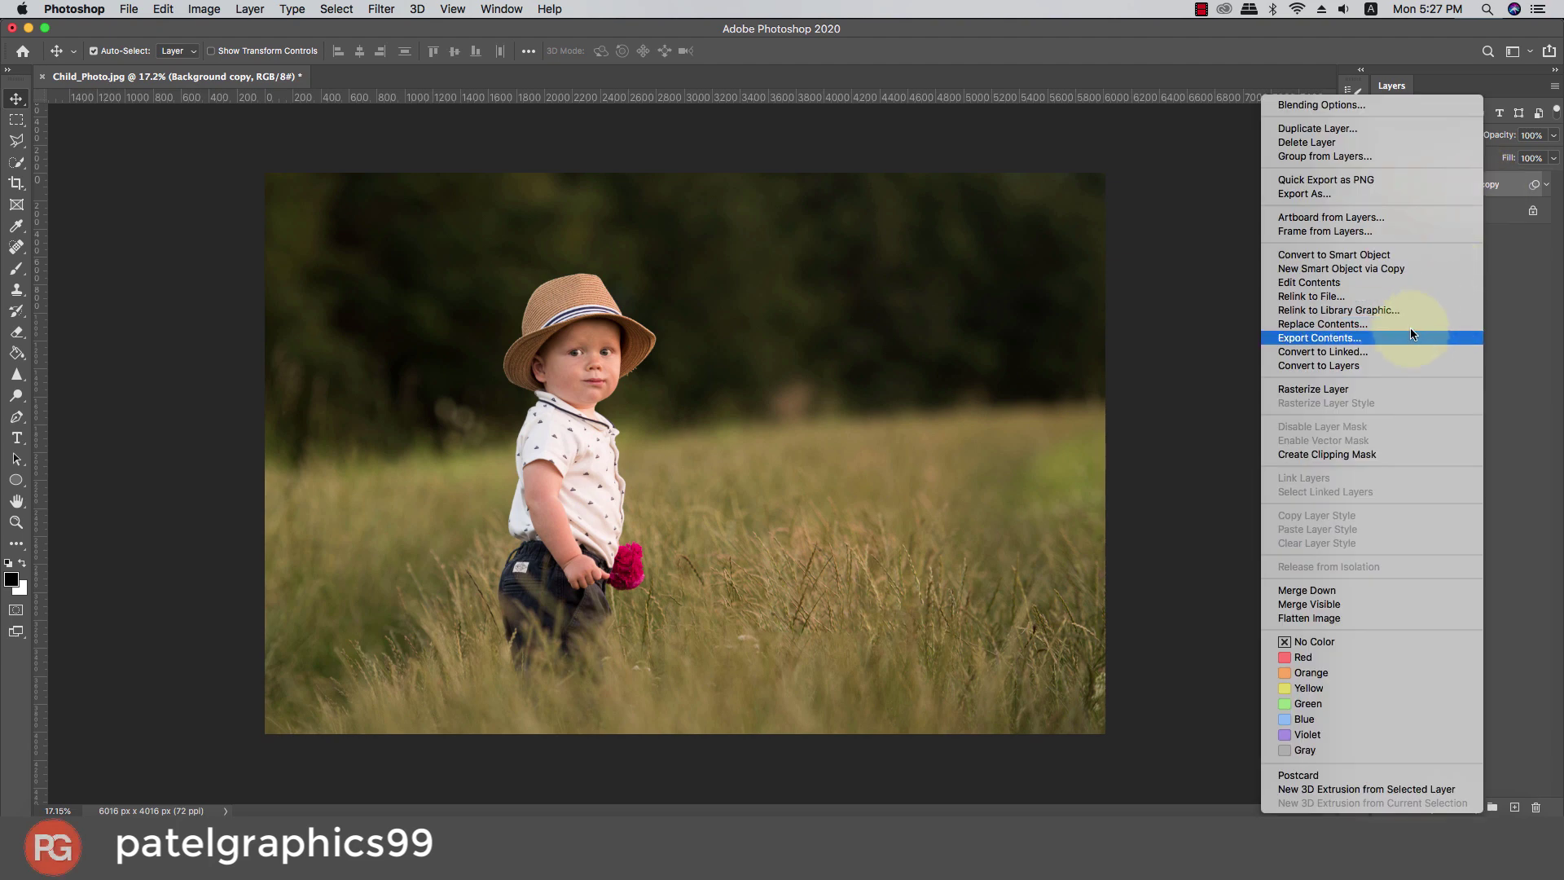
pyautogui.click(1326, 389)
# Duplicate it as Background copy 2, set Vivid Light blend mode, and invert it
pyautogui.press('super+j')
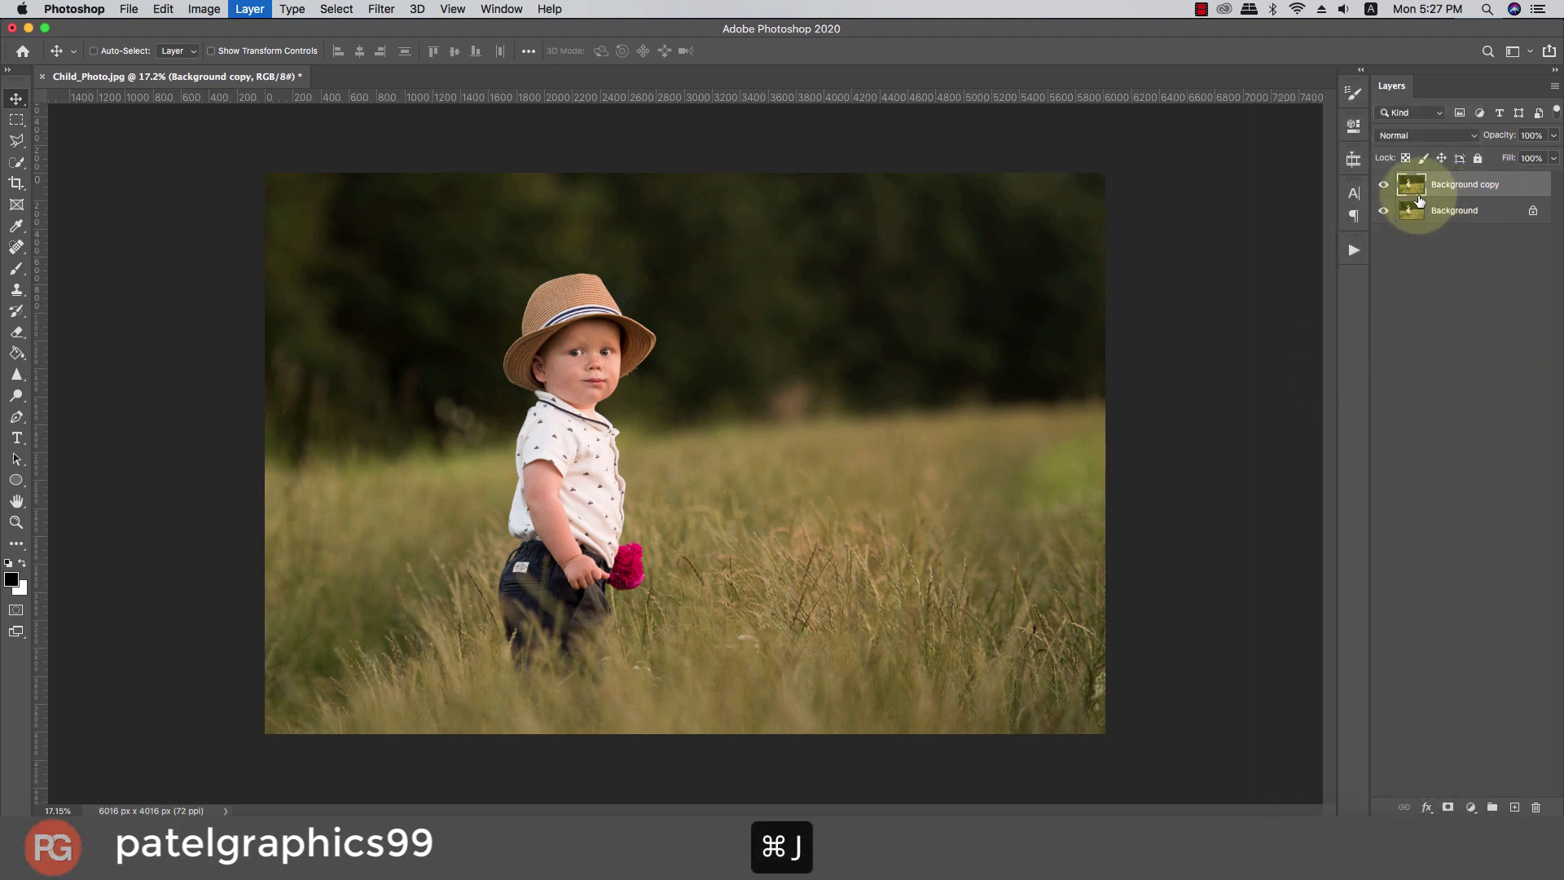
pyautogui.click(1438, 143)
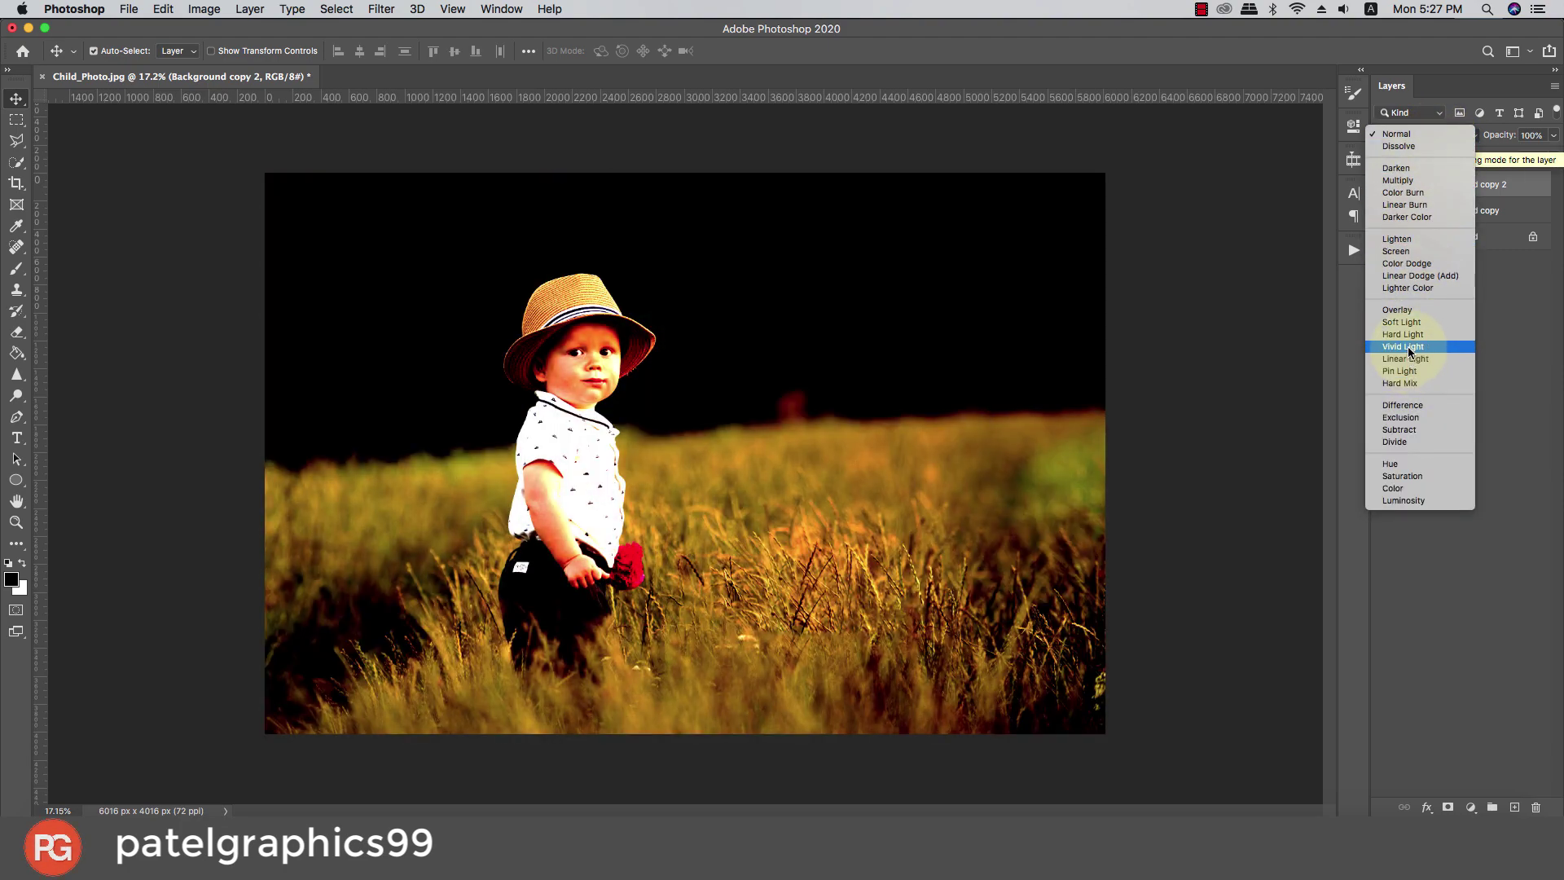
pyautogui.click(1409, 346)
pyautogui.press('super+i')
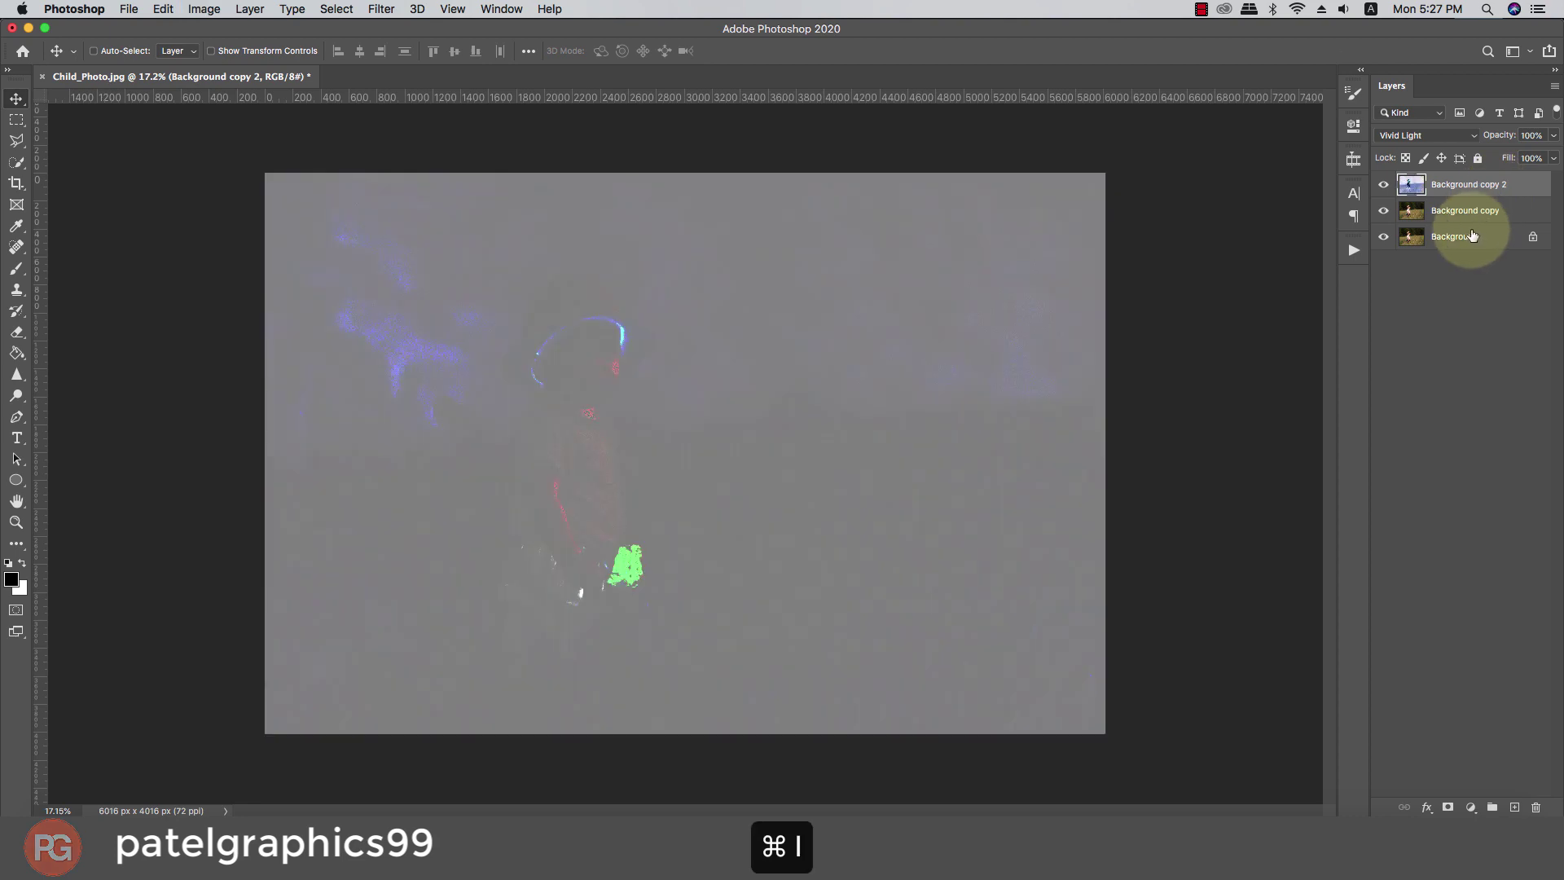
# Apply a High Pass filter with a radius of about 7.2 px to the inverted copy
pyautogui.click(373, 9)
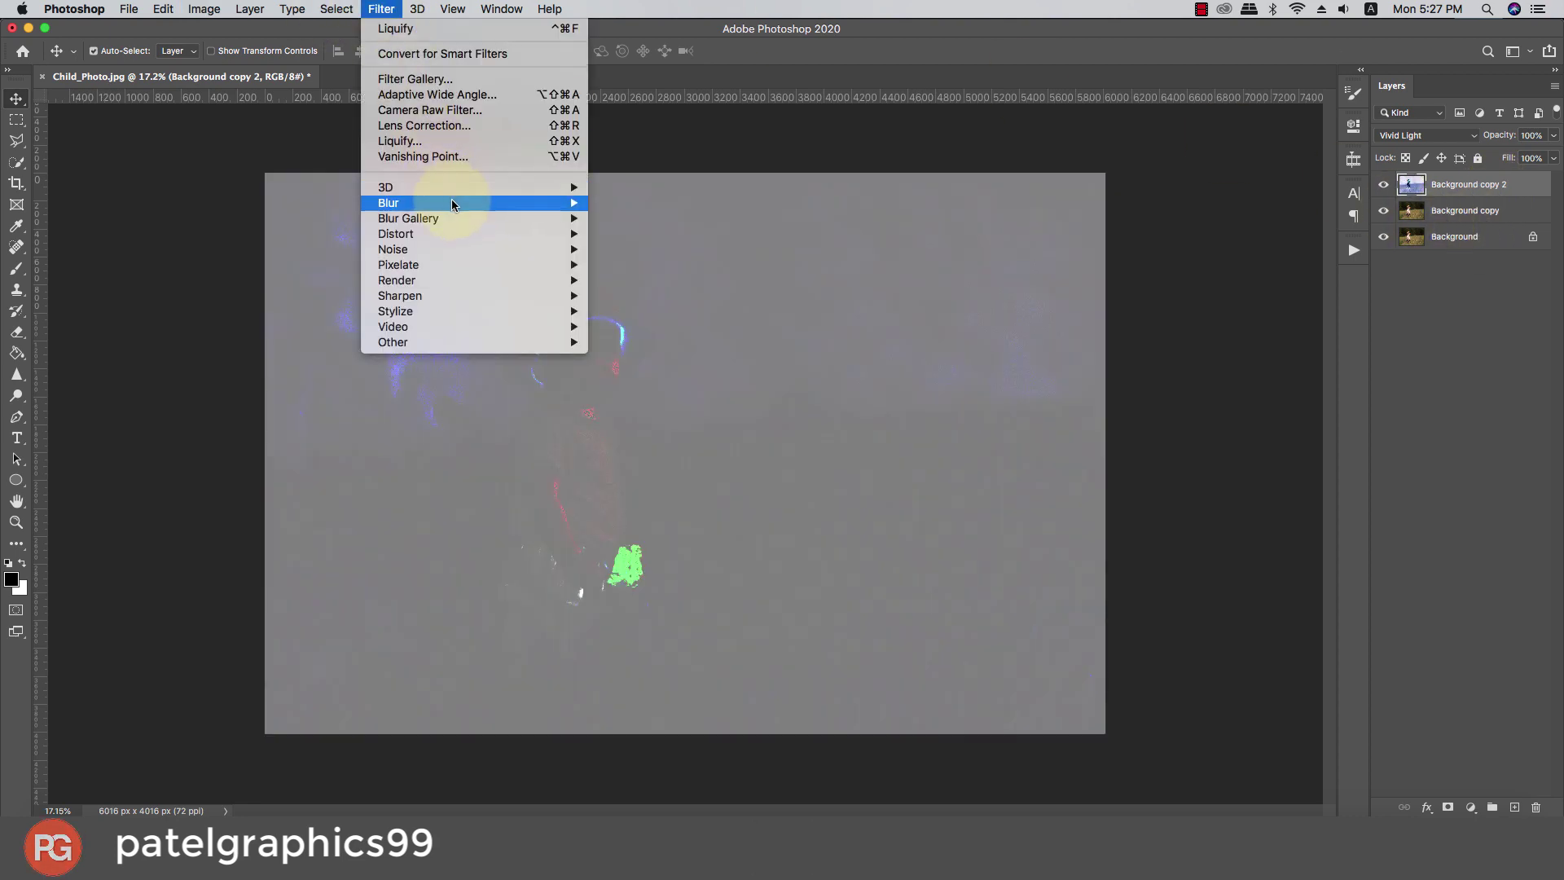
pyautogui.click(587, 346)
pyautogui.moveTo(394, 342)
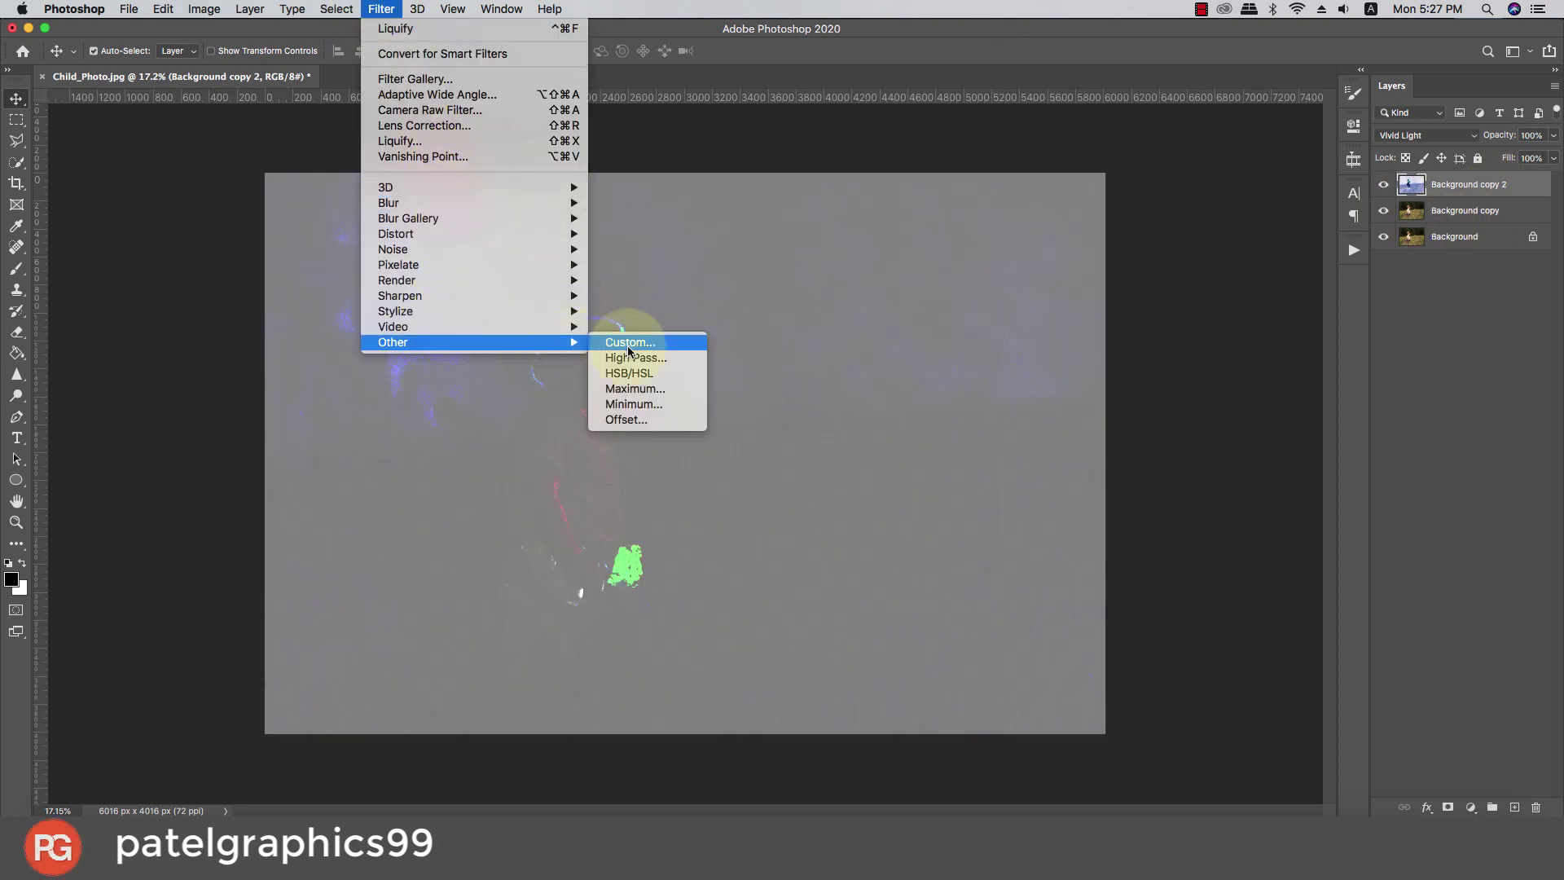
pyautogui.click(647, 355)
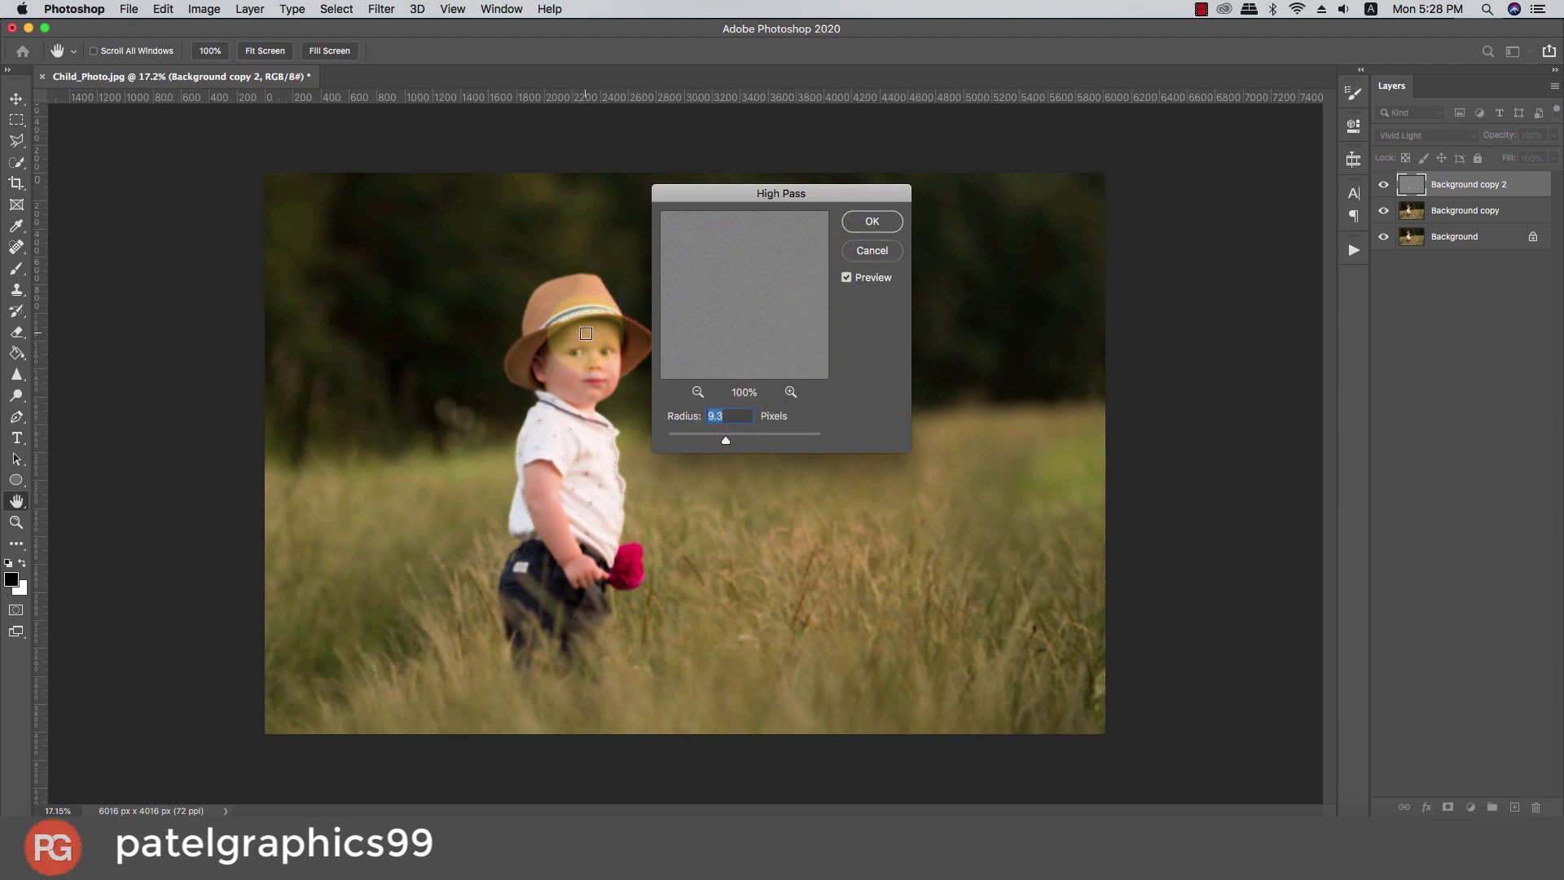
pyautogui.scroll(1, 587, 334)
pyautogui.scroll(3, 586, 333)
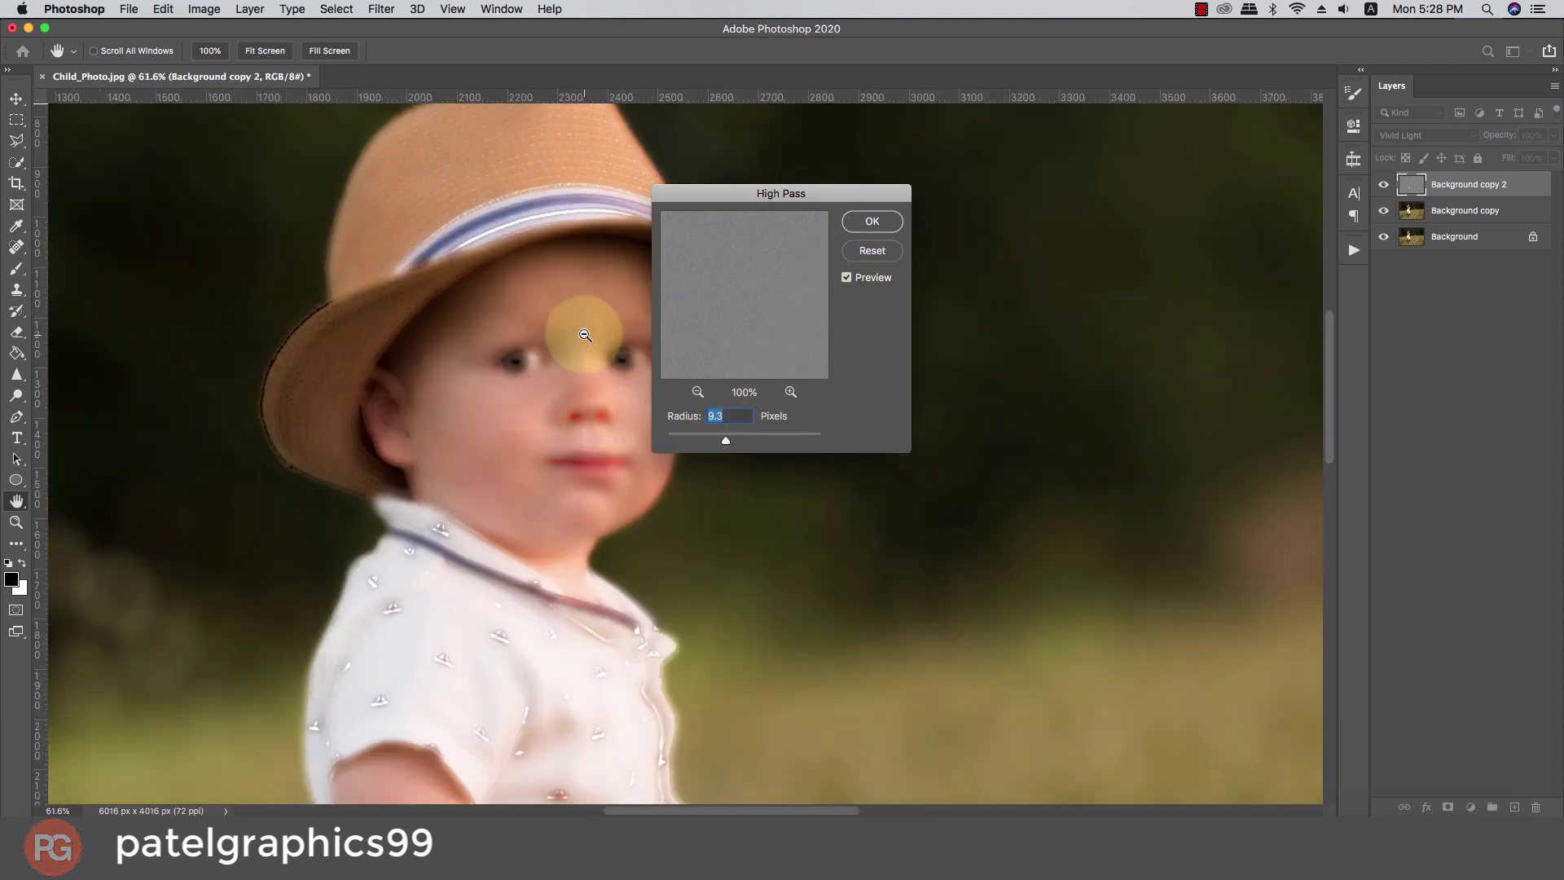
pyautogui.scroll(1, 587, 334)
pyautogui.scroll(1, 585, 335)
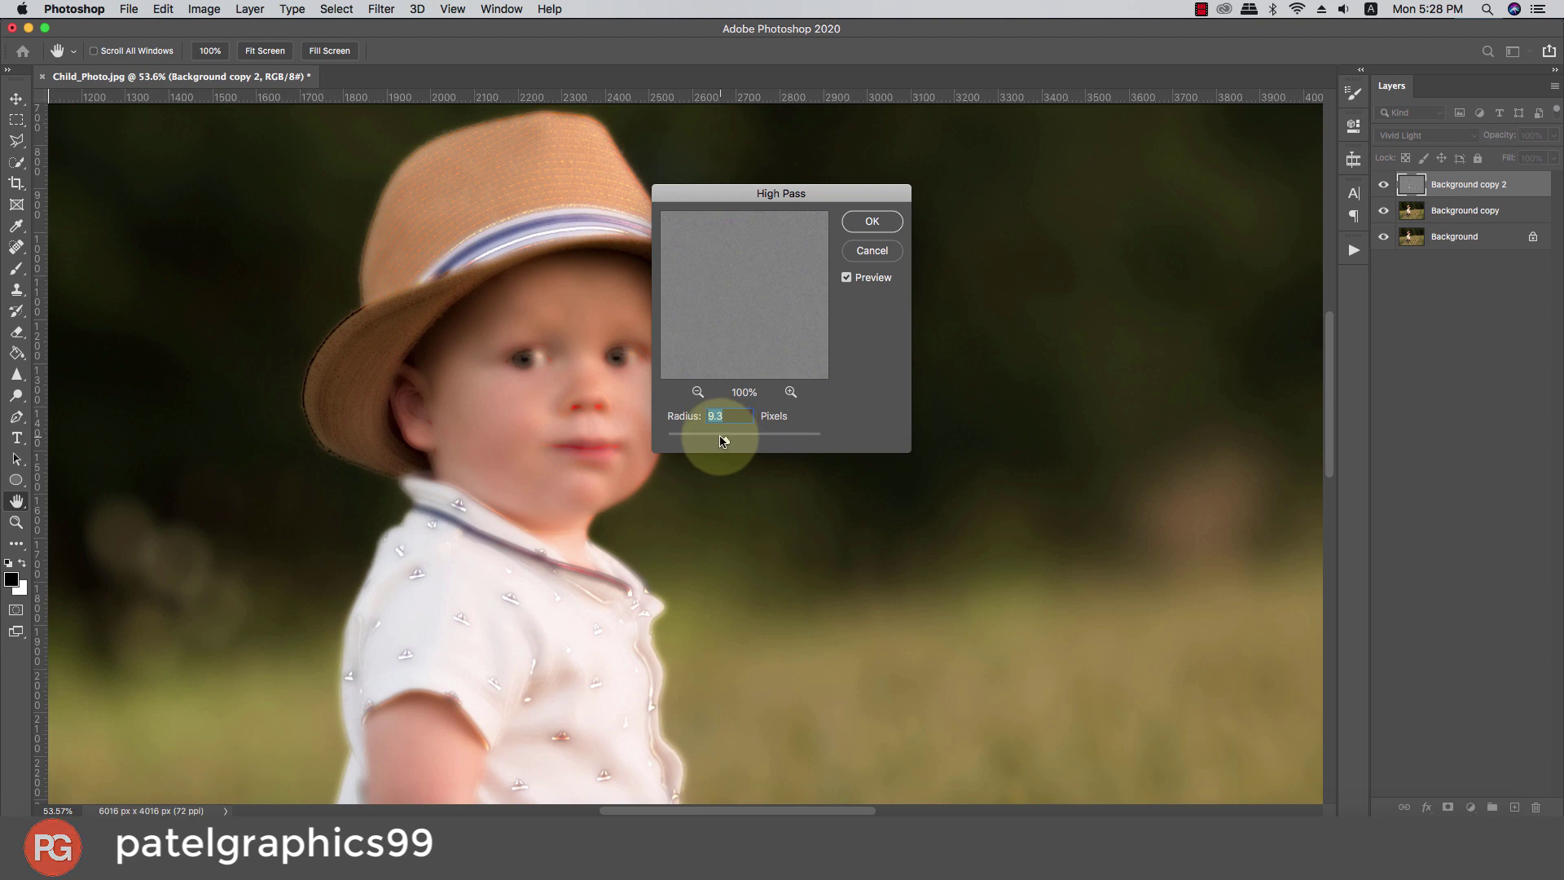
pyautogui.moveTo(722, 440); pyautogui.dragTo(720, 440)
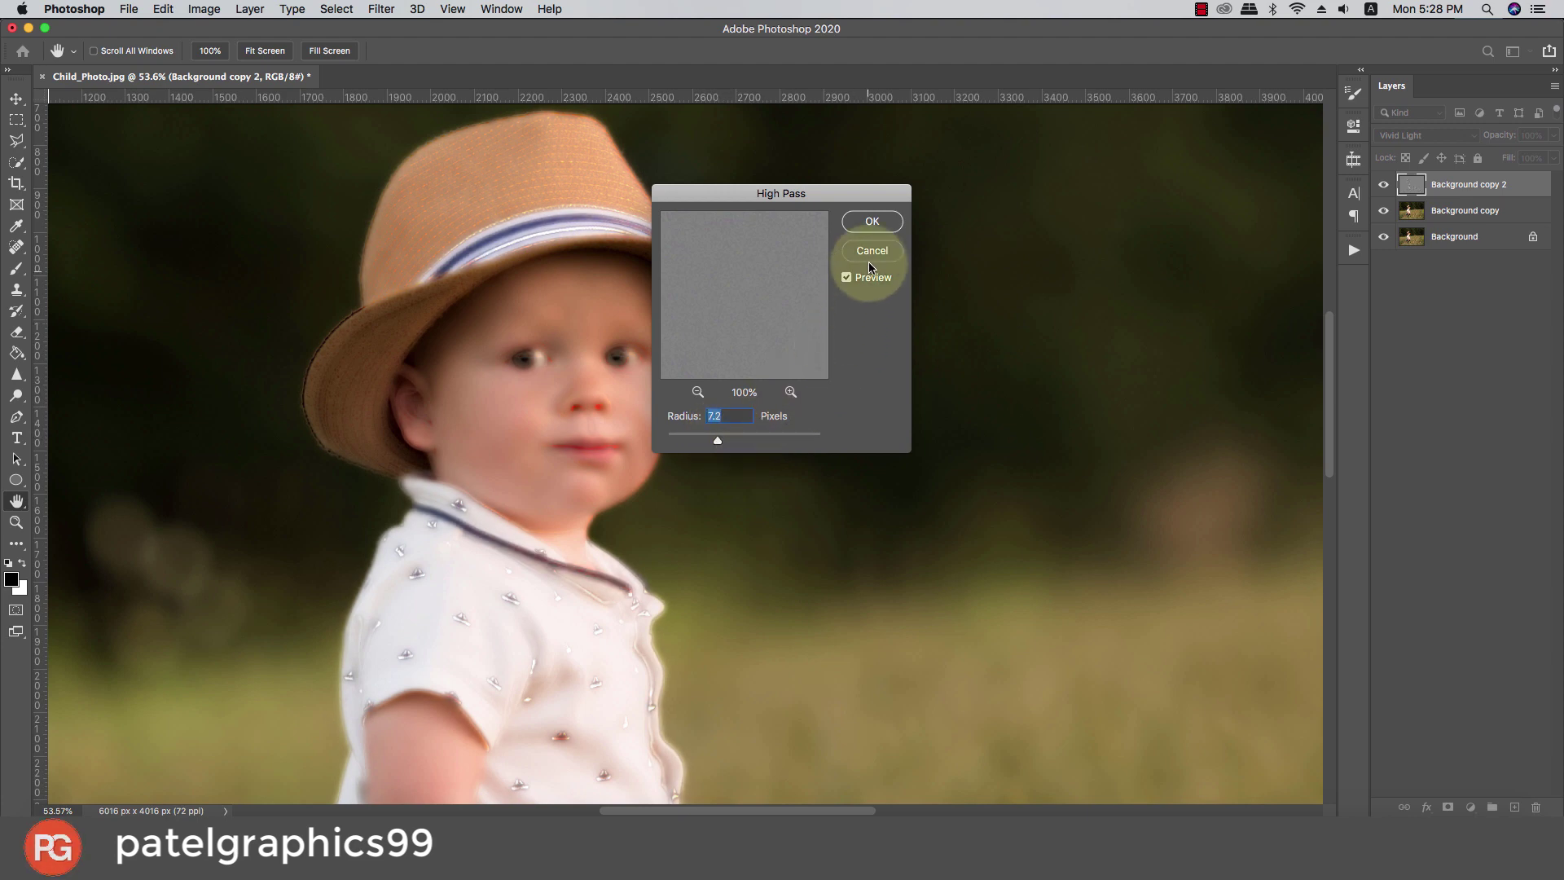
pyautogui.click(871, 221)
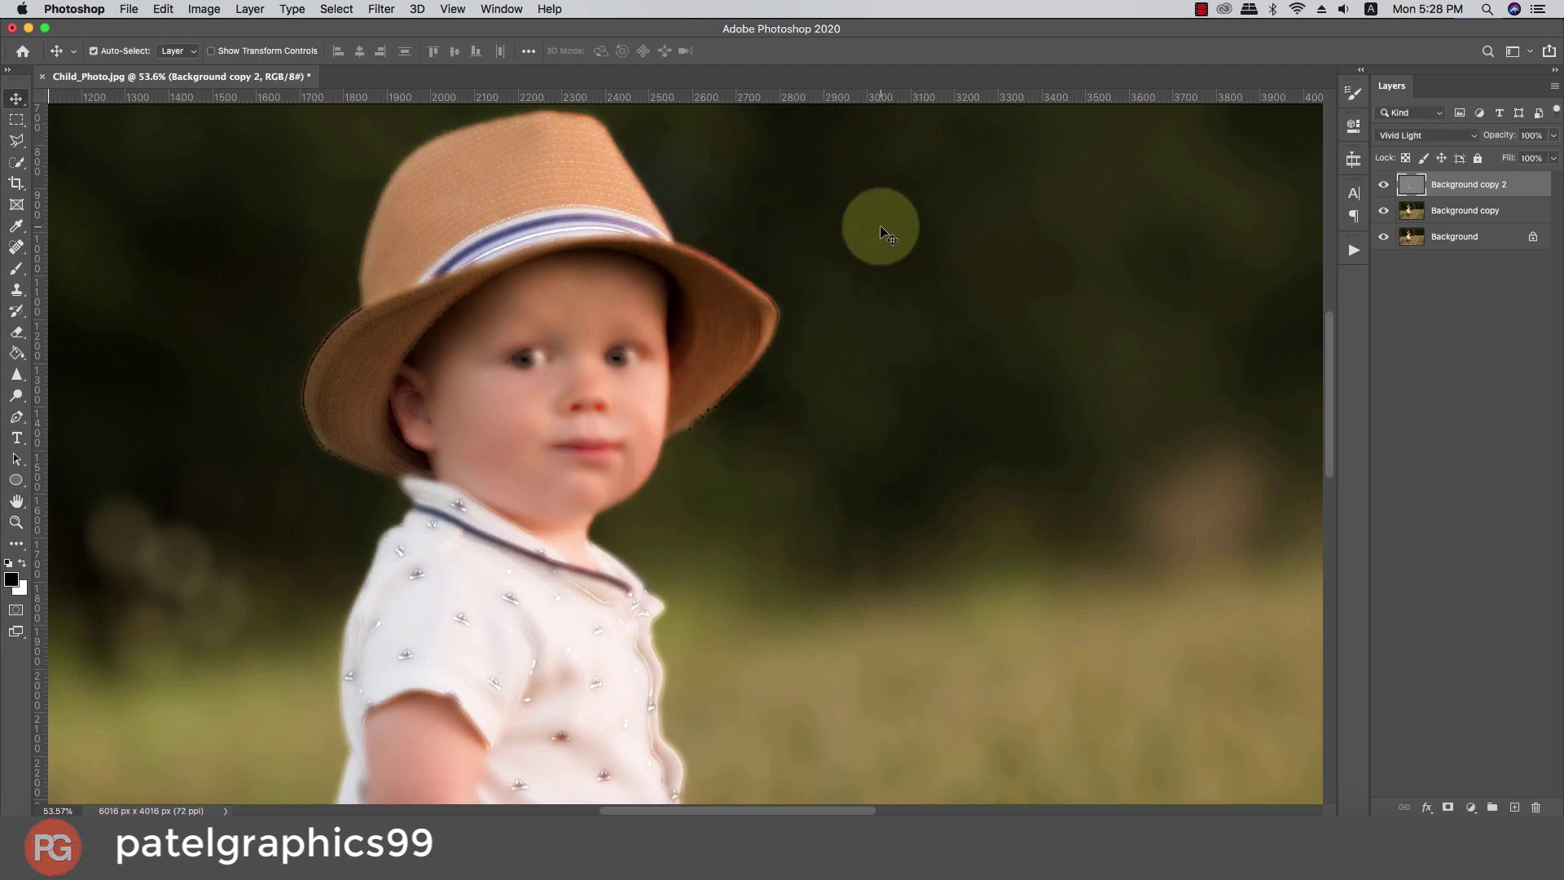
# Apply a 3.5-pixel Gaussian Blur to the top copy
pyautogui.click(381, 9)
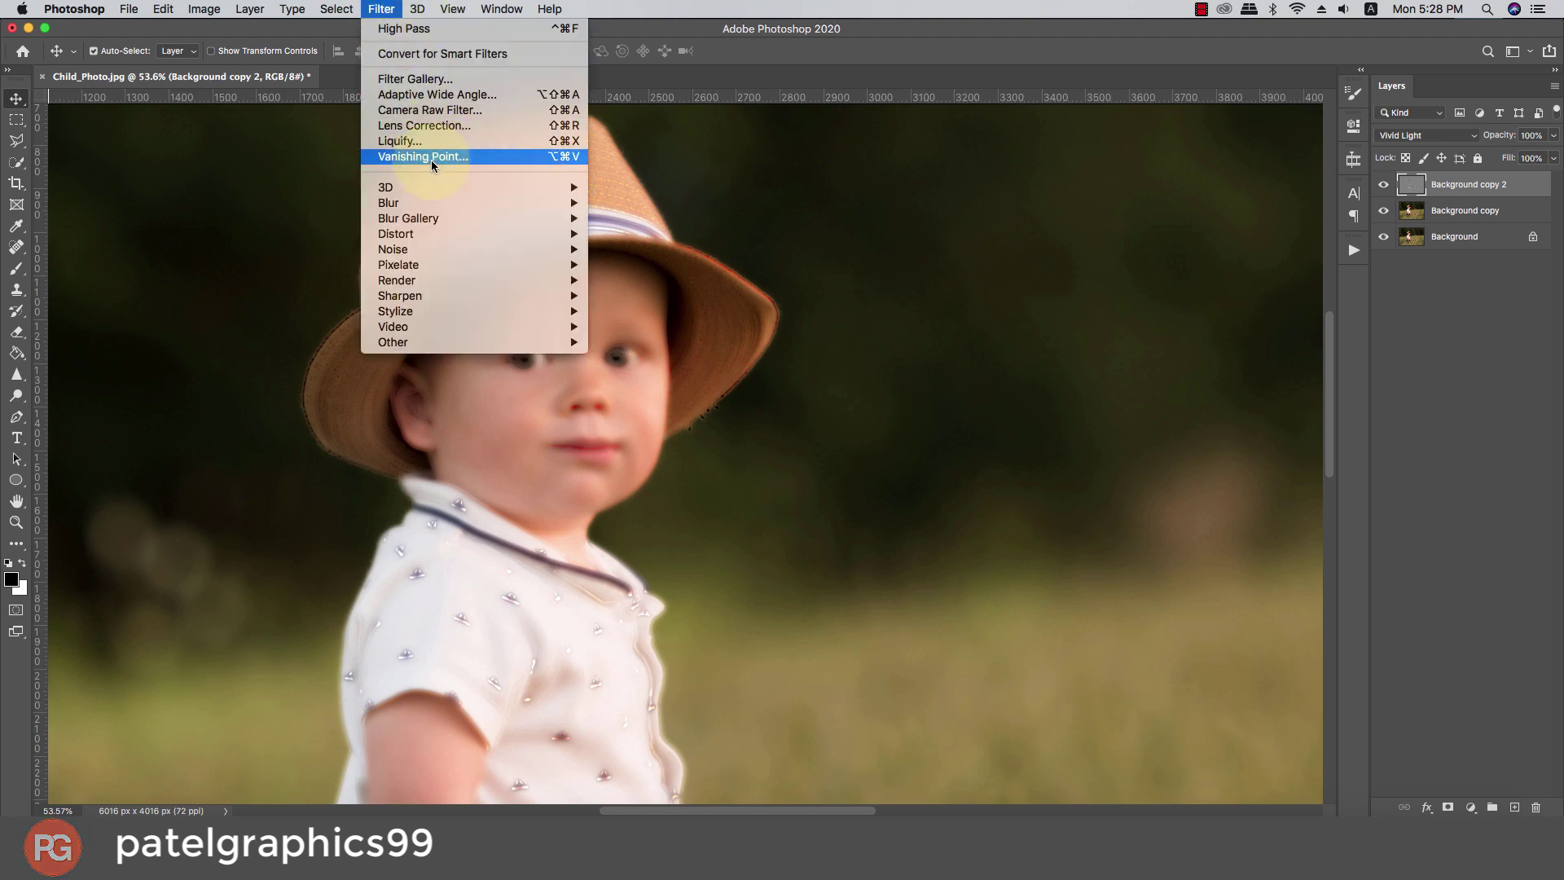
pyautogui.moveTo(403, 203)
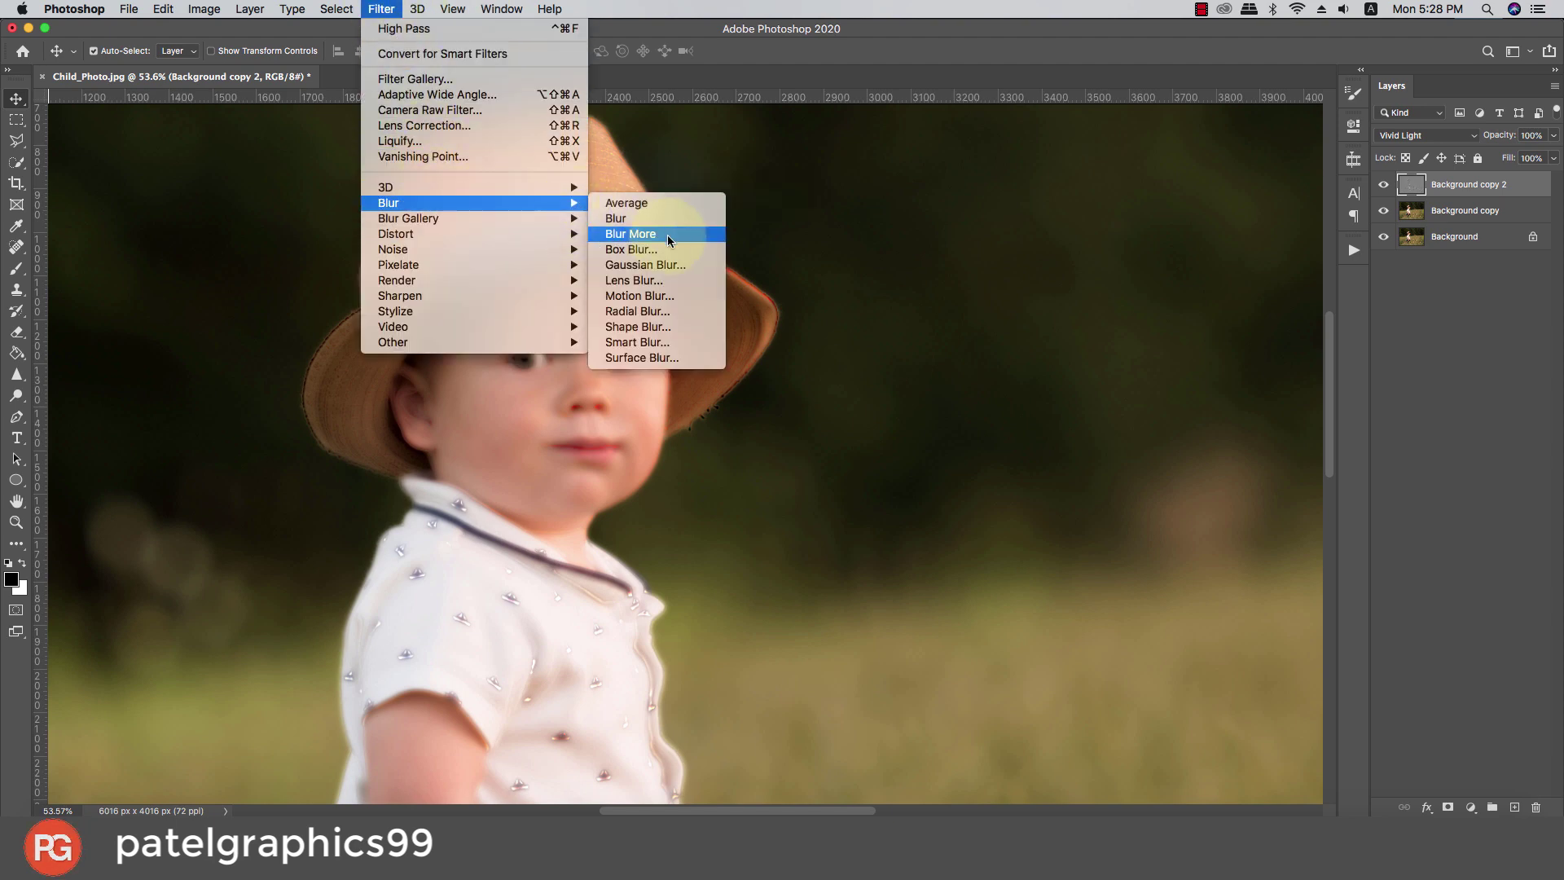
pyautogui.click(661, 263)
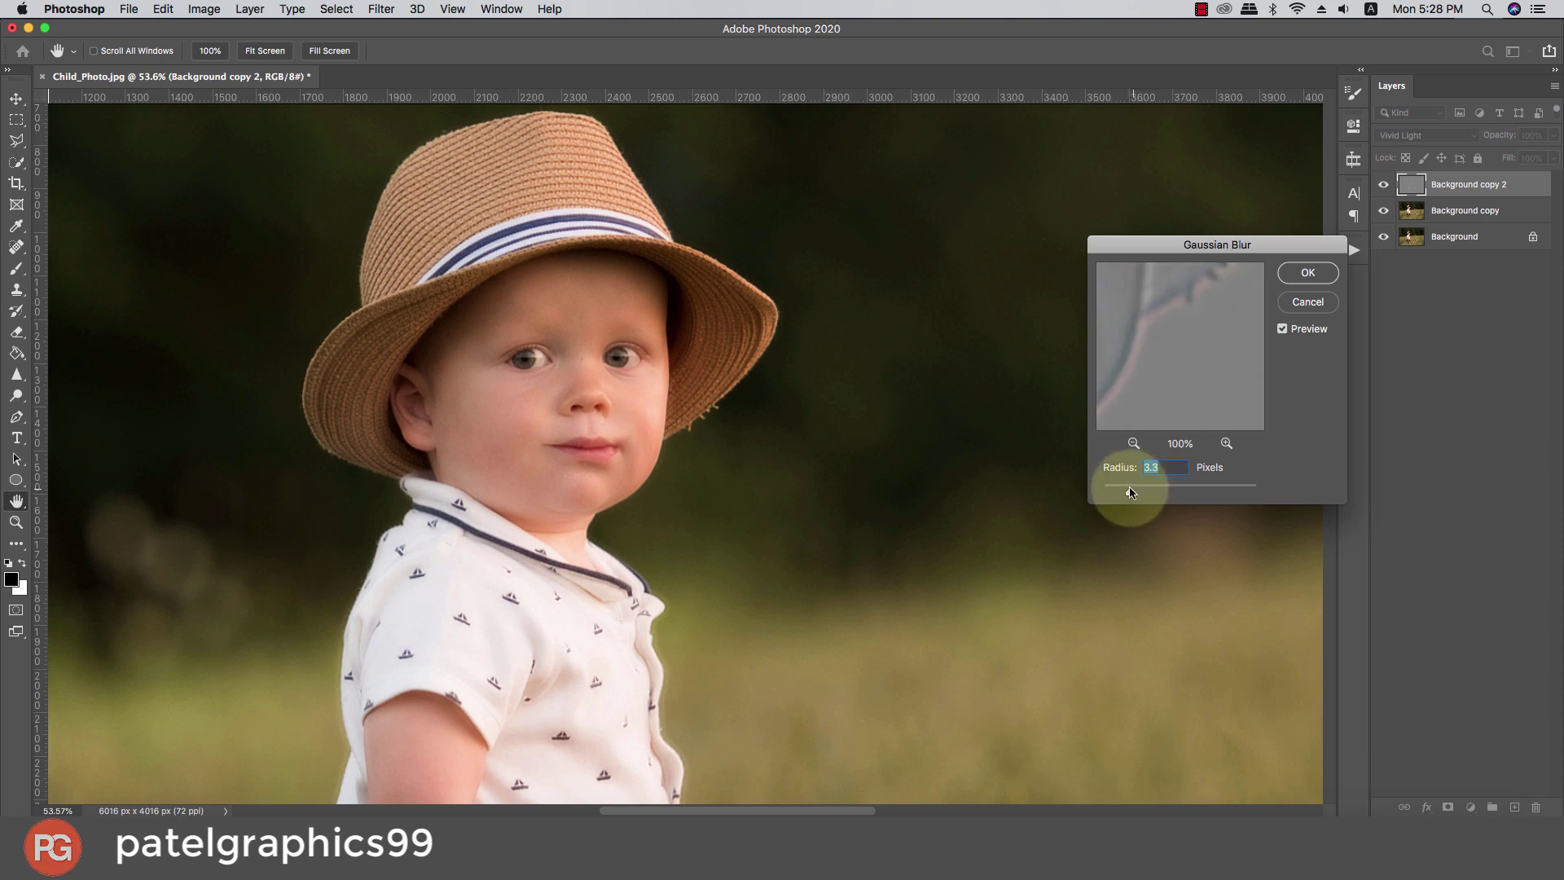
pyautogui.moveTo(1131, 491); pyautogui.dragTo(1150, 496)
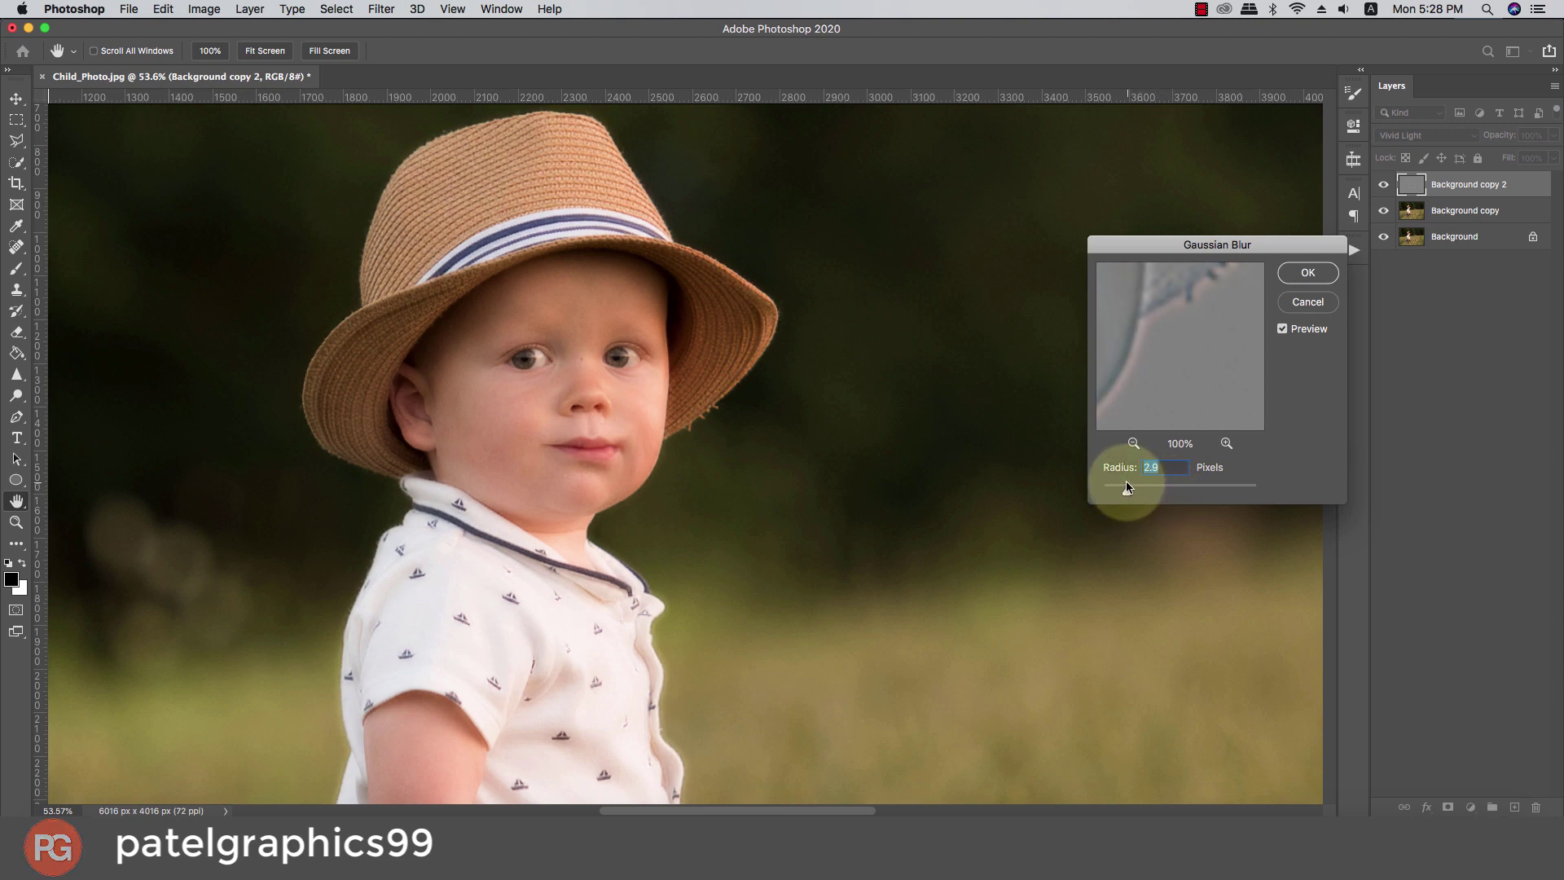
pyautogui.moveTo(1130, 491); pyautogui.dragTo(1133, 491)
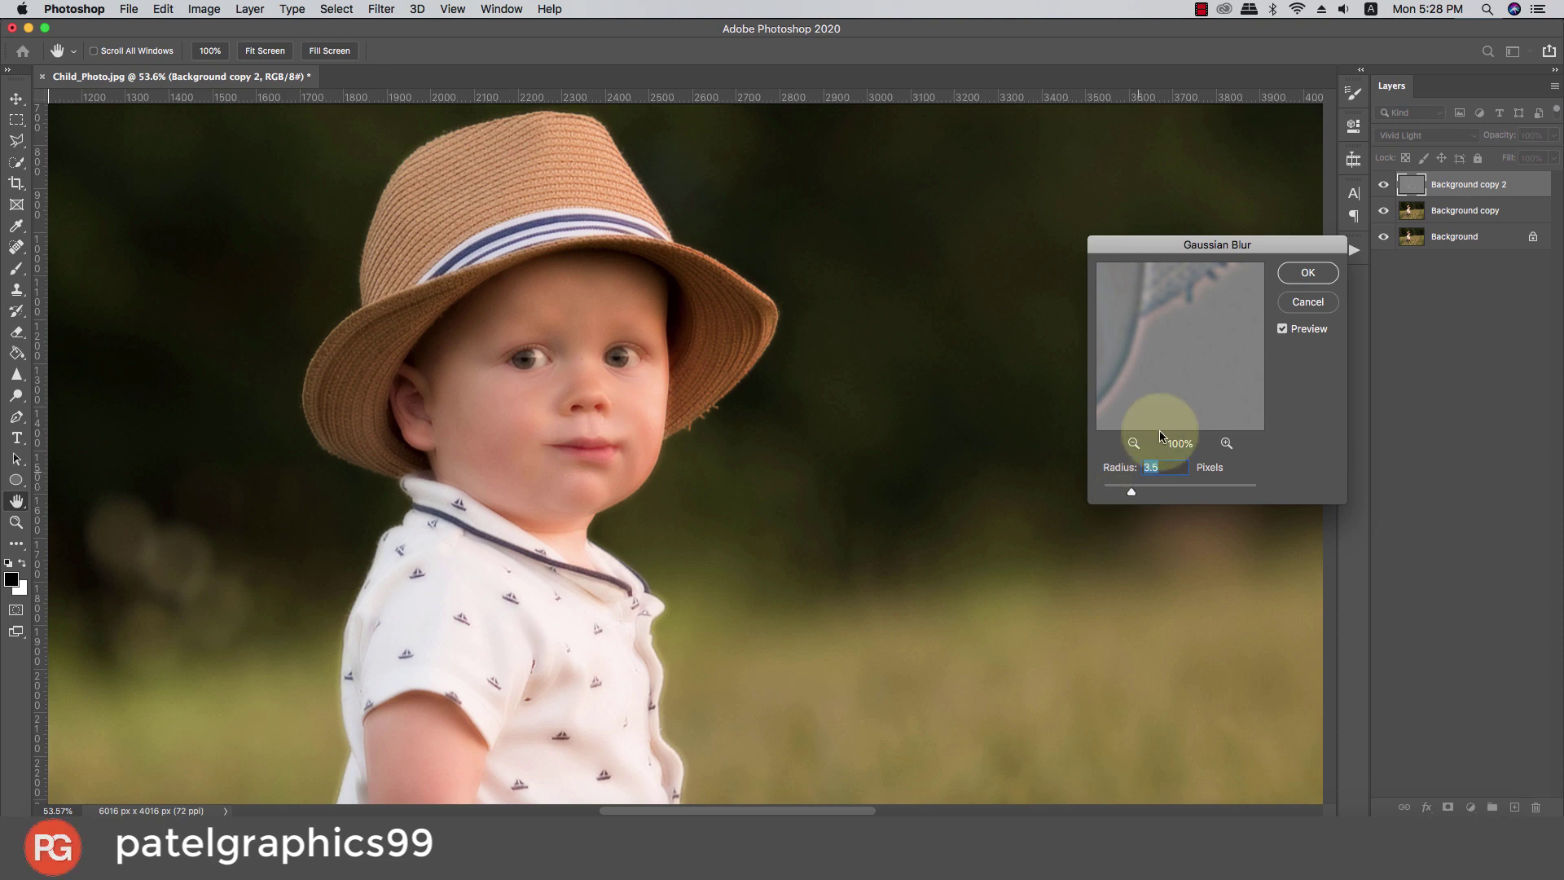
pyautogui.click(1307, 271)
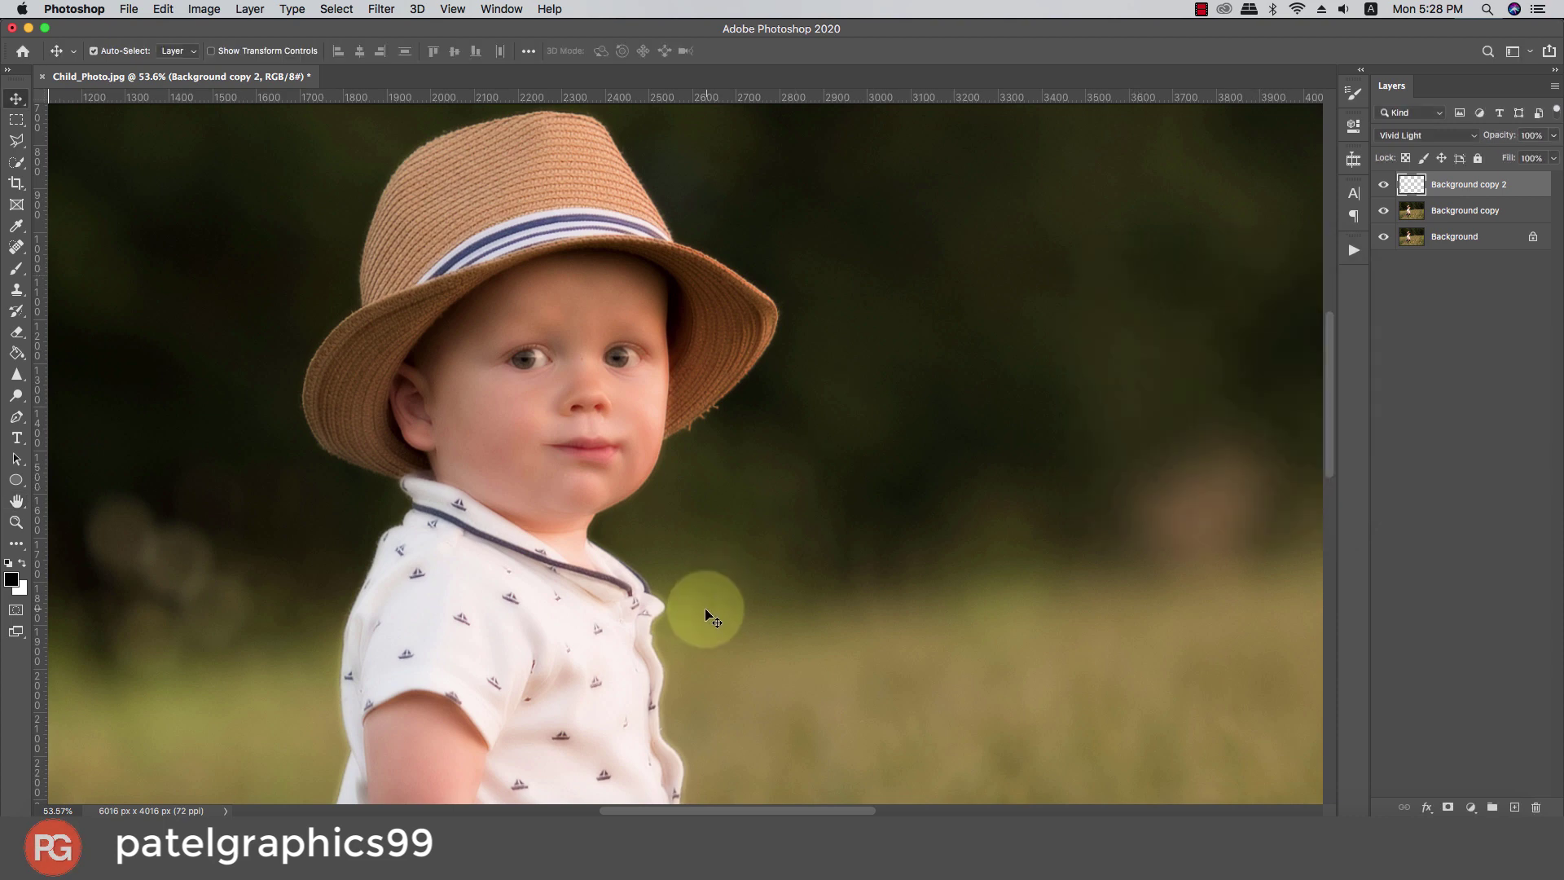
# Add a black layer mask and choose a small soft round brush painting white
pyautogui.press('v')
pyautogui.click(17, 269)
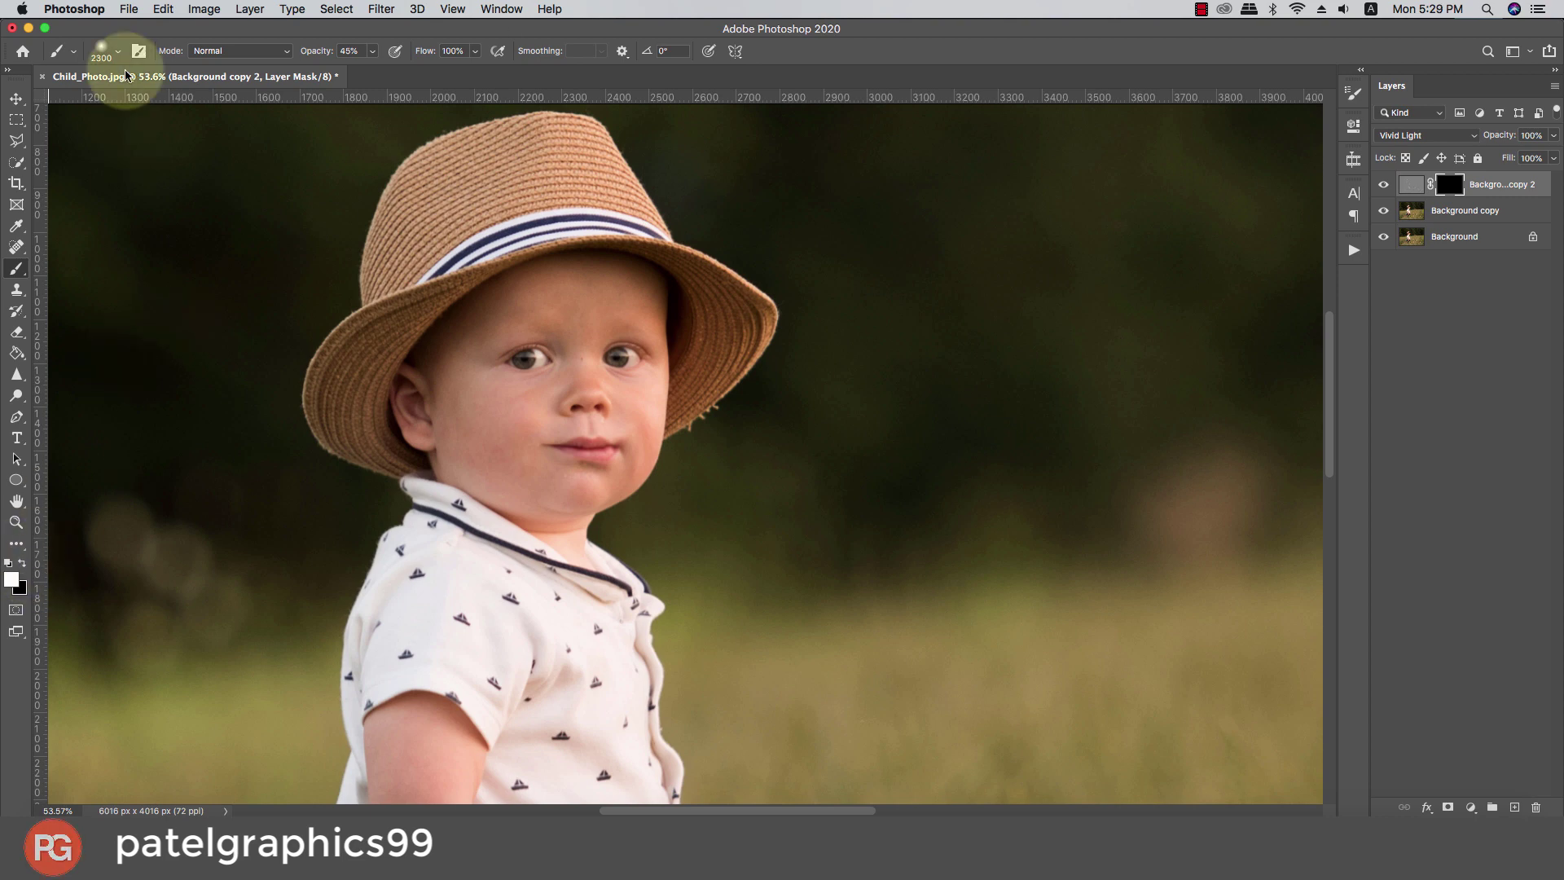
pyautogui.click(116, 51)
pyautogui.moveTo(122, 102); pyautogui.dragTo(111, 102)
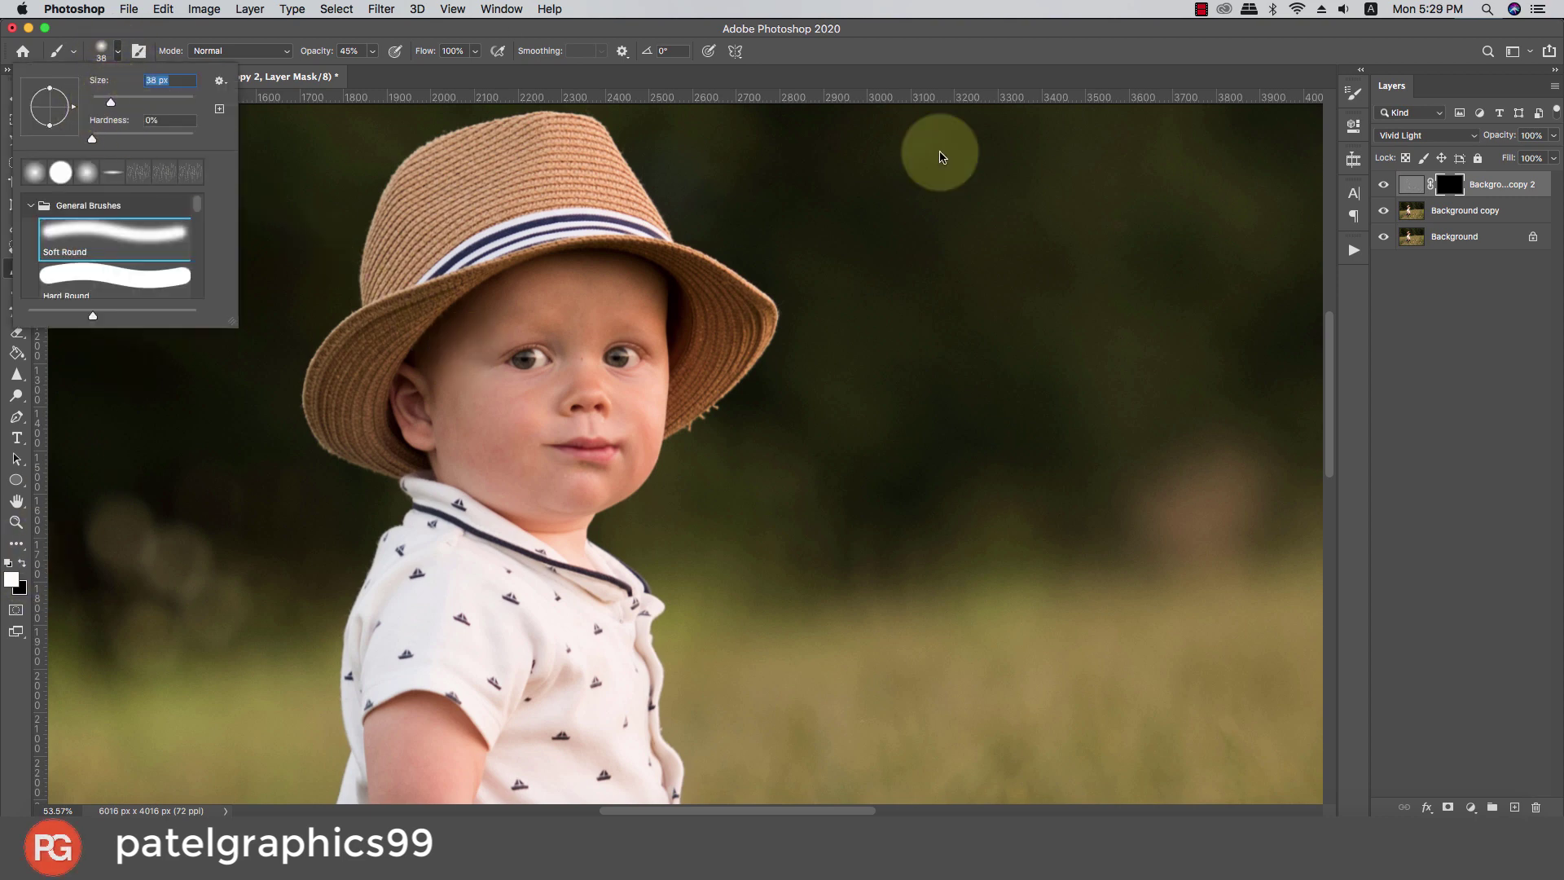
pyautogui.click(1413, 184)
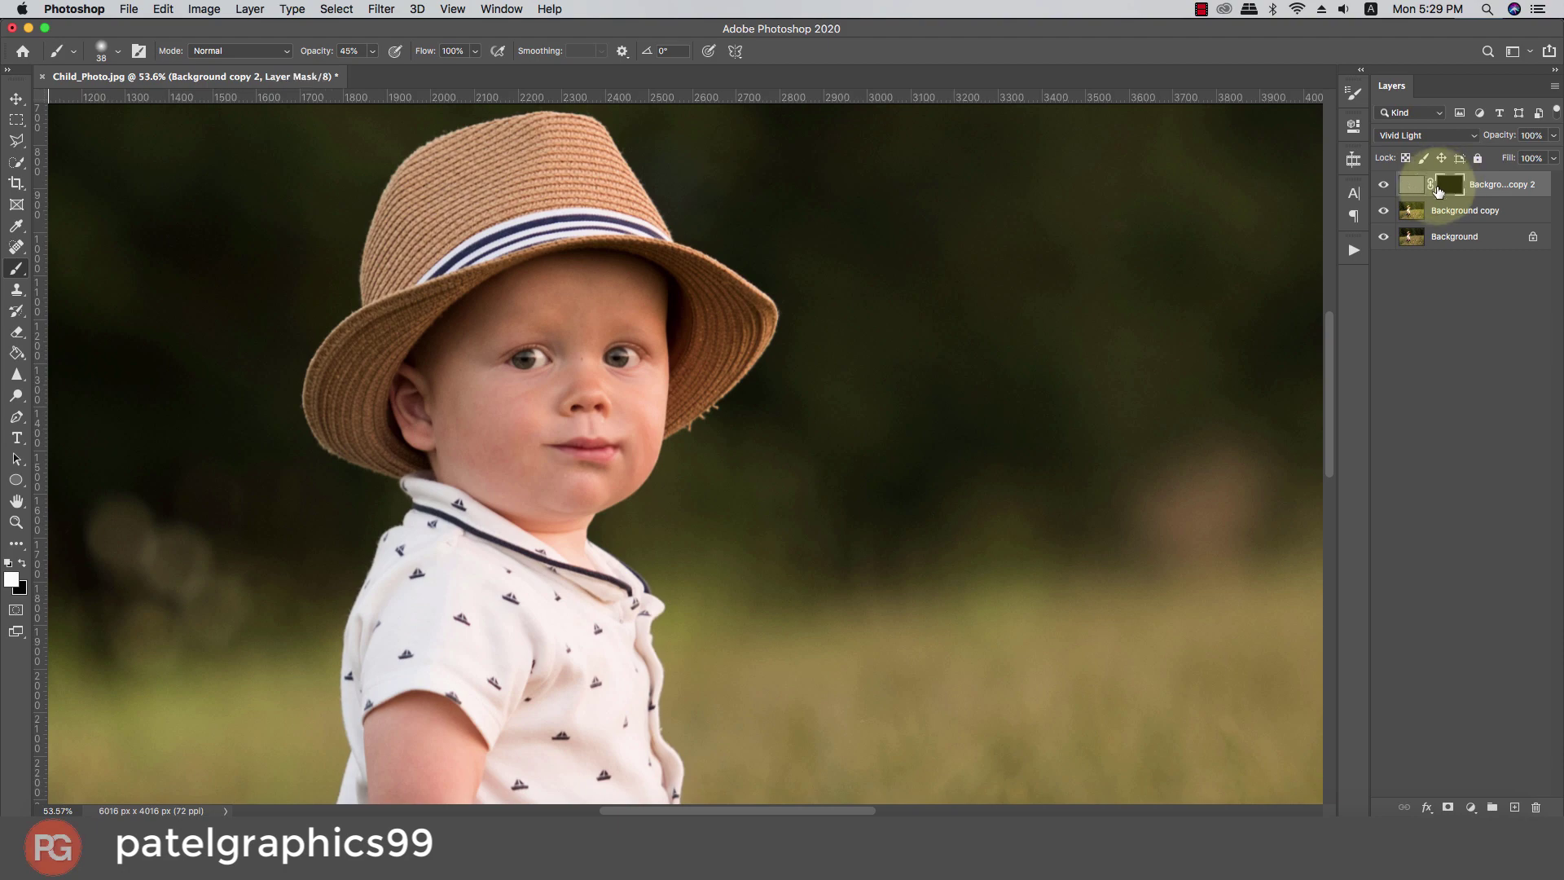
pyautogui.press('x')
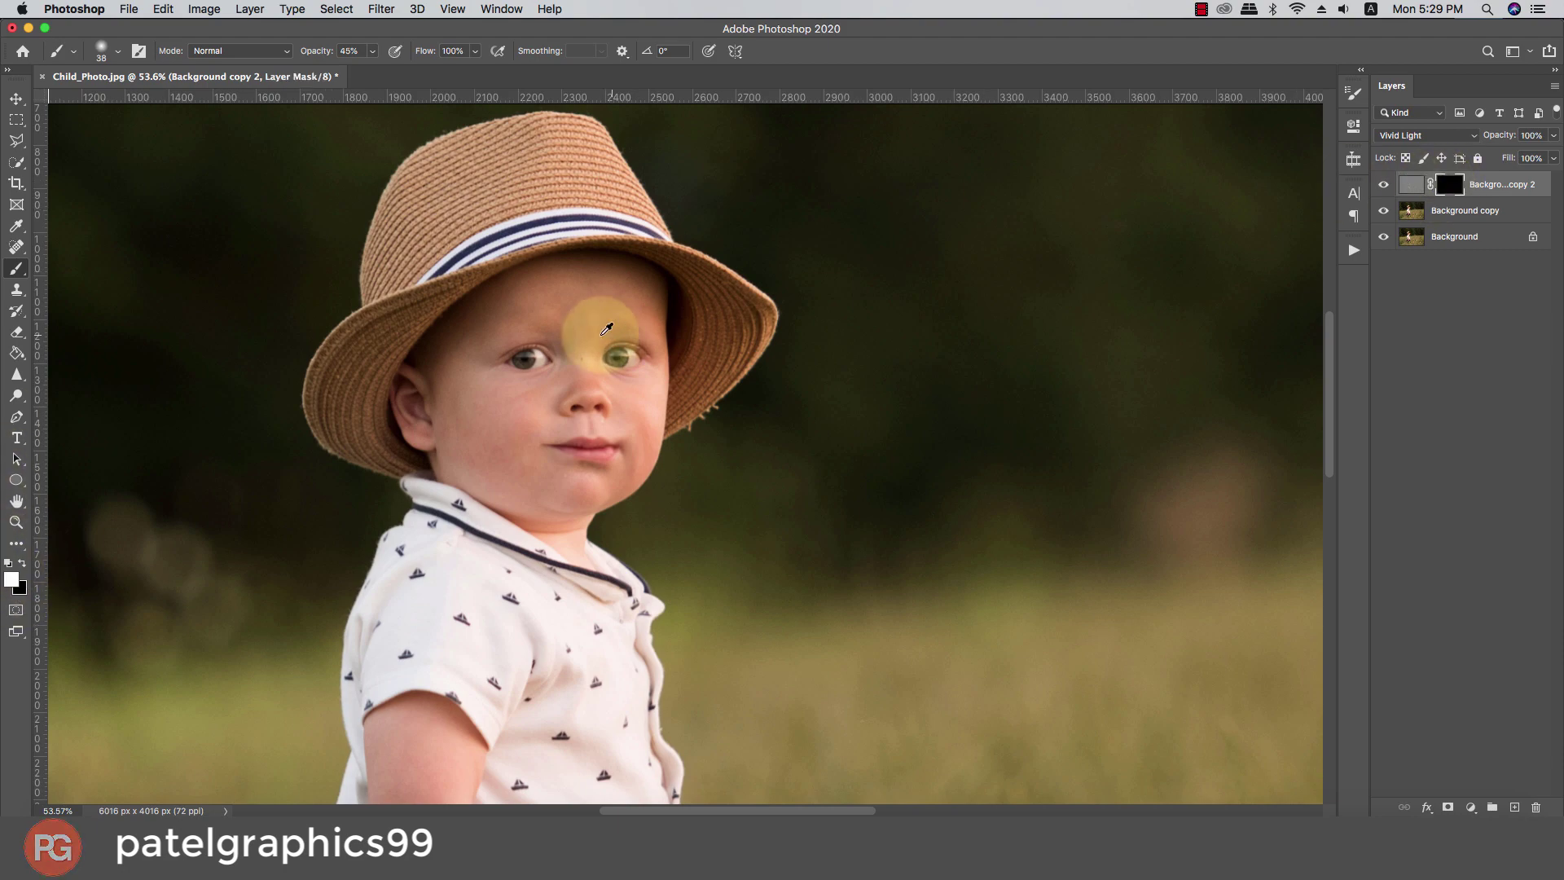
# Set the brush to about 90 px size at 100% opacity
pyautogui.scroll(5, 564, 368)
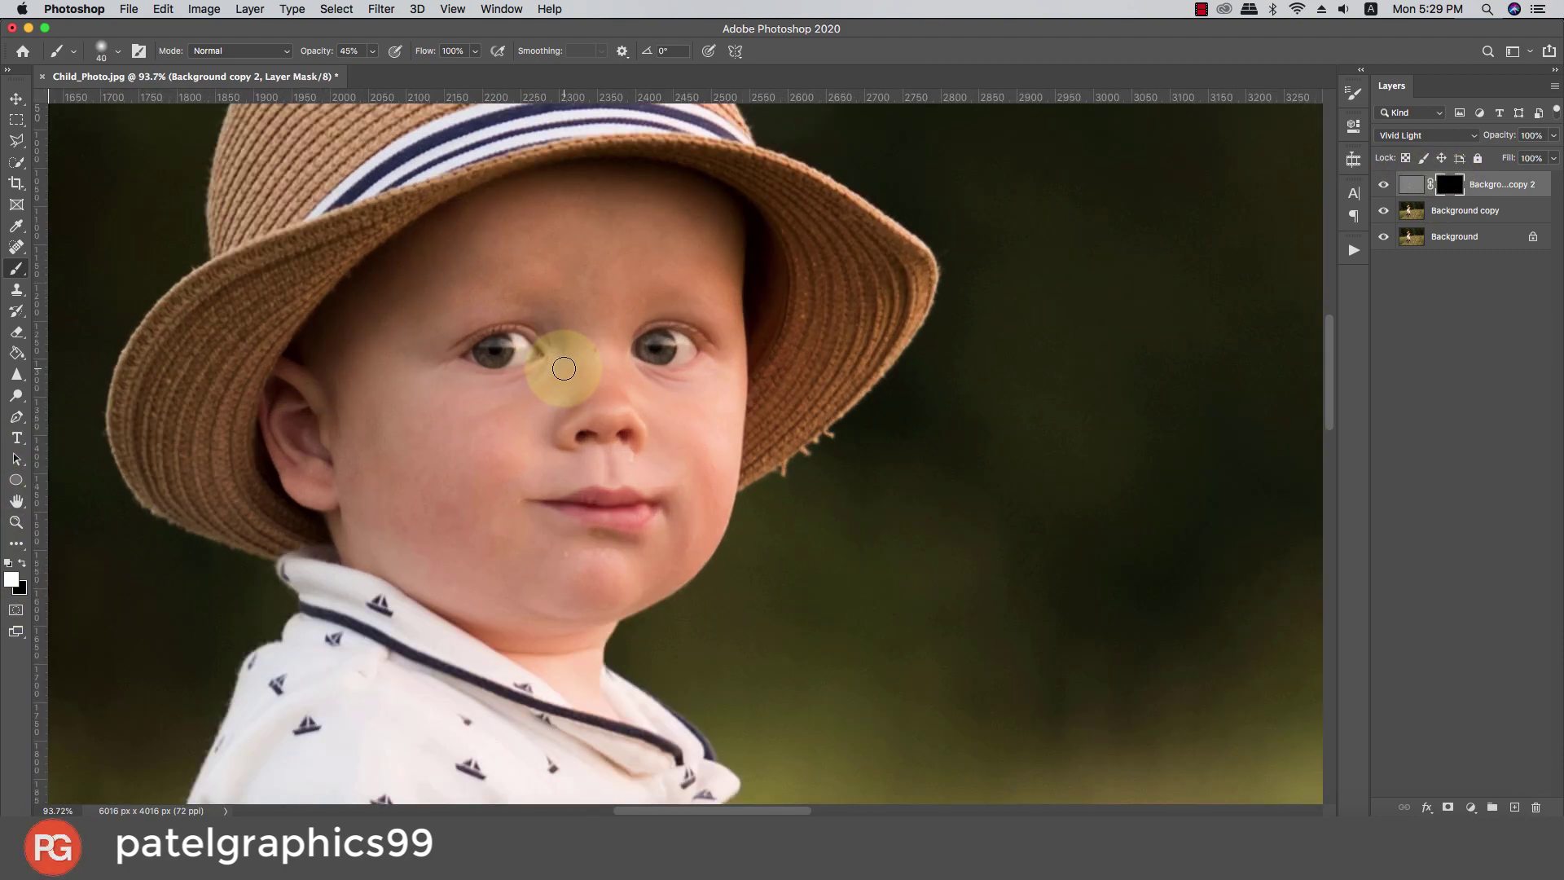
pyautogui.press(']')
pyautogui.press(']')
pyautogui.press(']')
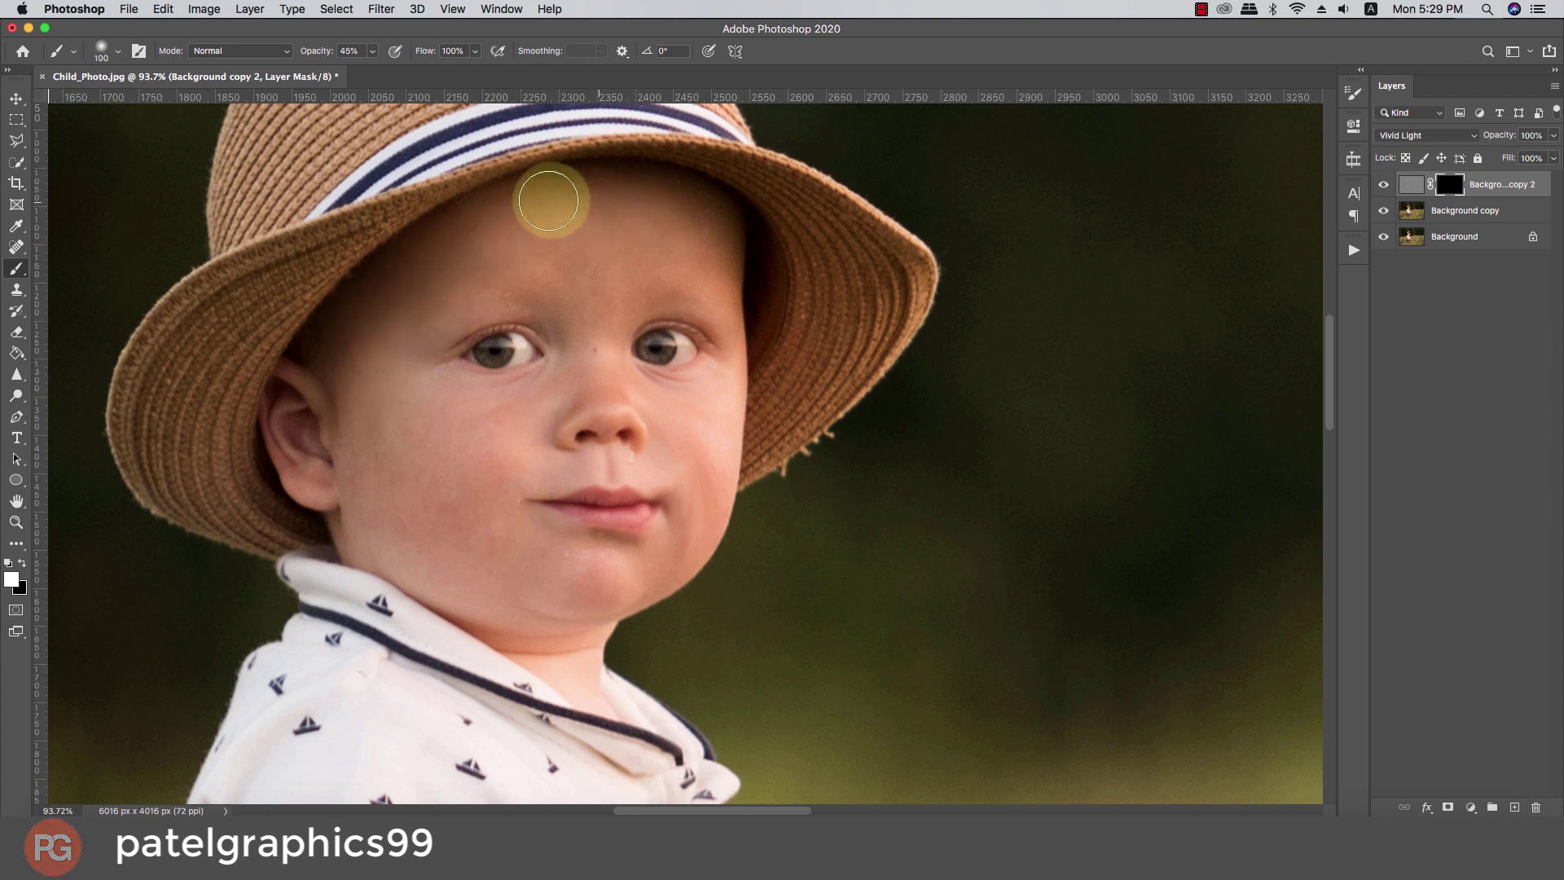
pyautogui.press(']')
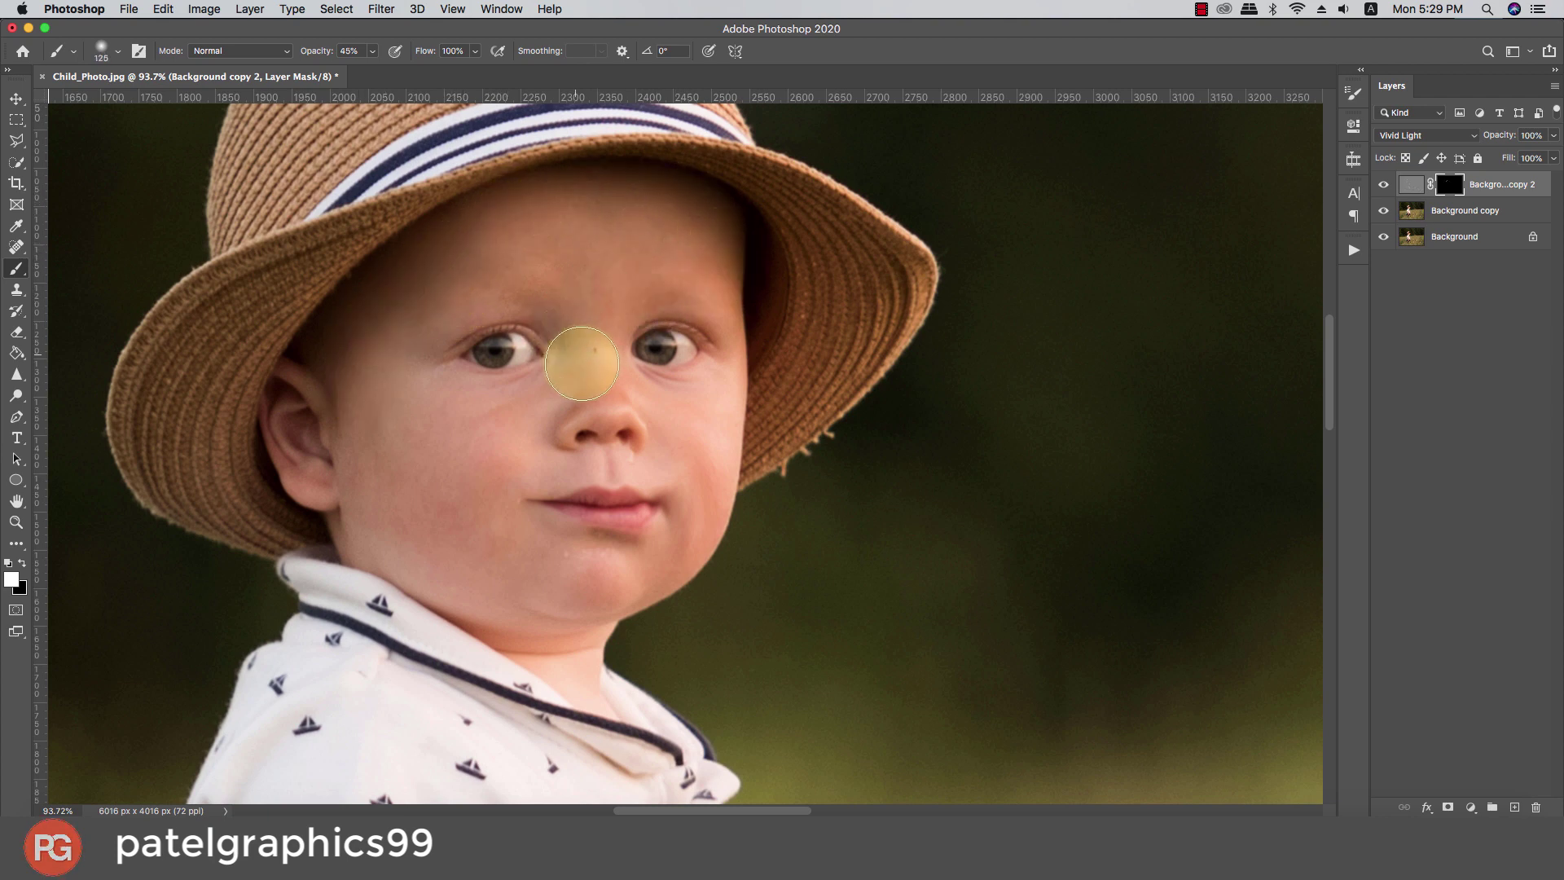
pyautogui.press('[')
pyautogui.press('[')
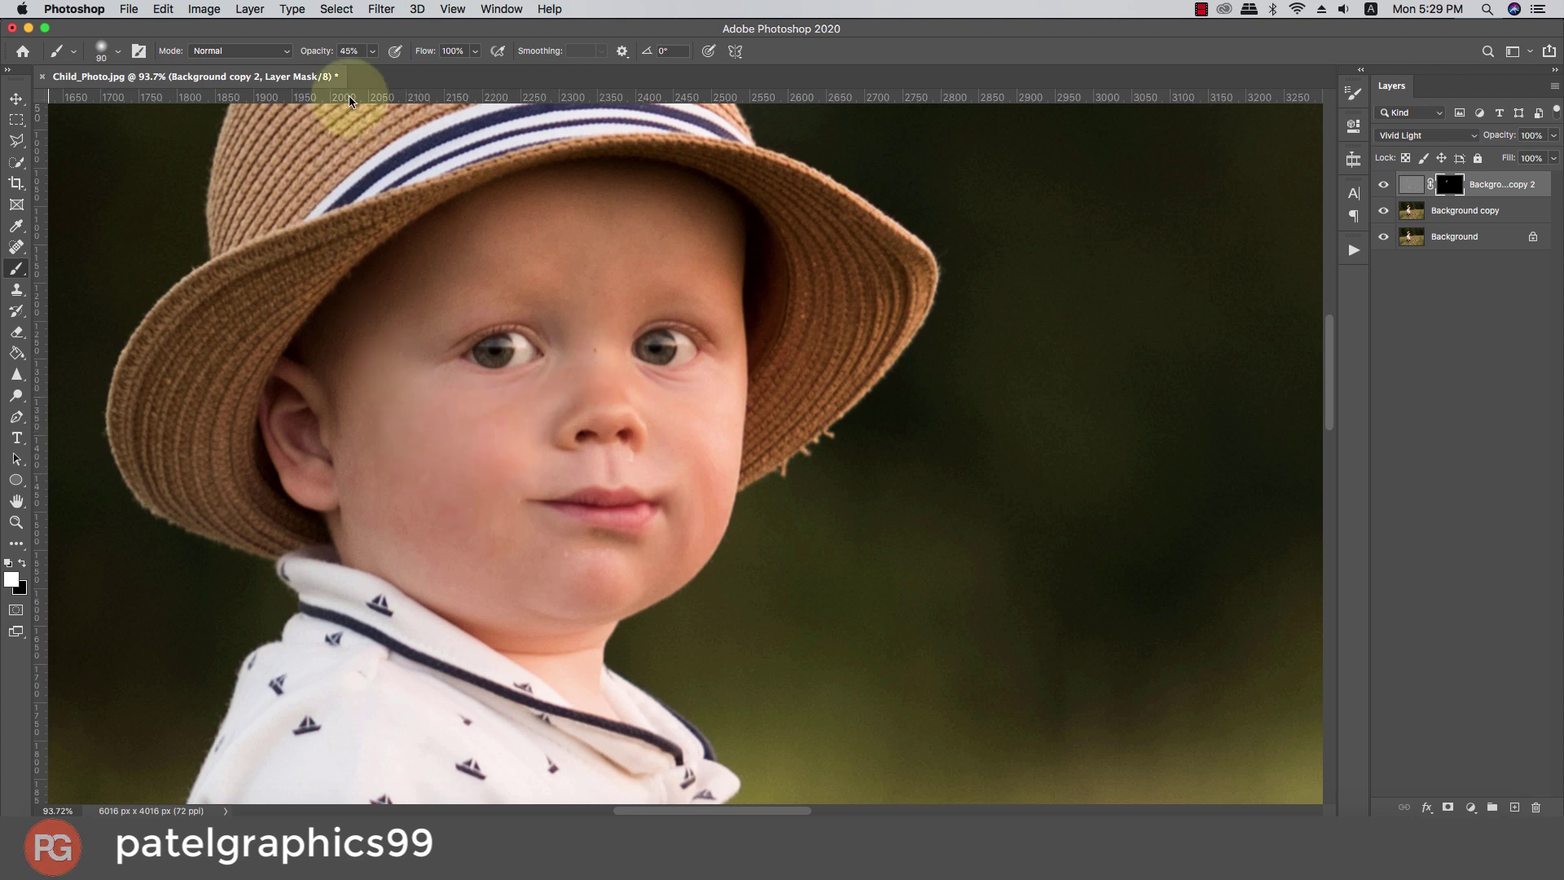
pyautogui.moveTo(377, 72); pyautogui.dragTo(472, 60)
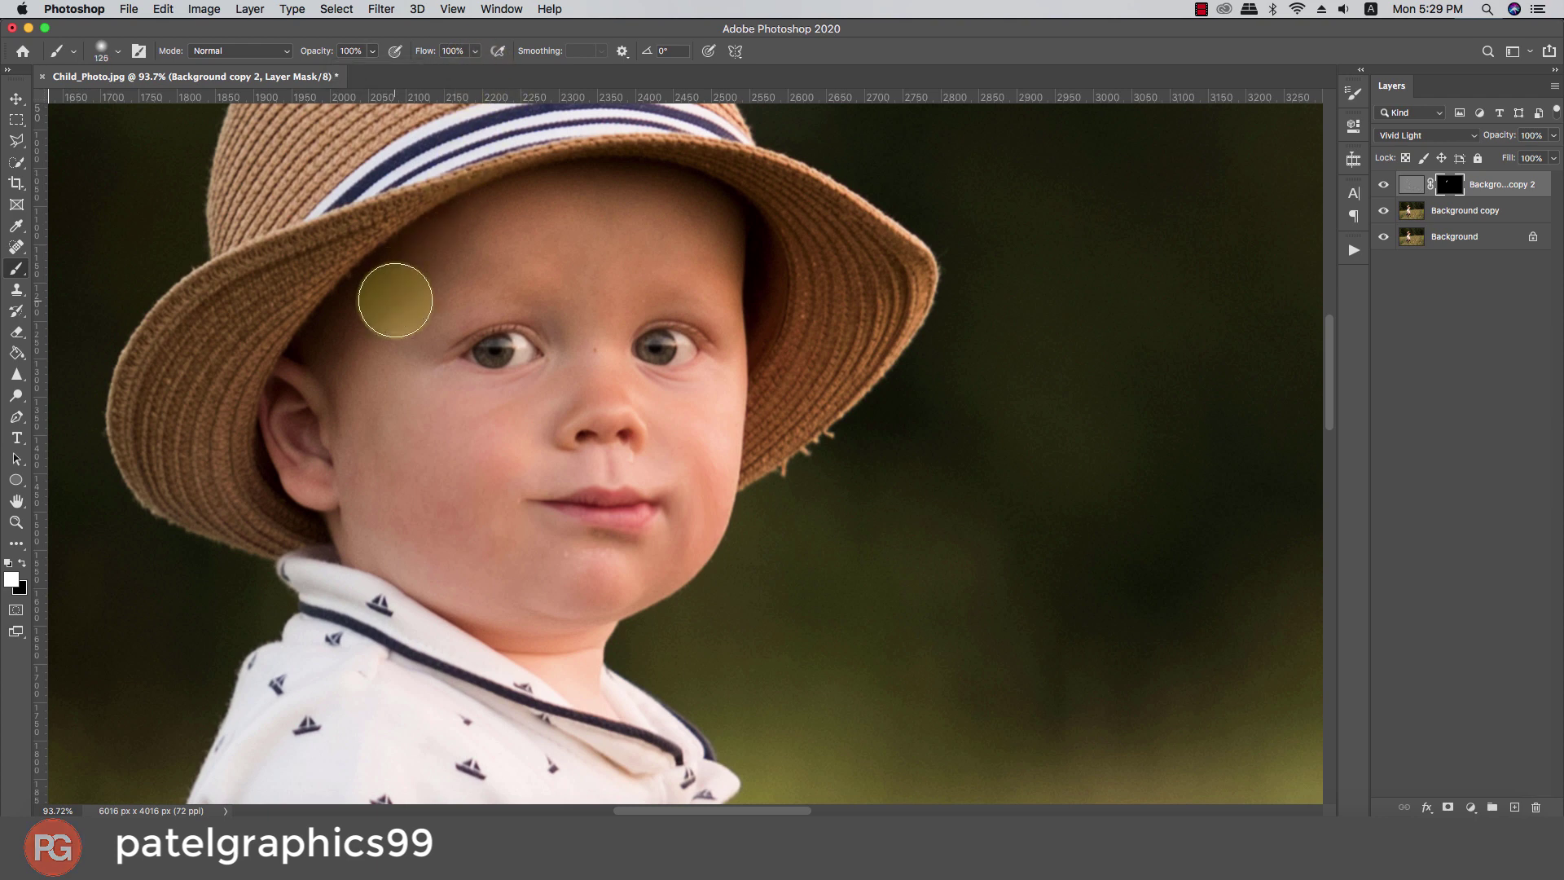
pyautogui.press(']')
pyautogui.press(']')
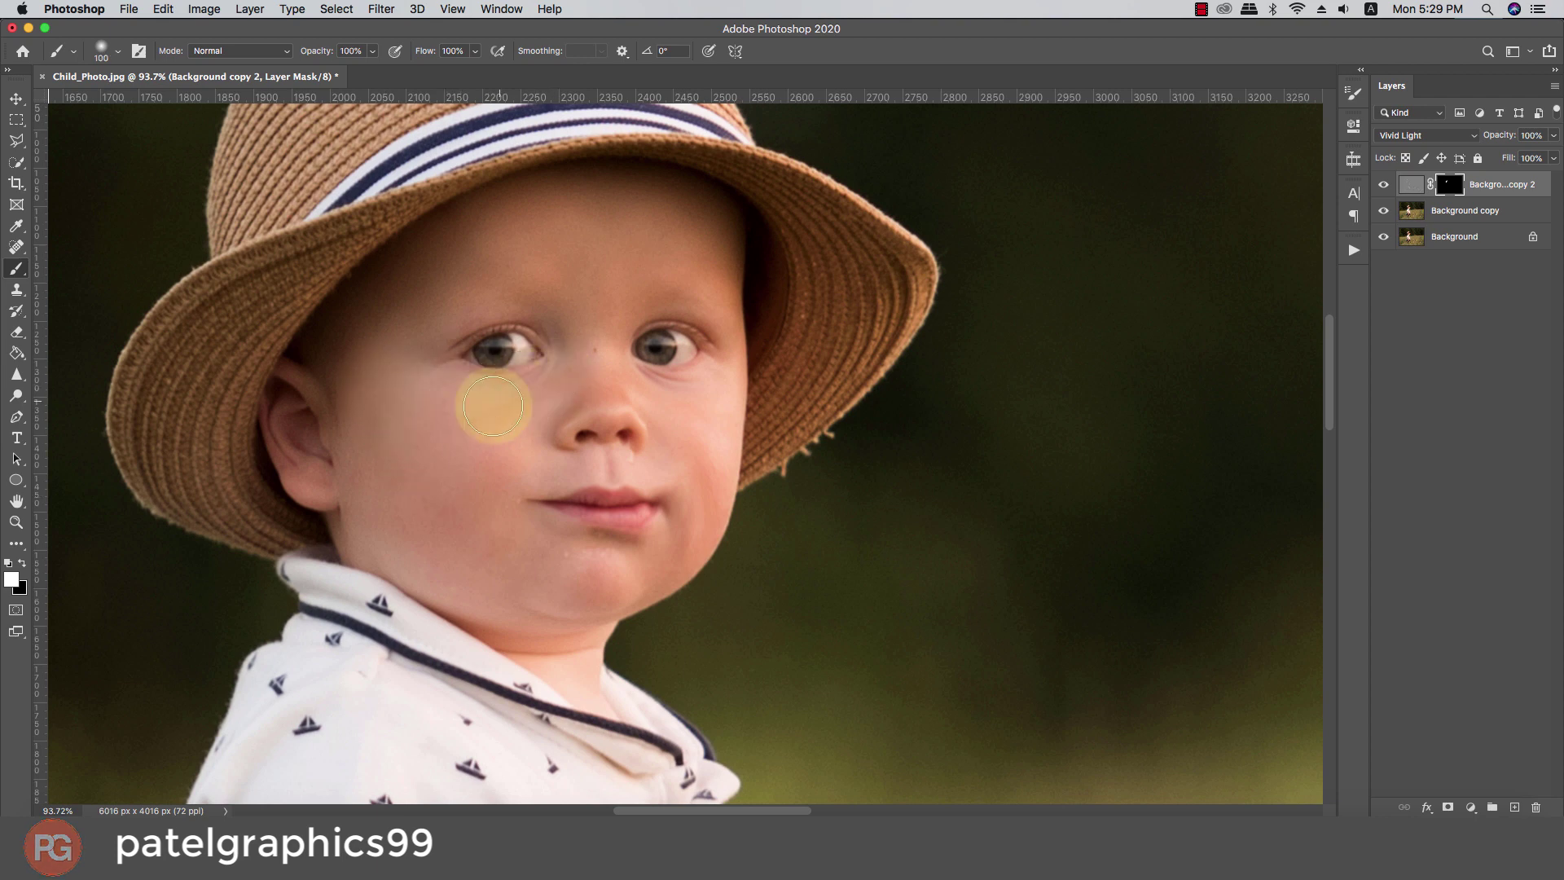
pyautogui.press('[')
pyautogui.press('[')
pyautogui.press('[')
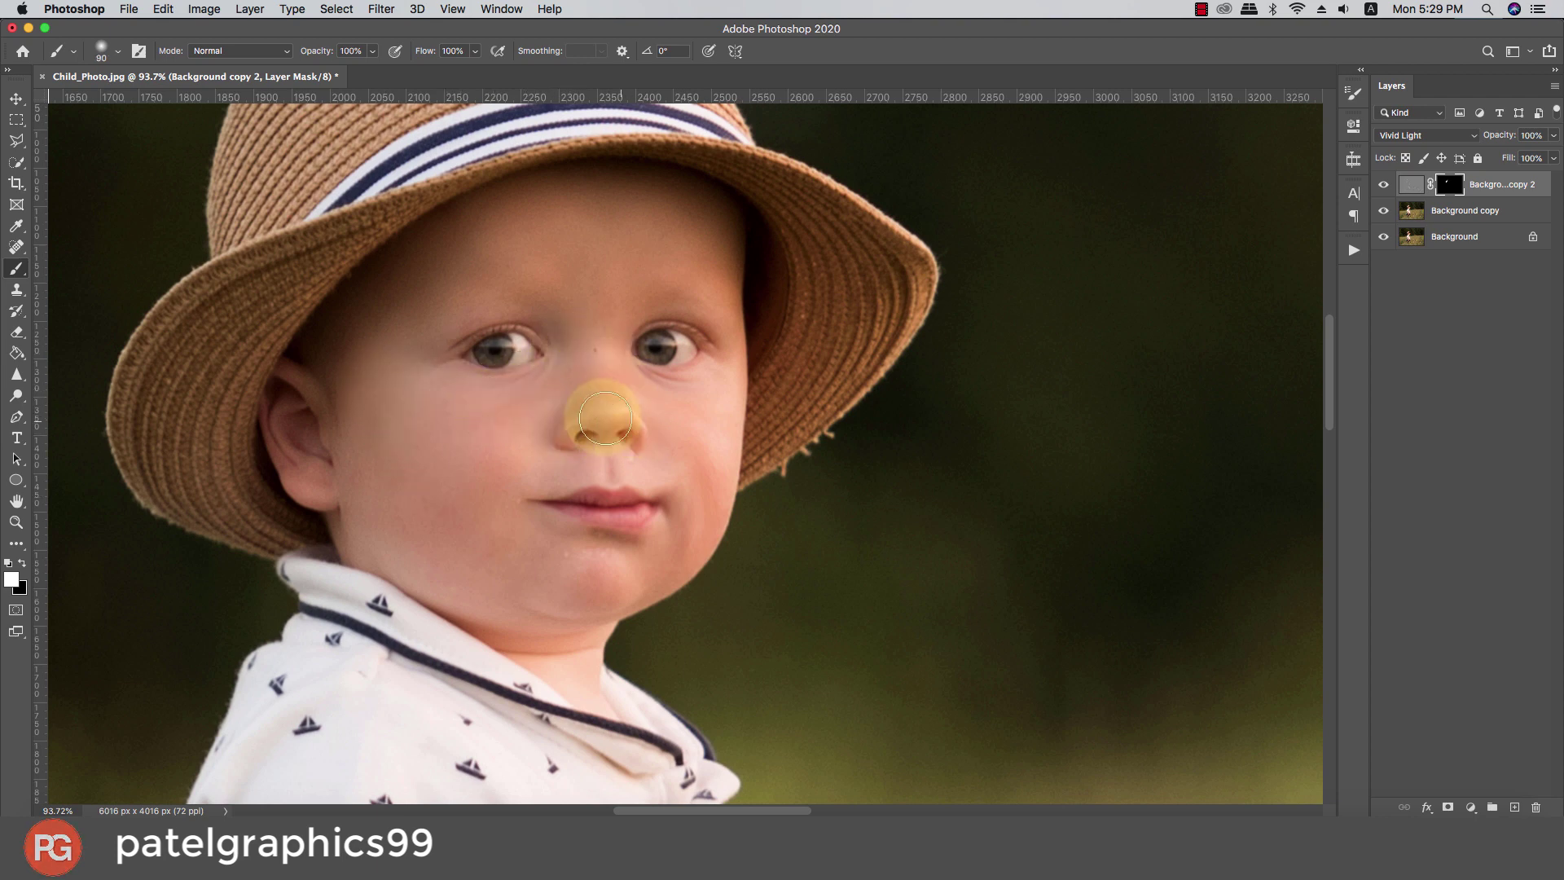
# Paint white over the child's cheeks, chin and nose to reveal the smoothing
pyautogui.moveTo(712, 437)
pyautogui.mouseDown()
pyautogui.moveTo(673, 548)
pyautogui.moveTo(609, 573)
pyautogui.moveTo(559, 575)
pyautogui.moveTo(534, 517)
pyautogui.moveTo(467, 516)
pyautogui.moveTo(684, 457)
pyautogui.moveTo(695, 395)
pyautogui.moveTo(670, 398)
pyautogui.moveTo(593, 340)
pyautogui.moveTo(530, 412)
pyautogui.moveTo(416, 350)
pyautogui.moveTo(535, 279)
pyautogui.moveTo(378, 464)
pyautogui.moveTo(530, 621)
pyautogui.moveTo(569, 639)
pyautogui.moveTo(582, 440)
pyautogui.moveTo(607, 432)
pyautogui.mouseUp()
pyautogui.press(']')
pyautogui.press('x')
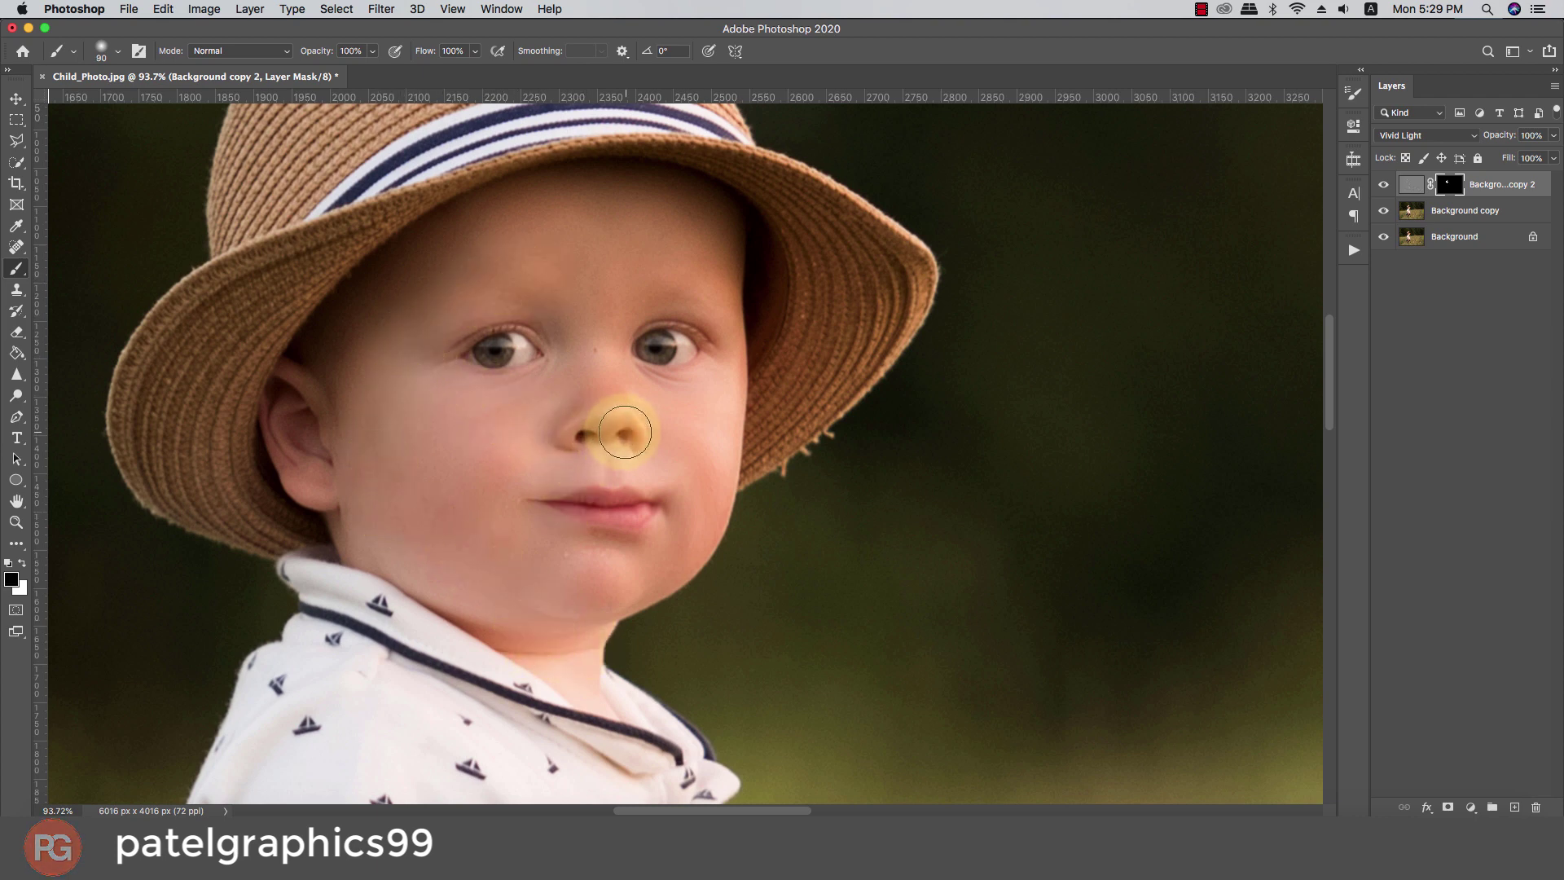
pyautogui.press('x')
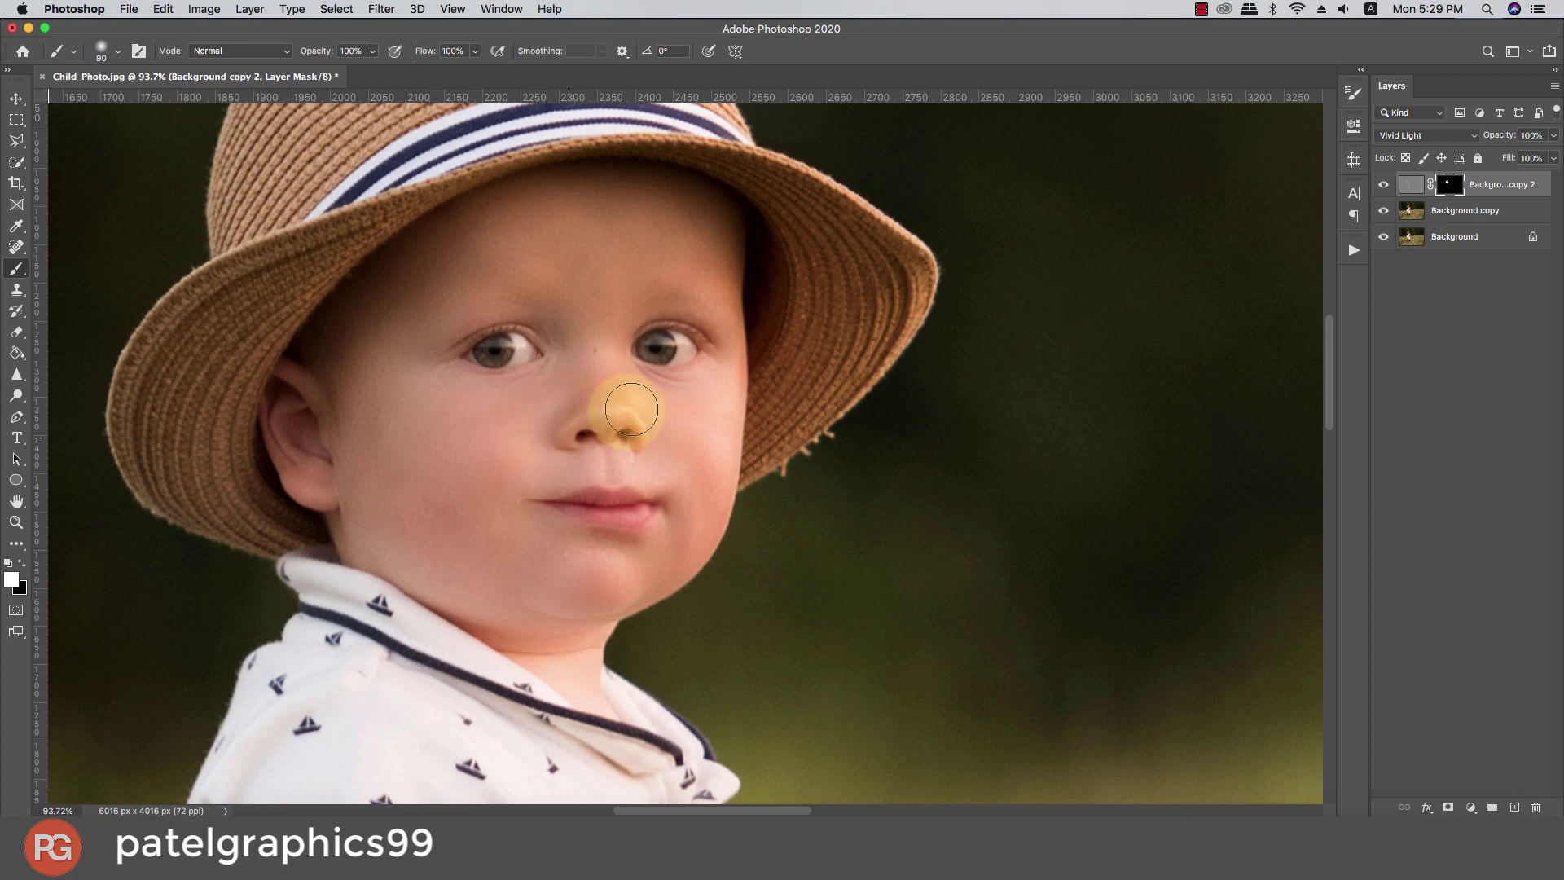
pyautogui.scroll(-5, 570, 440)
# Compare before and after, then add a new empty Layer 1 above Background copy 2
pyautogui.scroll(-3, 552, 448)
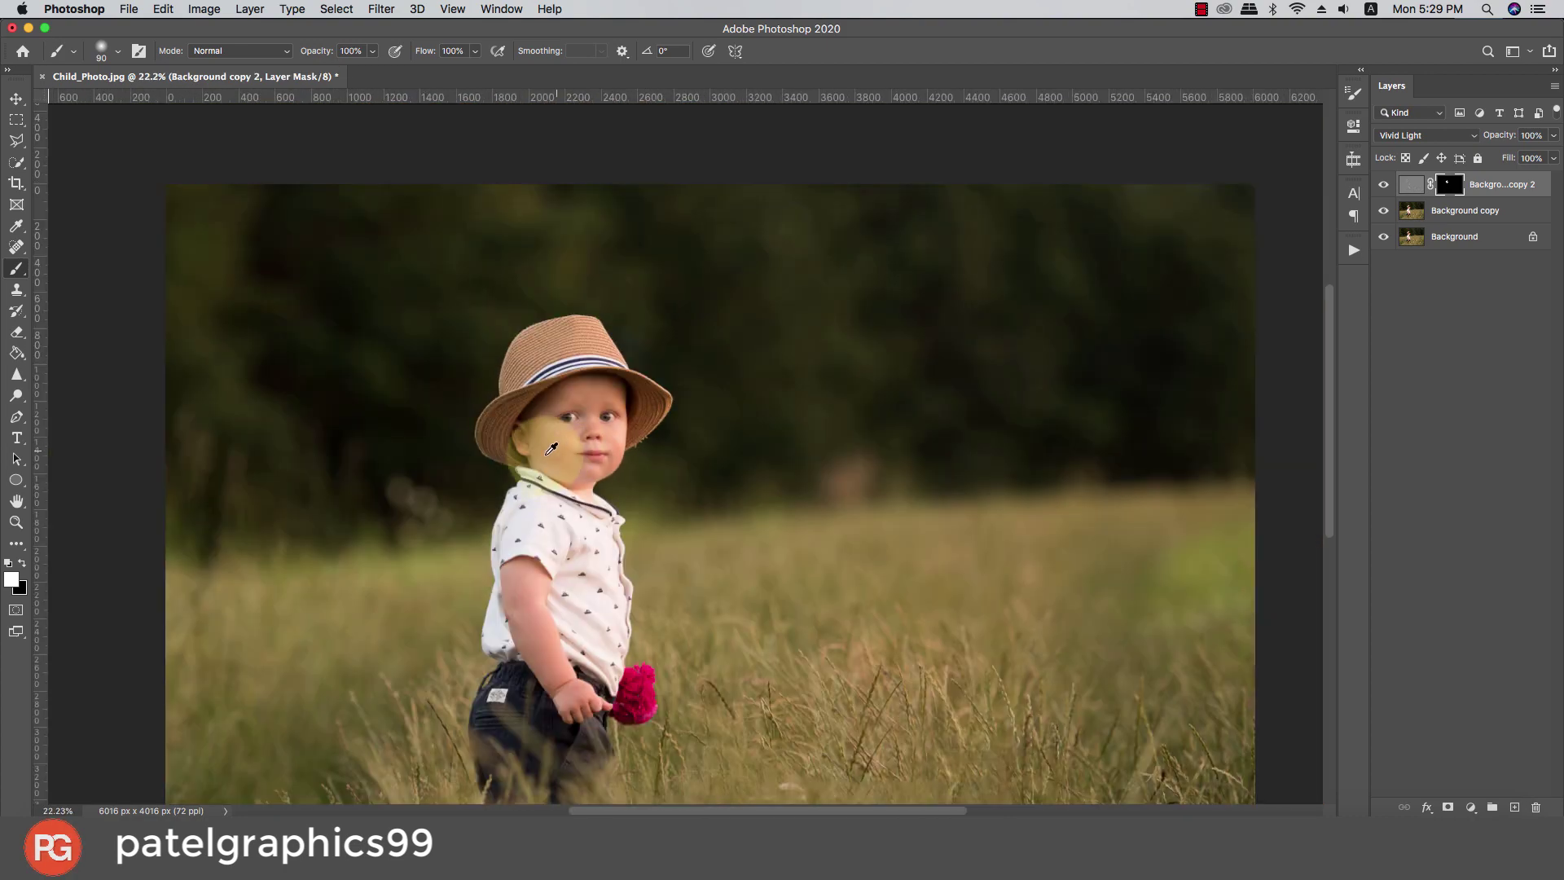
pyautogui.scroll(-1, 552, 449)
pyautogui.click(1382, 186)
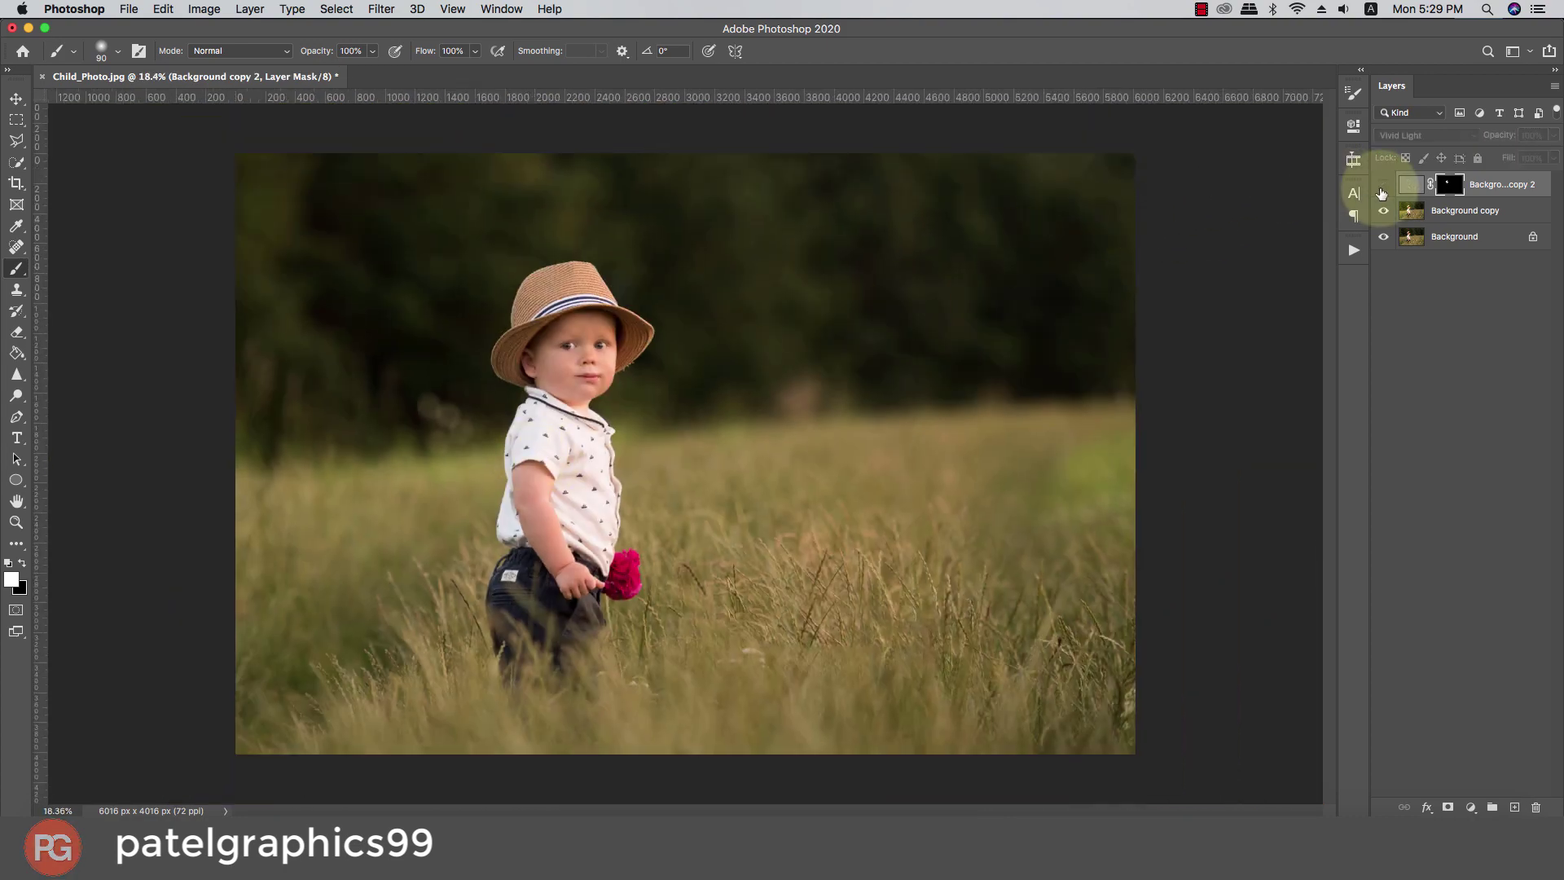
pyautogui.scroll(-2, 559, 331)
pyautogui.scroll(1, 575, 331)
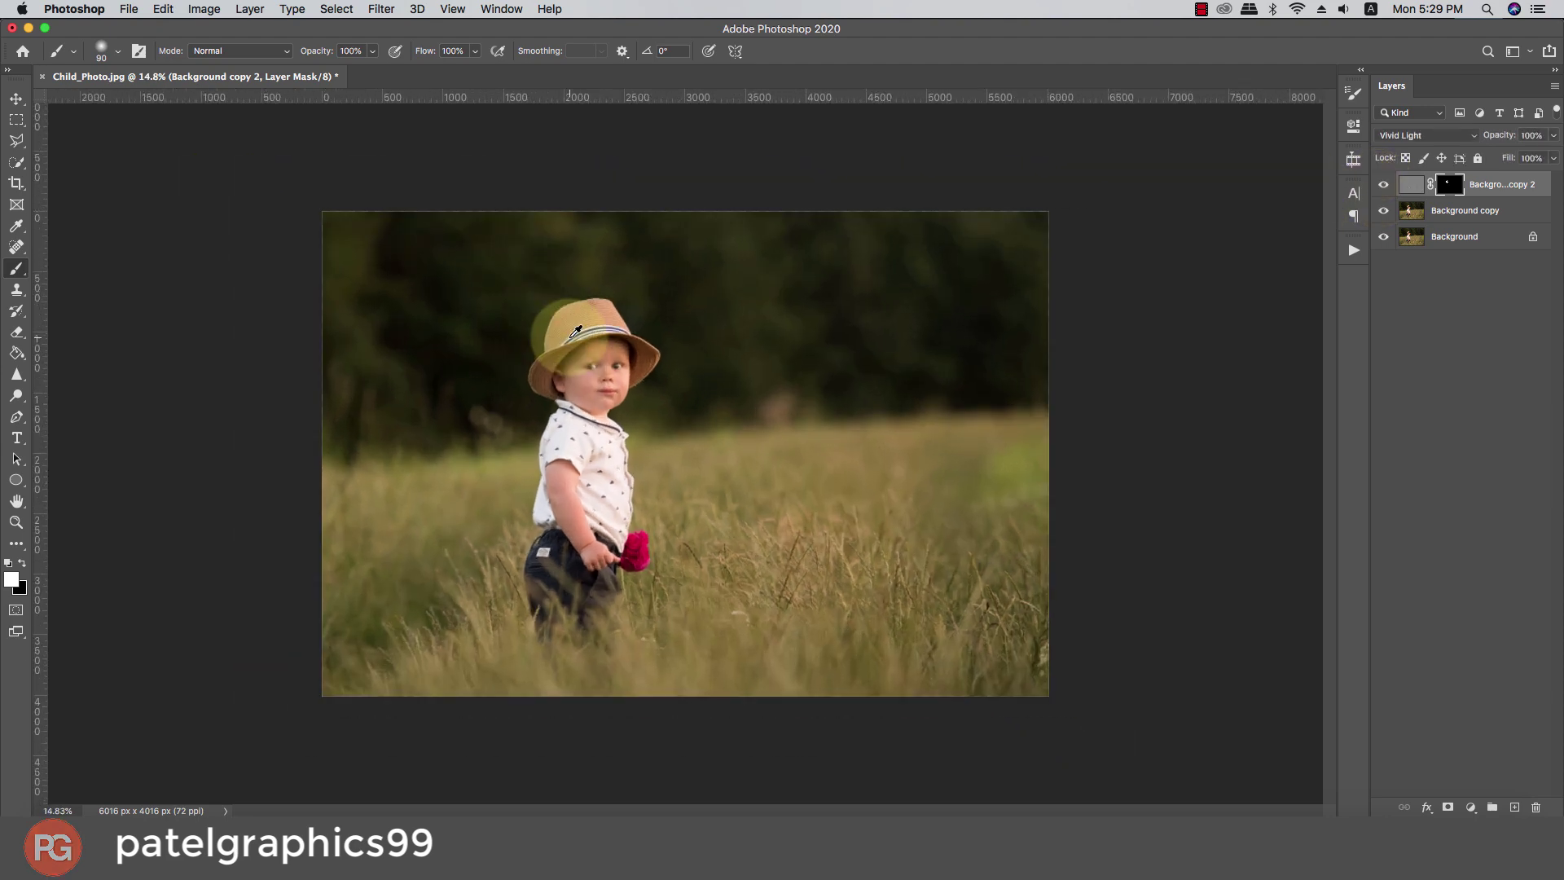
pyautogui.scroll(2, 680, 439)
pyautogui.scroll(1, 680, 440)
pyautogui.click(1480, 210)
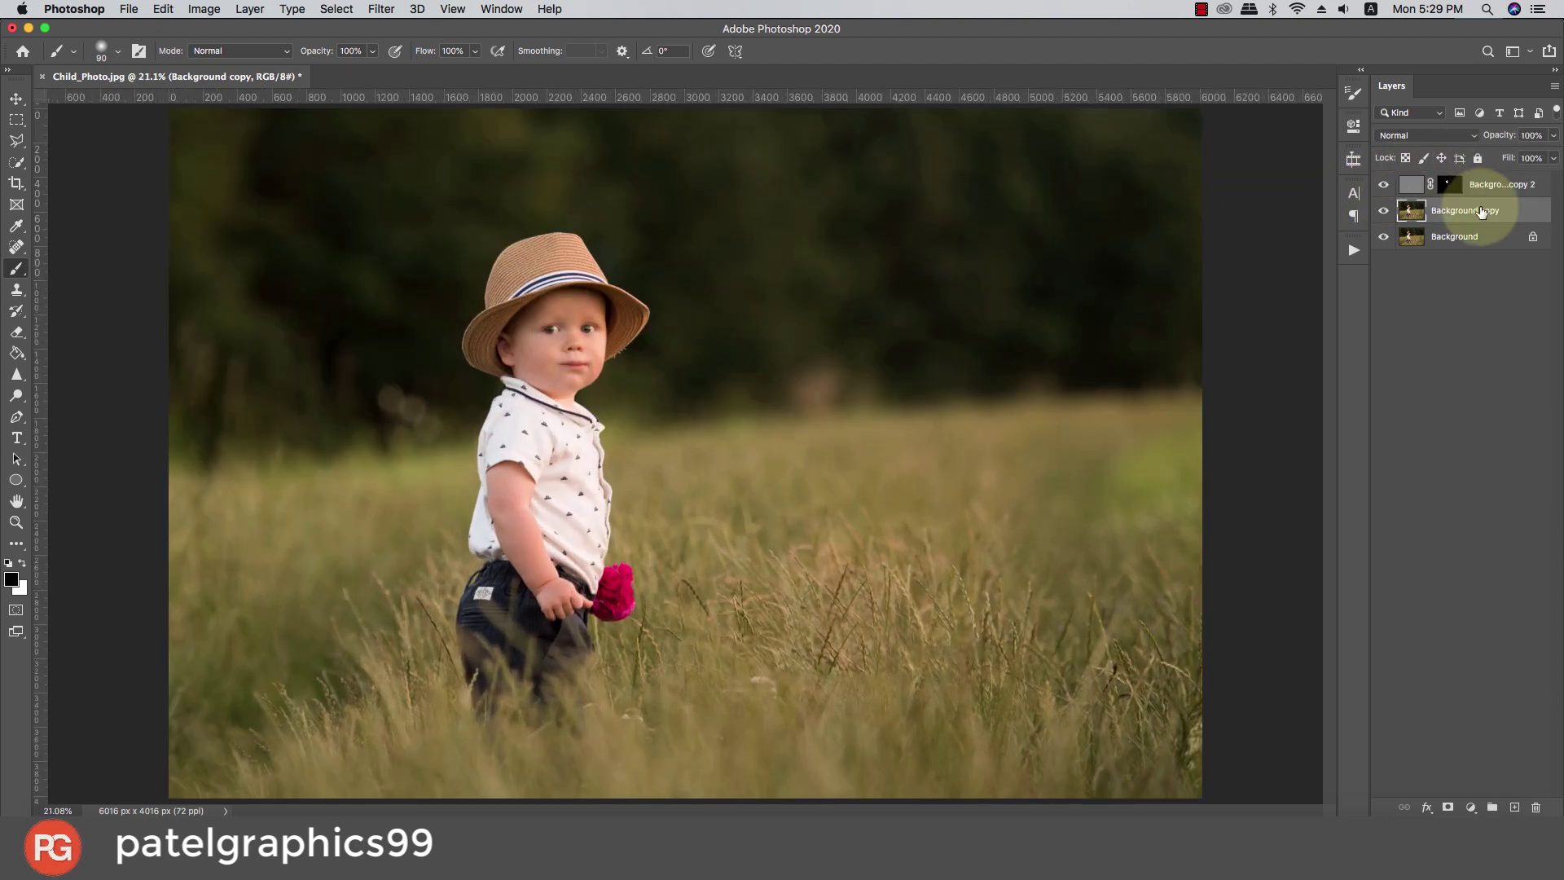
pyautogui.click(1499, 185)
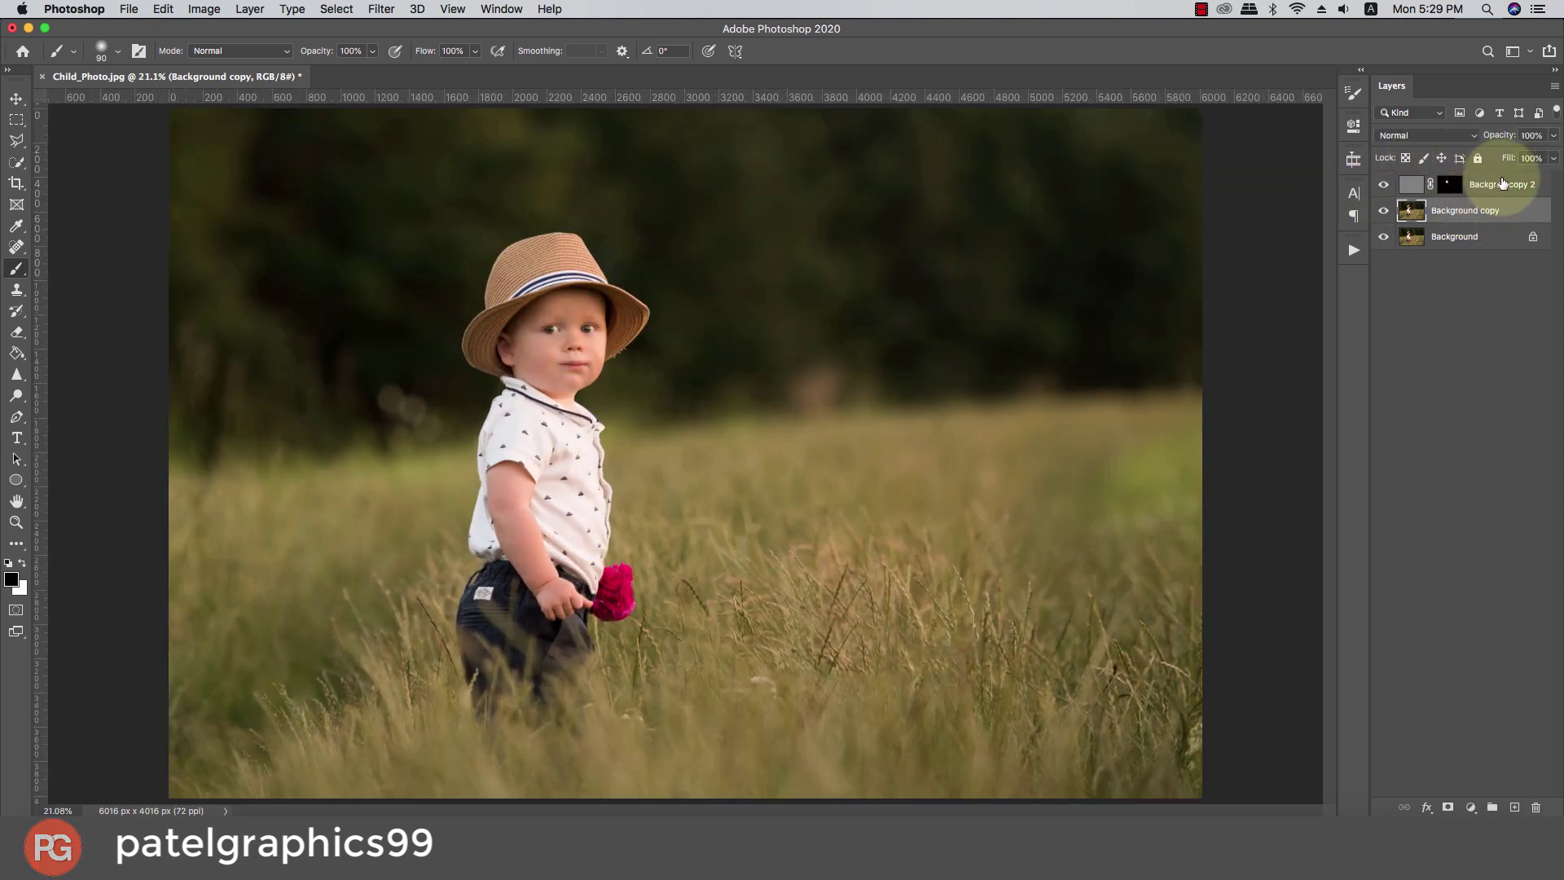
pyautogui.click(1516, 805)
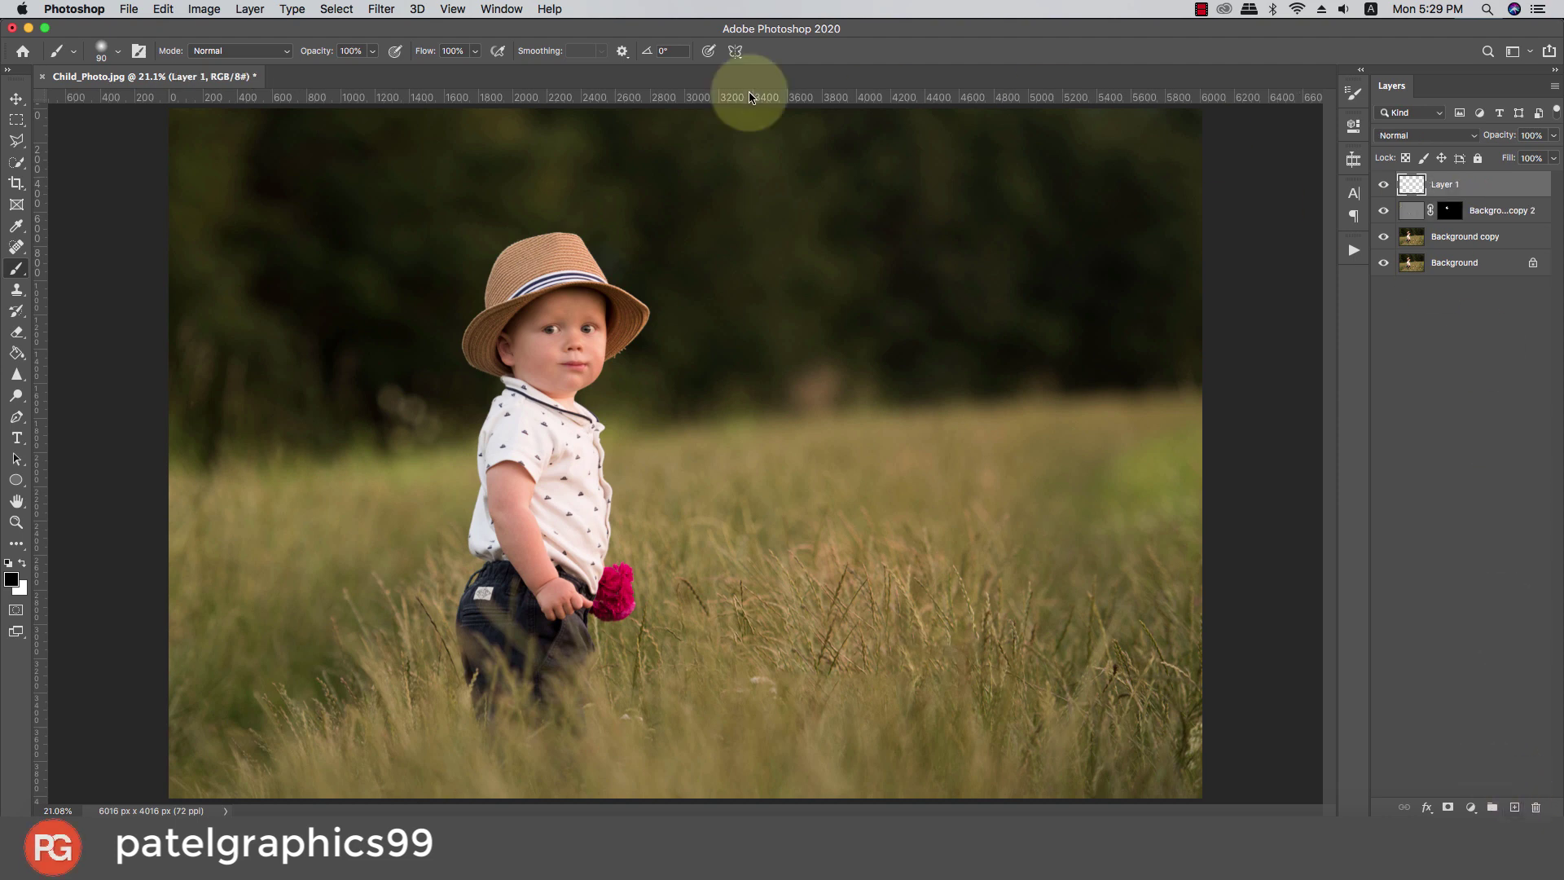
# Fill Layer 1 with the merged visible image using Apply Image
pyautogui.click(190, 9)
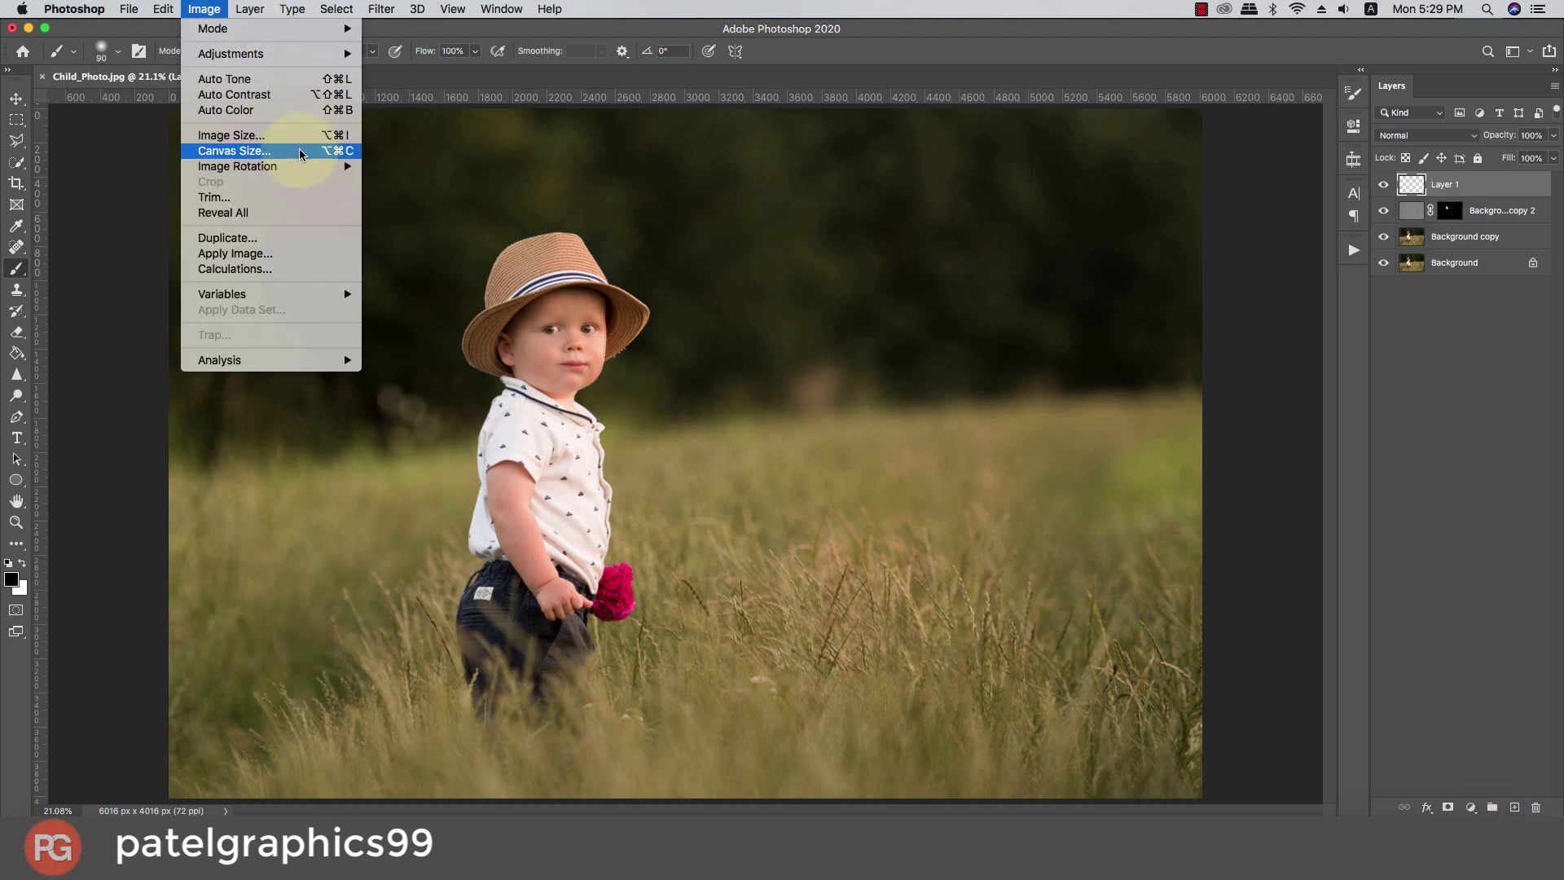
pyautogui.click(244, 254)
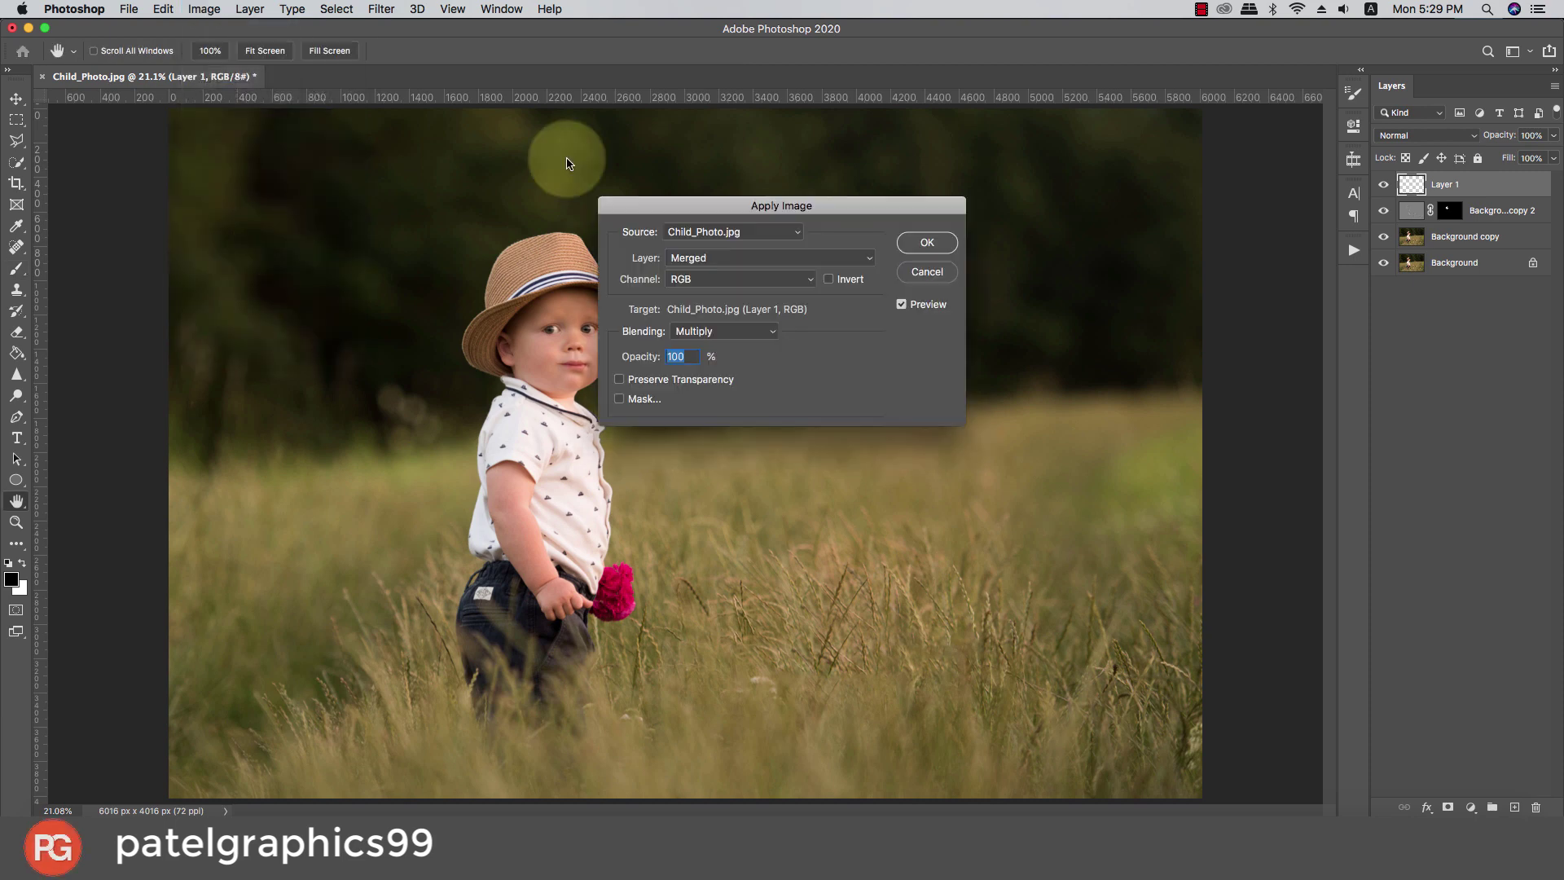
pyautogui.click(927, 243)
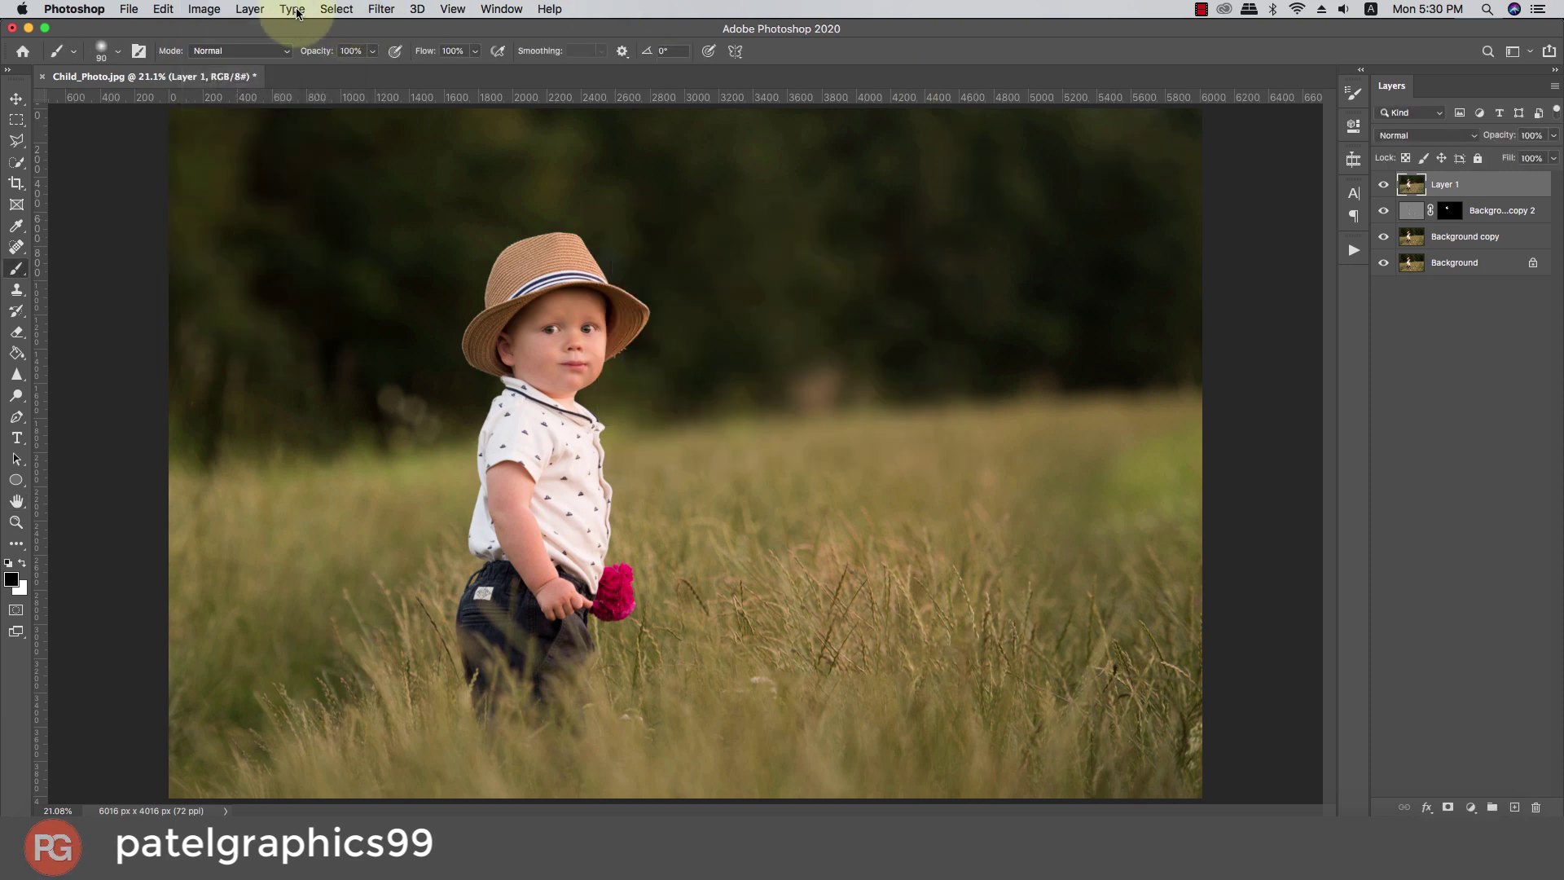
# Give Layer 1 brightness 11 and contrast 15
pyautogui.click(205, 9)
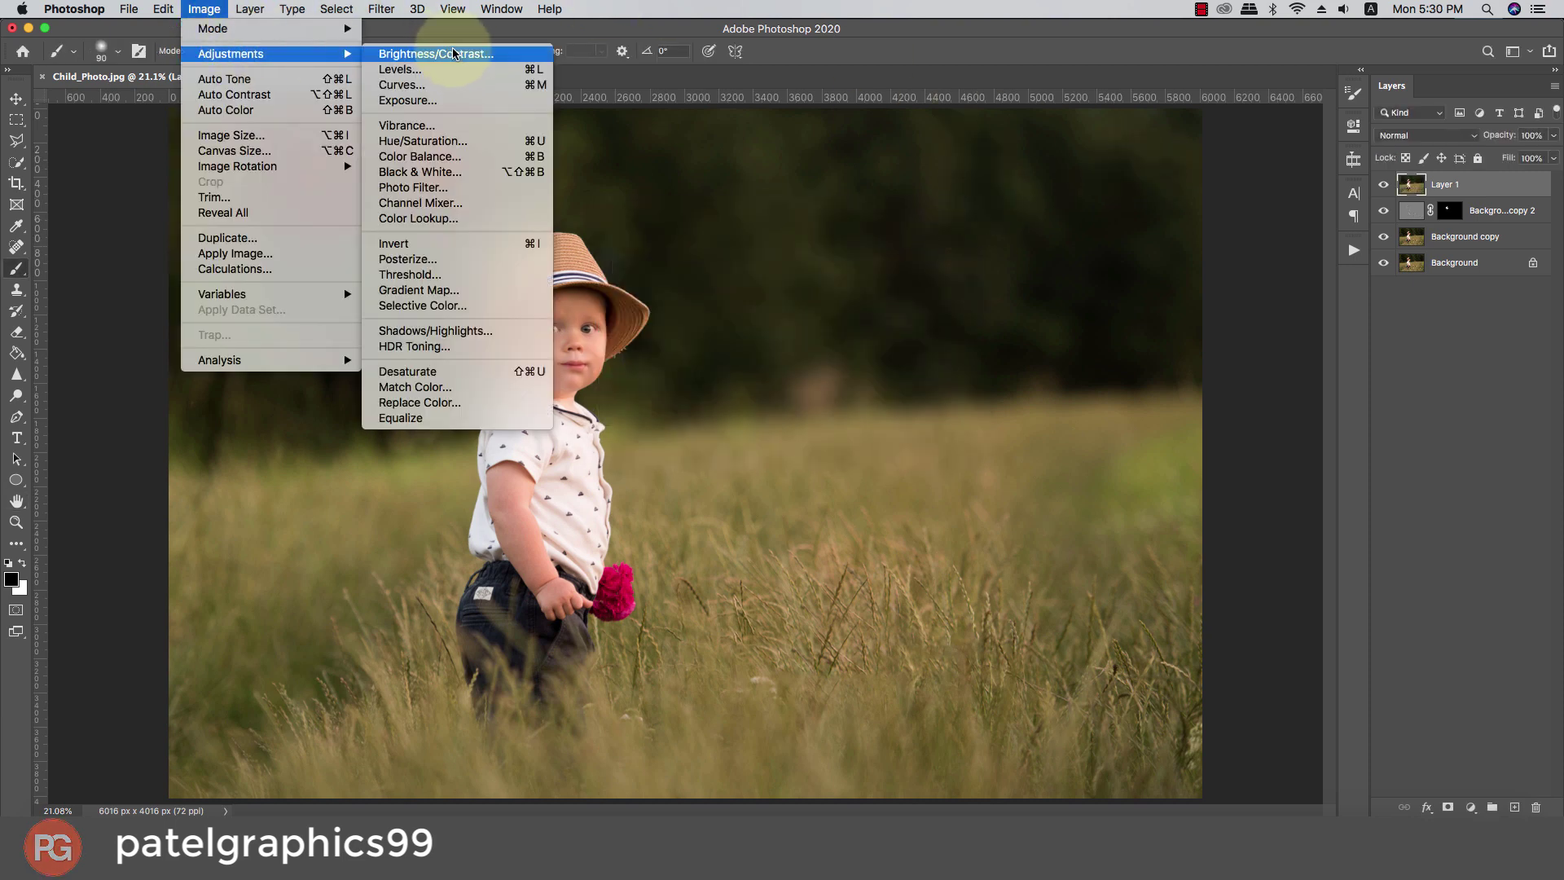
pyautogui.click(439, 50)
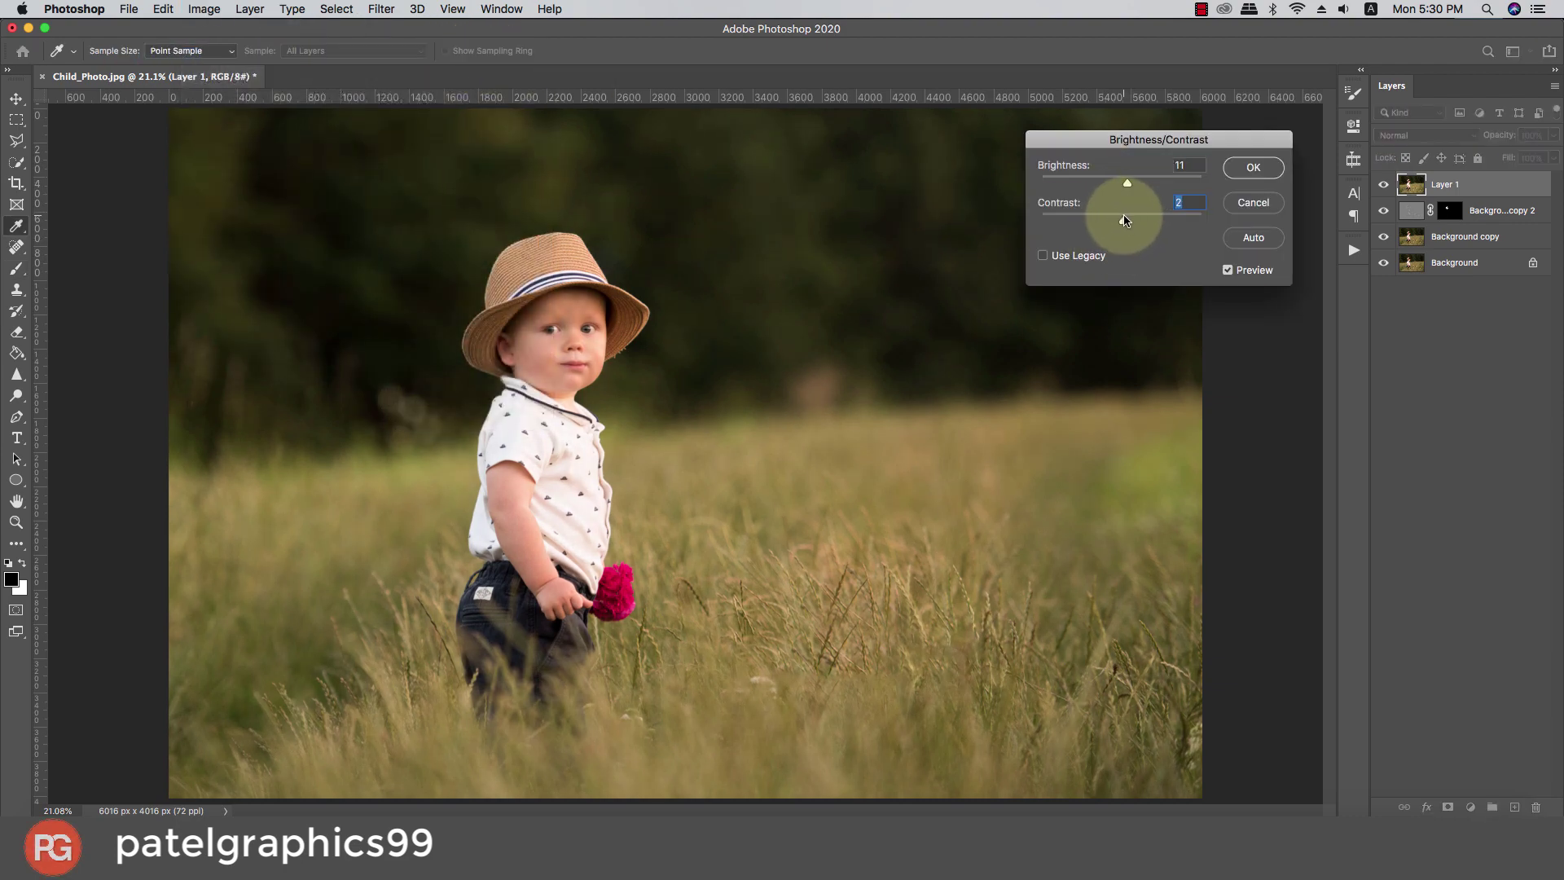
pyautogui.click(1253, 167)
pyautogui.press('b')
pyautogui.press('super+minus')
pyautogui.press('super+minus')
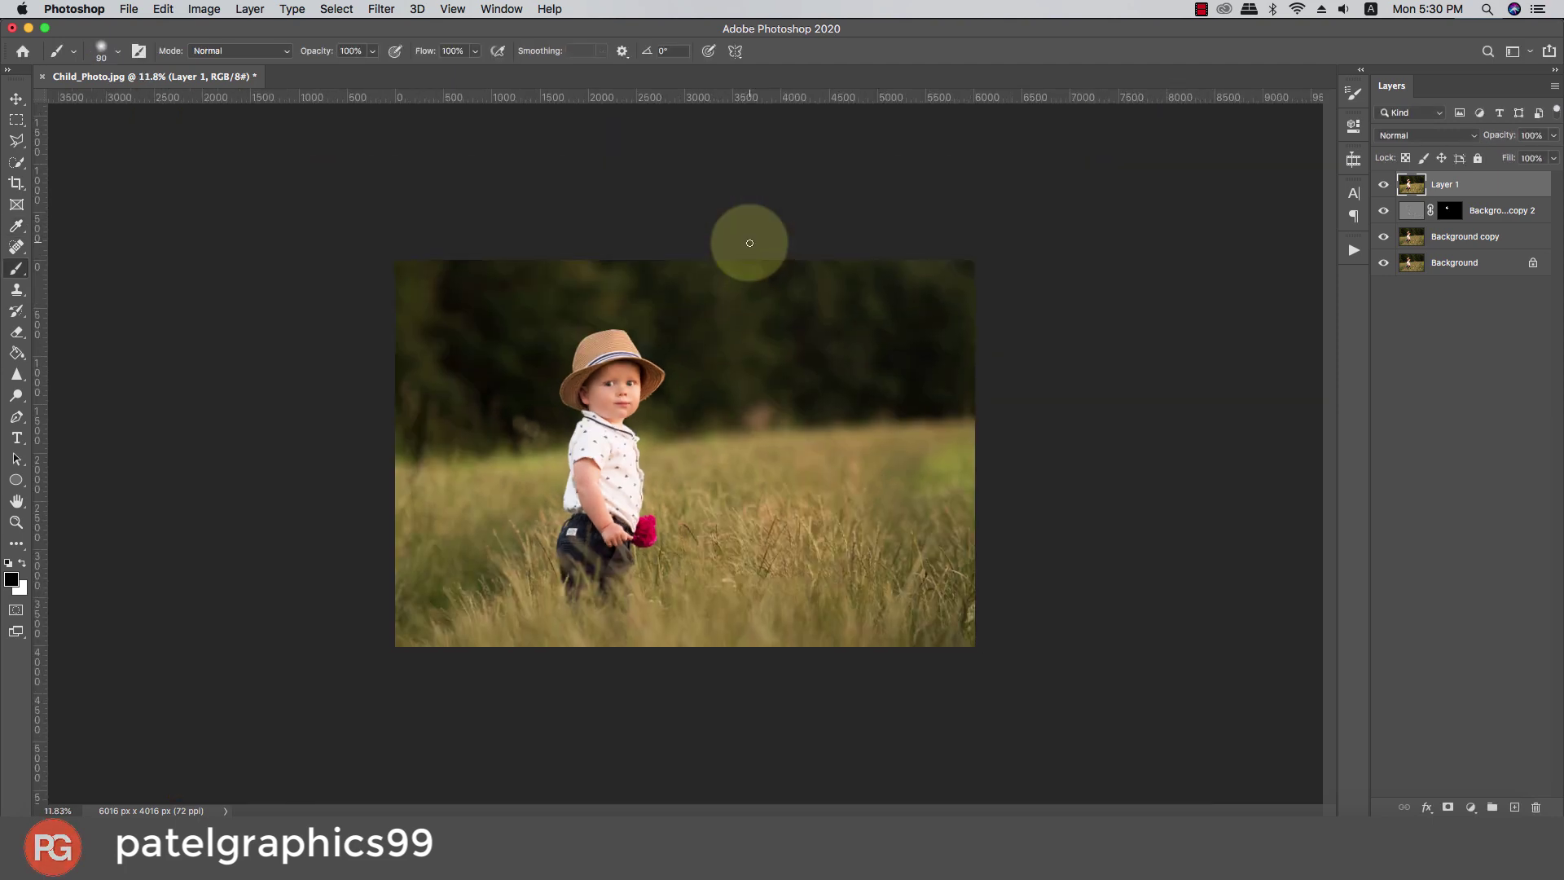
# Set Layer 1's midtone Color Balance to +8, +4, -11
pyautogui.click(204, 9)
pyautogui.moveTo(229, 54)
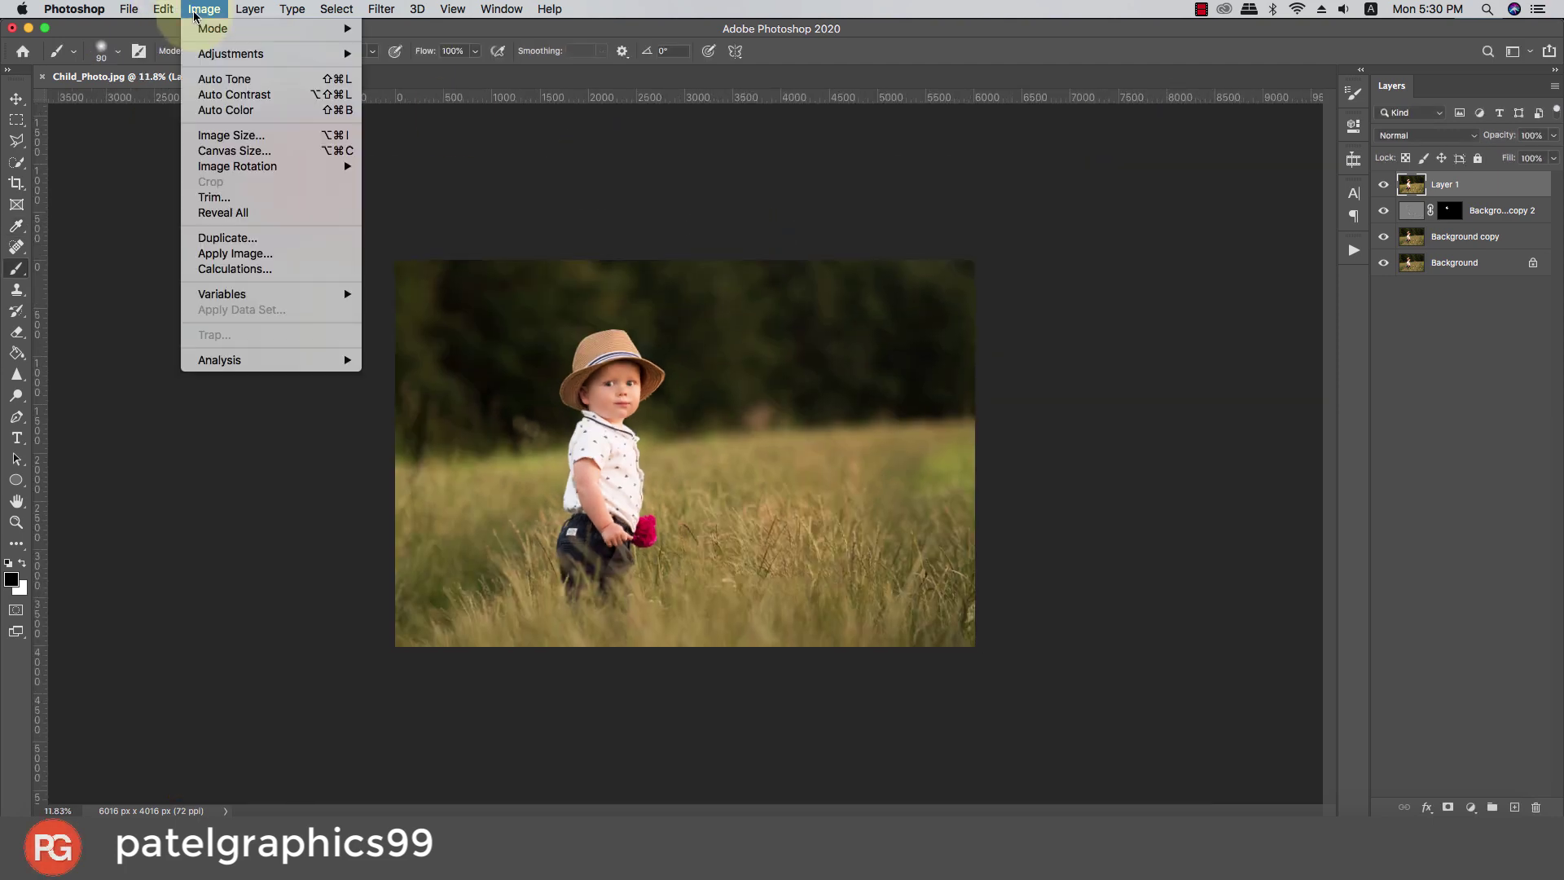
pyautogui.click(454, 157)
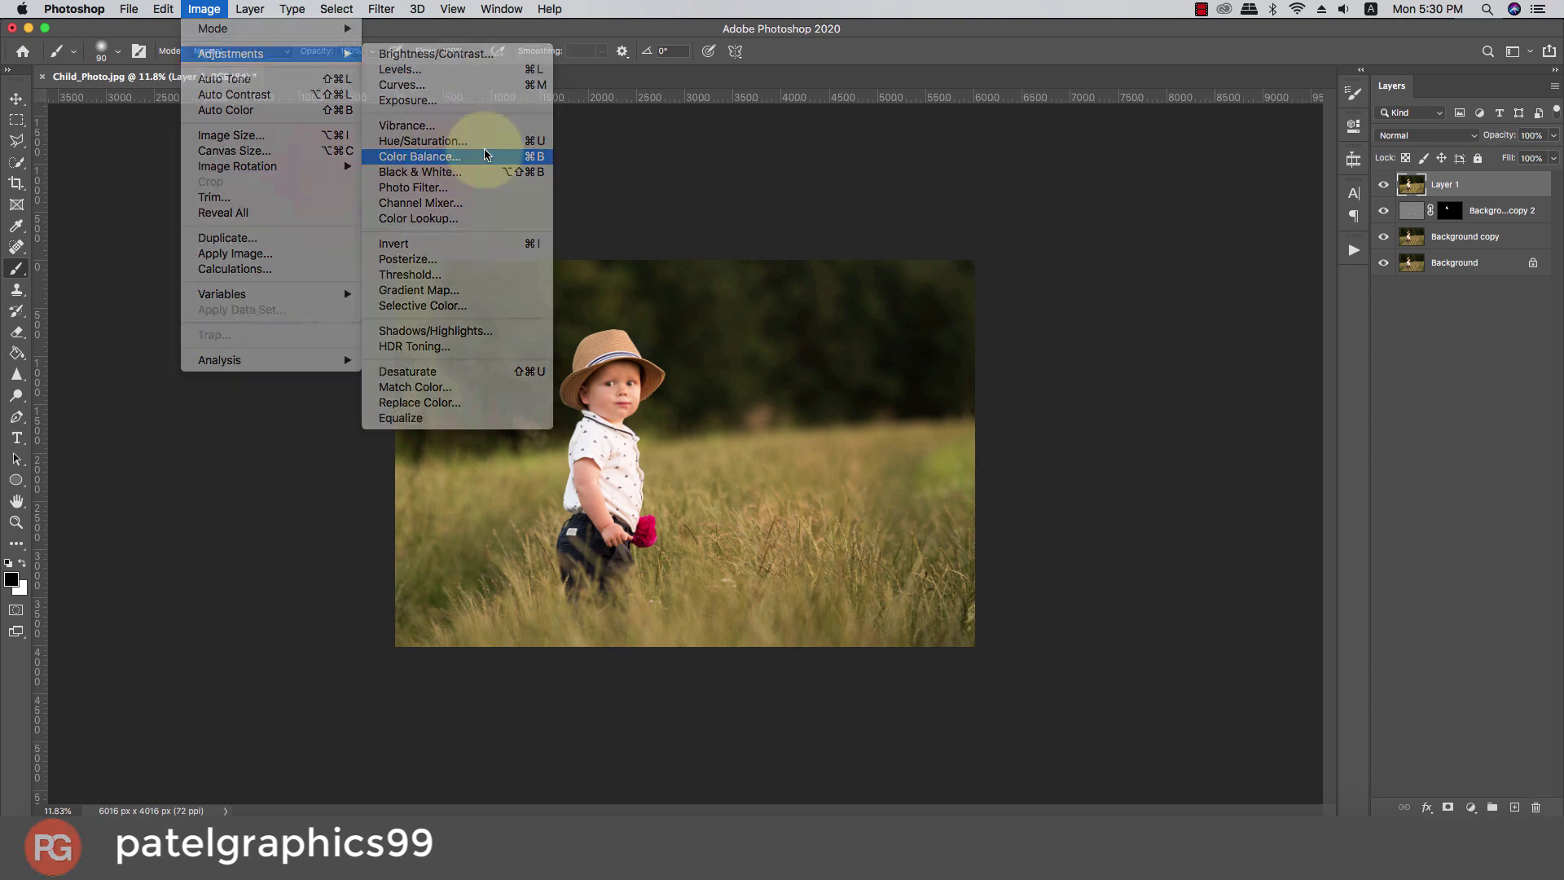
pyautogui.moveTo(1317, 244)
pyautogui.mouseDown()
pyautogui.moveTo(1189, 404)
pyautogui.moveTo(1170, 406)
pyautogui.mouseUp()
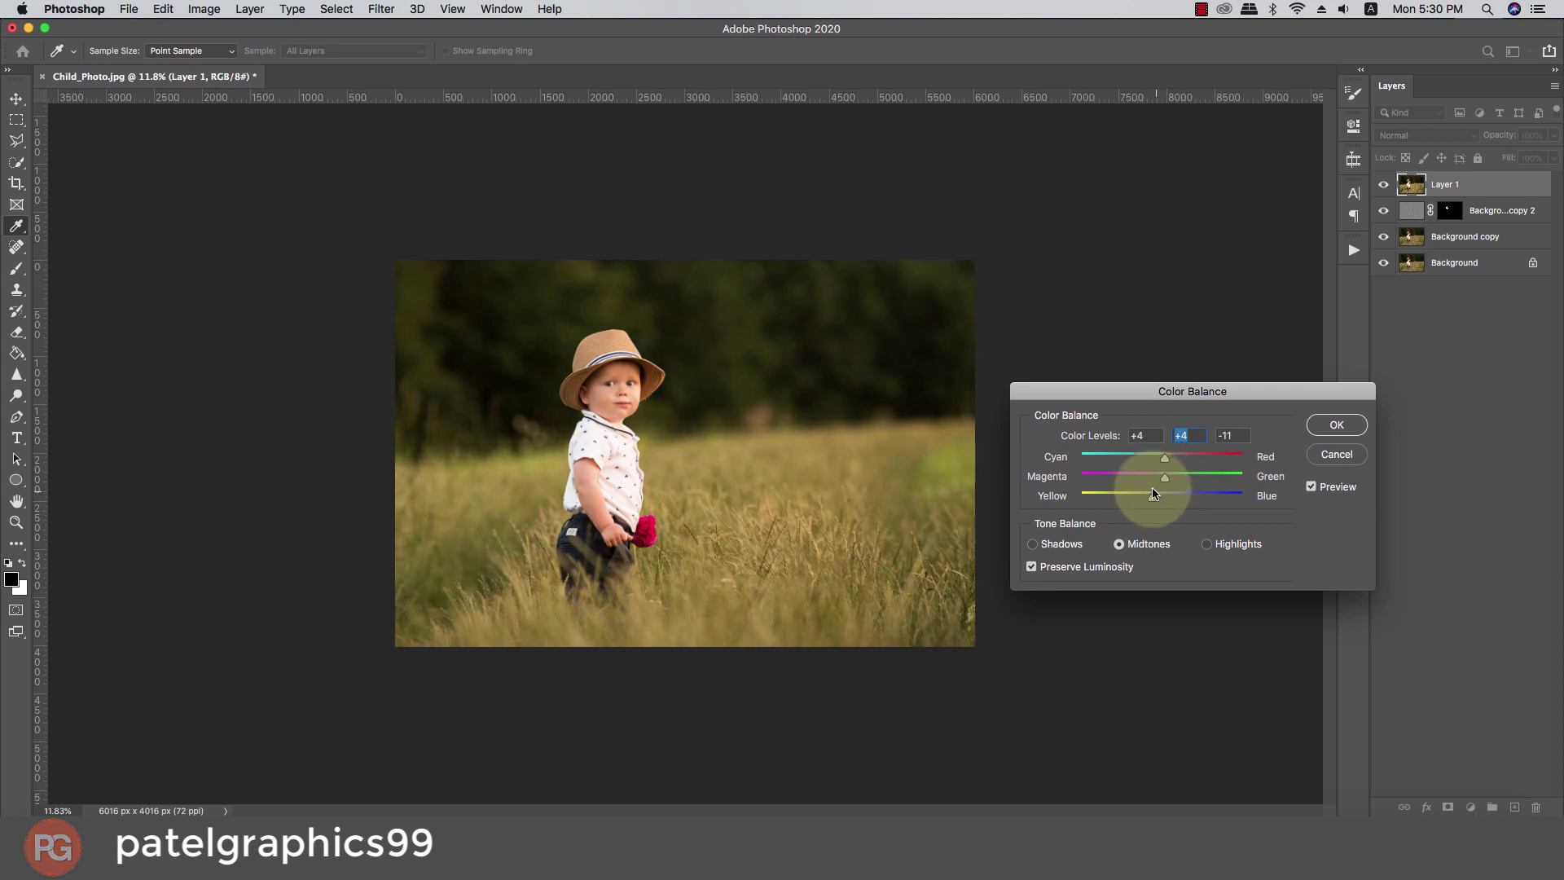
pyautogui.moveTo(1164, 456); pyautogui.dragTo(1157, 458)
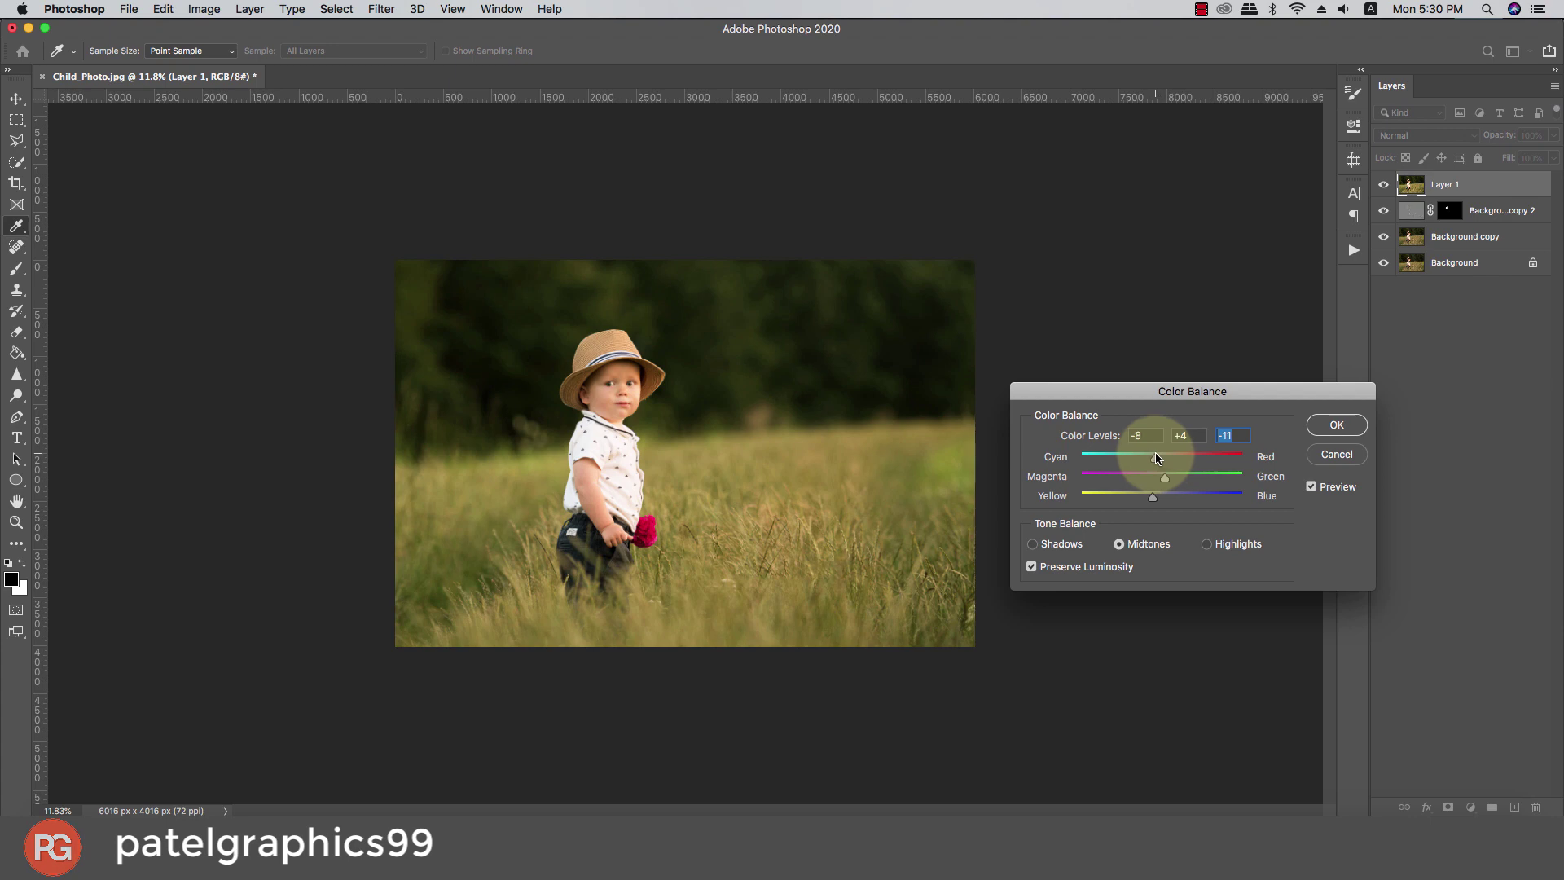
pyautogui.click(1169, 458)
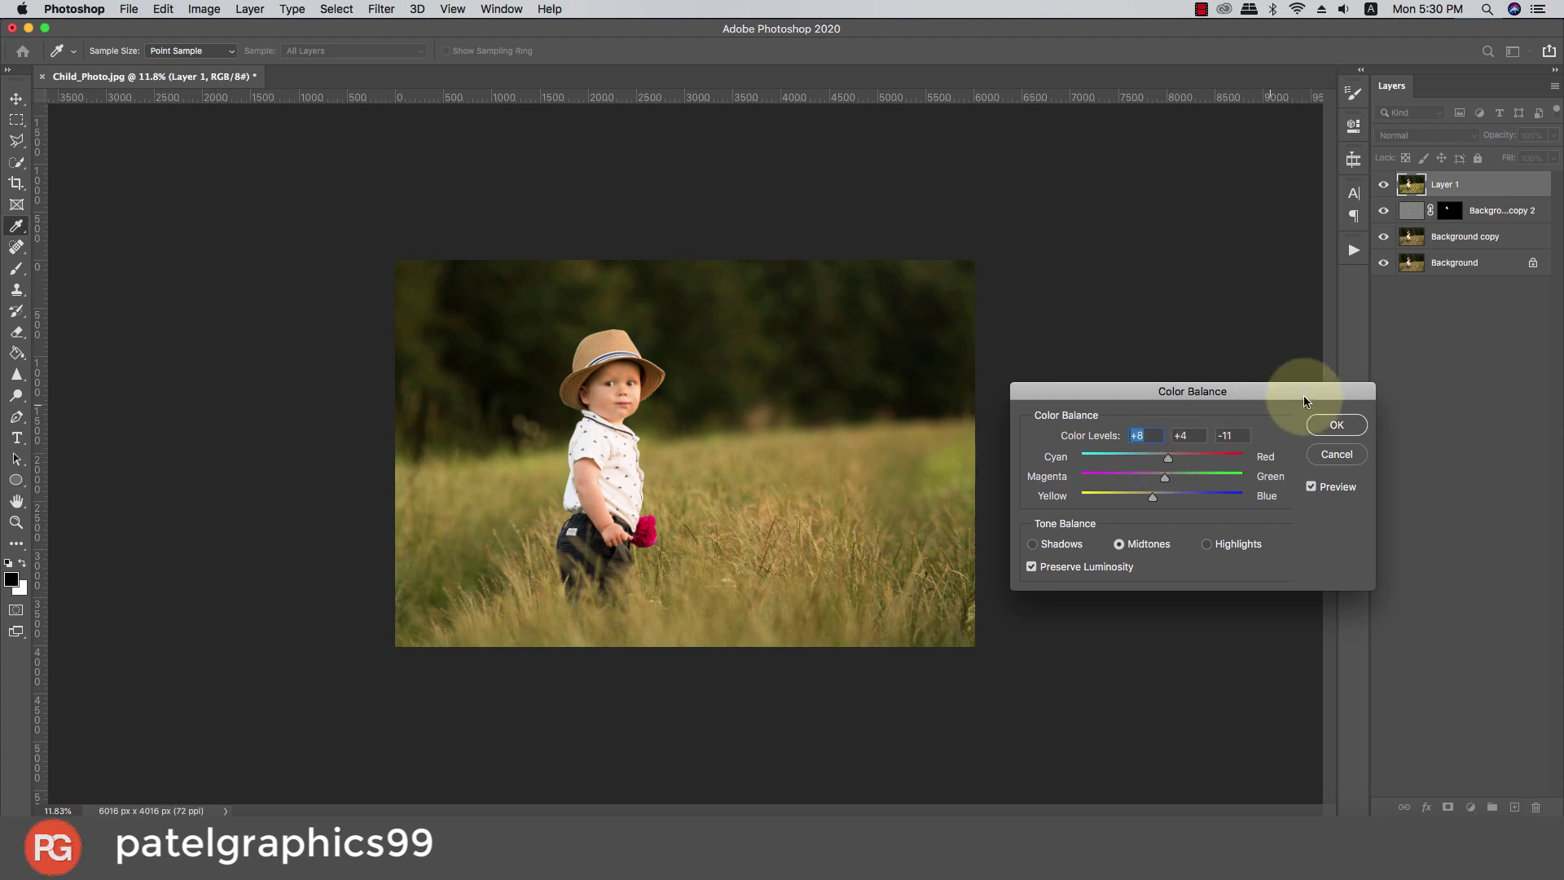
pyautogui.click(1332, 422)
pyautogui.press('b')
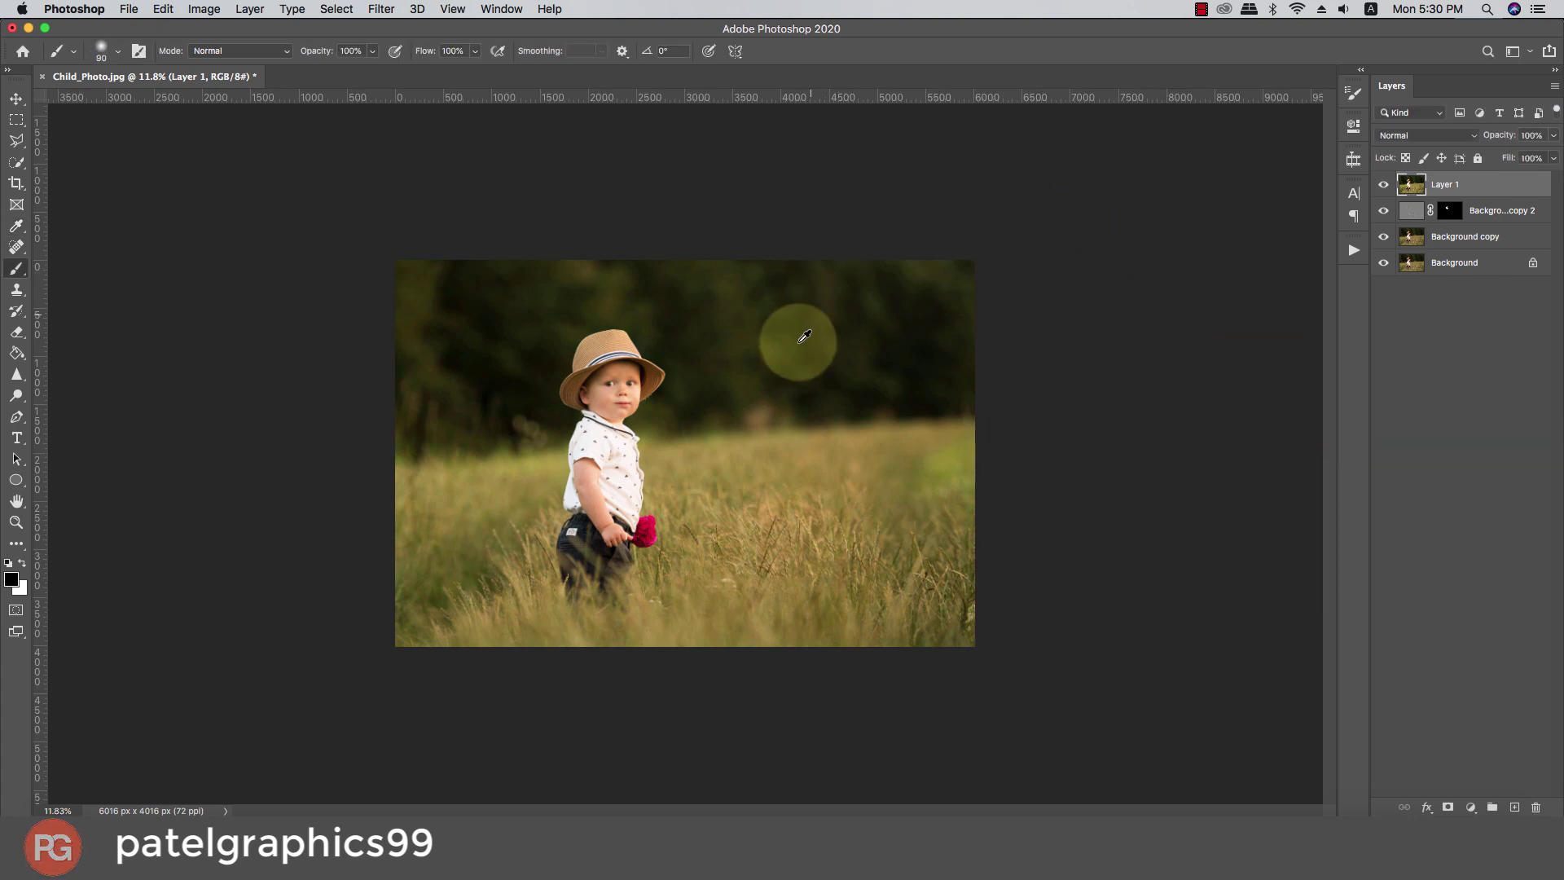
pyautogui.hotkey('ctrl', '+')
pyautogui.hotkey('ctrl', '+')
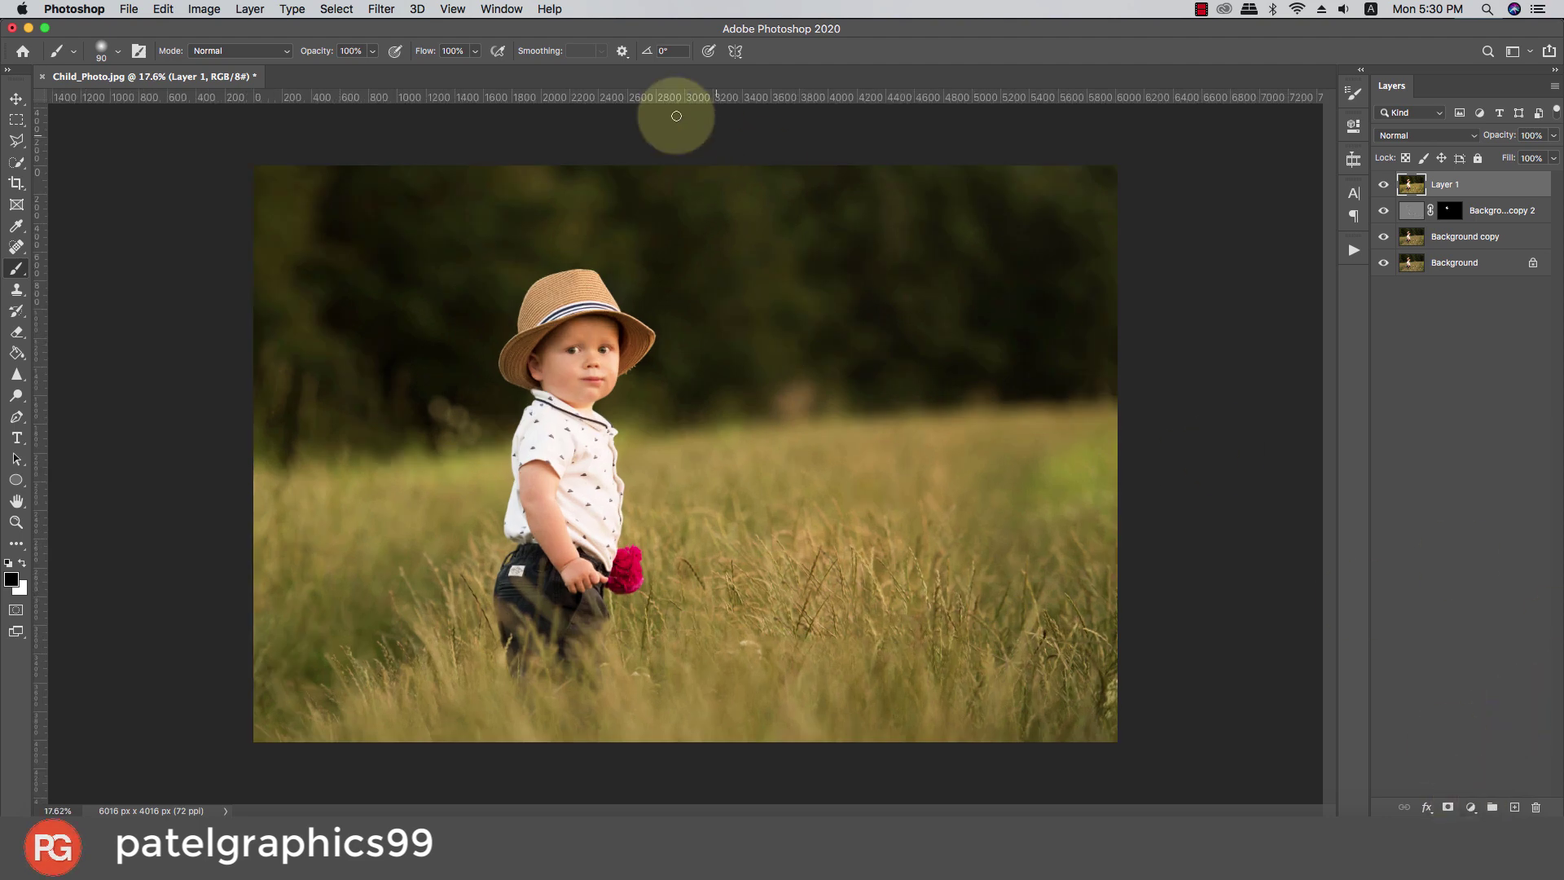
# Open Camera Raw on Layer 1 and set exposure to +0.40
pyautogui.click(381, 9)
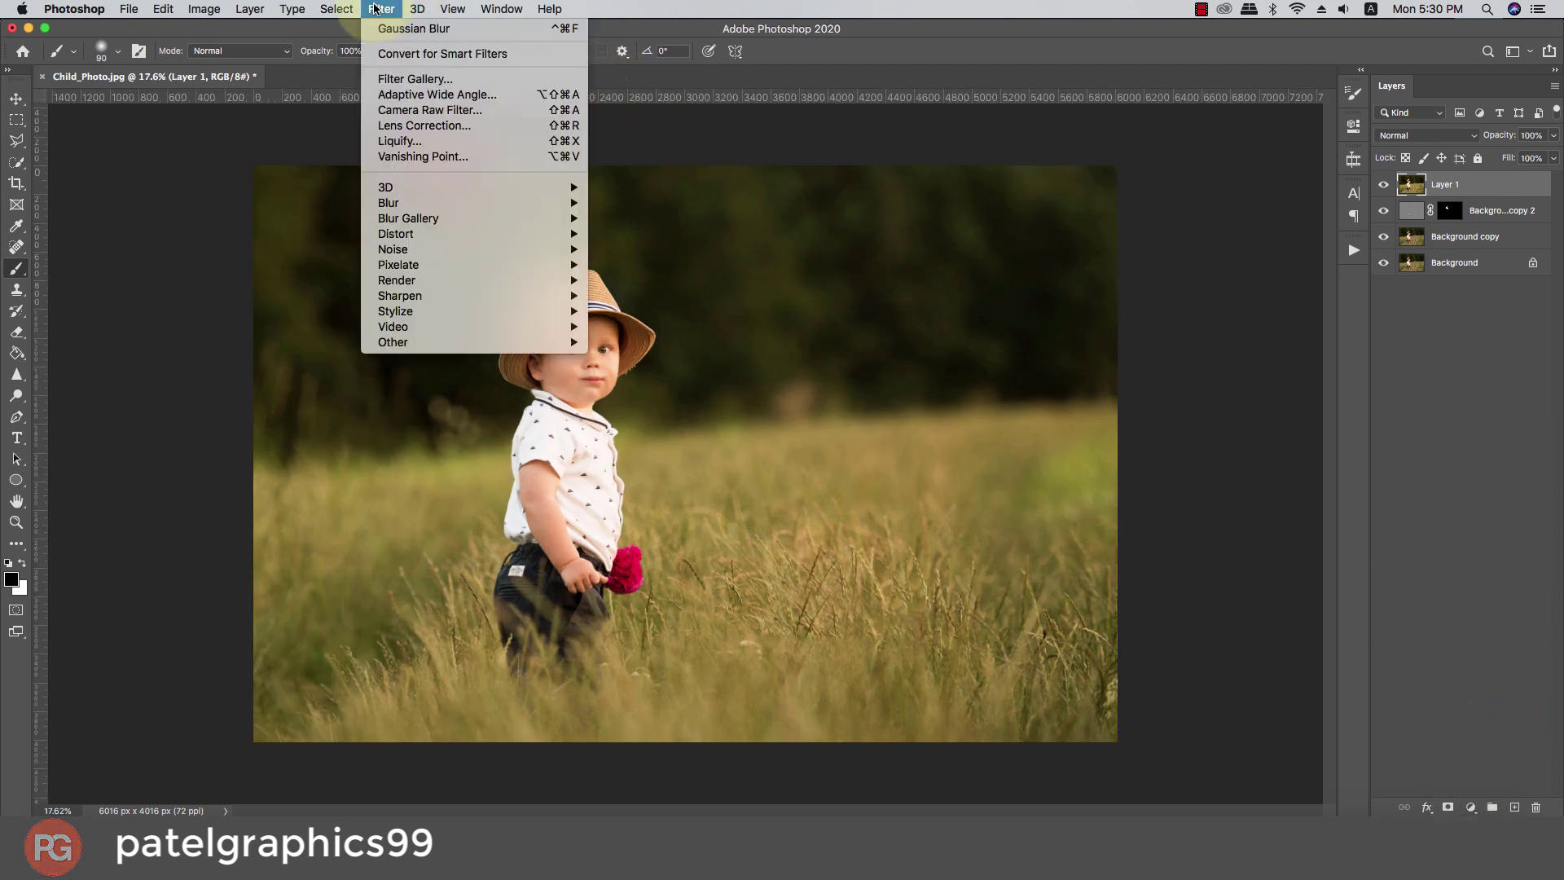
pyautogui.click(408, 95)
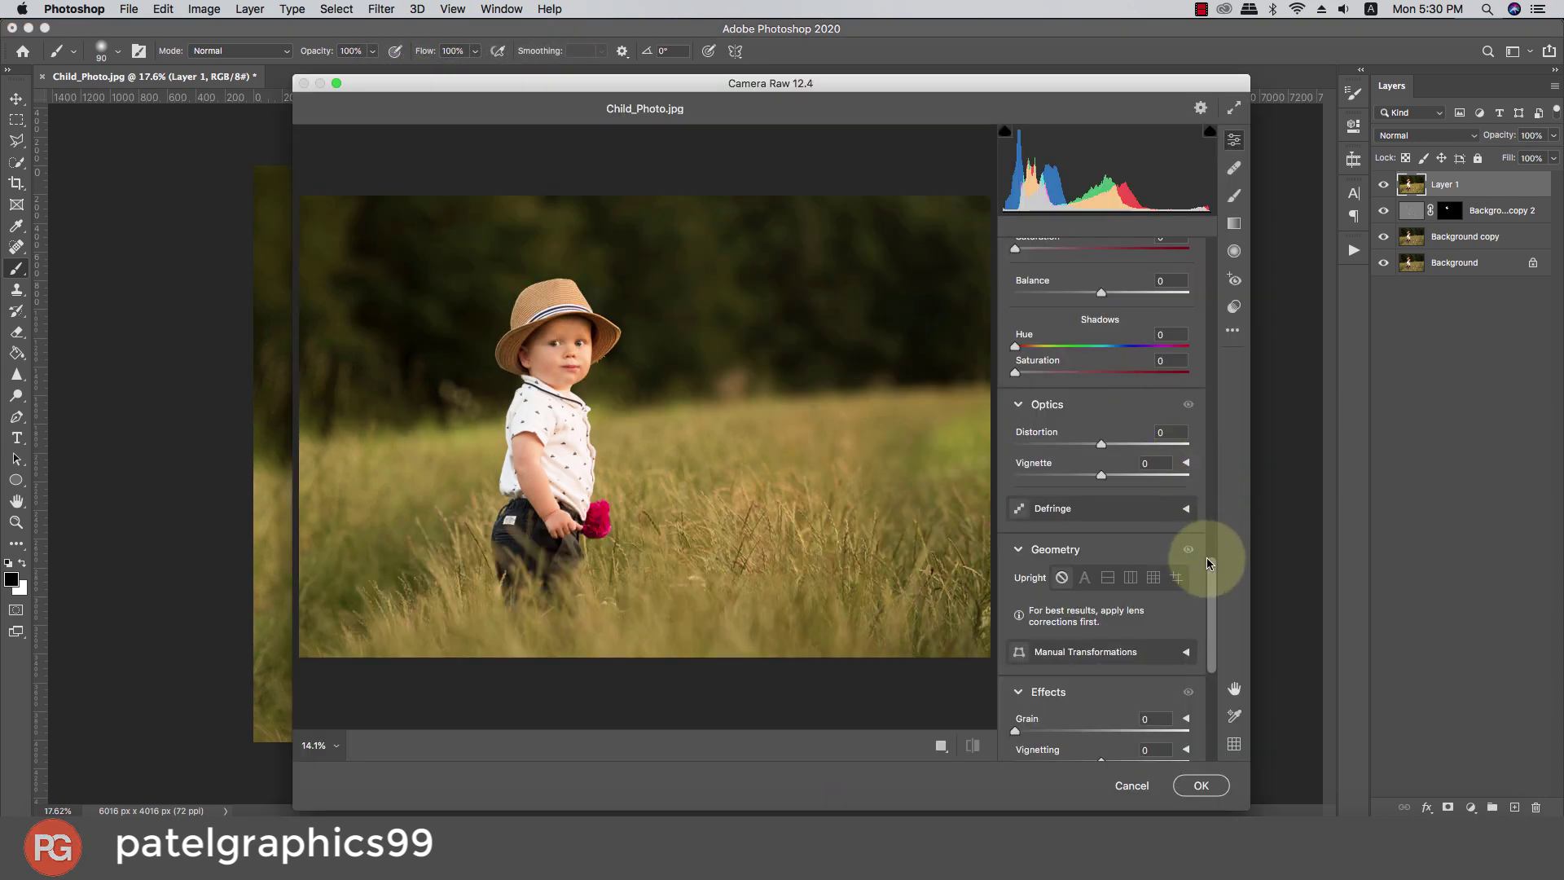
pyautogui.moveTo(1211, 559); pyautogui.dragTo(1197, 227)
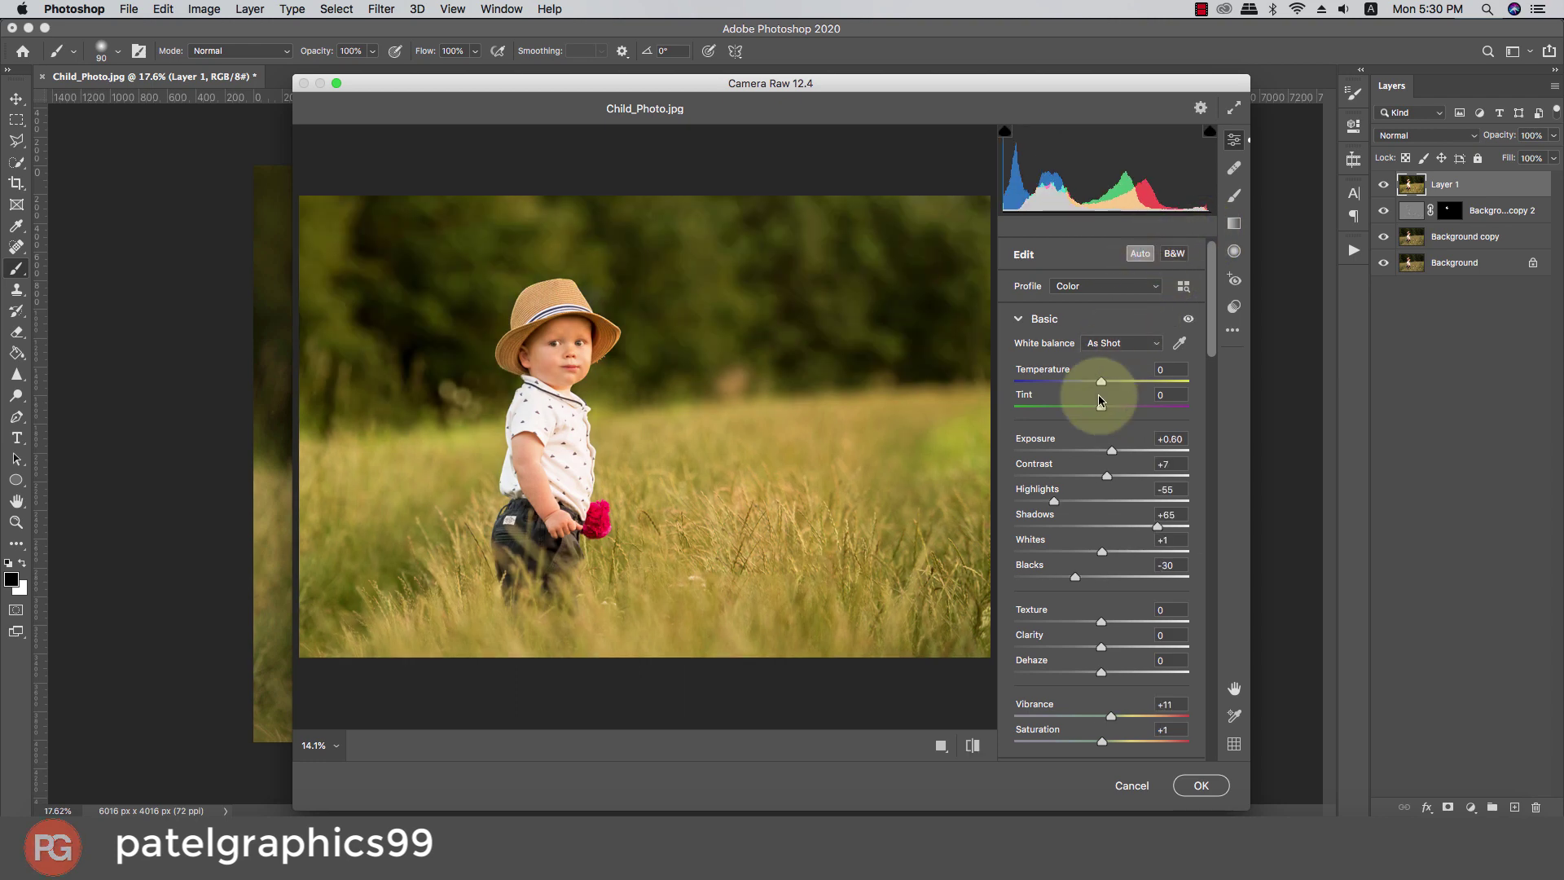
pyautogui.moveTo(1112, 452); pyautogui.dragTo(1106, 448)
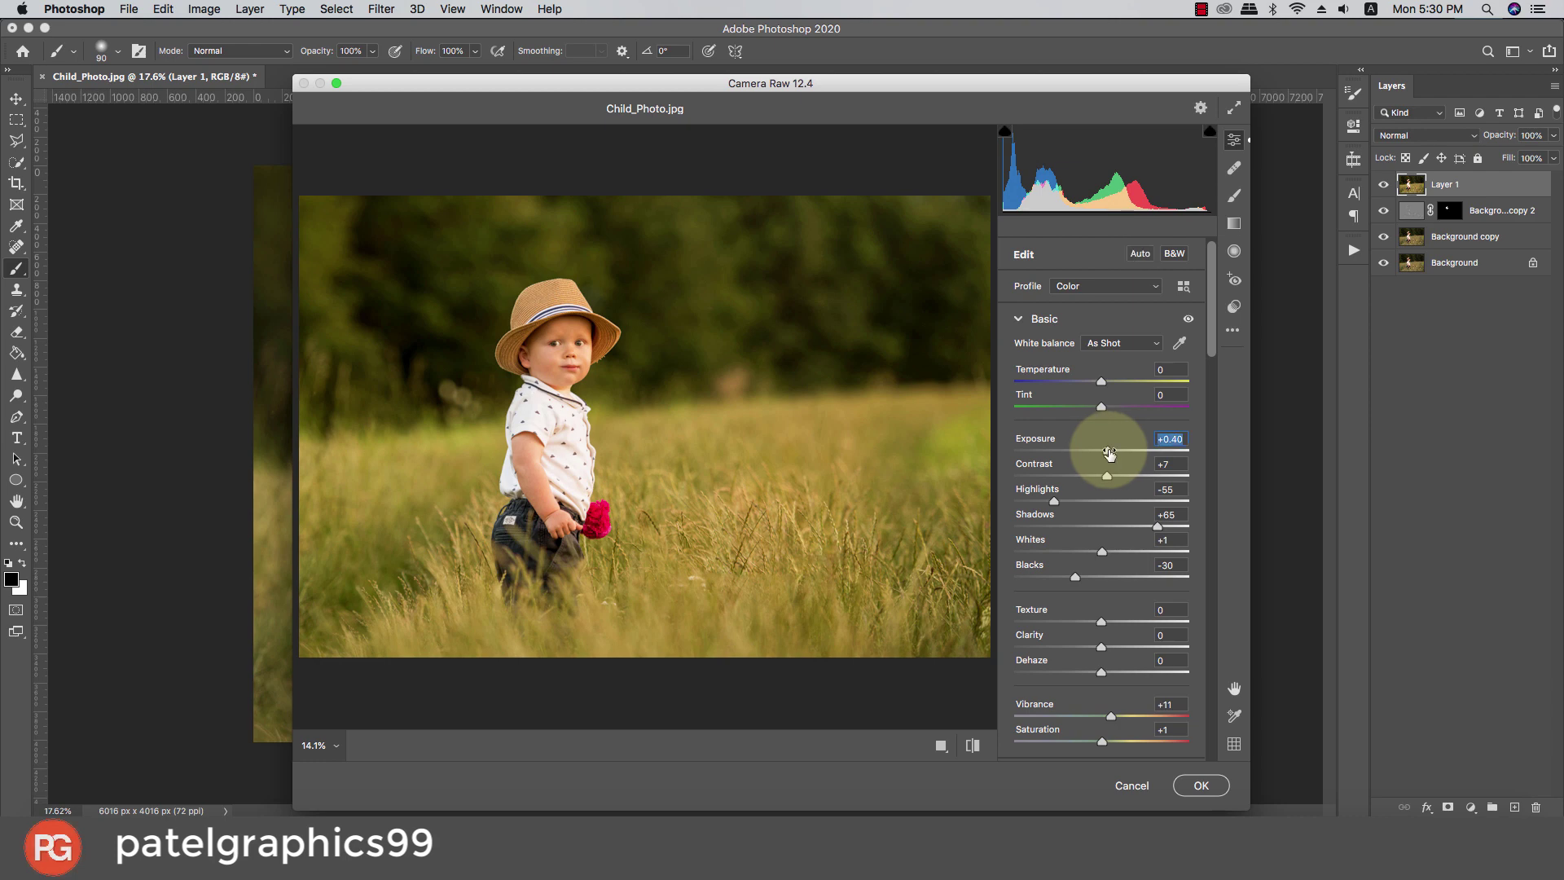
pyautogui.moveTo(1209, 315); pyautogui.dragTo(1211, 367)
# Set highlights to -62, clarity to +2 and vibrance to +29 in Camera Raw
pyautogui.scroll(1, 1058, 292)
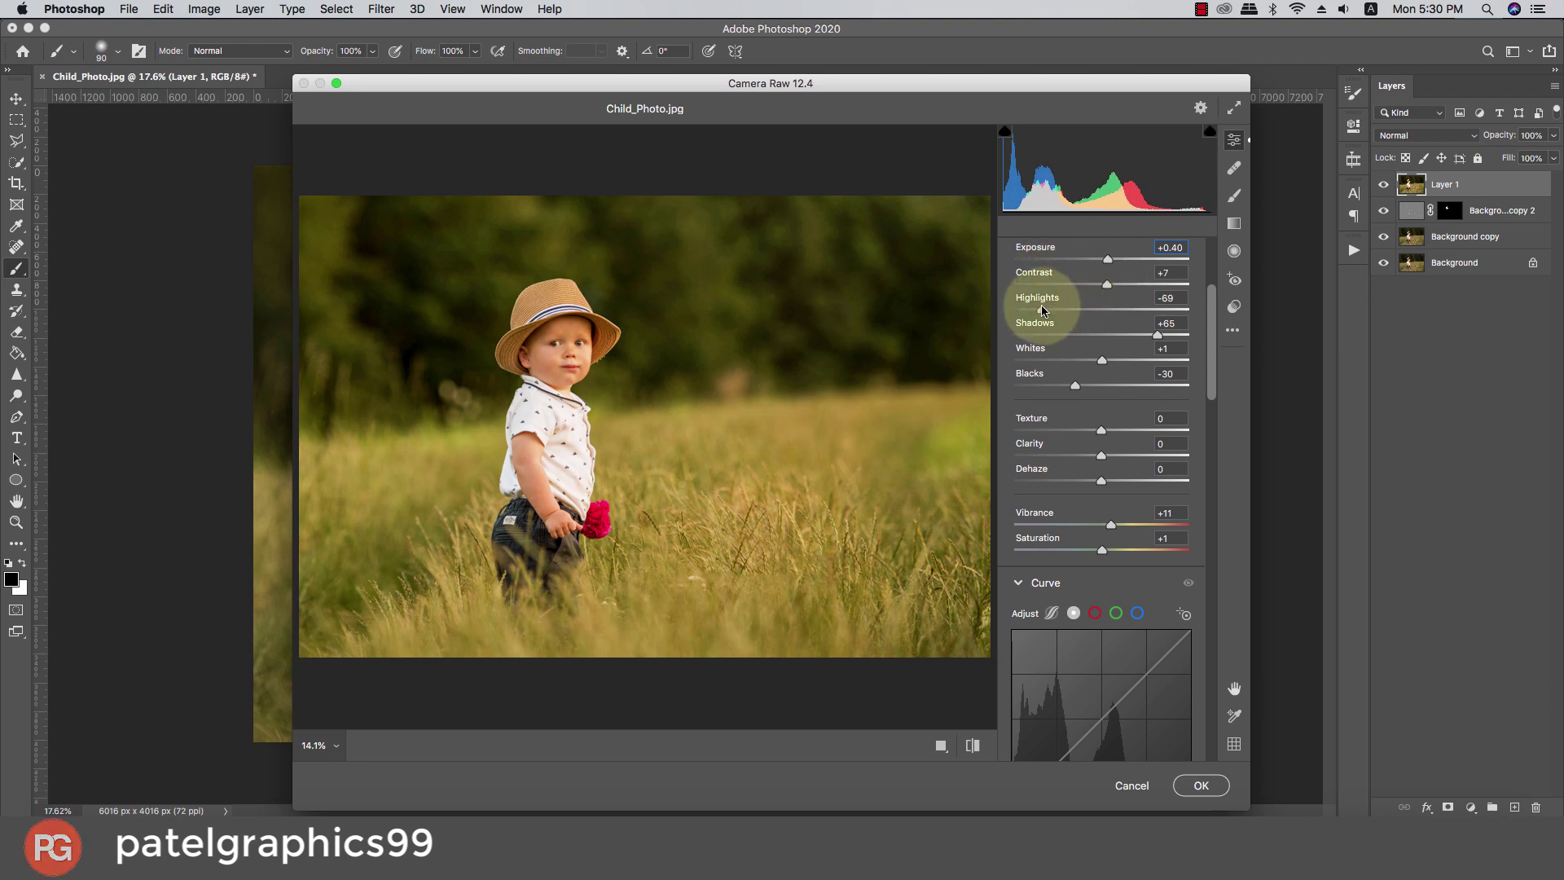
pyautogui.click(1048, 310)
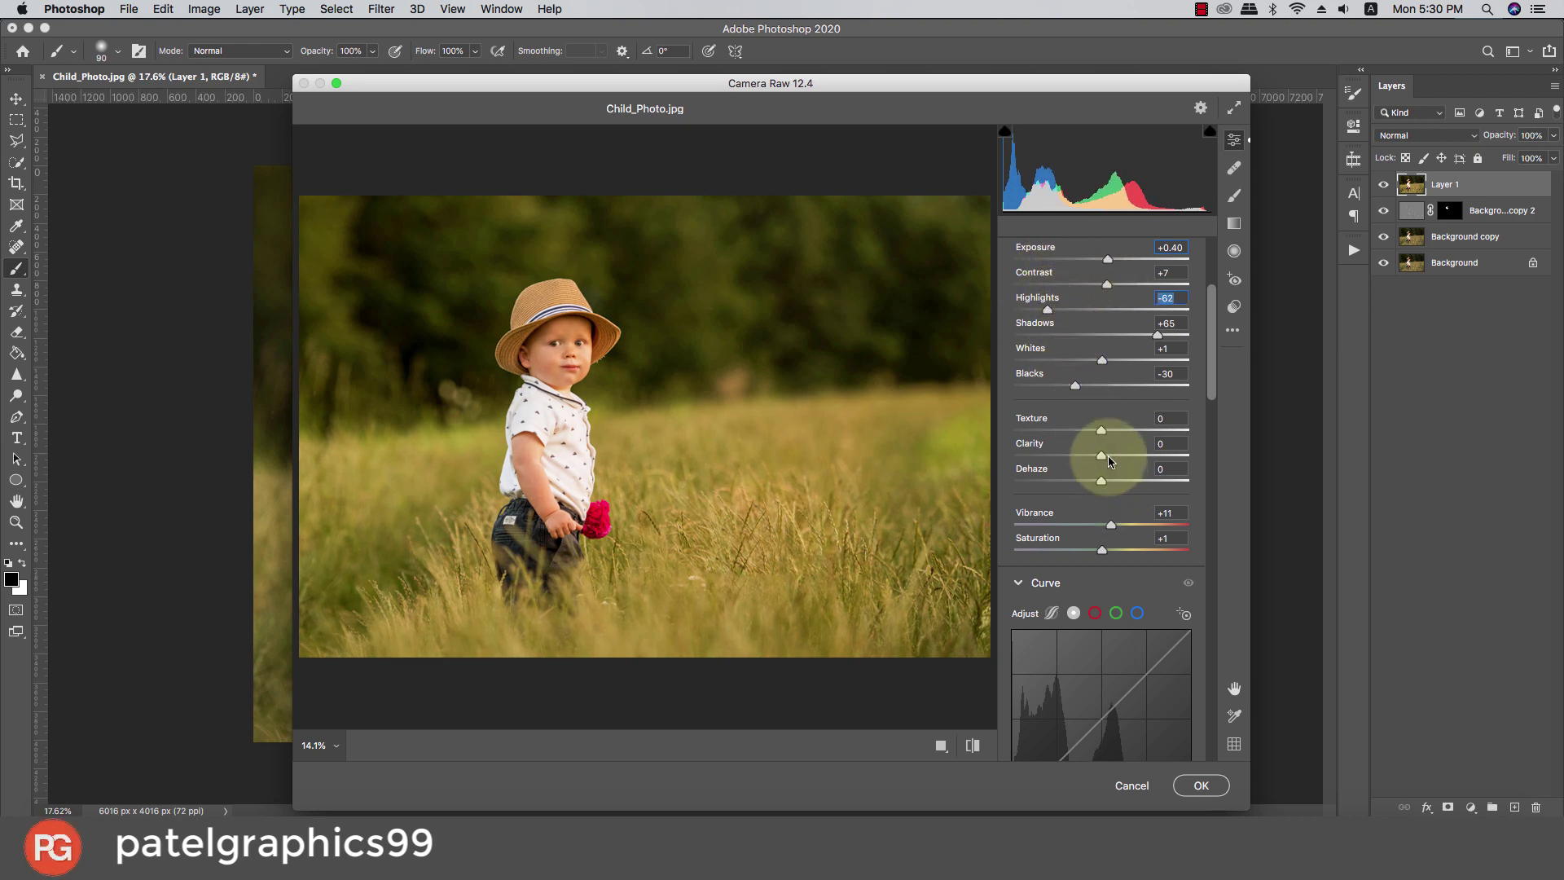
pyautogui.moveTo(1129, 460); pyautogui.dragTo(1109, 458)
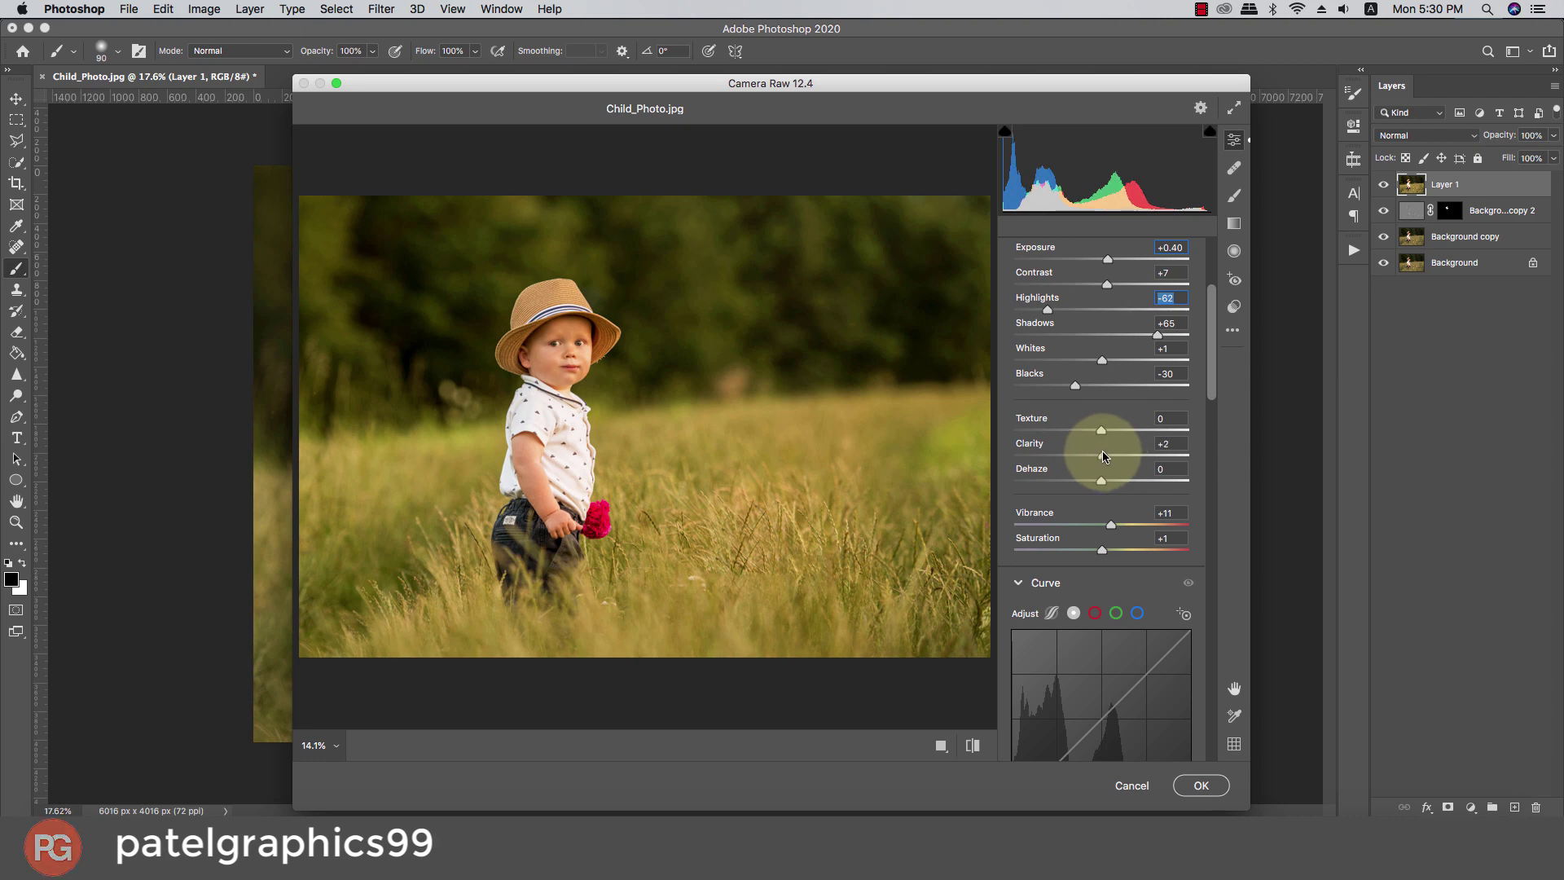
pyautogui.click(1104, 457)
pyautogui.moveTo(1118, 528); pyautogui.dragTo(1103, 552)
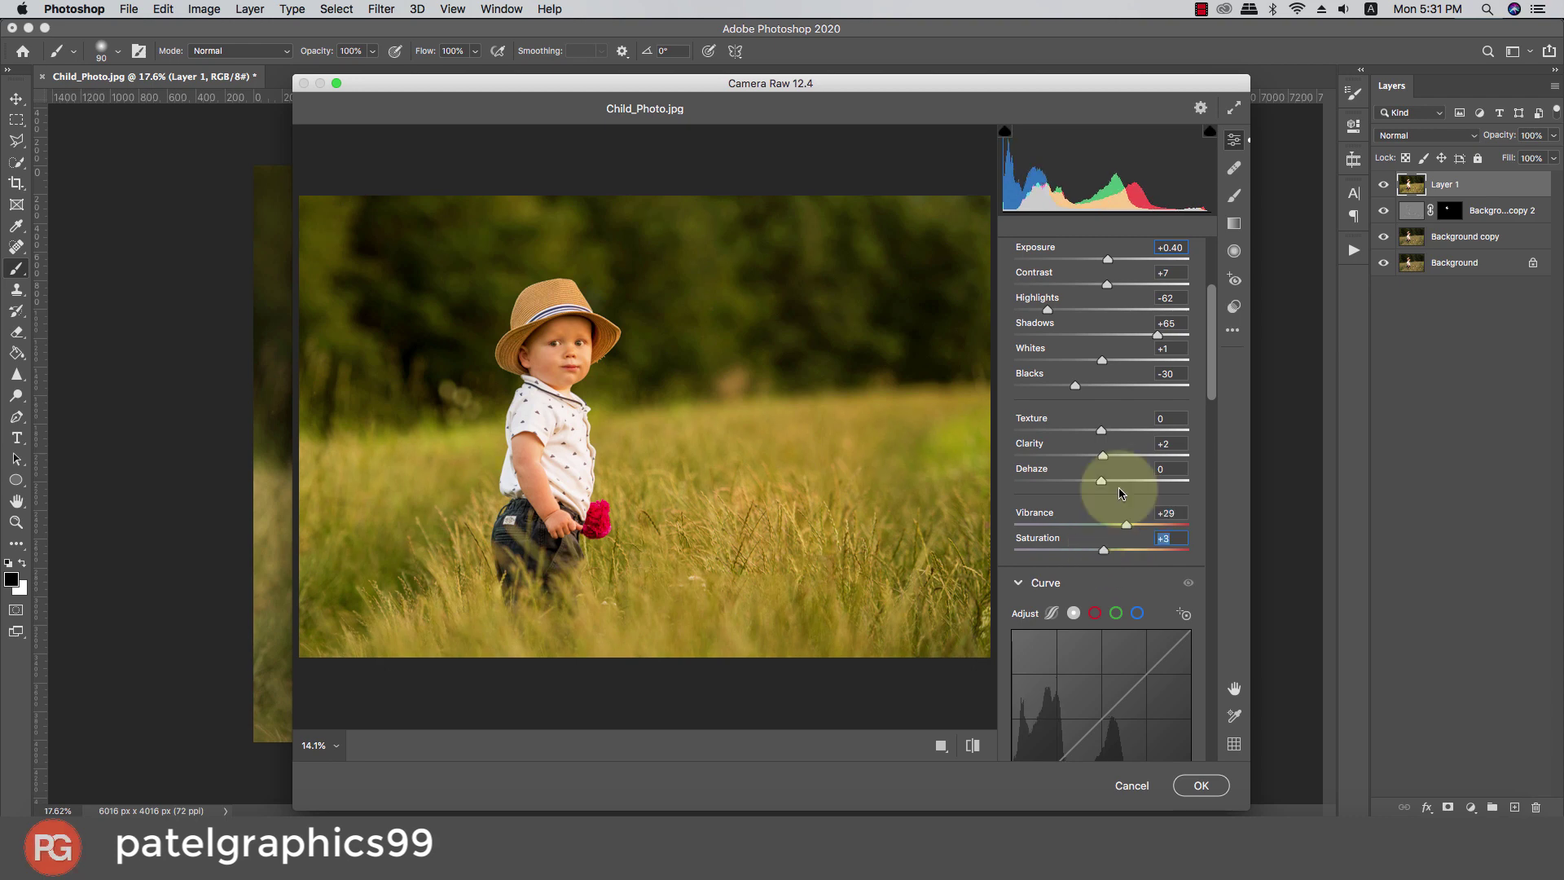
pyautogui.scroll(3, 1165, 318)
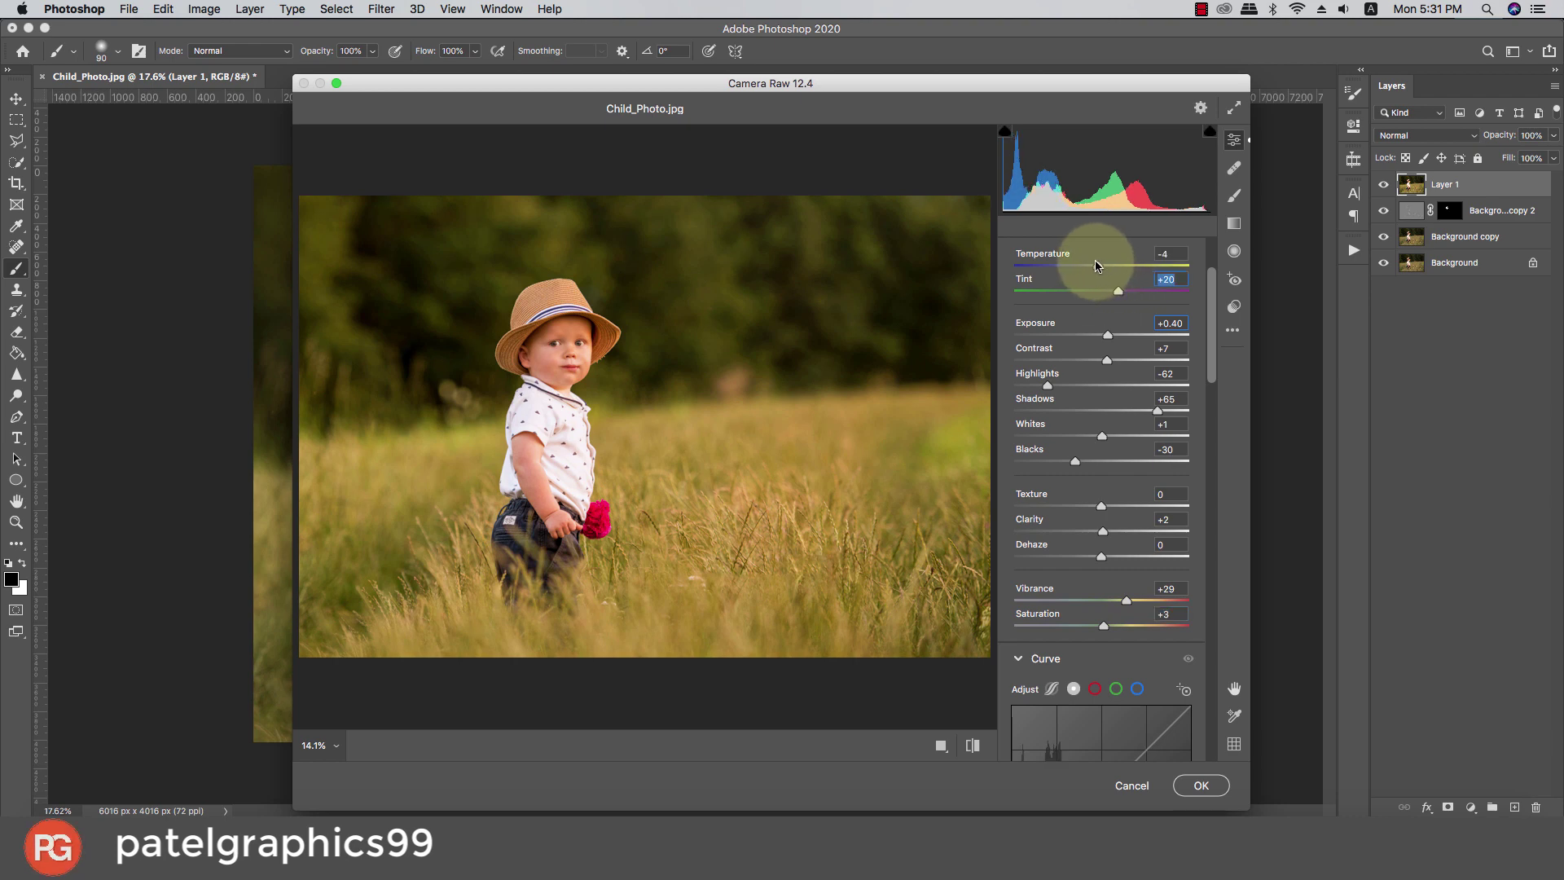
# Adjust noise reduction, brighten Oranges luminance and slightly desaturate Yellows in the Color Mixer
pyautogui.moveTo(1210, 310); pyautogui.dragTo(1219, 475)
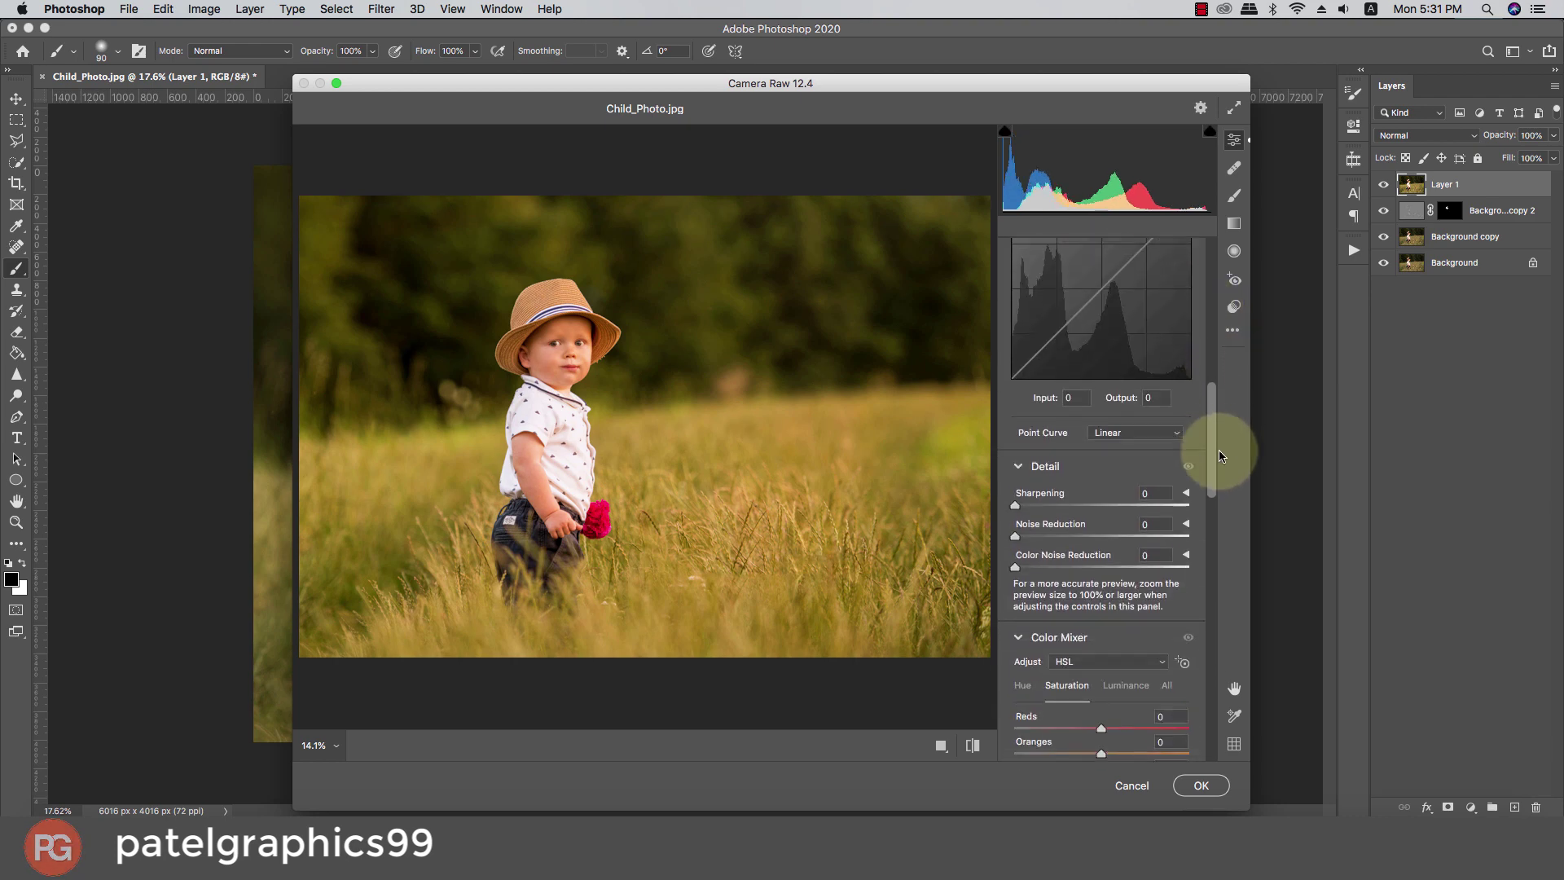
pyautogui.scroll(-2, 1219, 475)
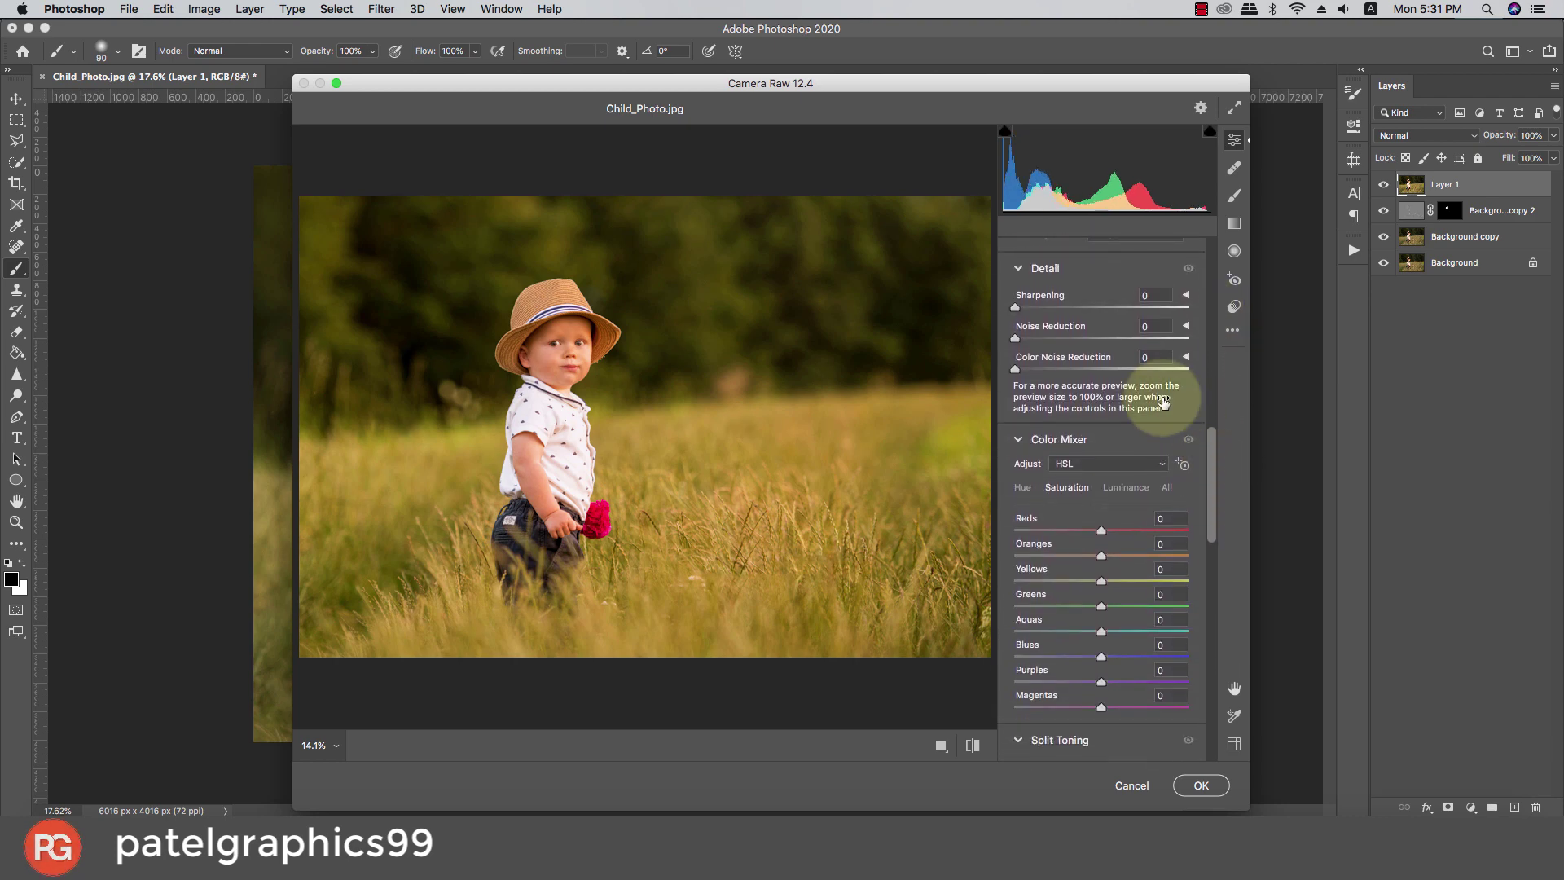
pyautogui.click(1050, 338)
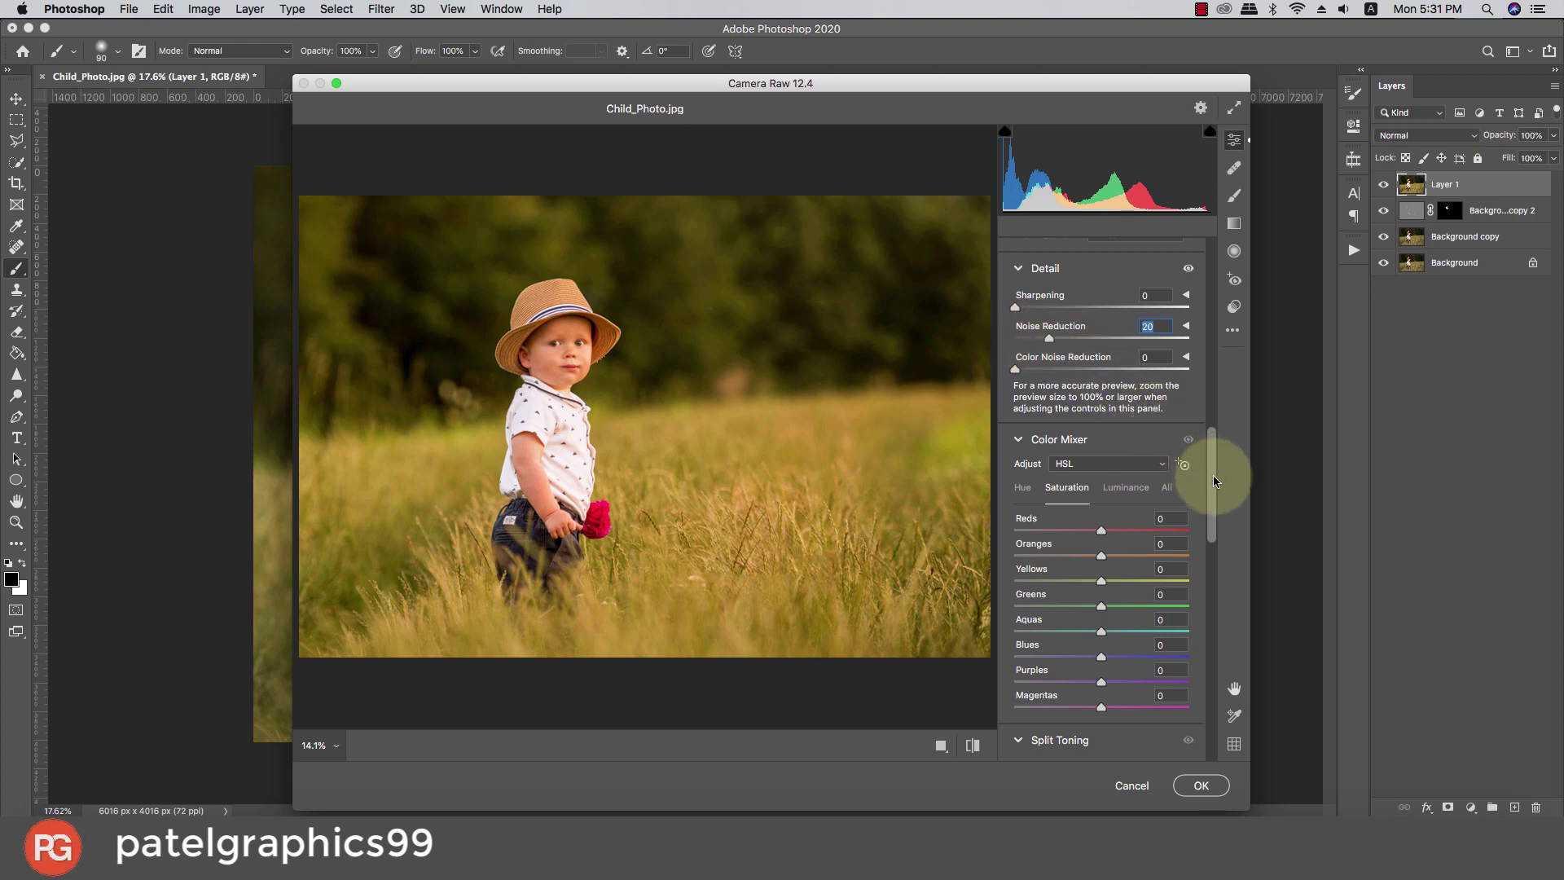
pyautogui.moveTo(1214, 476); pyautogui.dragTo(1214, 502)
pyautogui.scroll(-2, 1214, 503)
pyautogui.click(1122, 336)
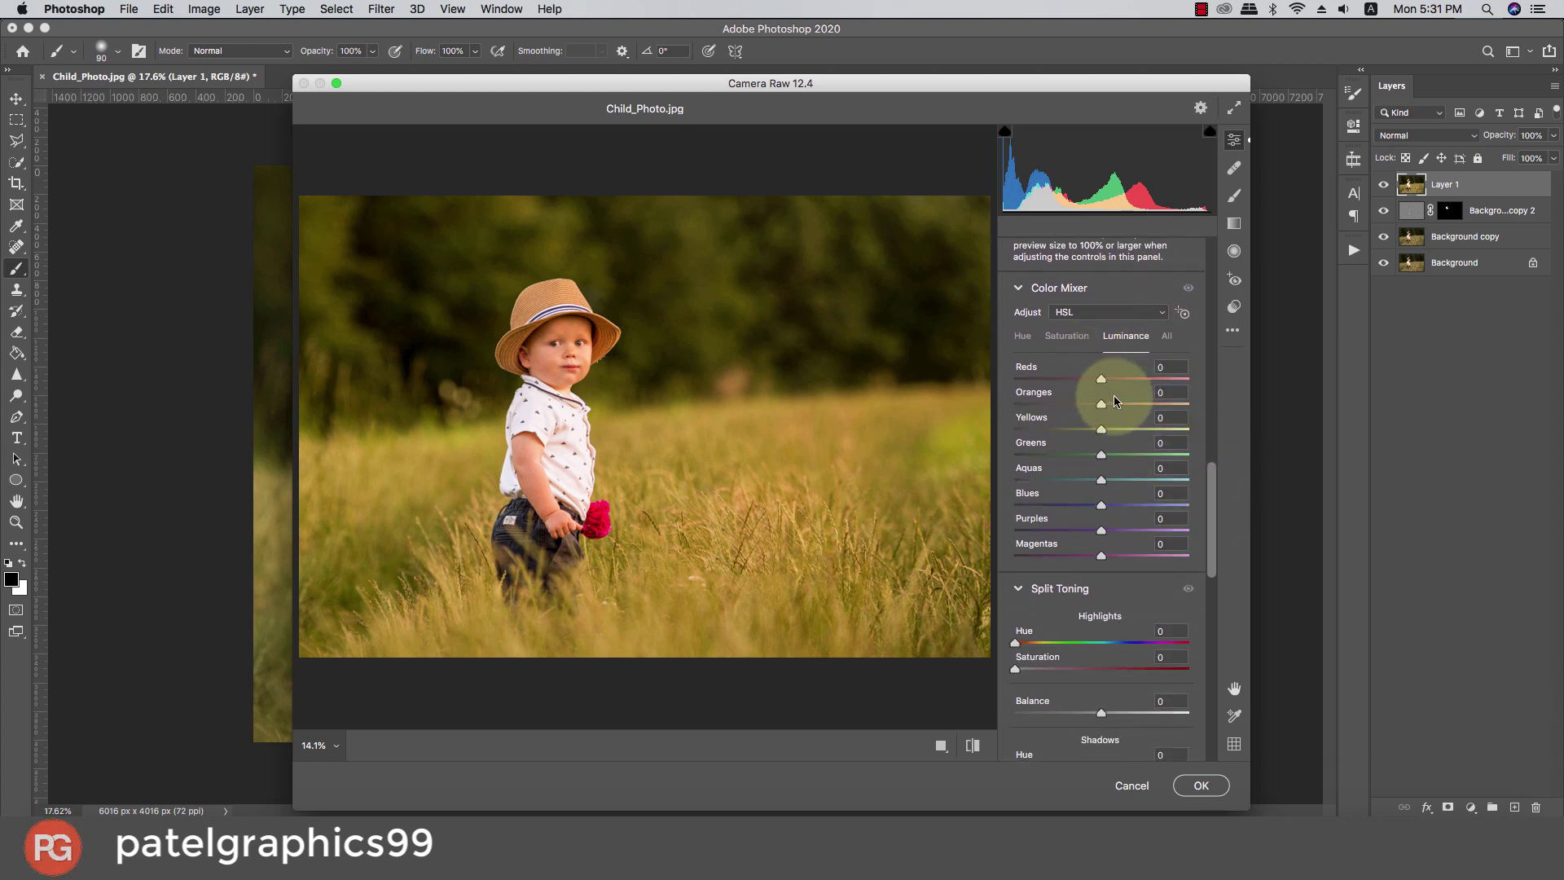
pyautogui.click(1114, 404)
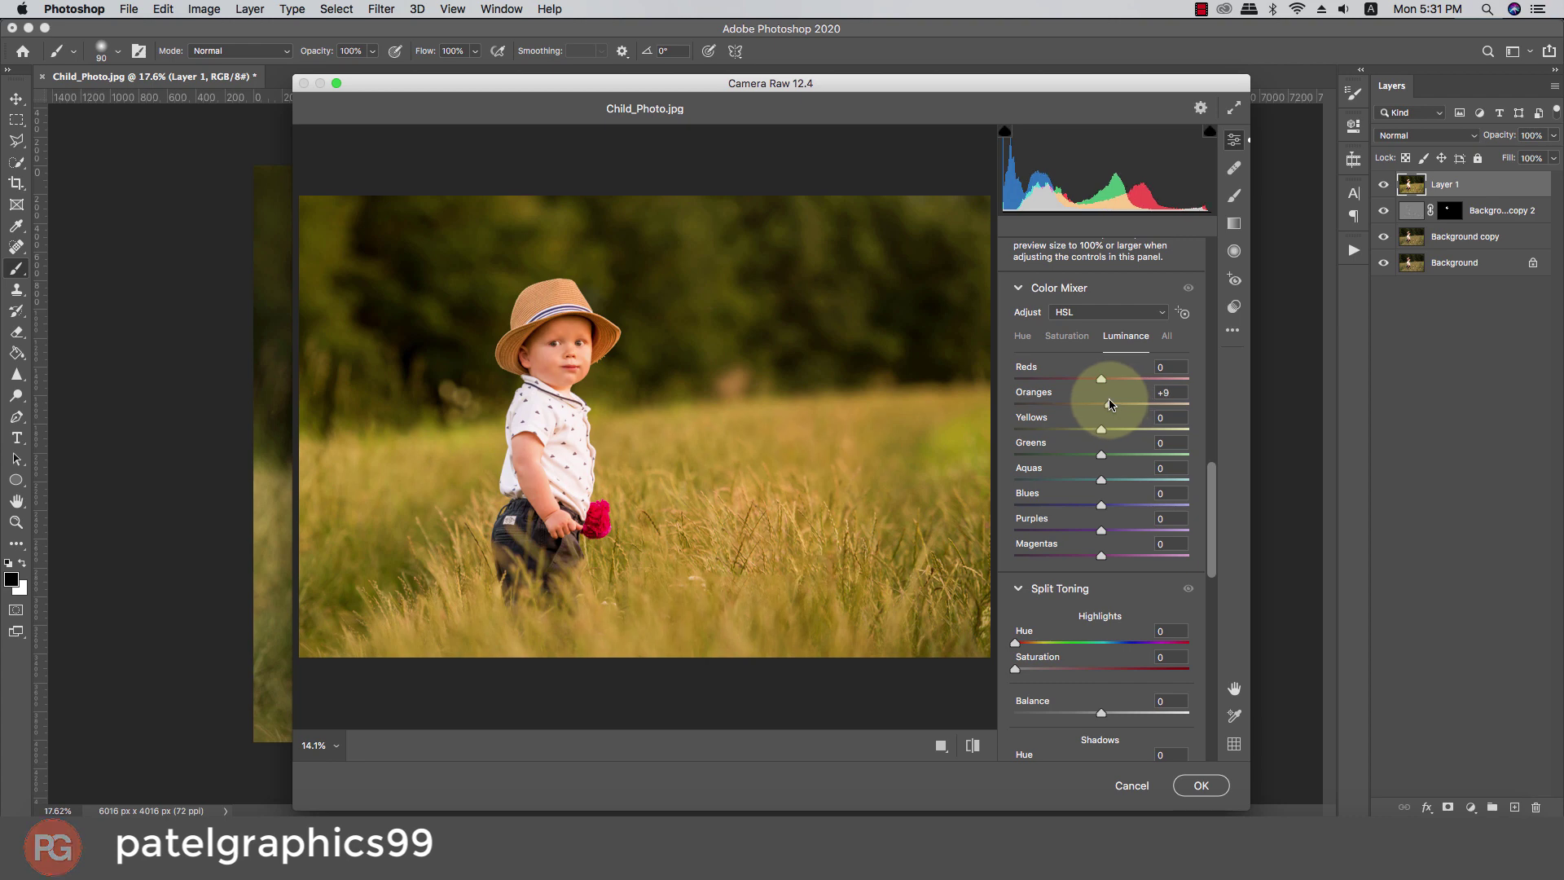
pyautogui.click(1066, 337)
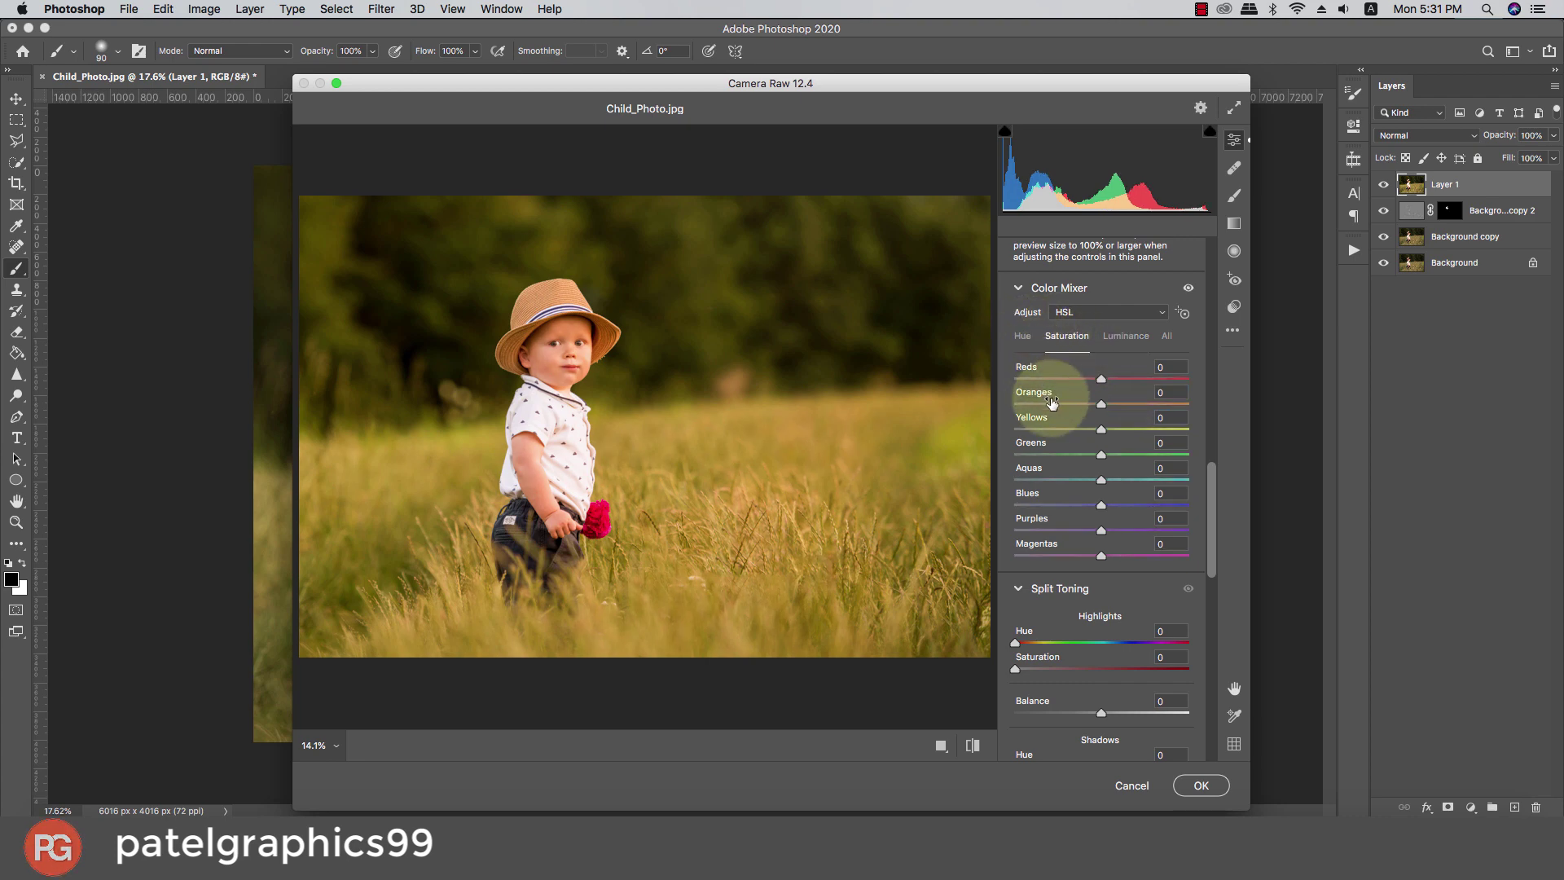
pyautogui.moveTo(1062, 429)
pyautogui.mouseDown()
pyautogui.moveTo(1100, 432)
pyautogui.moveTo(1079, 431)
pyautogui.mouseUp()
# Shift Greens hue to -66 and Yellows hue to about -13 so the grass turns golden
pyautogui.click(1022, 336)
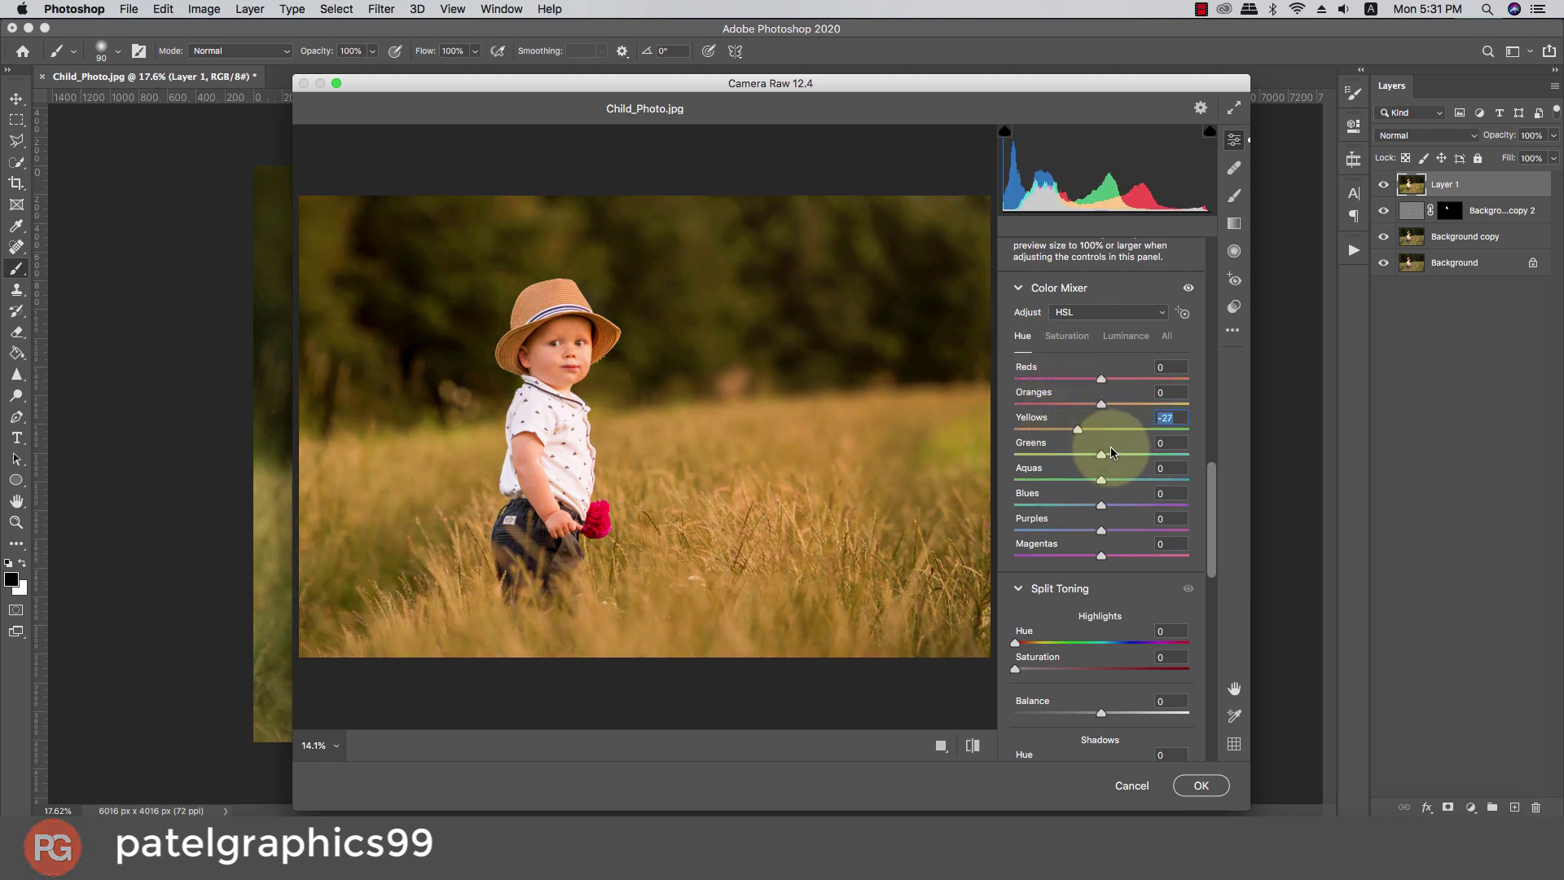
pyautogui.moveTo(1108, 458)
pyautogui.mouseDown()
pyautogui.moveTo(1162, 446)
pyautogui.moveTo(1049, 461)
pyautogui.moveTo(1062, 437)
pyautogui.moveTo(1203, 433)
pyautogui.mouseUp()
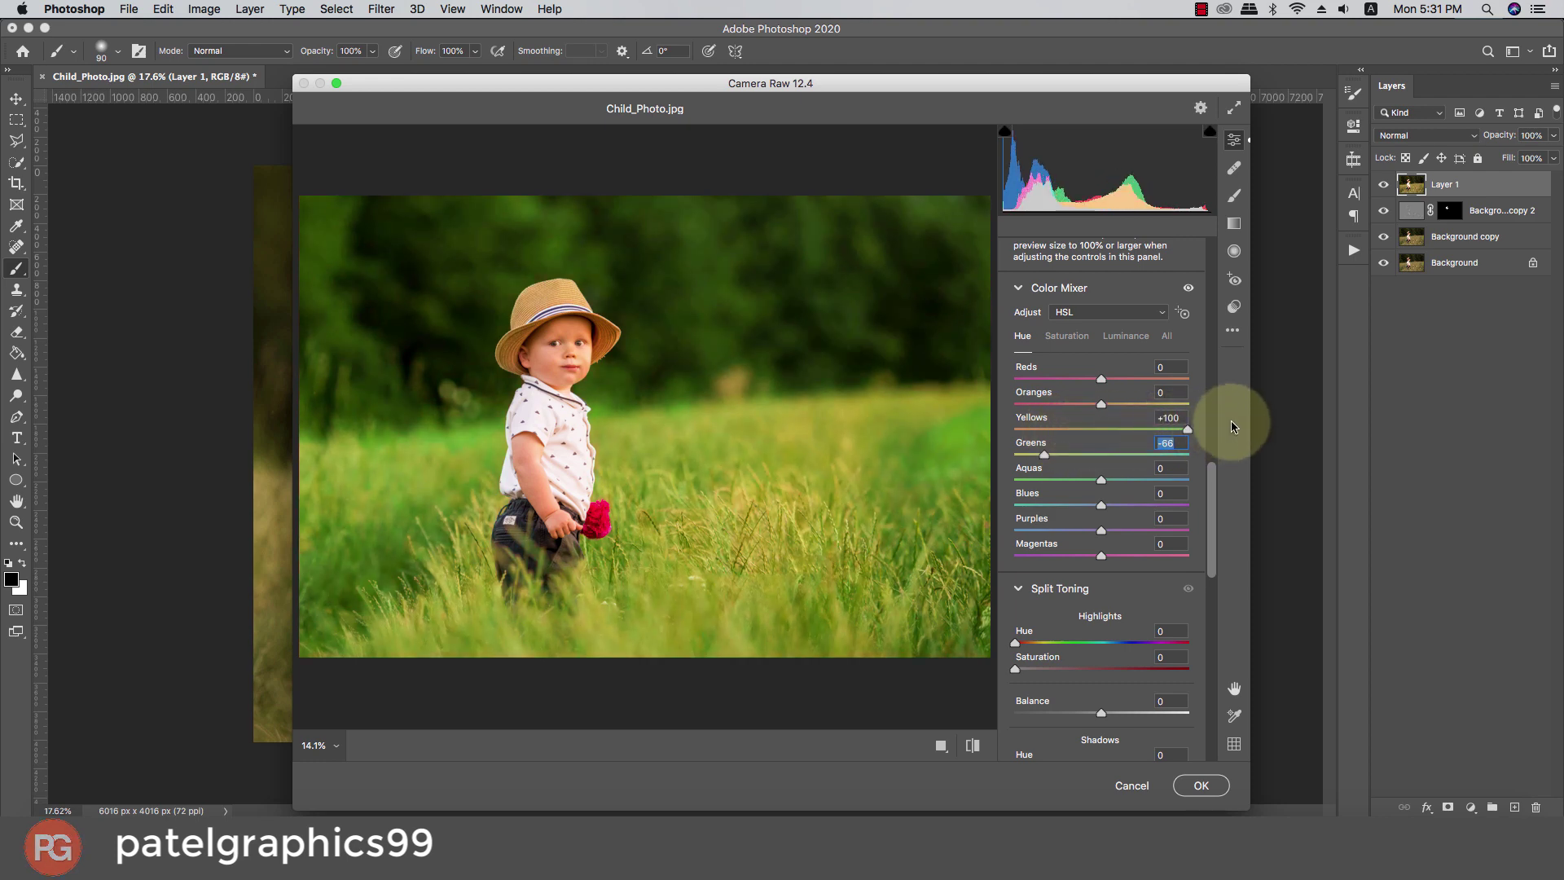
pyautogui.moveTo(1230, 421); pyautogui.dragTo(1081, 432)
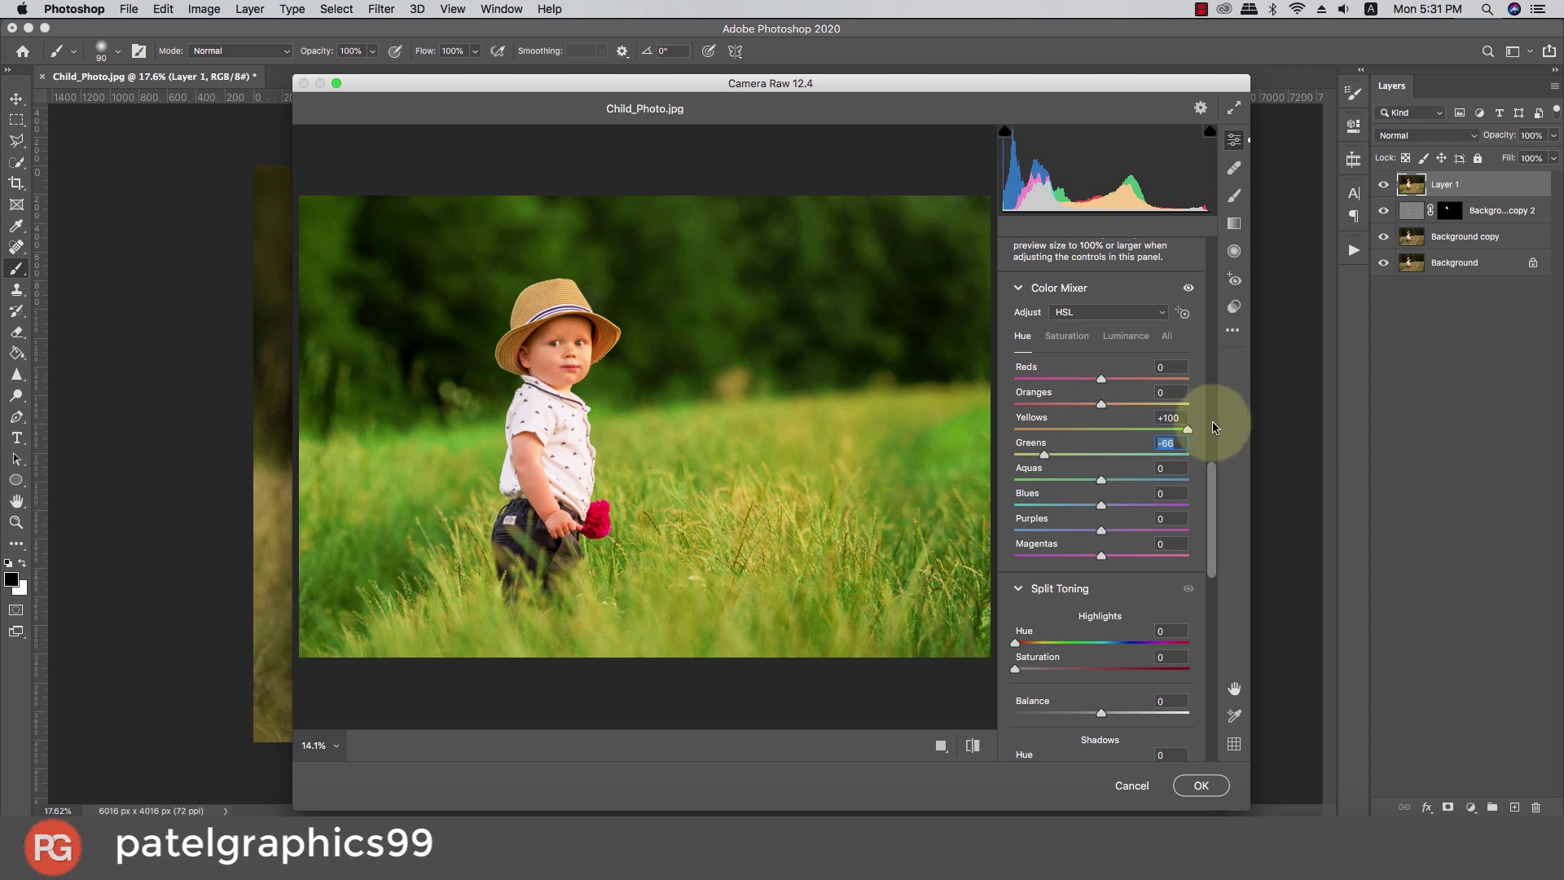
pyautogui.click(1091, 432)
pyautogui.moveTo(1214, 517); pyautogui.dragTo(1211, 589)
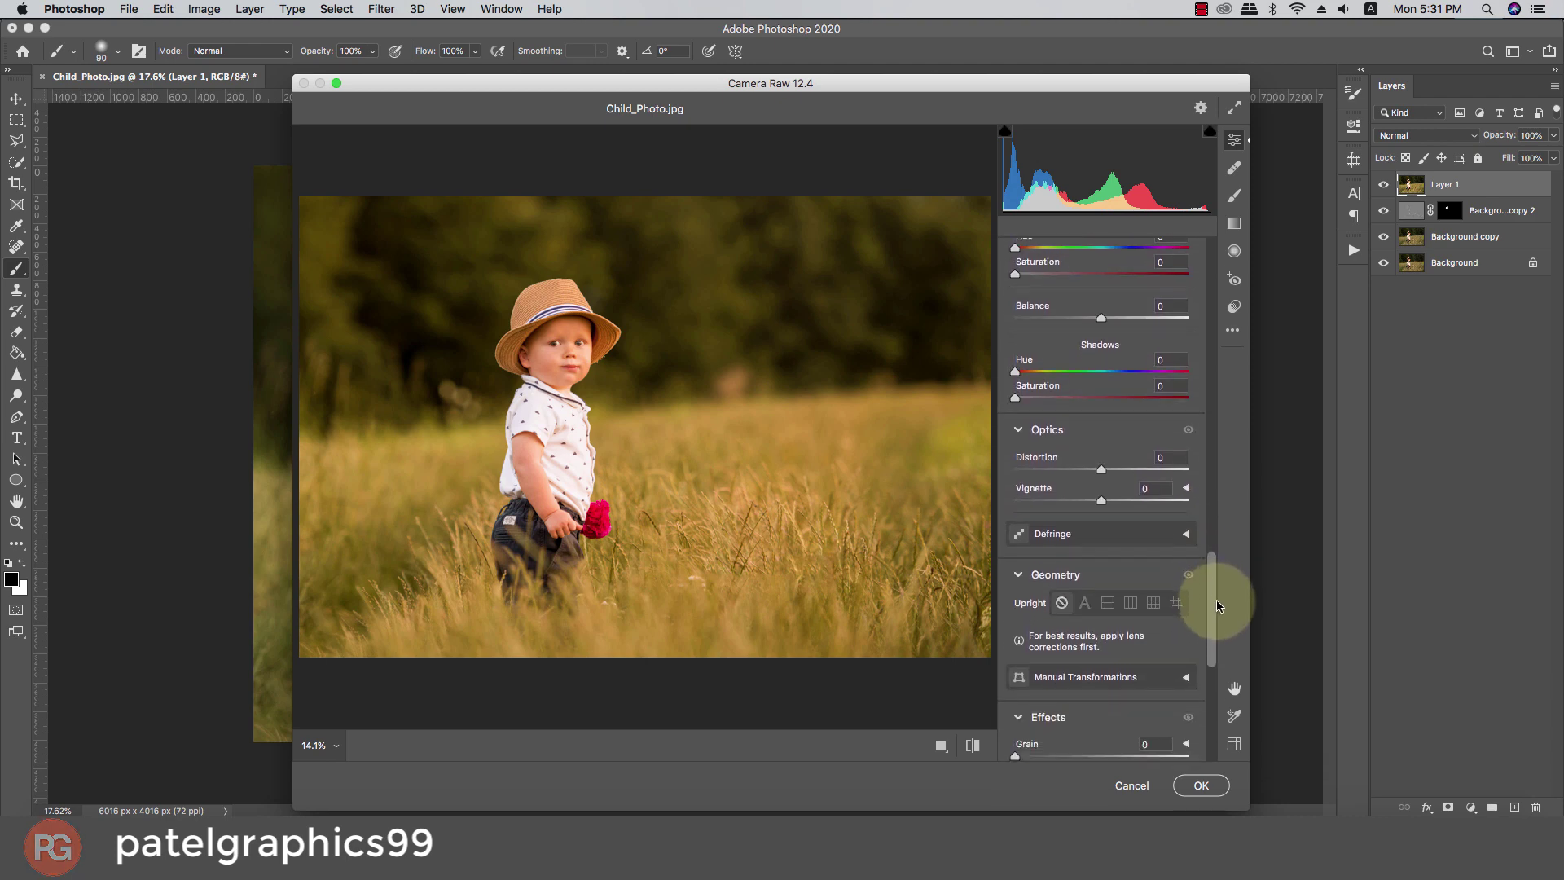
# Set Vignetting to -9 and Calibration to Red hue +23, Green hue +20, Blue saturation +20
pyautogui.moveTo(1211, 590); pyautogui.dragTo(1228, 639)
pyautogui.moveTo(1101, 531); pyautogui.dragTo(1093, 533)
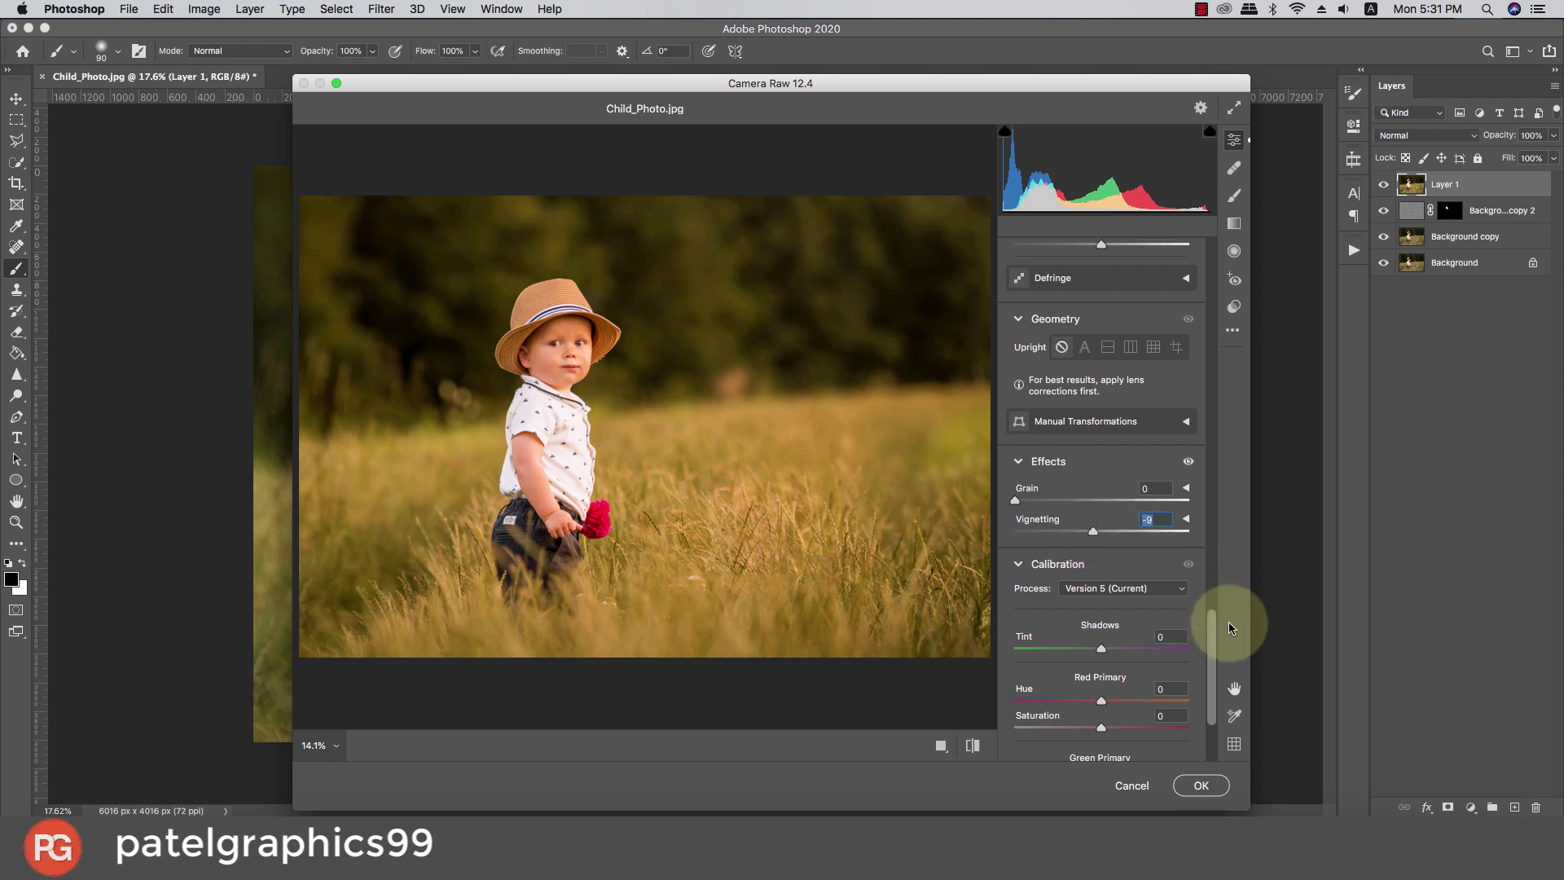
pyautogui.moveTo(1207, 669); pyautogui.dragTo(1211, 702)
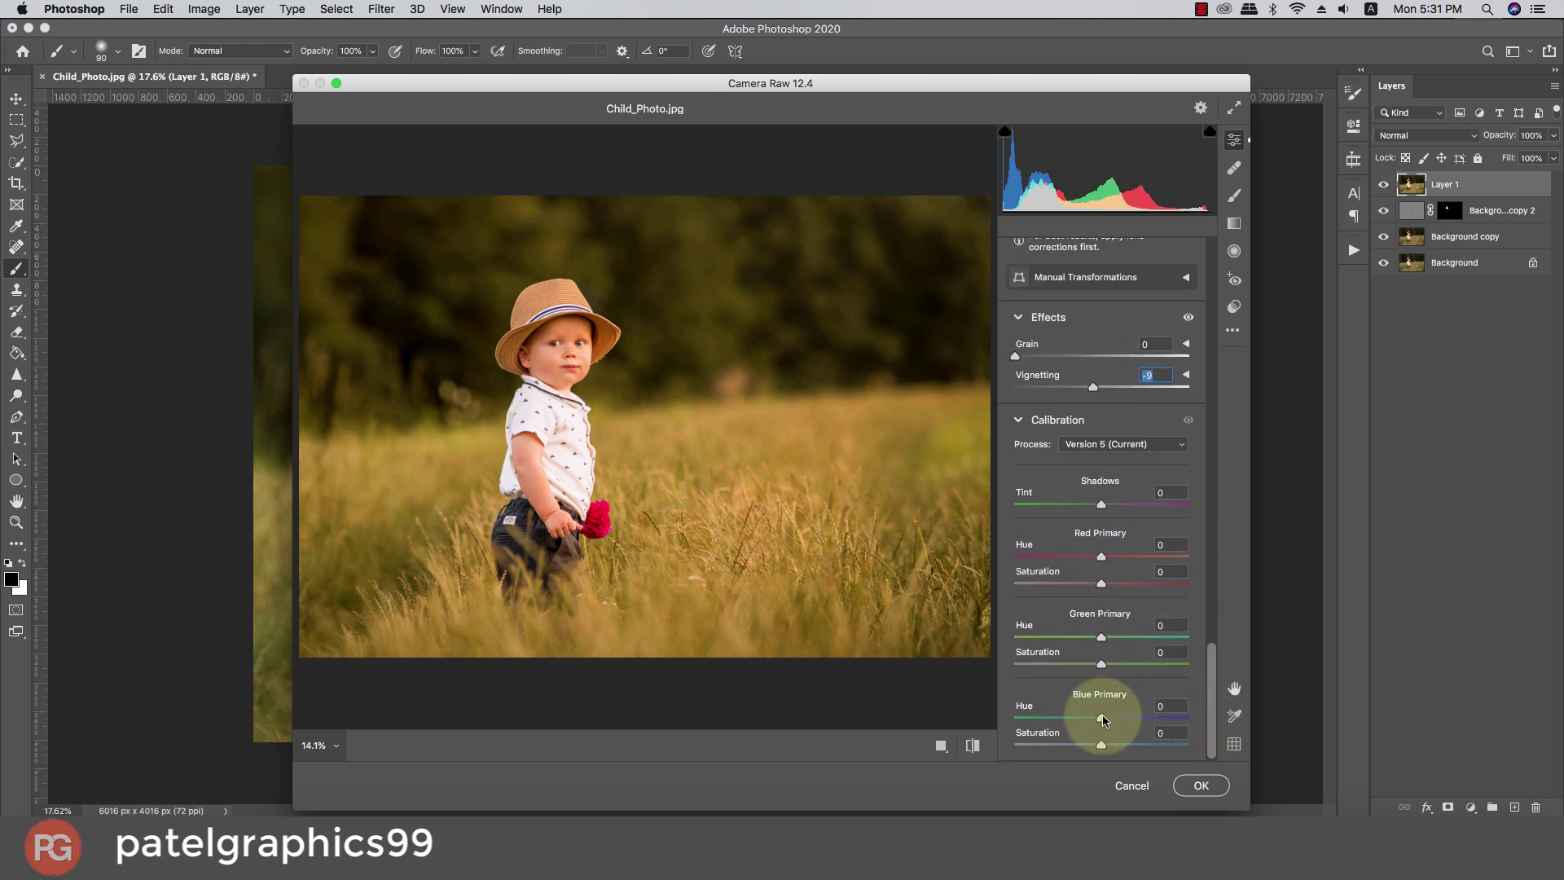
pyautogui.moveTo(1101, 744); pyautogui.dragTo(1119, 748)
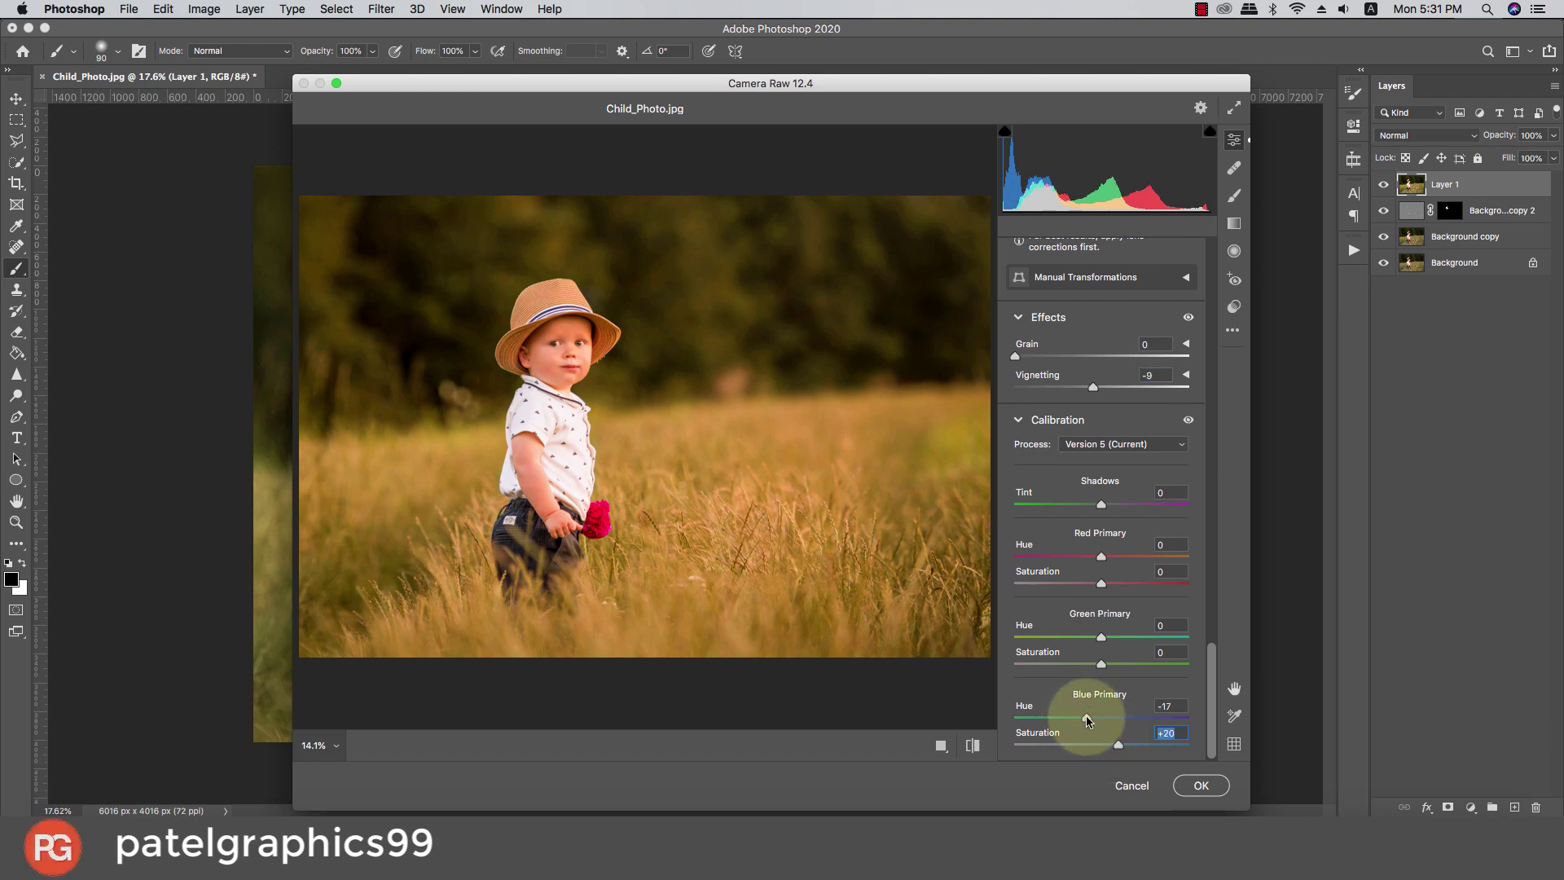
pyautogui.moveTo(1101, 664)
pyautogui.mouseDown()
pyautogui.moveTo(1085, 664)
pyautogui.moveTo(1118, 639)
pyautogui.mouseUp()
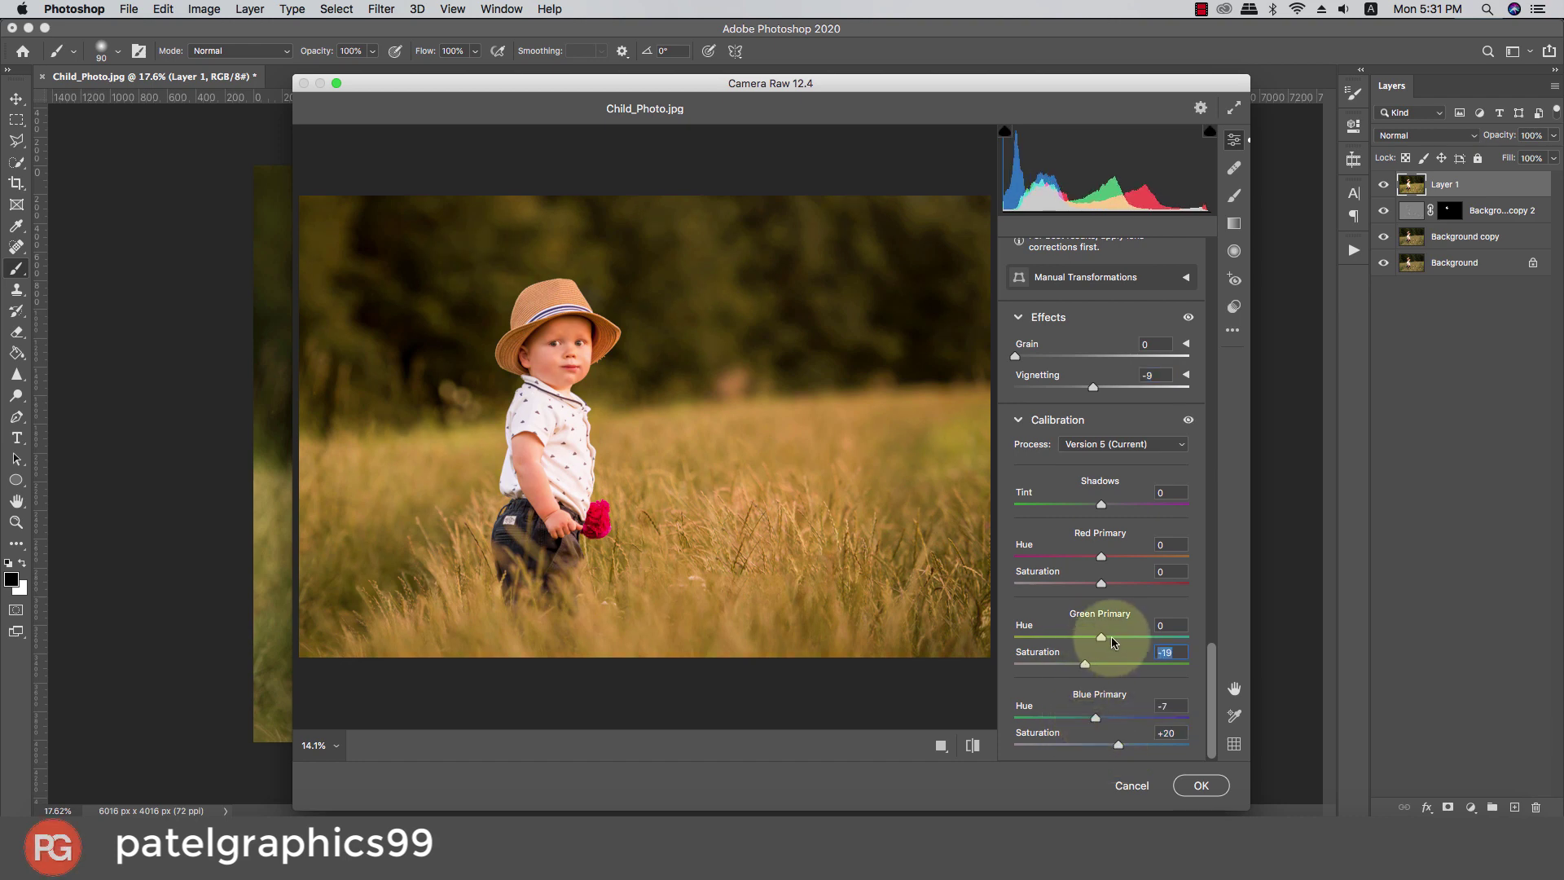
pyautogui.click(1092, 584)
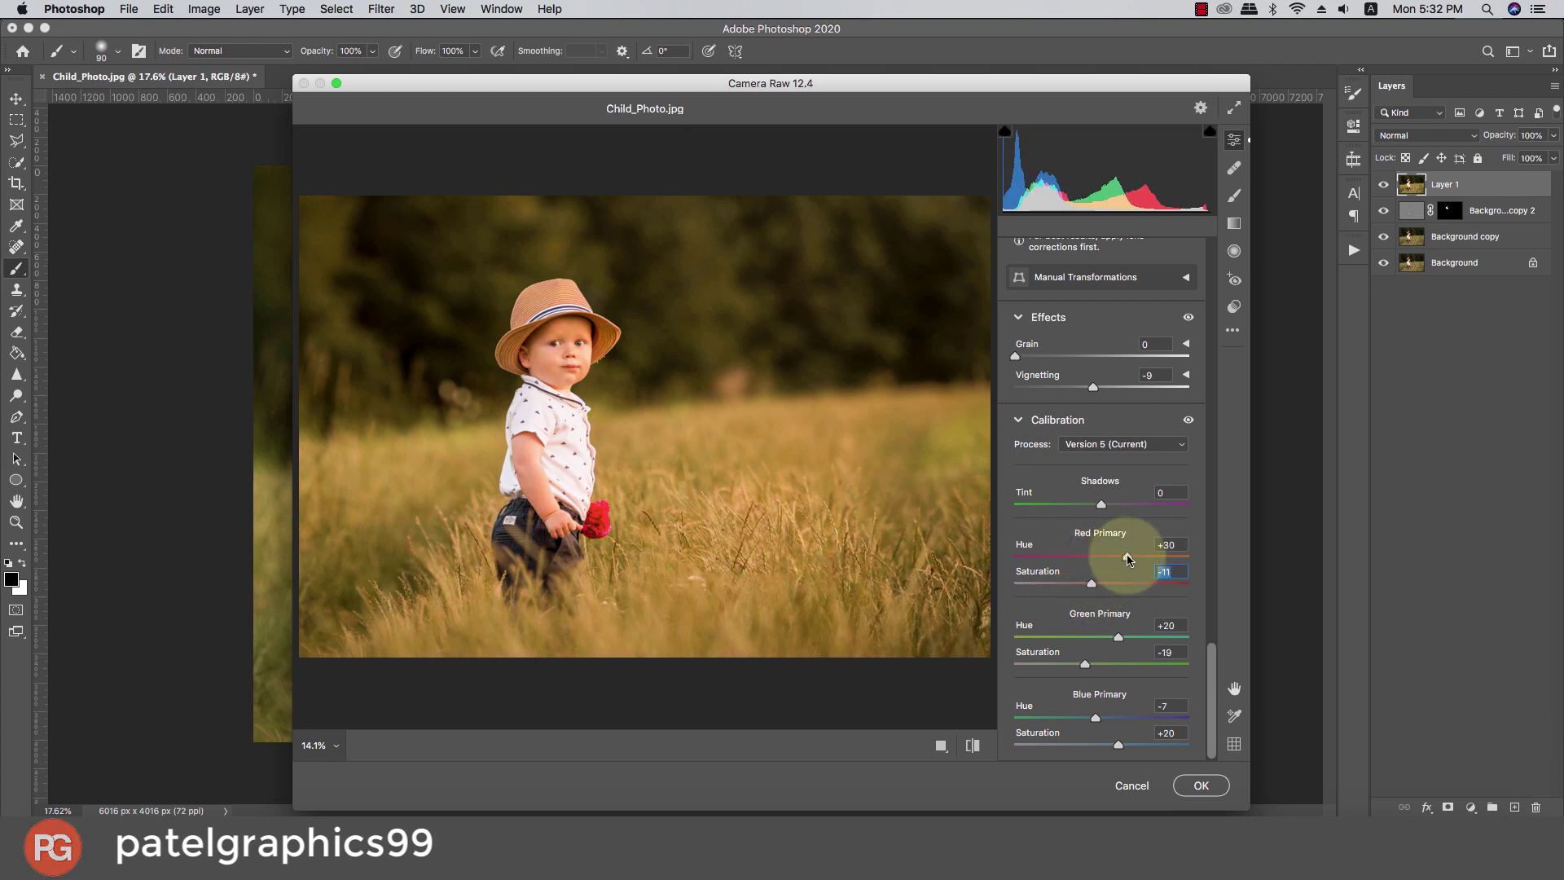
pyautogui.click(1122, 557)
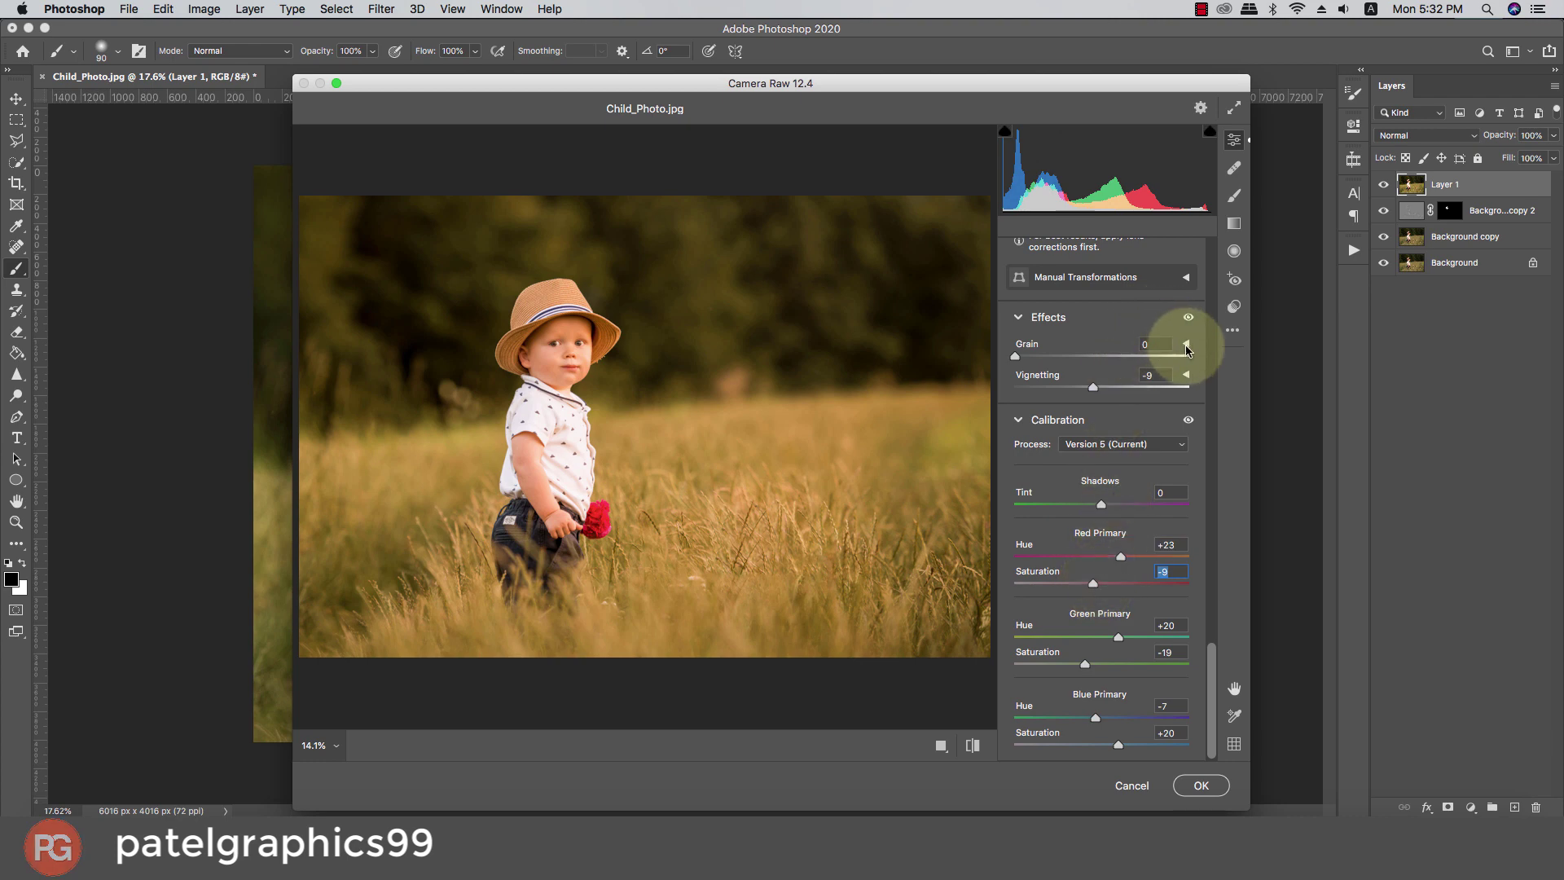
# Compare before/after views and raise Oranges luminance to +22
pyautogui.click(941, 746)
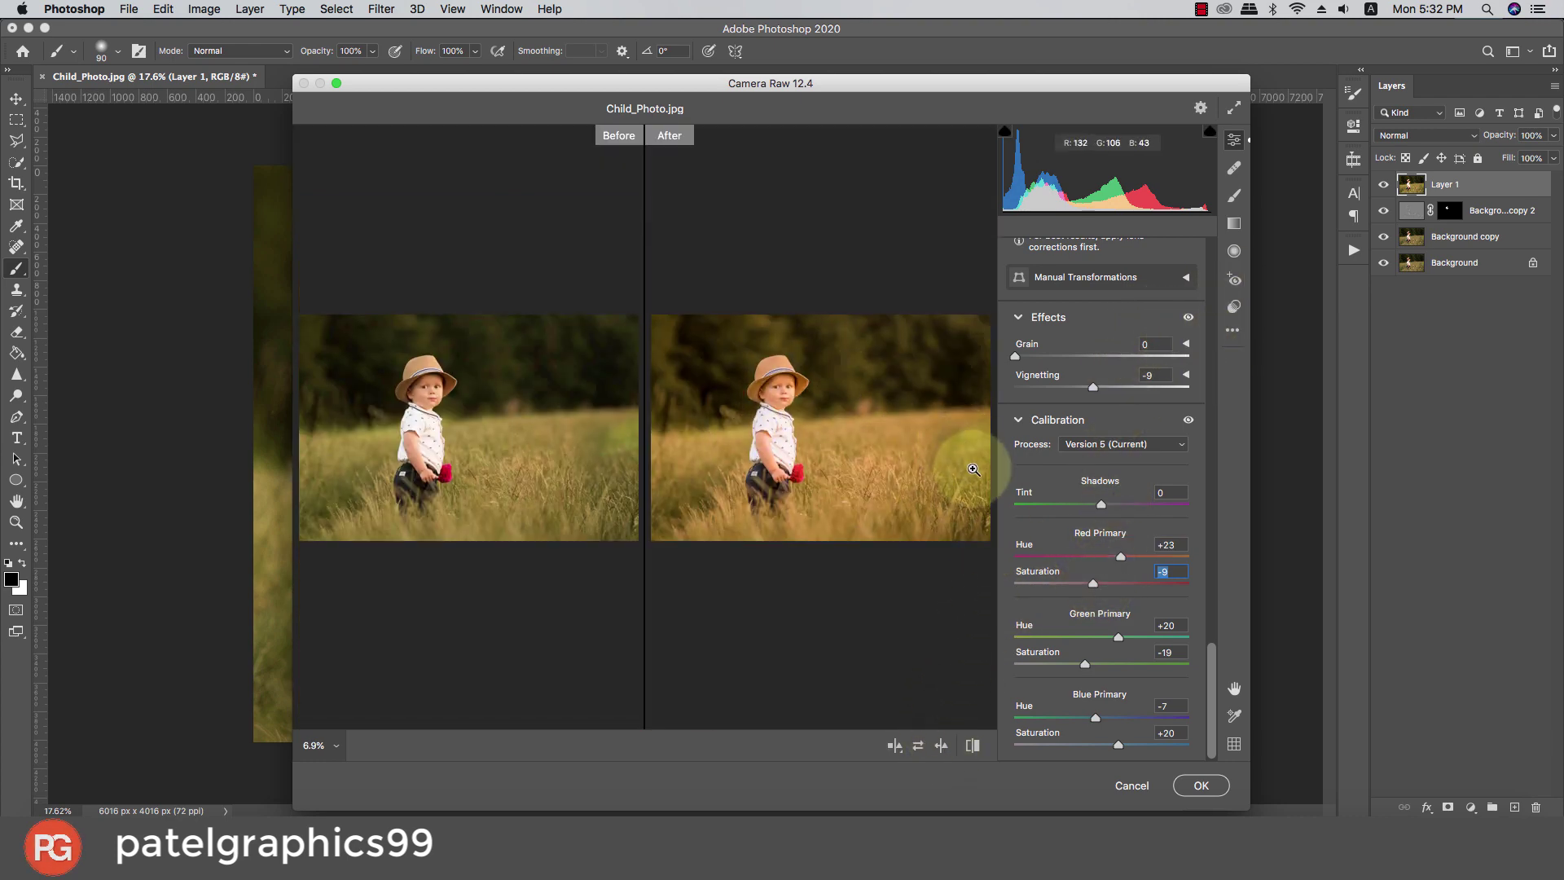
pyautogui.scroll(2, 1108, 540)
pyautogui.moveTo(1209, 662)
pyautogui.mouseDown()
pyautogui.moveTo(1206, 583)
pyautogui.moveTo(1169, 488)
pyautogui.mouseUp()
pyautogui.moveTo(1082, 351); pyautogui.dragTo(1097, 384)
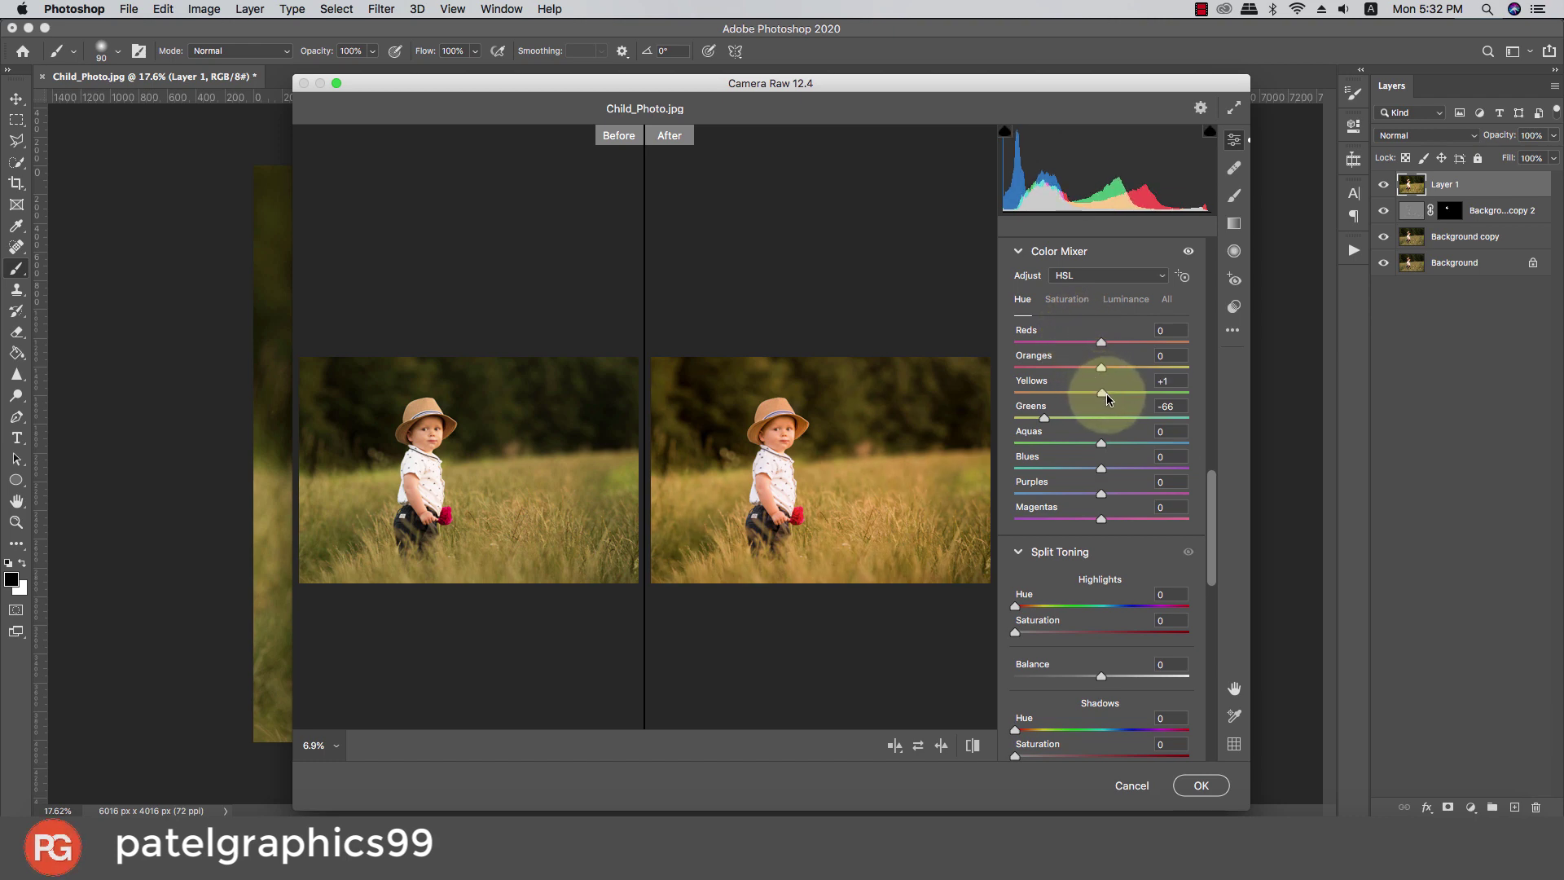
pyautogui.click(1067, 299)
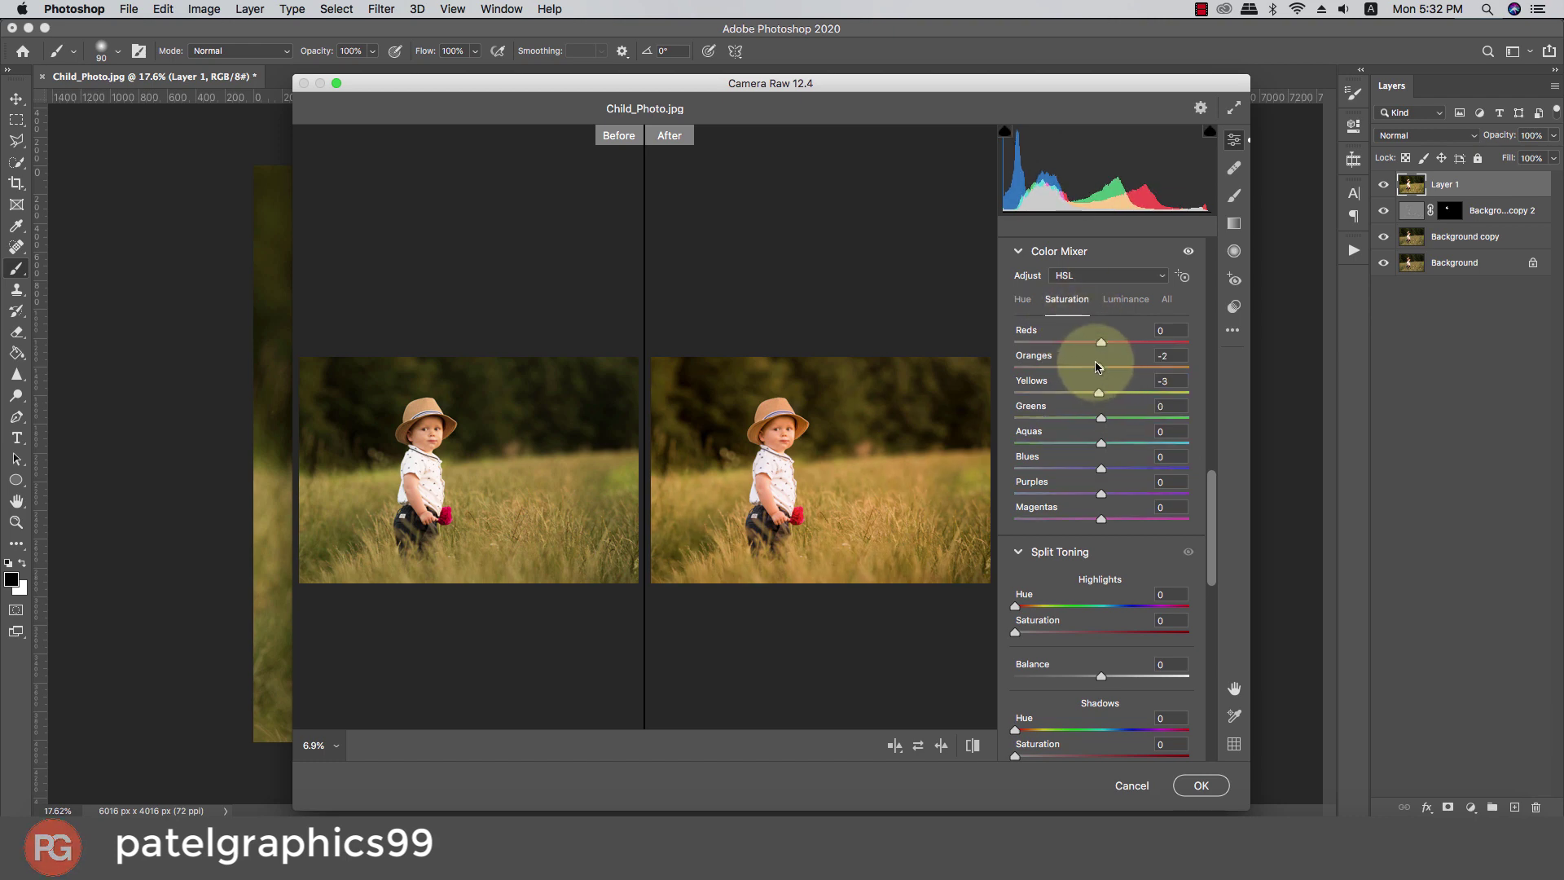
pyautogui.click(1125, 299)
pyautogui.moveTo(1101, 362); pyautogui.dragTo(1121, 369)
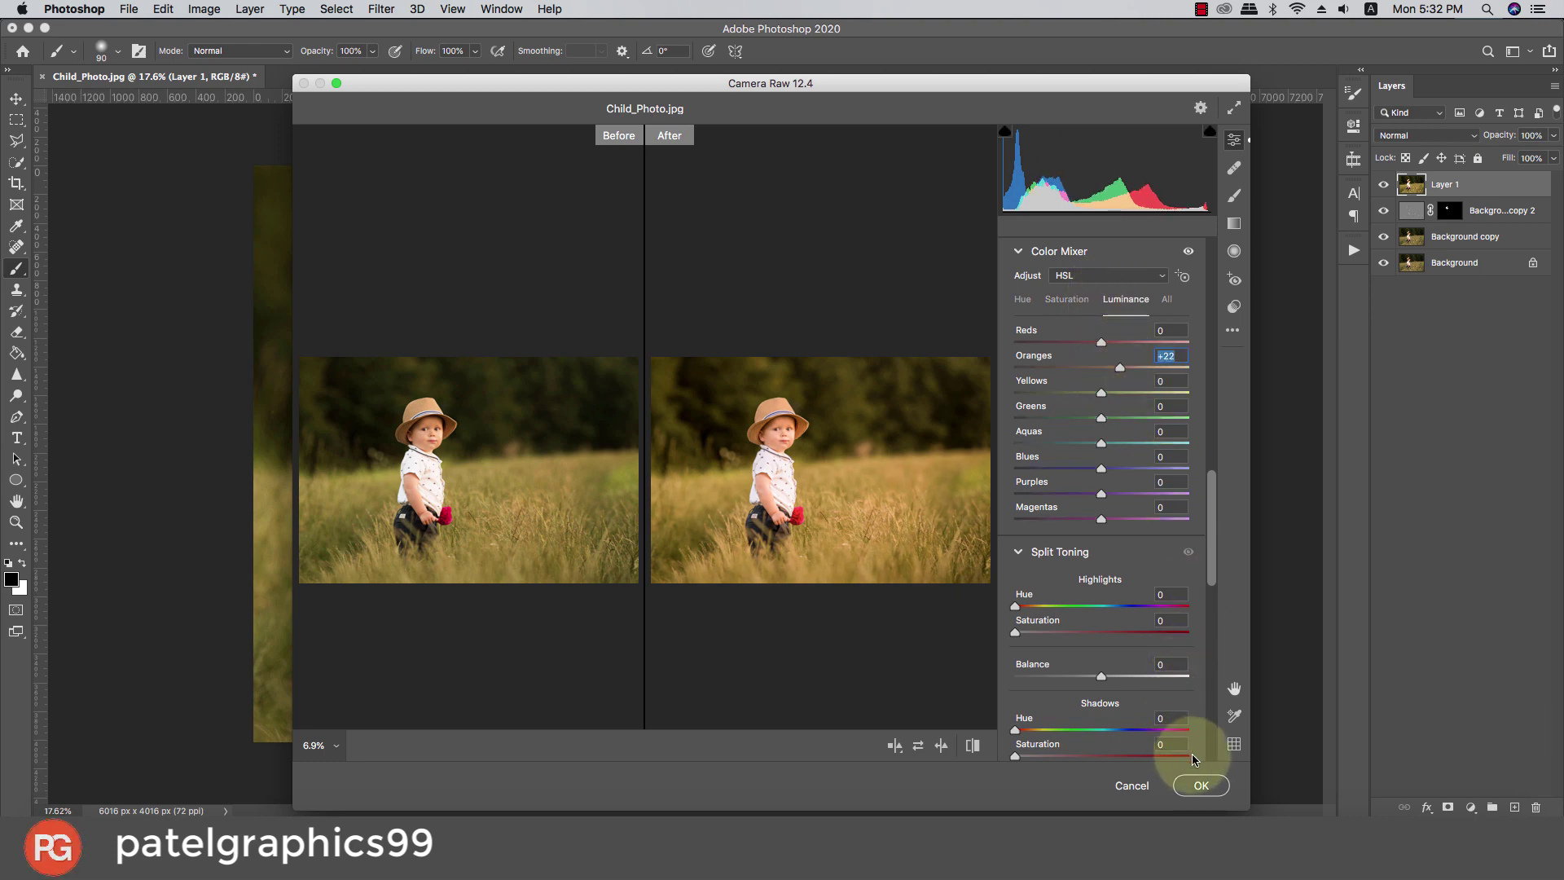
# Set Split Toning highlights to hue 22, saturation 10 and apply the Camera Raw grade
pyautogui.scroll(-3, 1059, 599)
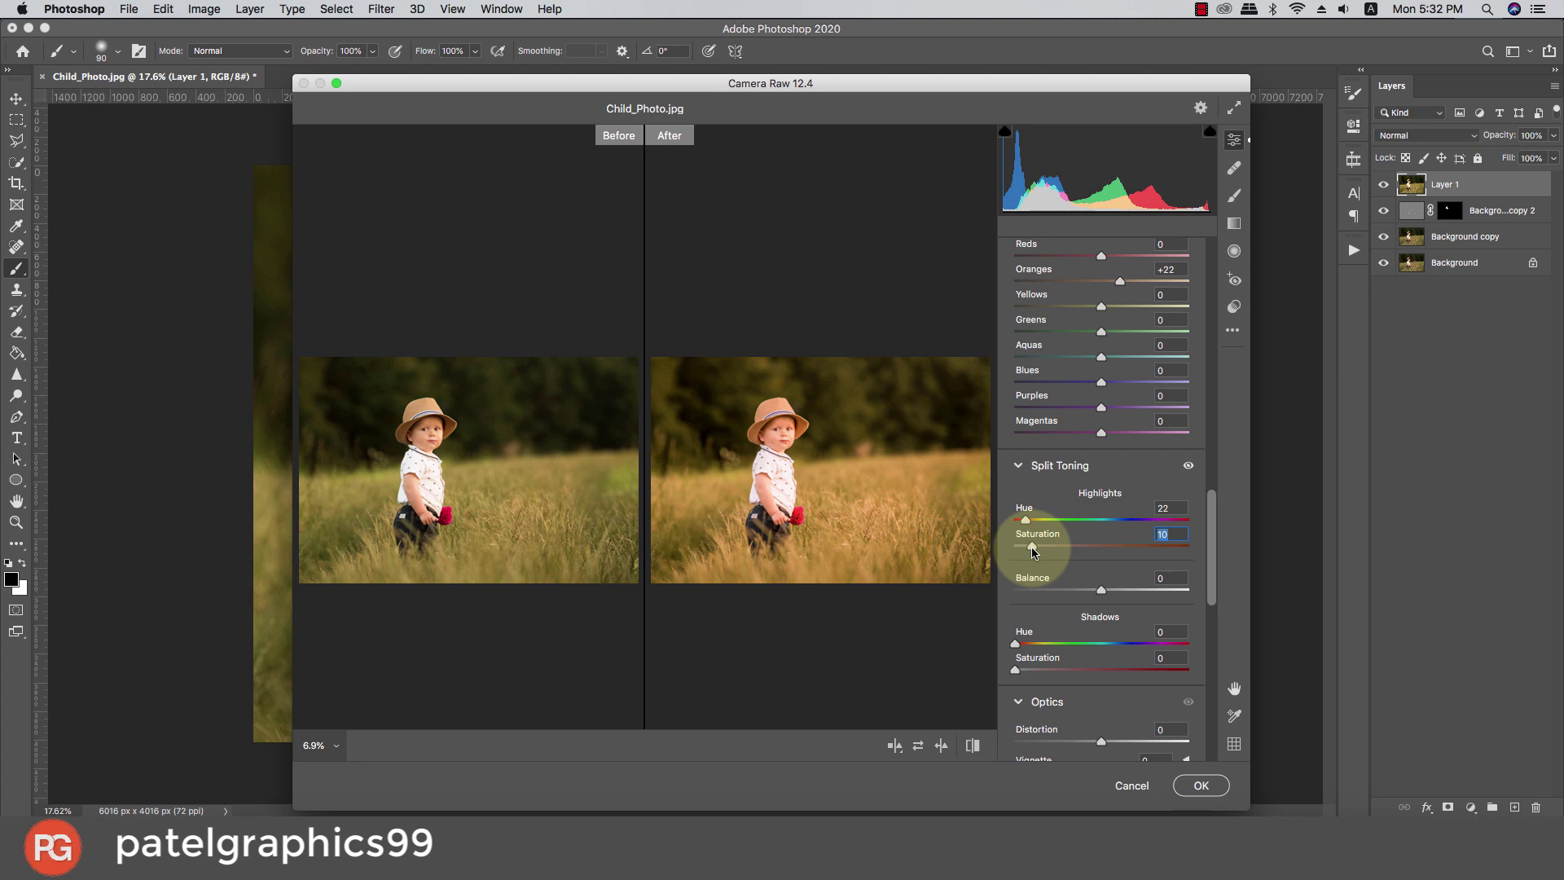
pyautogui.scroll(-3, 1120, 660)
pyautogui.scroll(-1, 1124, 663)
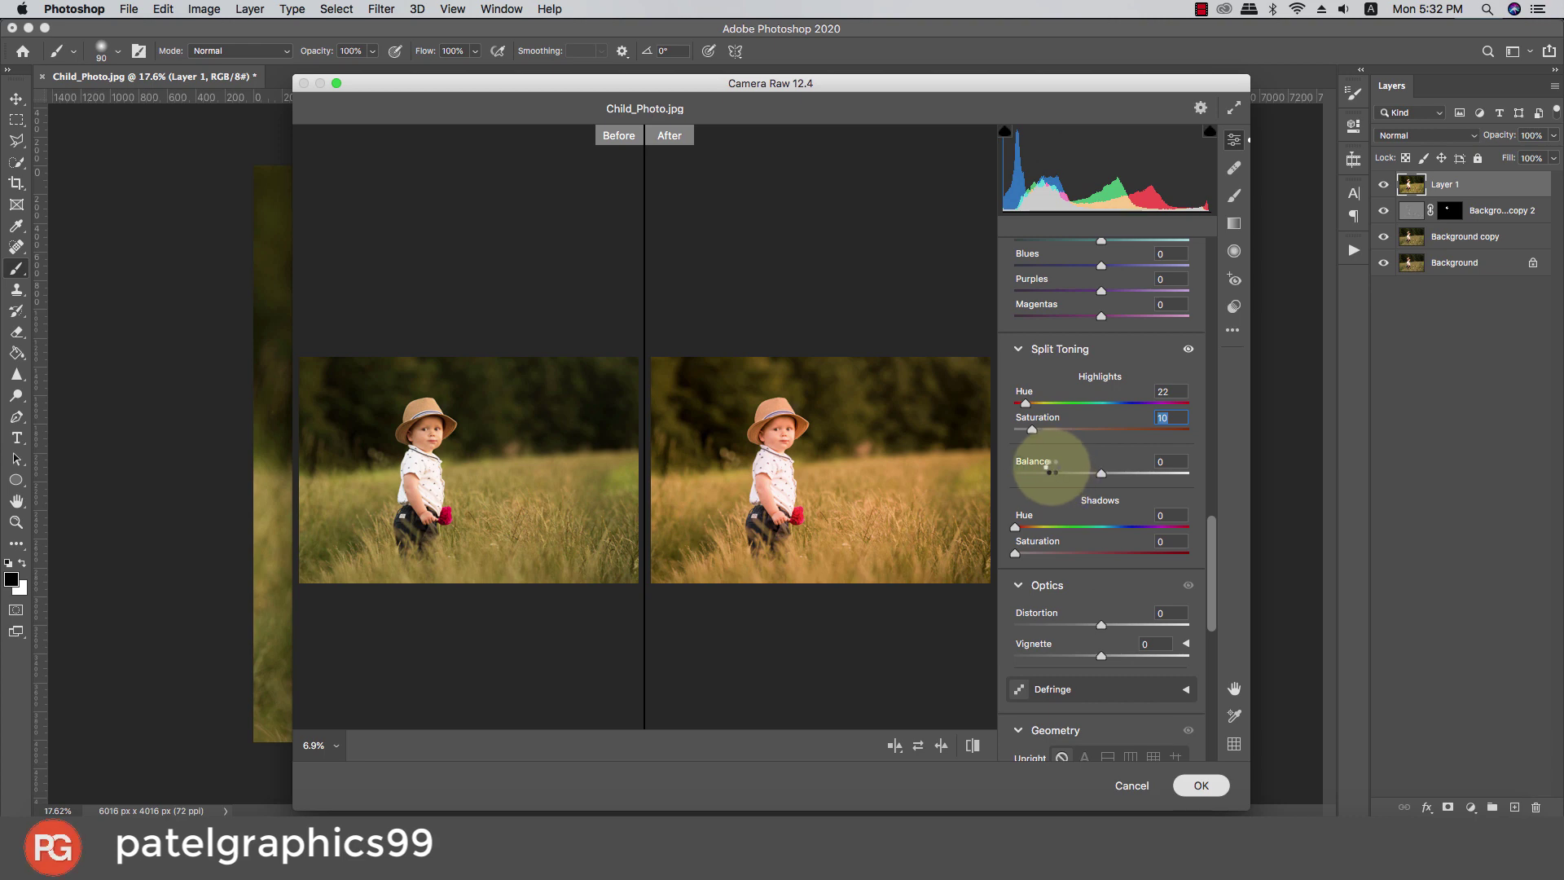
pyautogui.press('Return')
# Add a new Layer 2 and set the foreground colour to light orange
pyautogui.scroll(-3, 957, 448)
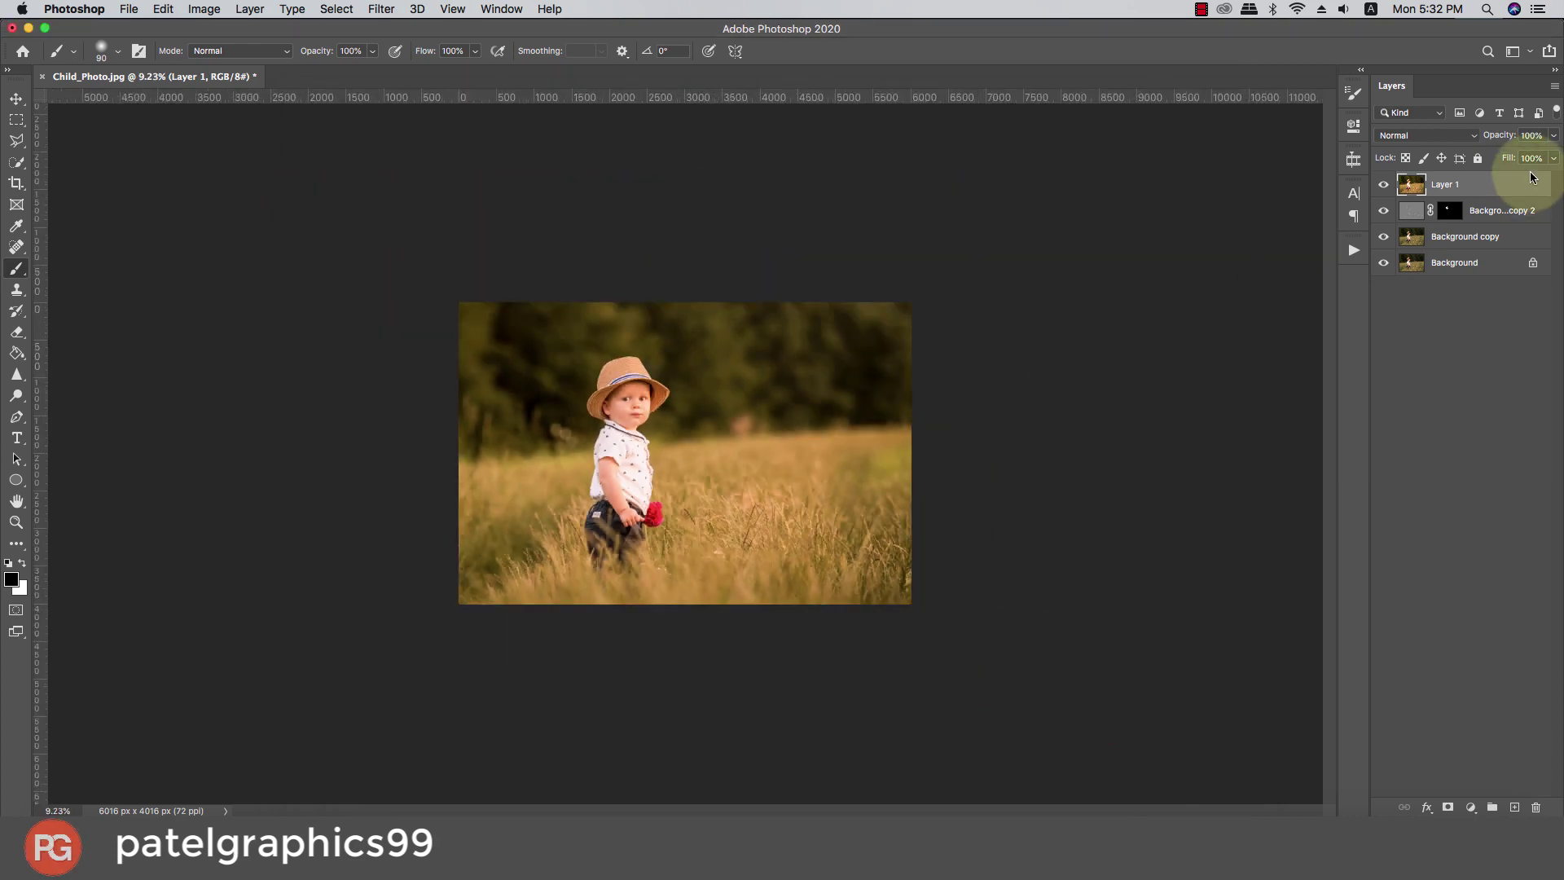
pyautogui.click(1514, 807)
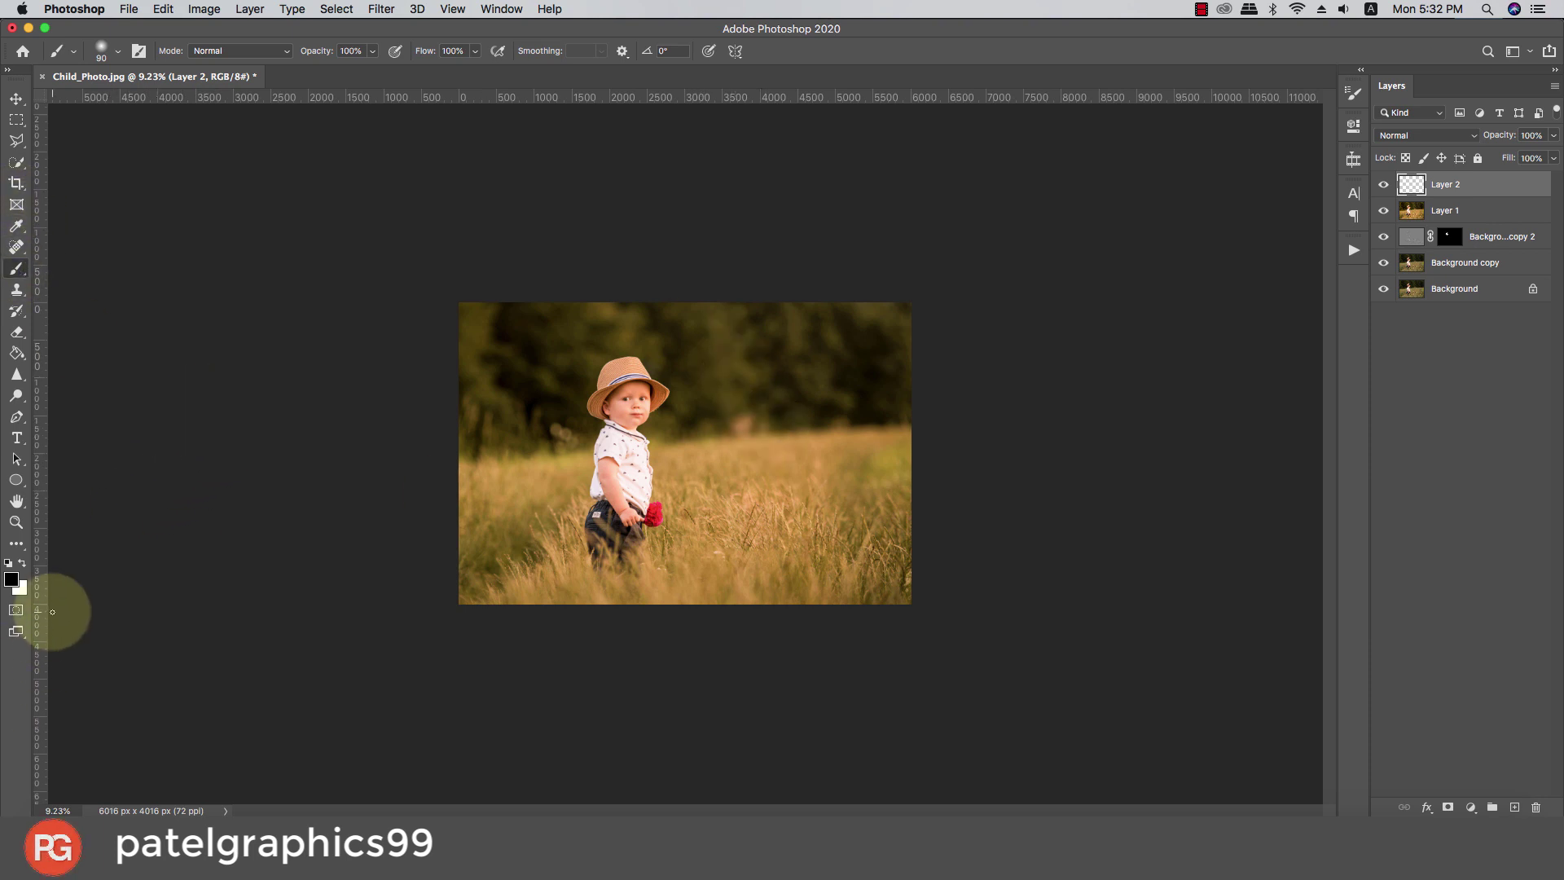
pyautogui.click(12, 579)
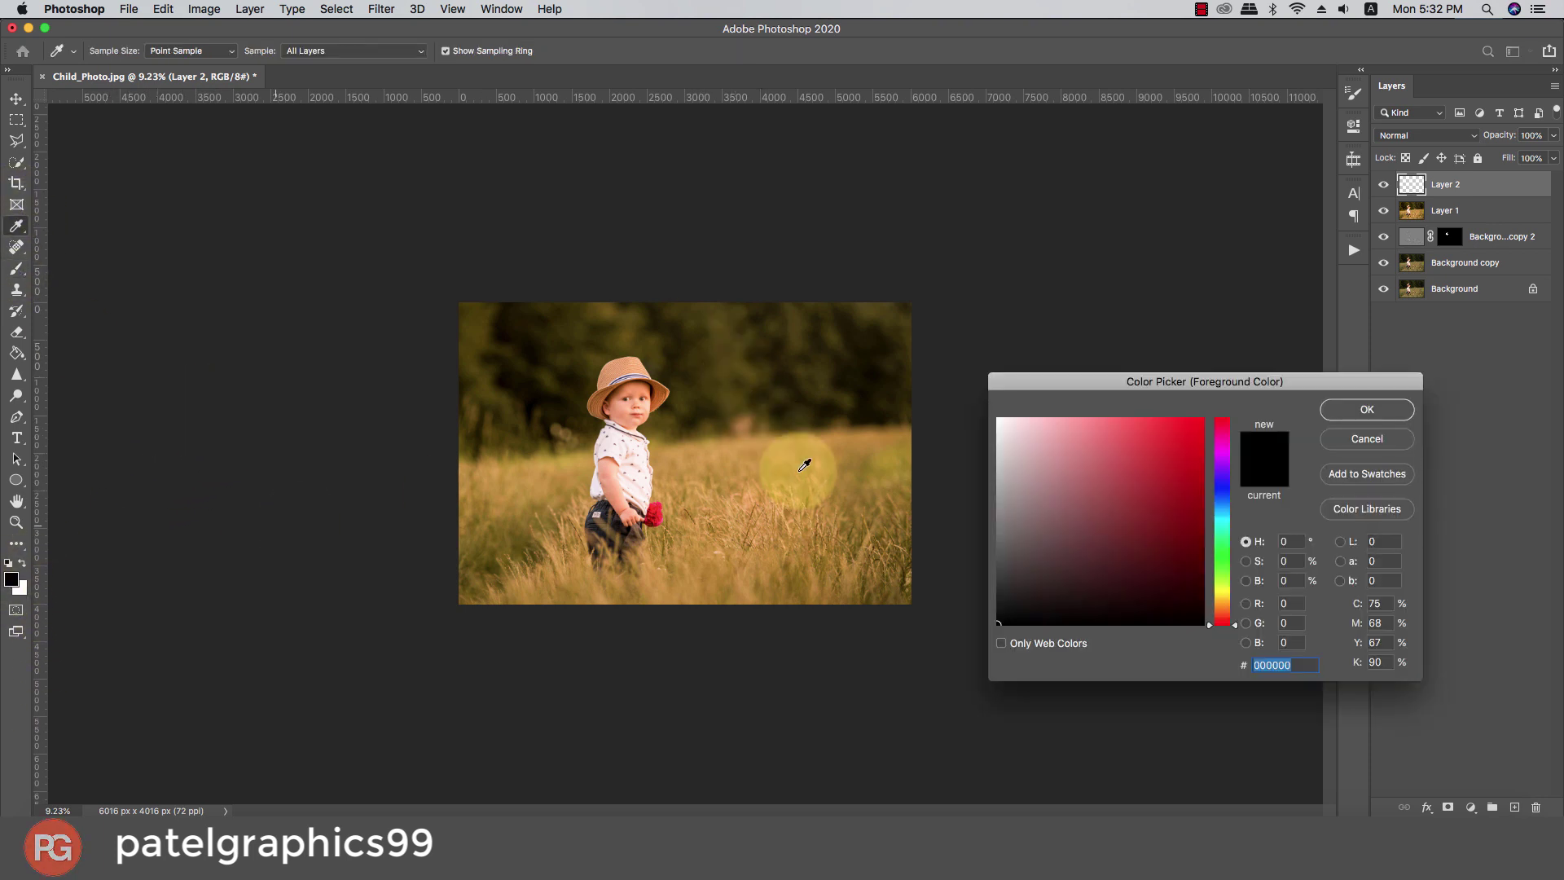
pyautogui.click(868, 428)
pyautogui.moveTo(1175, 422); pyautogui.dragTo(1142, 398)
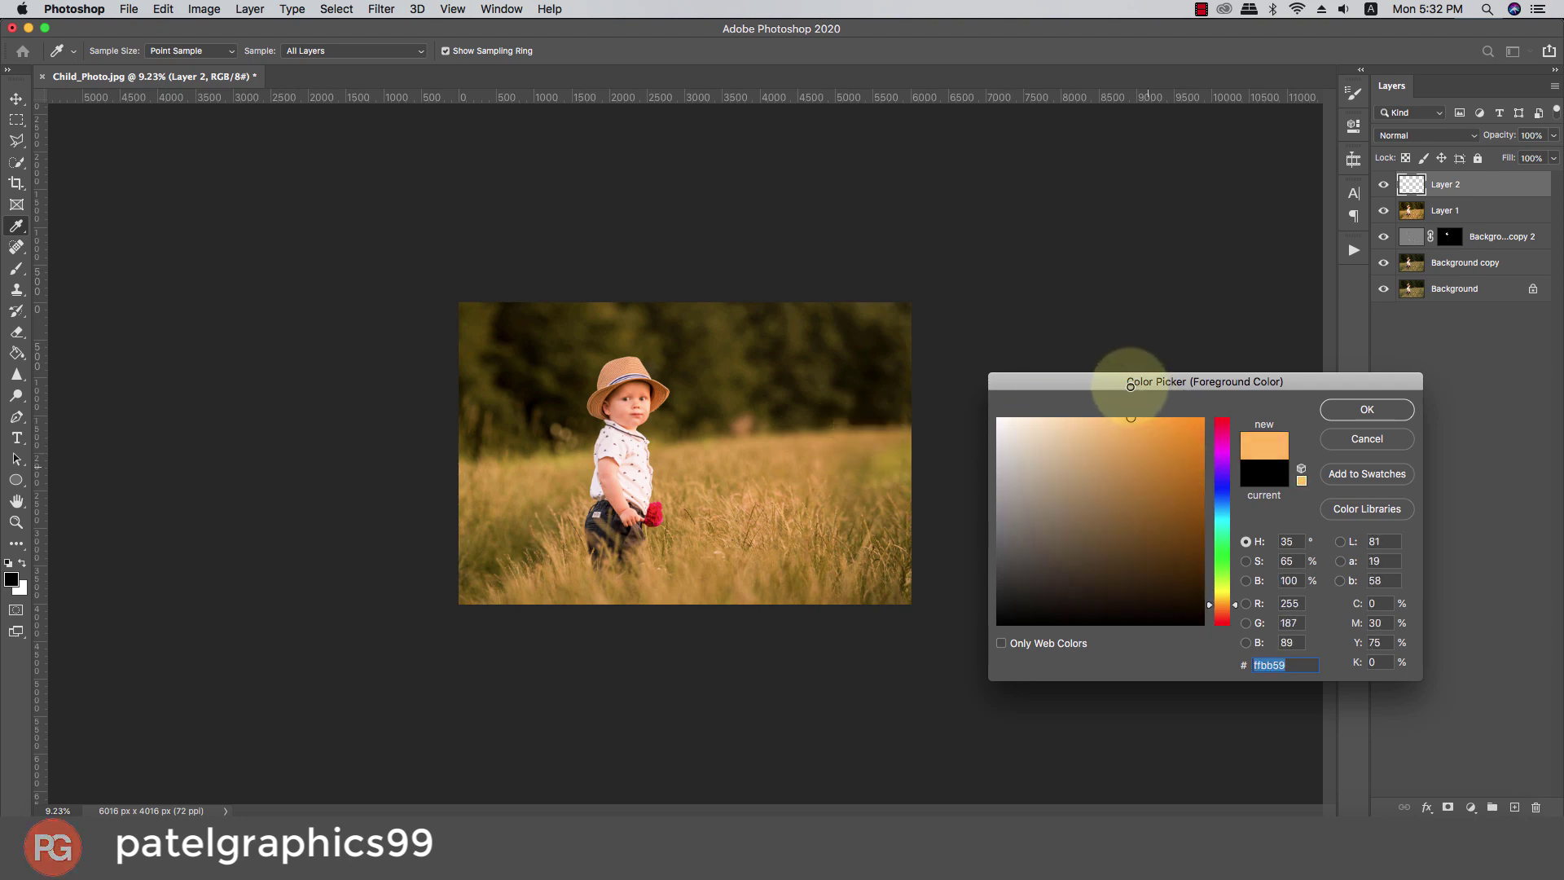
pyautogui.click(1352, 409)
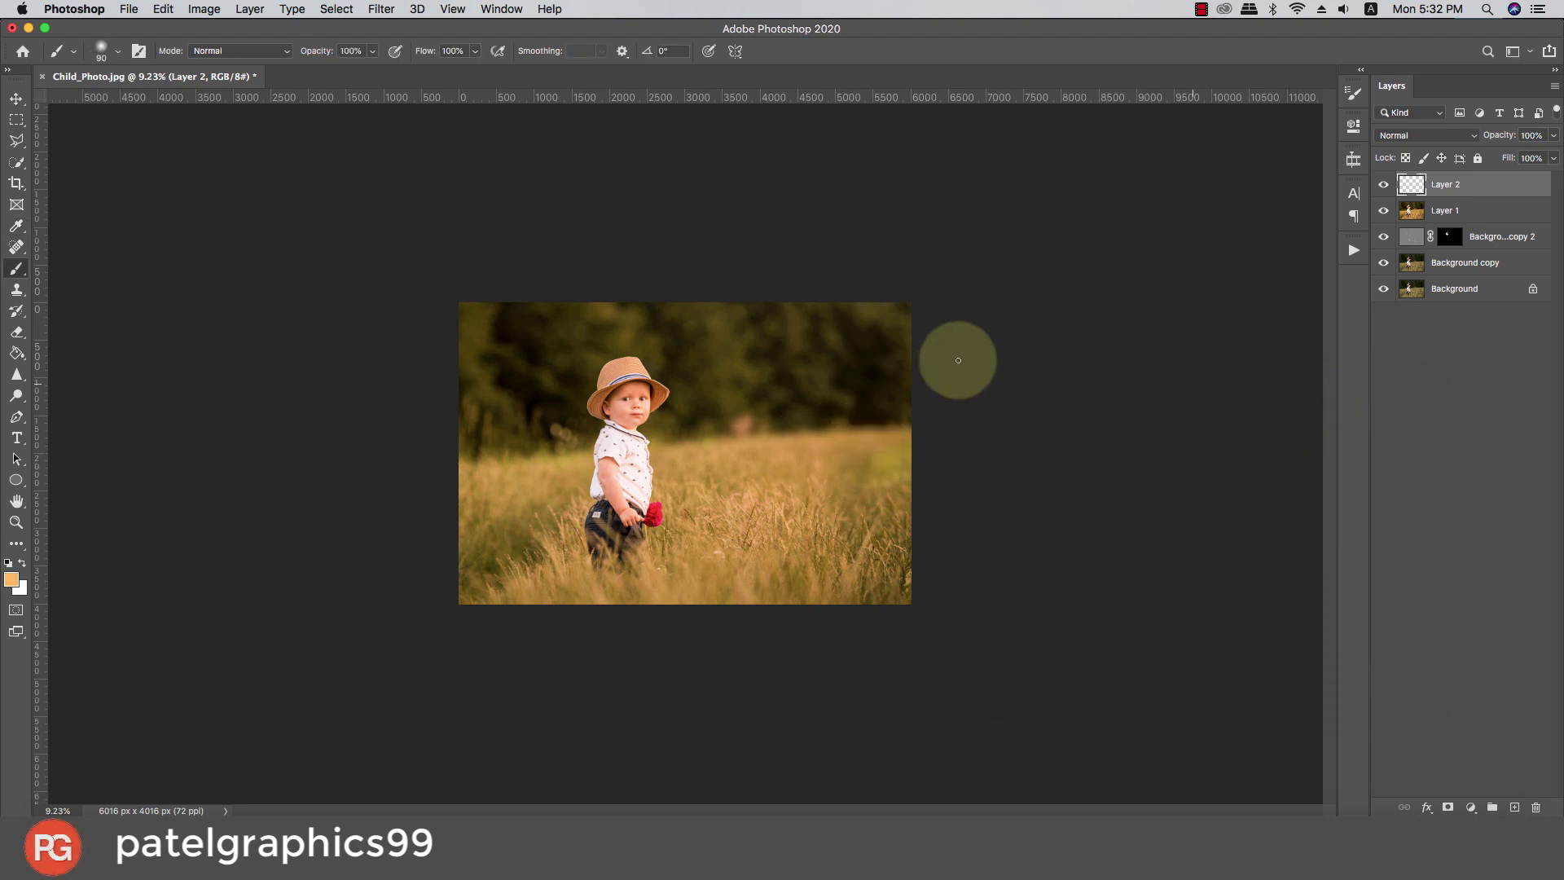
# Enlarge the soft brush and paint an orange glow at the photo's top-right edge
pyautogui.press(']')
pyautogui.press(']')
pyautogui.press(']')
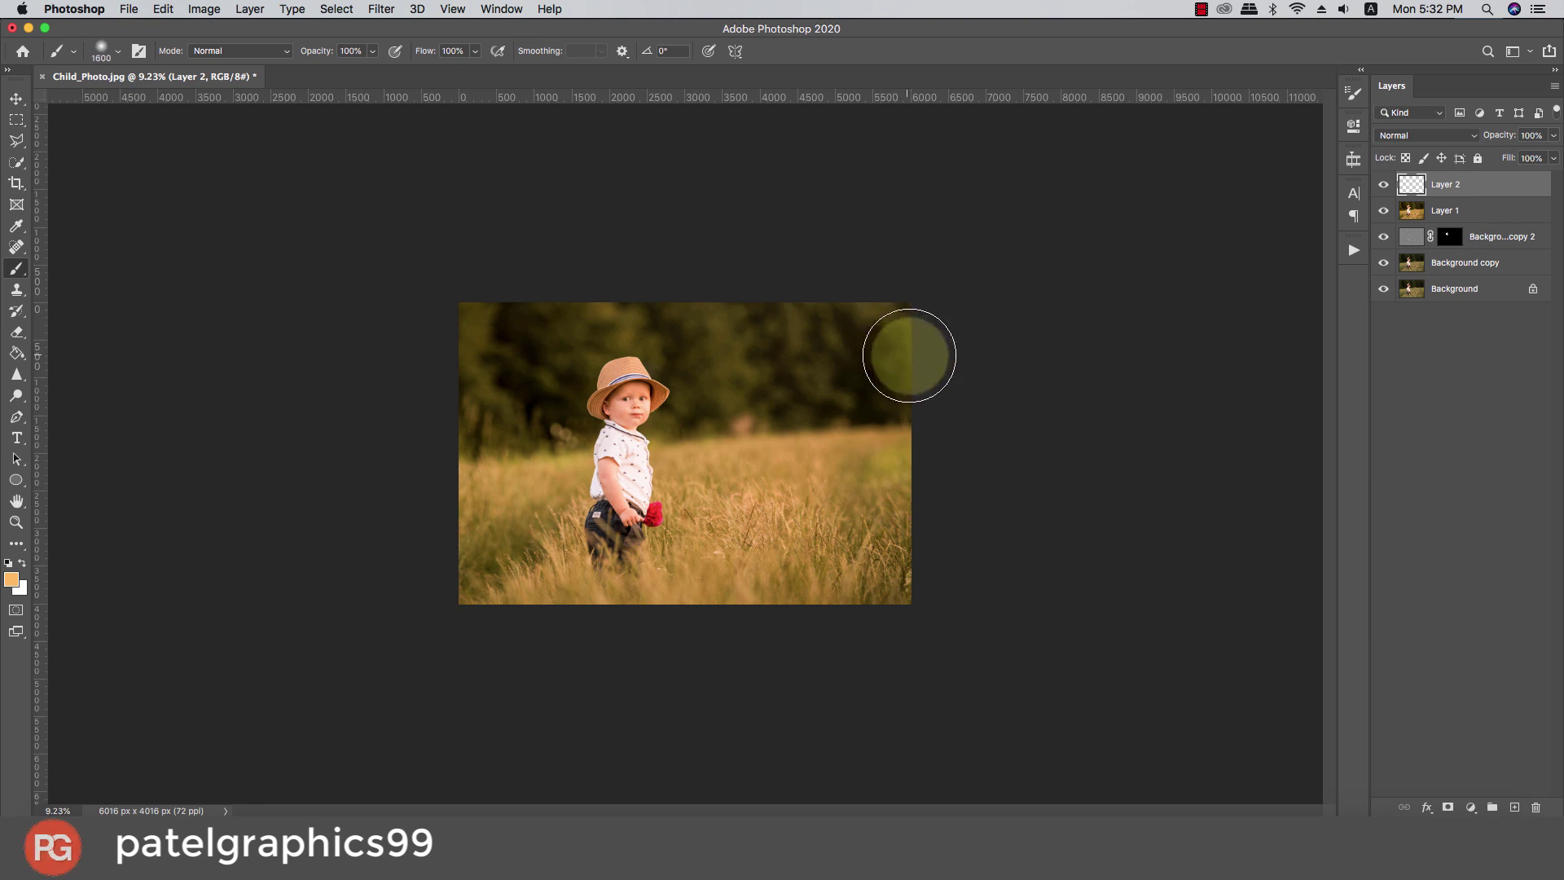
pyautogui.moveTo(909, 355); pyautogui.dragTo(932, 386)
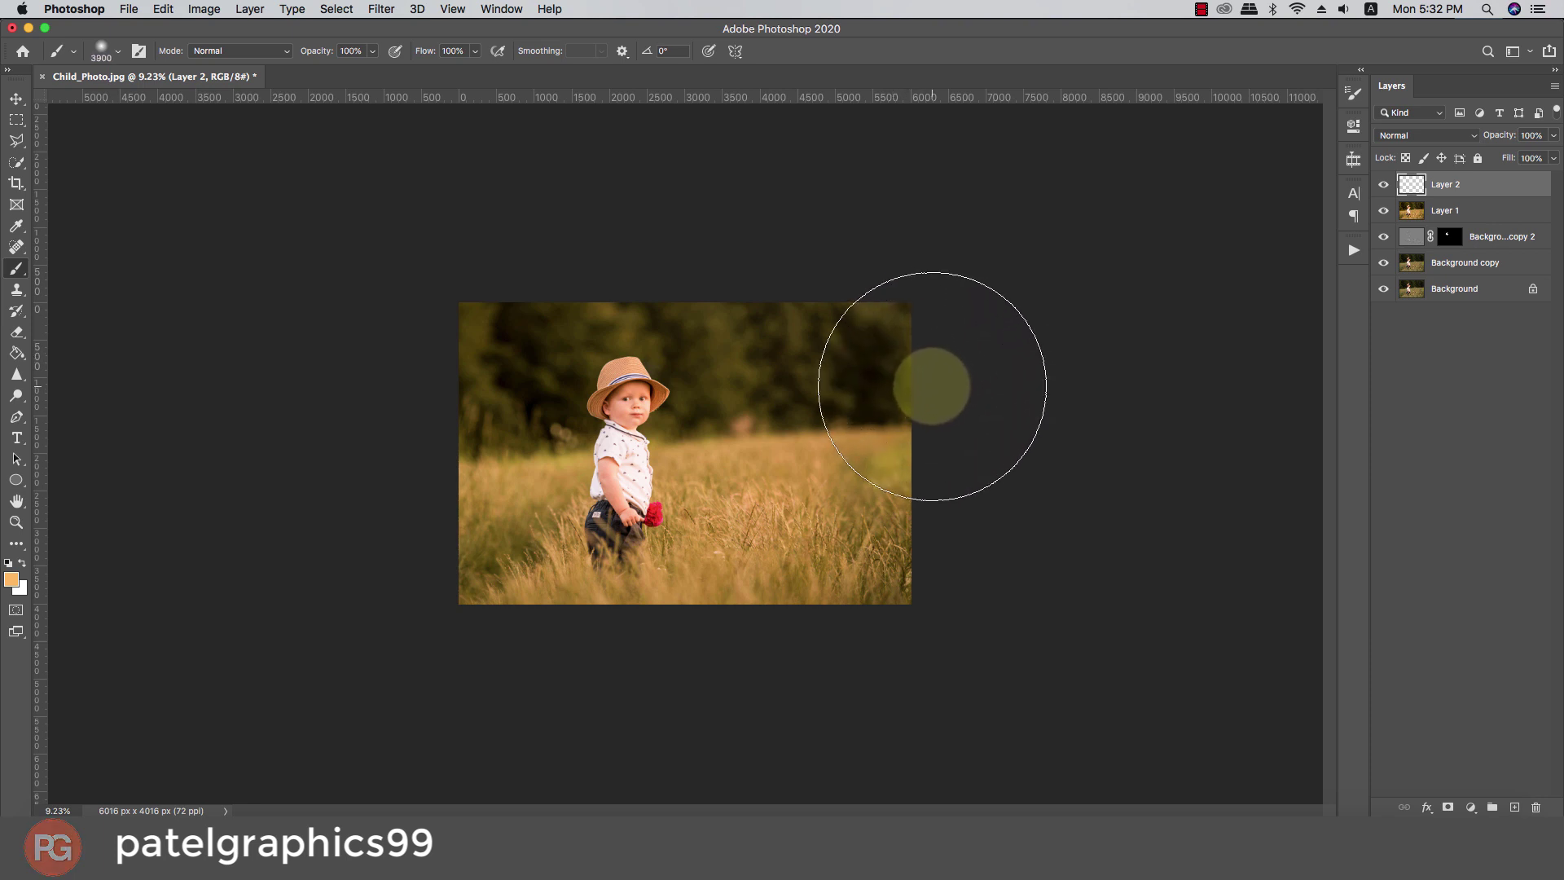
pyautogui.moveTo(932, 386); pyautogui.dragTo(932, 375)
pyautogui.click(931, 346)
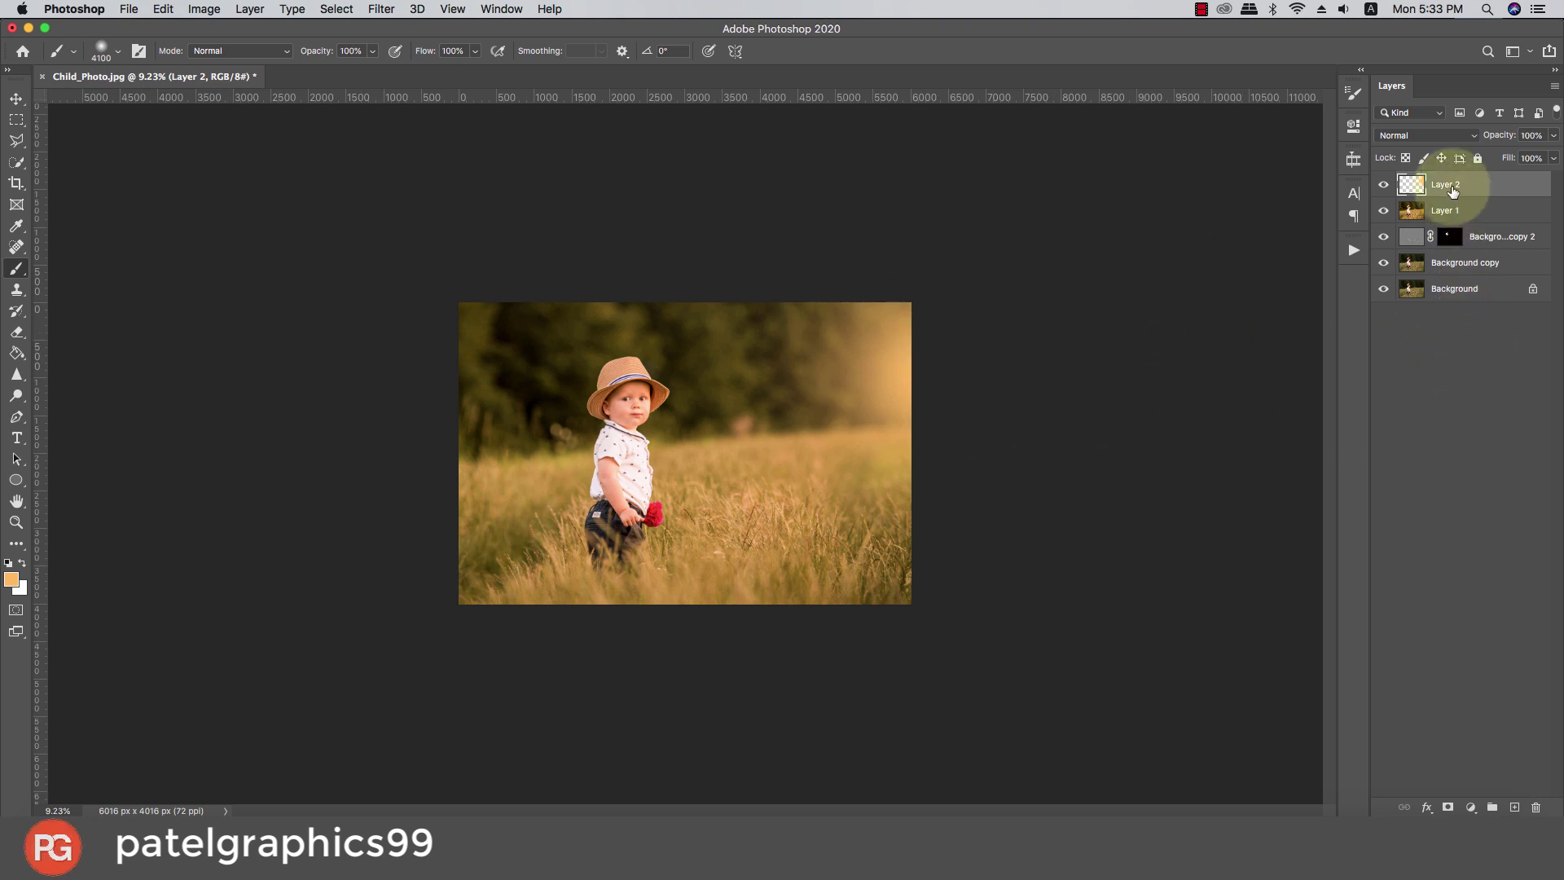
pyautogui.hotkey('ctrl', 't')
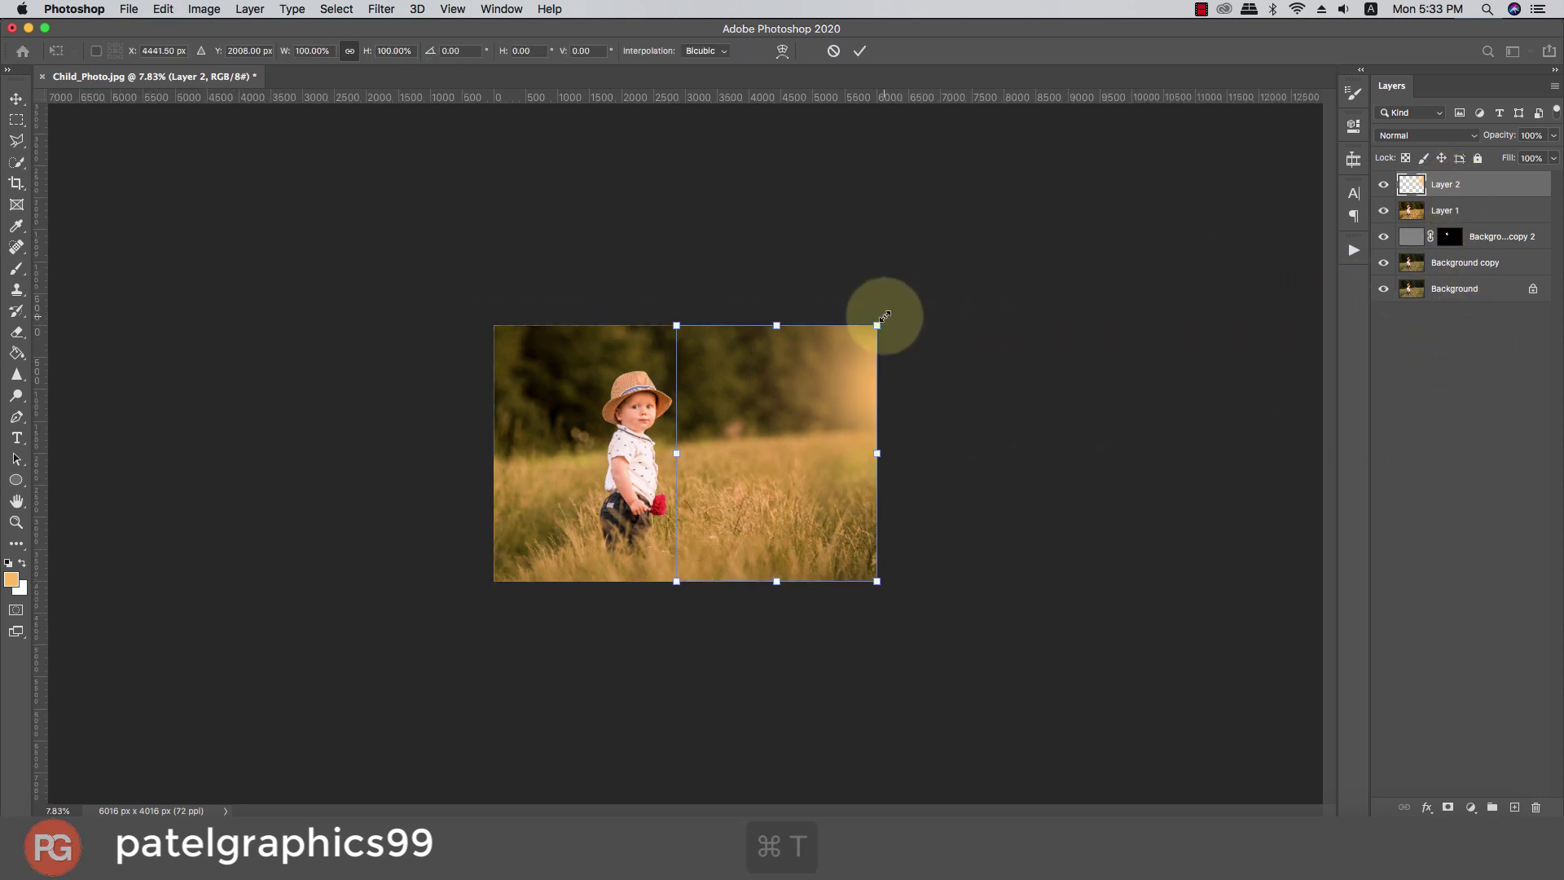
# Scale up and reposition the orange glow across the upper right, shortening its height
pyautogui.moveTo(878, 325); pyautogui.dragTo(828, 426)
pyautogui.moveTo(904, 279); pyautogui.dragTo(864, 350)
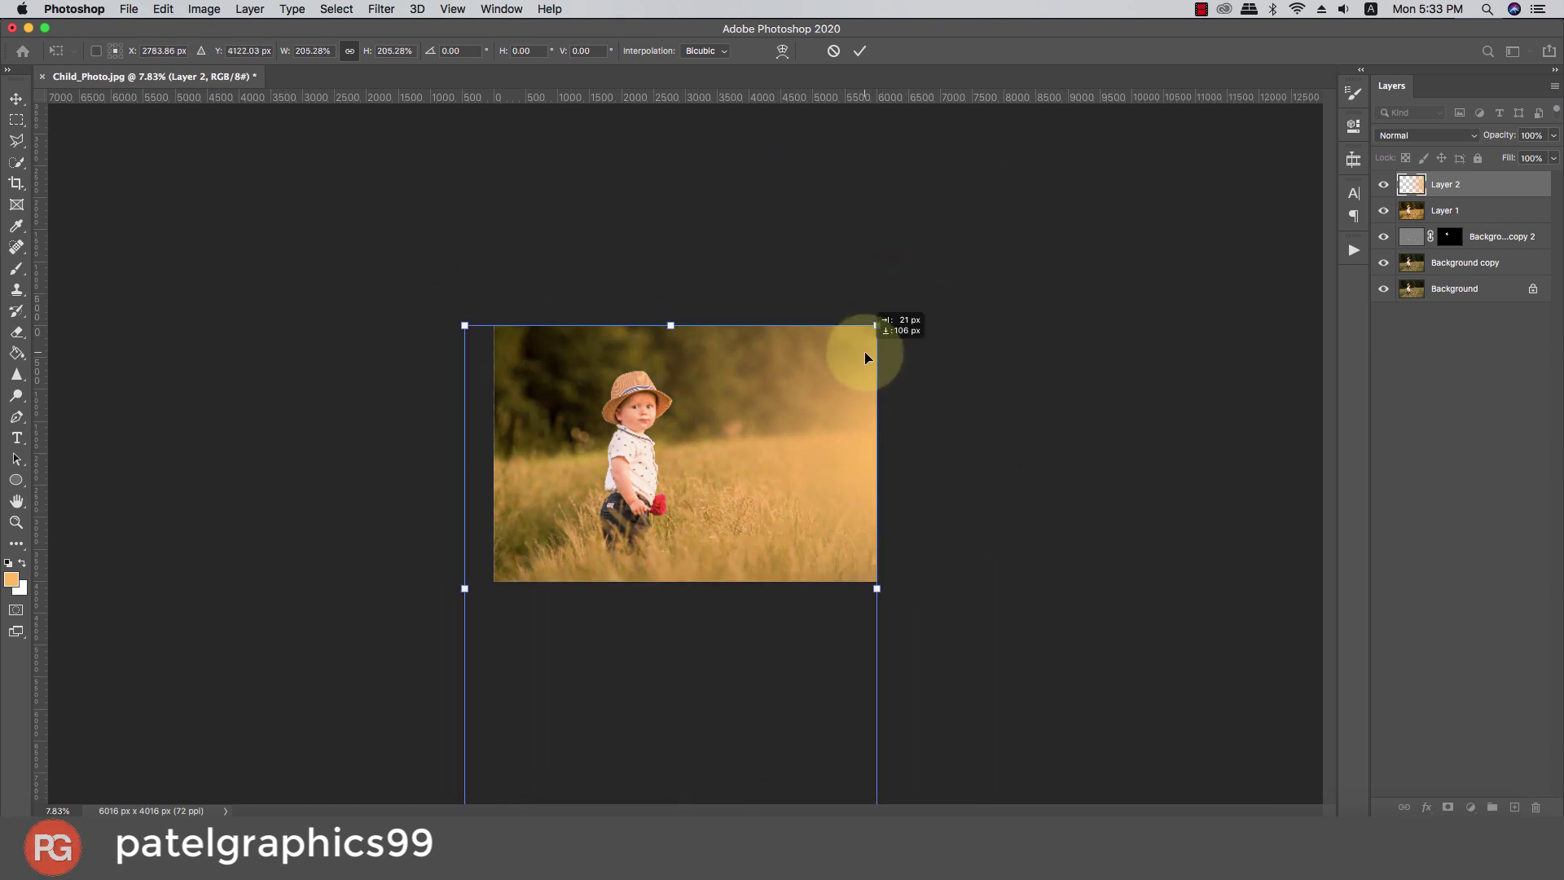
pyautogui.scroll(-5, 838, 401)
pyautogui.moveTo(681, 599); pyautogui.dragTo(702, 541)
pyautogui.scroll(5, 715, 468)
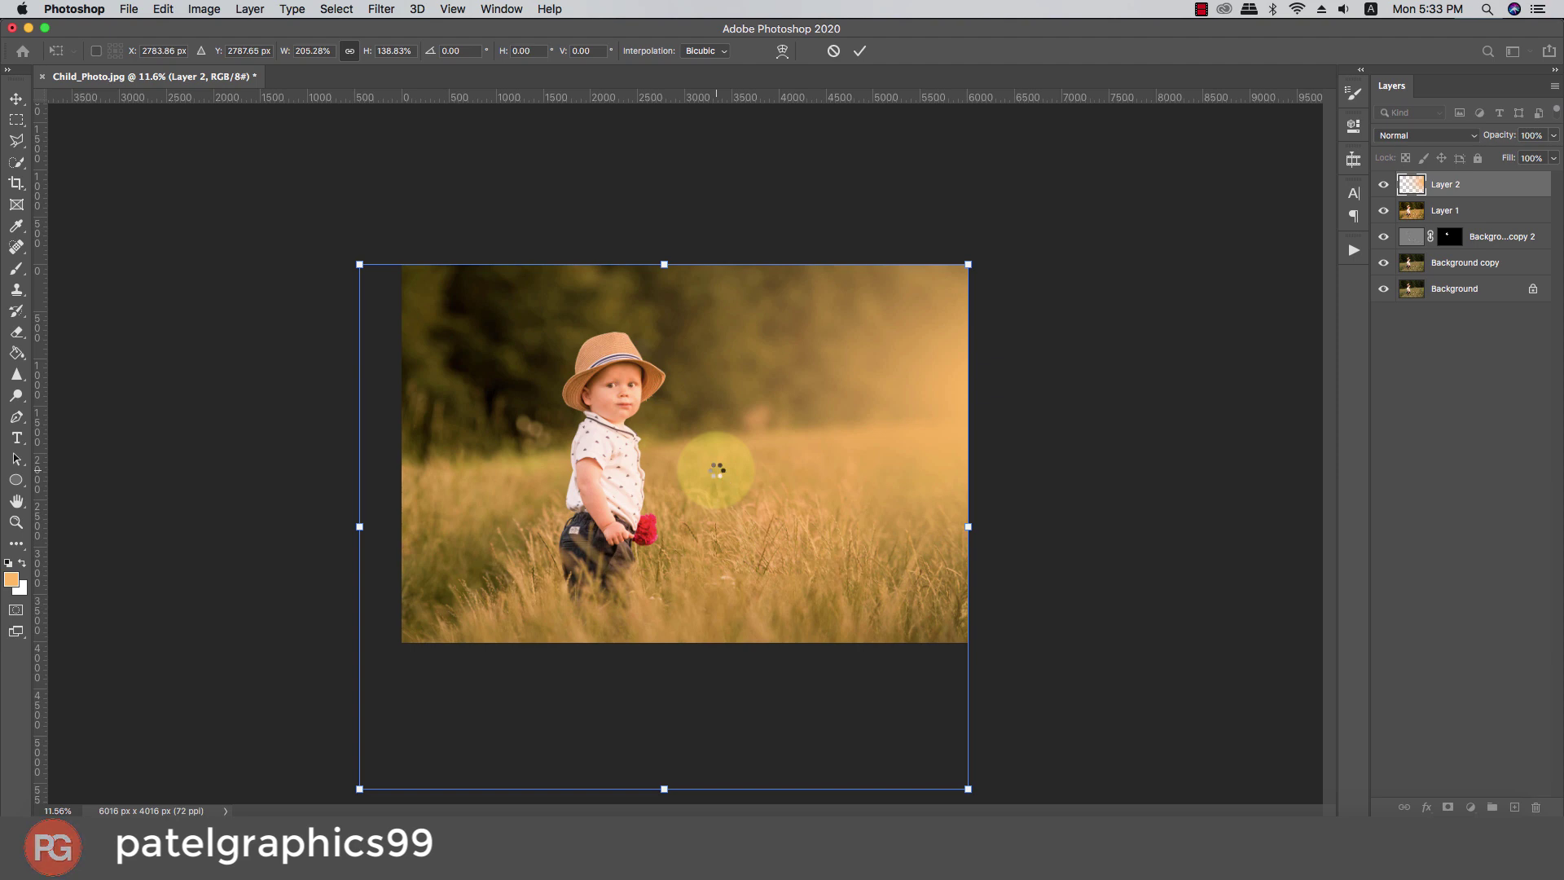
pyautogui.press('Return')
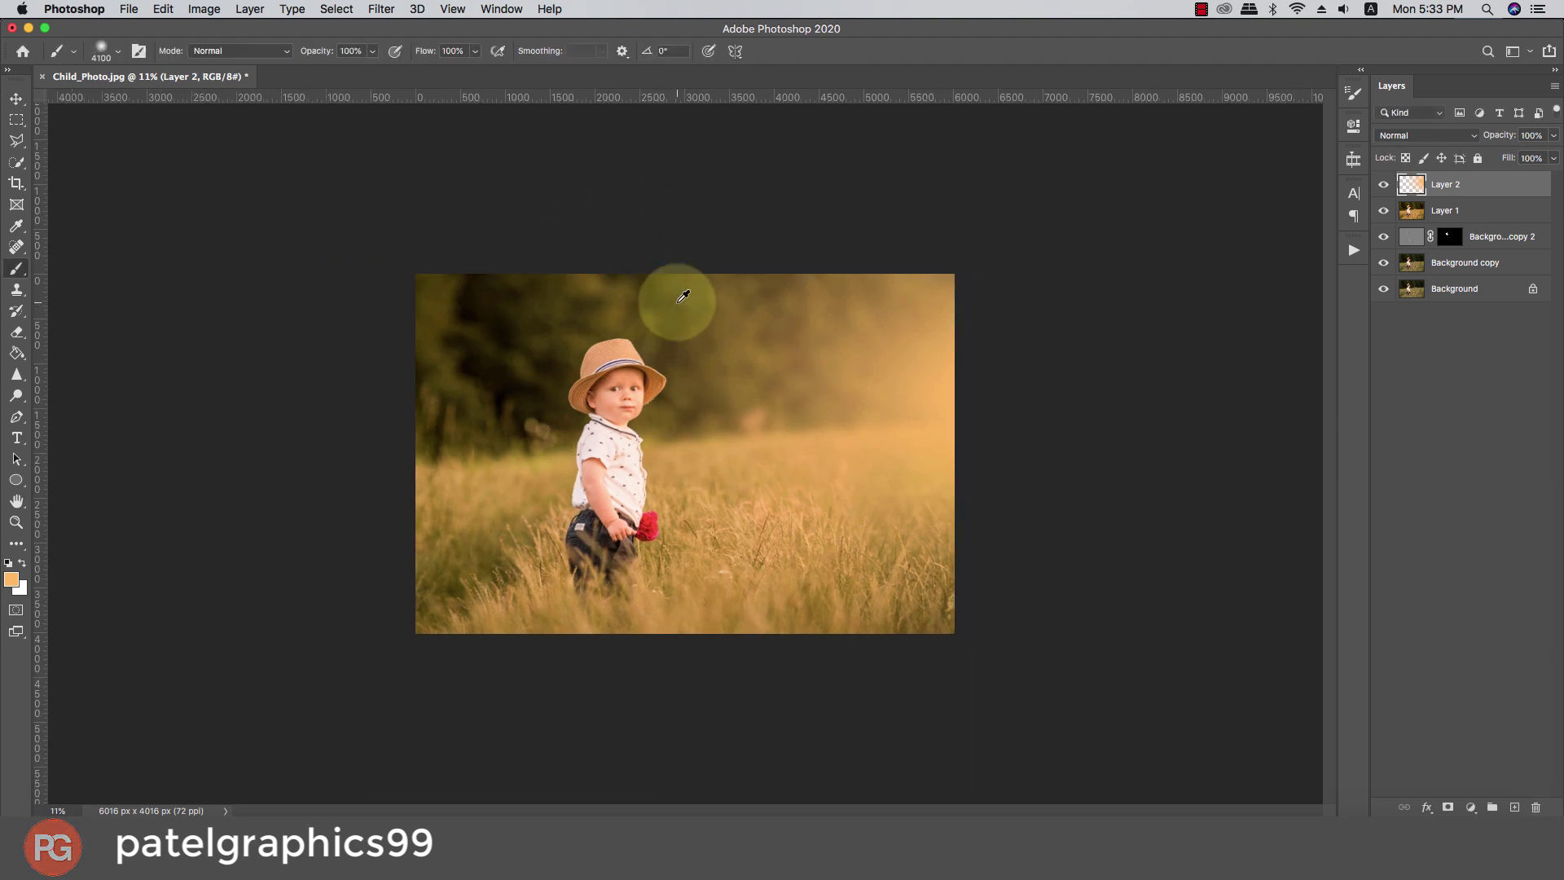
# Set Layer 2's blend mode to Screen
pyautogui.scroll(1, 680, 296)
pyautogui.click(1397, 136)
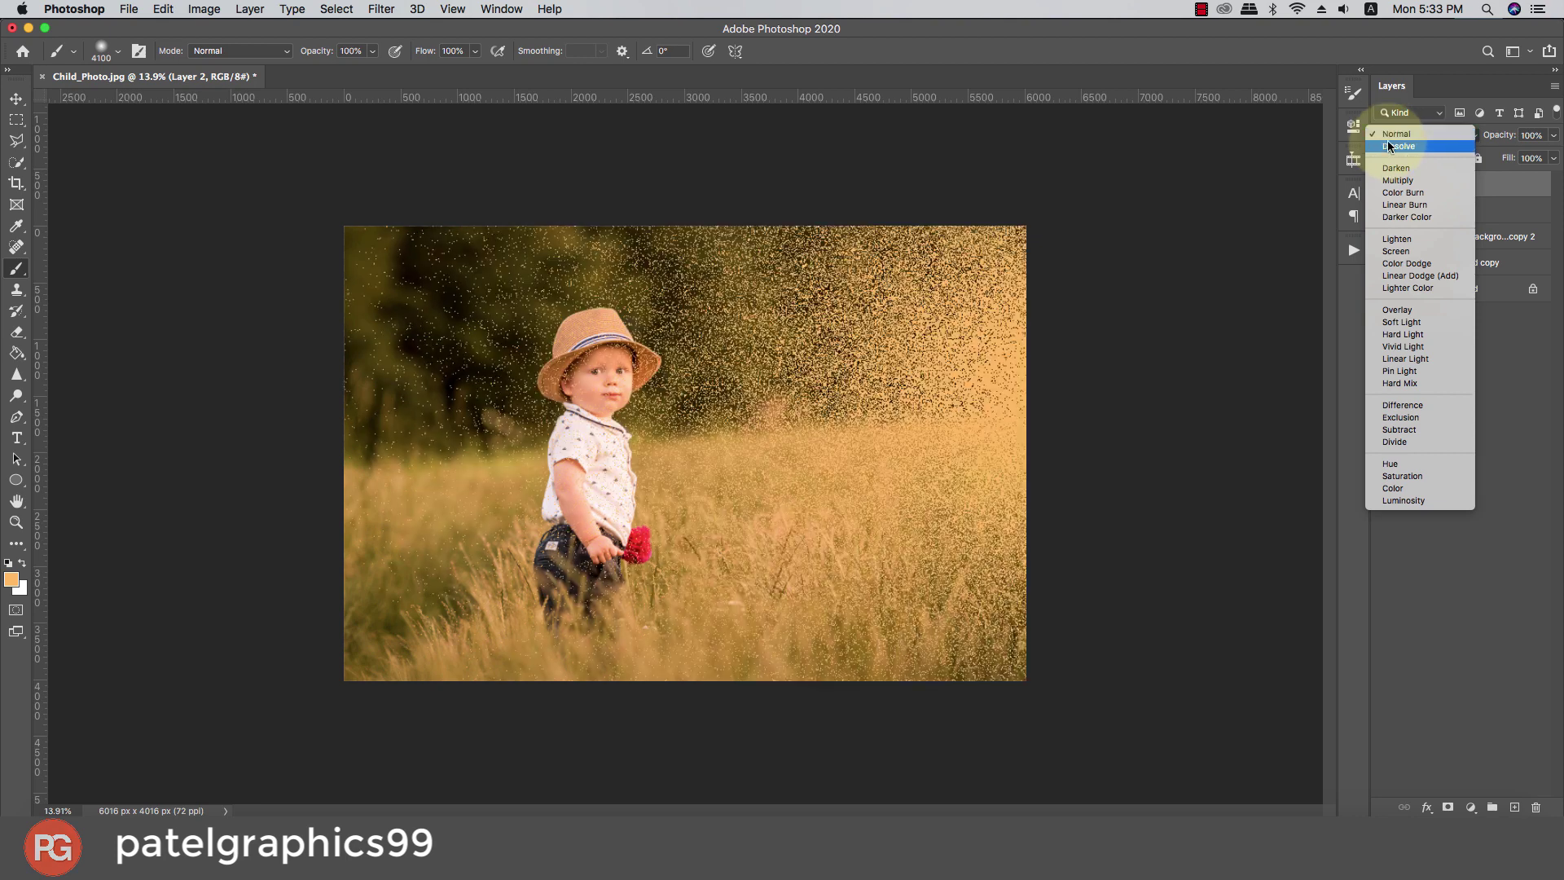
pyautogui.click(1393, 252)
pyautogui.scroll(-1, 1005, 237)
# Add a new Layer 3 and fill it with solid black using the Paint Bucket
pyautogui.scroll(-1, 969, 252)
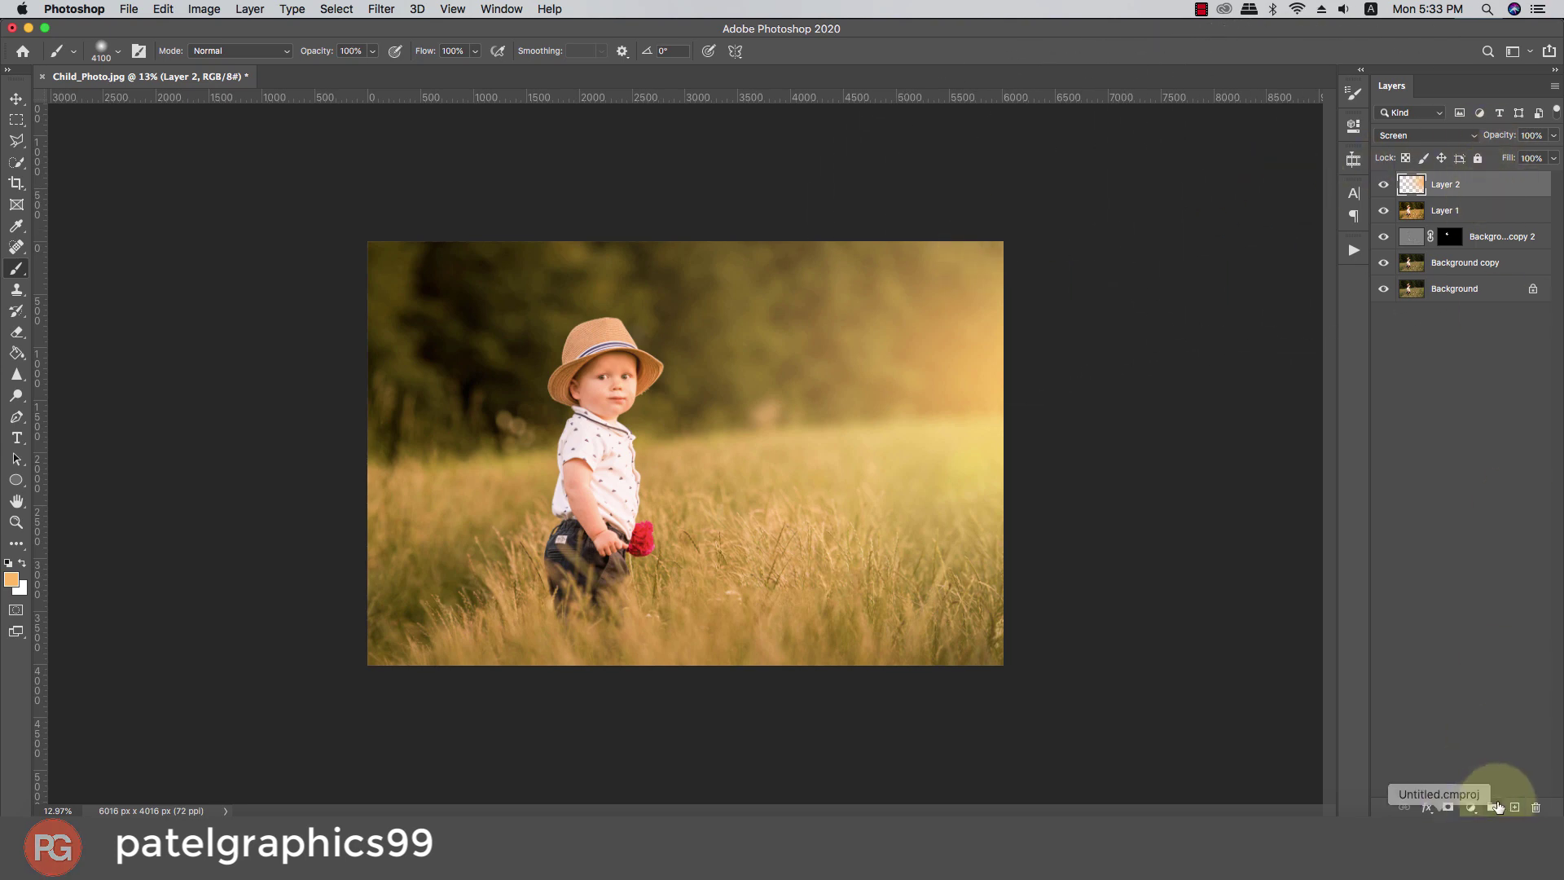
pyautogui.click(1498, 807)
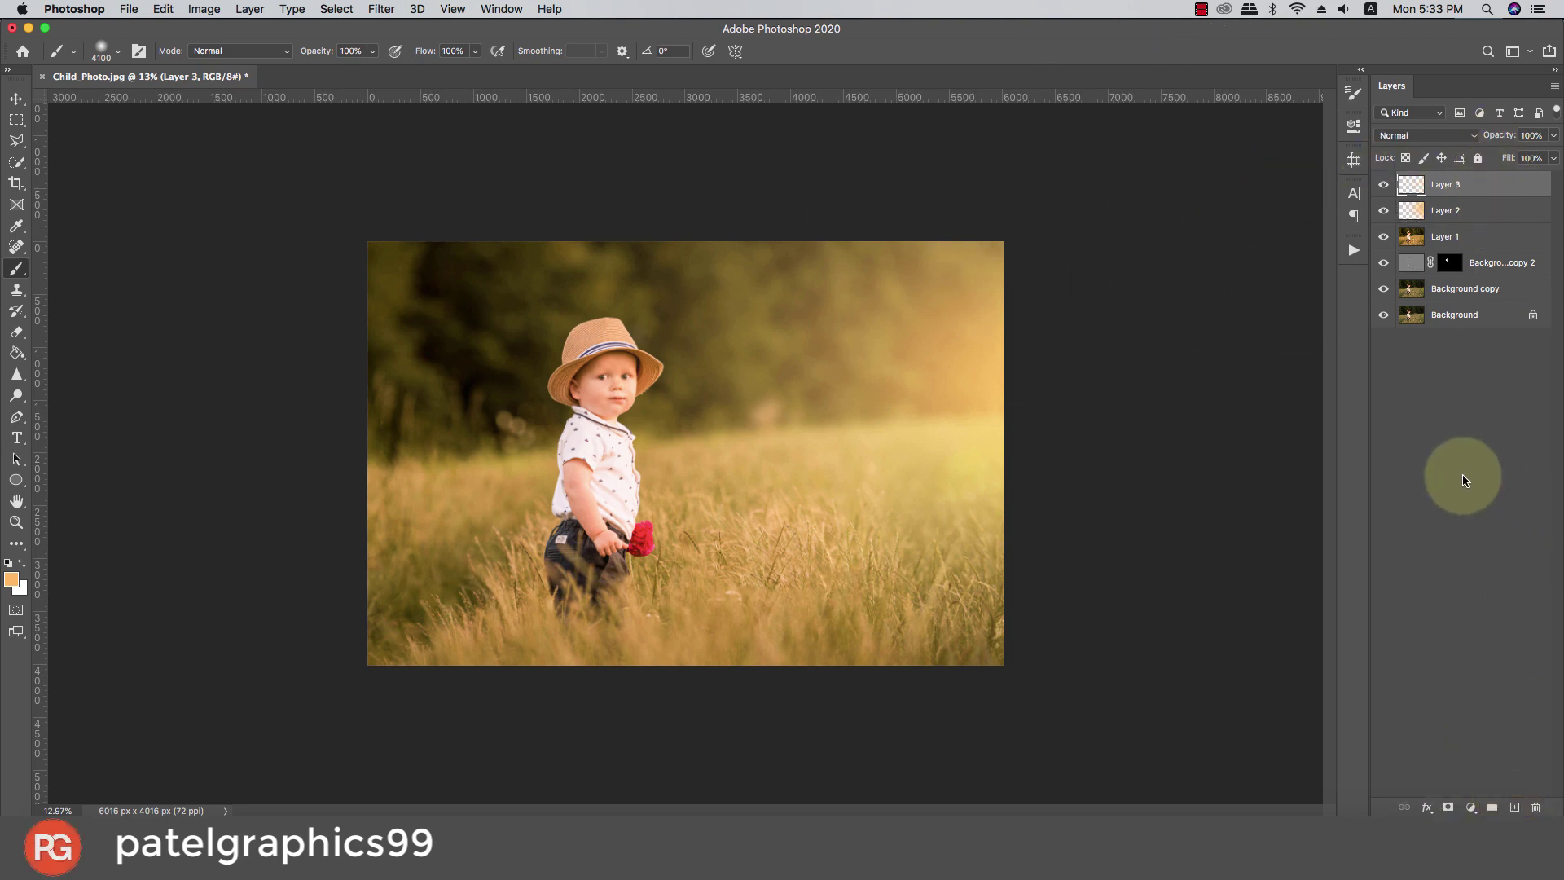
pyautogui.press('f')
pyautogui.press('g')
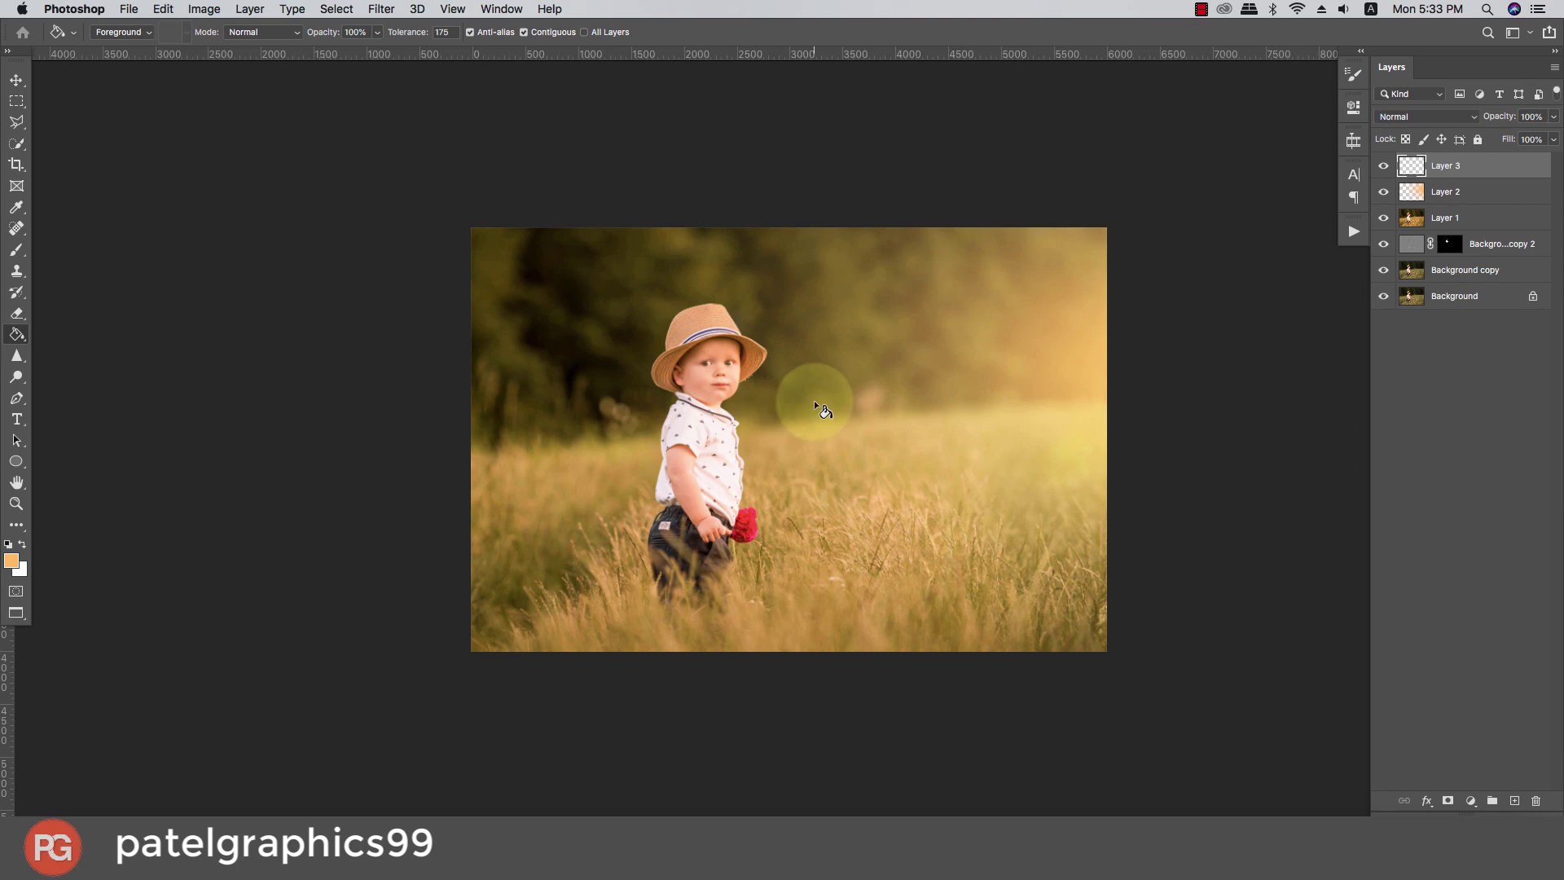
pyautogui.press('d')
pyautogui.hotkey('shift', 'f')
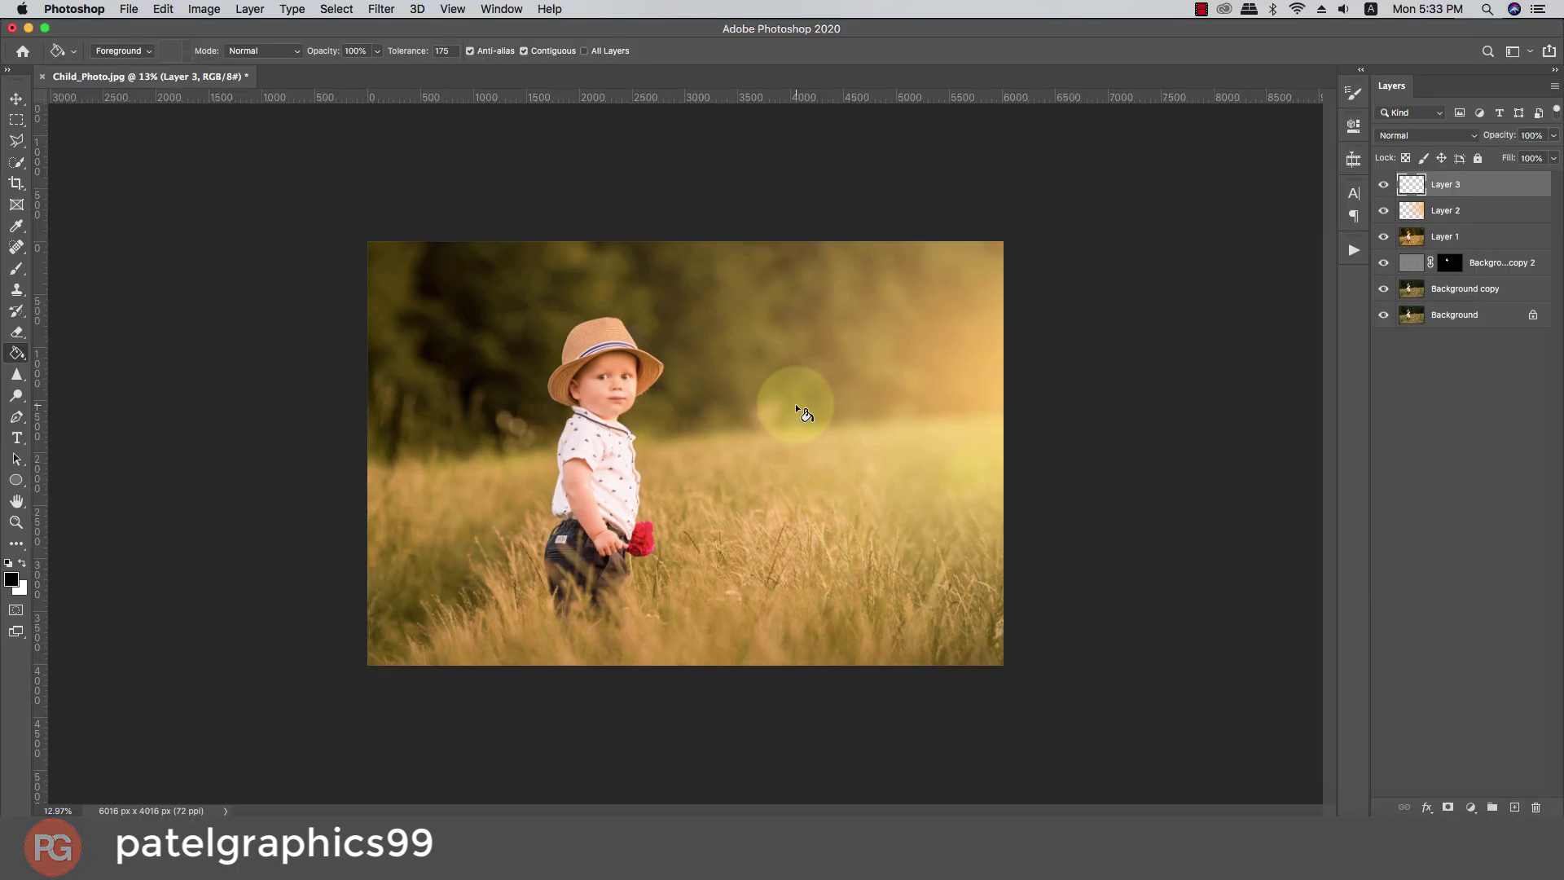
pyautogui.click(780, 399)
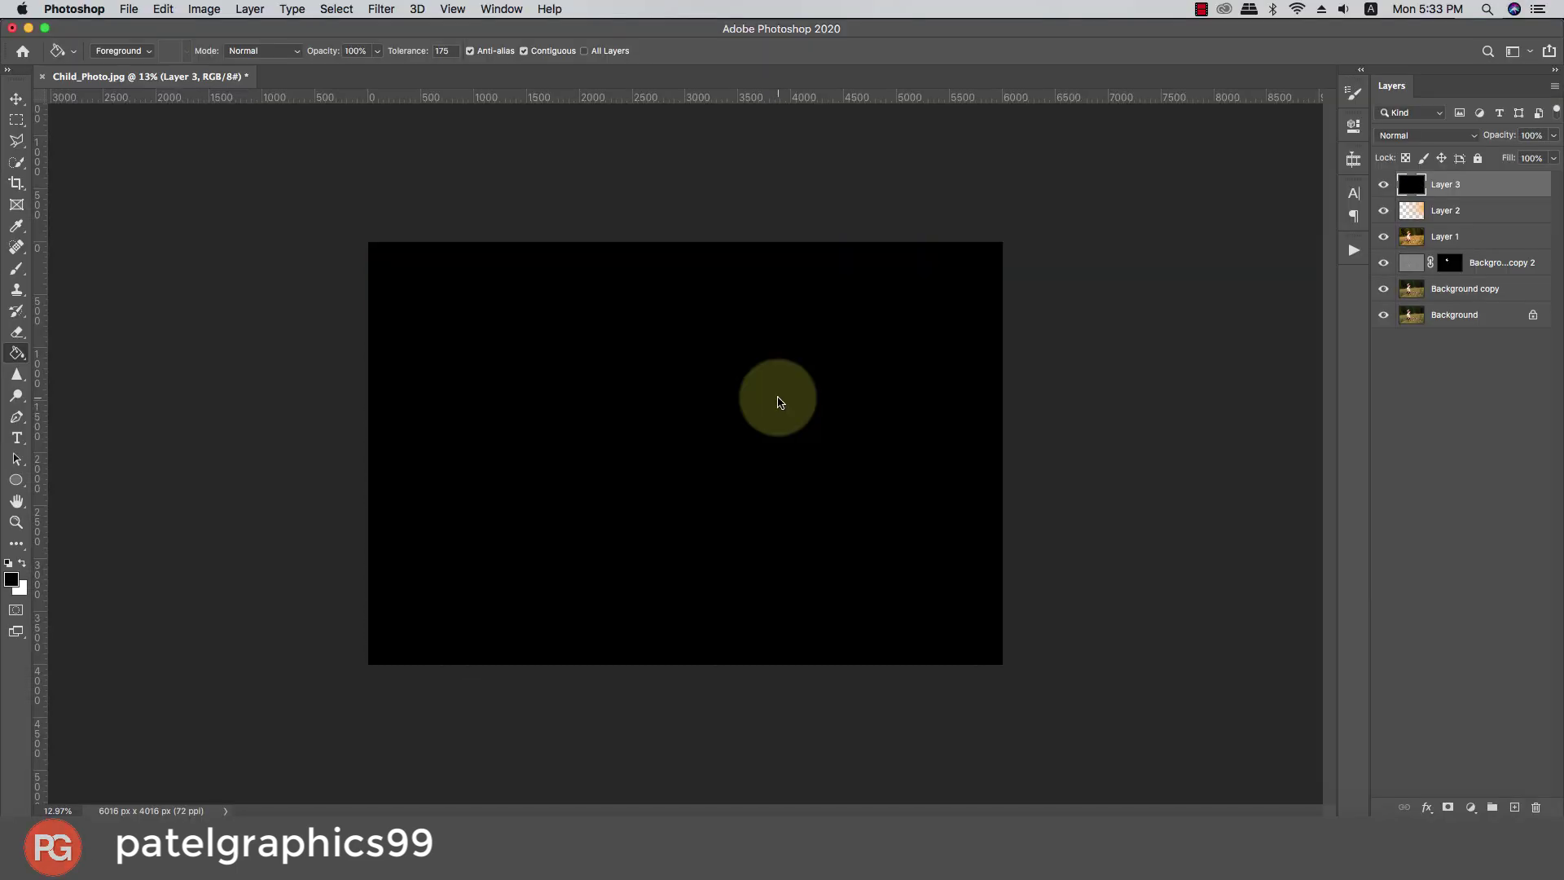
# Render a 50-300mm Zoom lens flare at 108% brightness on Layer 3
pyautogui.click(371, 10)
pyautogui.moveTo(398, 280)
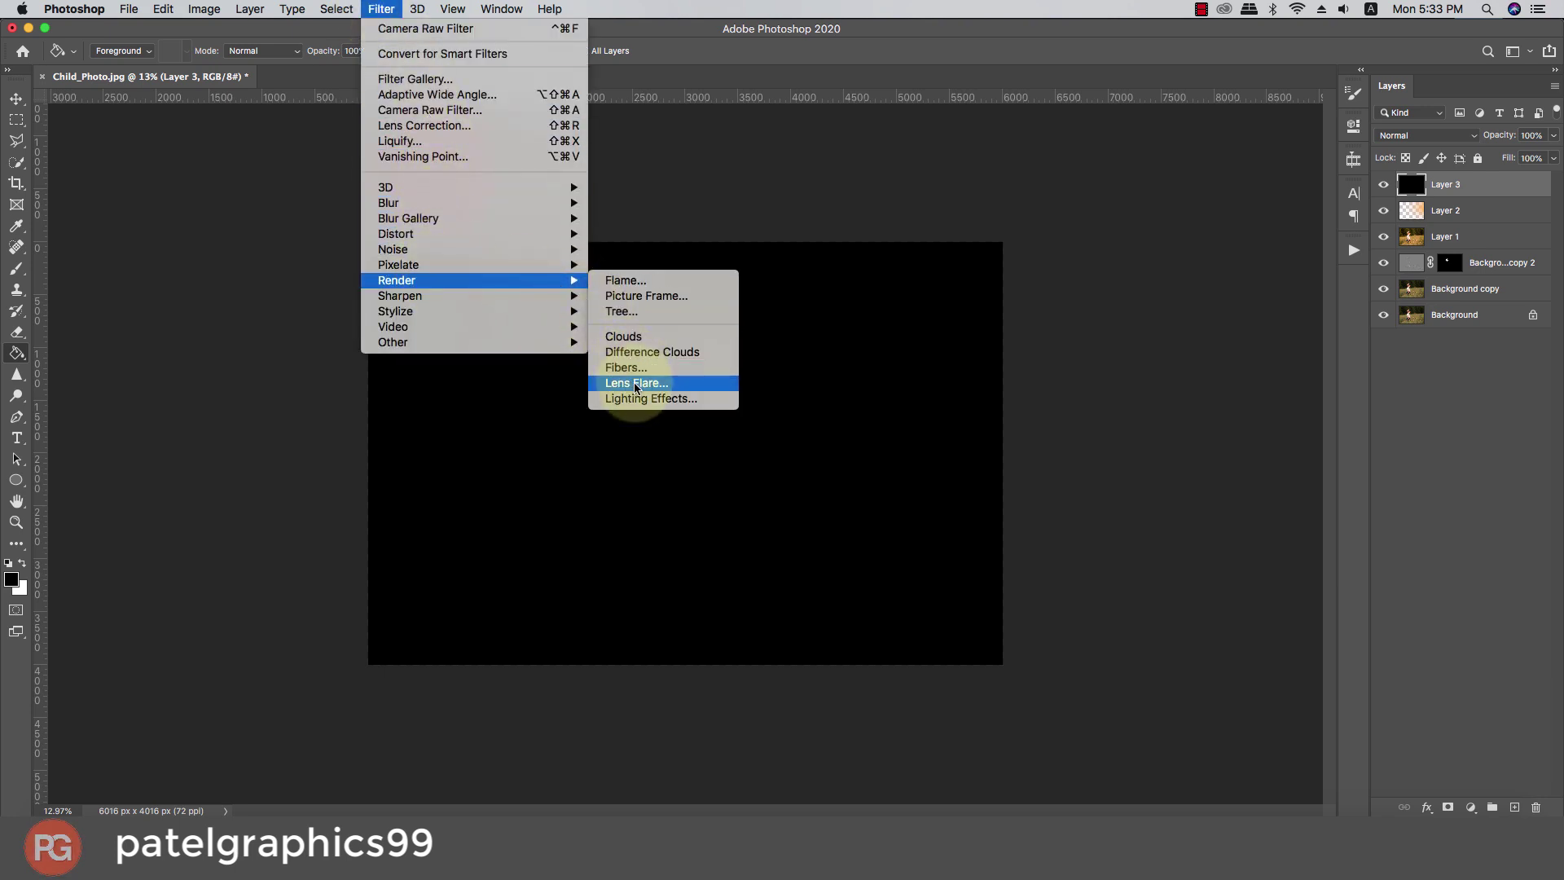
pyautogui.click(636, 383)
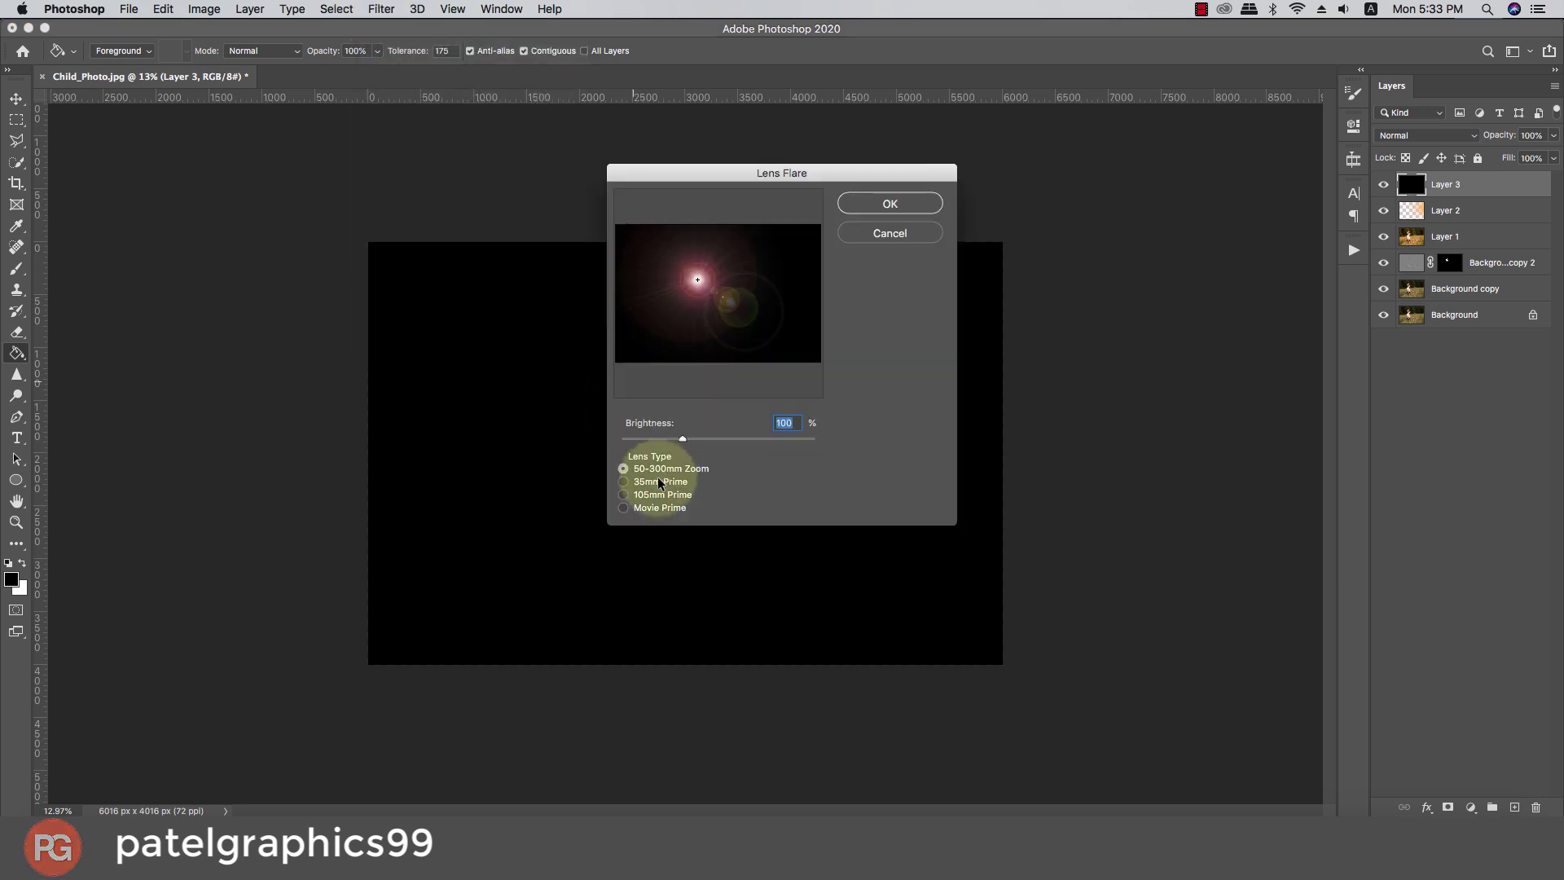
pyautogui.click(659, 482)
pyautogui.click(650, 494)
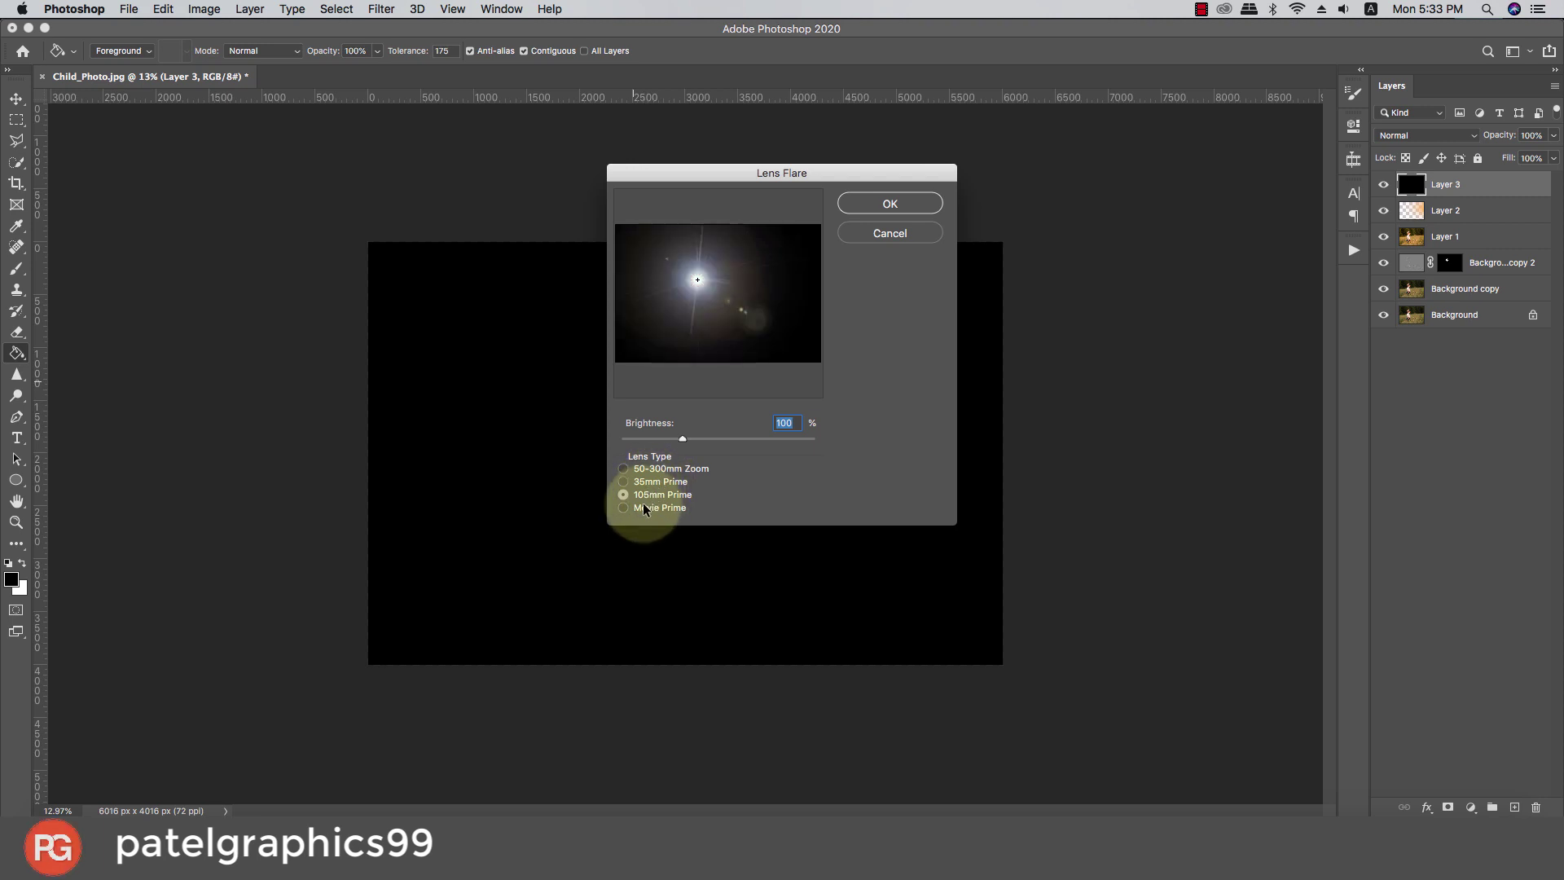
pyautogui.click(645, 470)
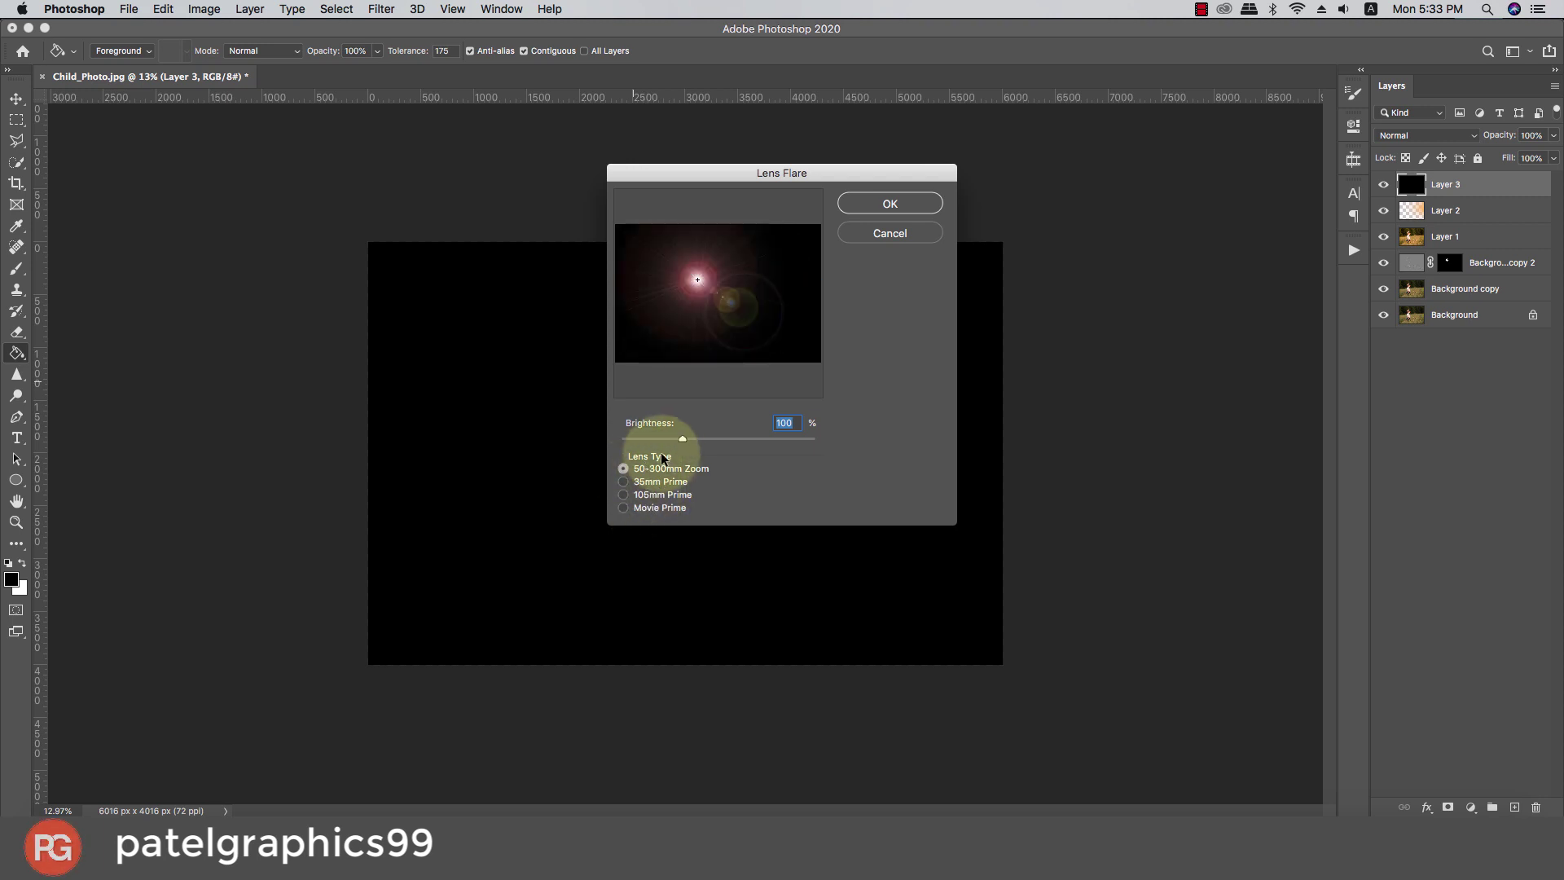
pyautogui.moveTo(682, 439); pyautogui.dragTo(689, 441)
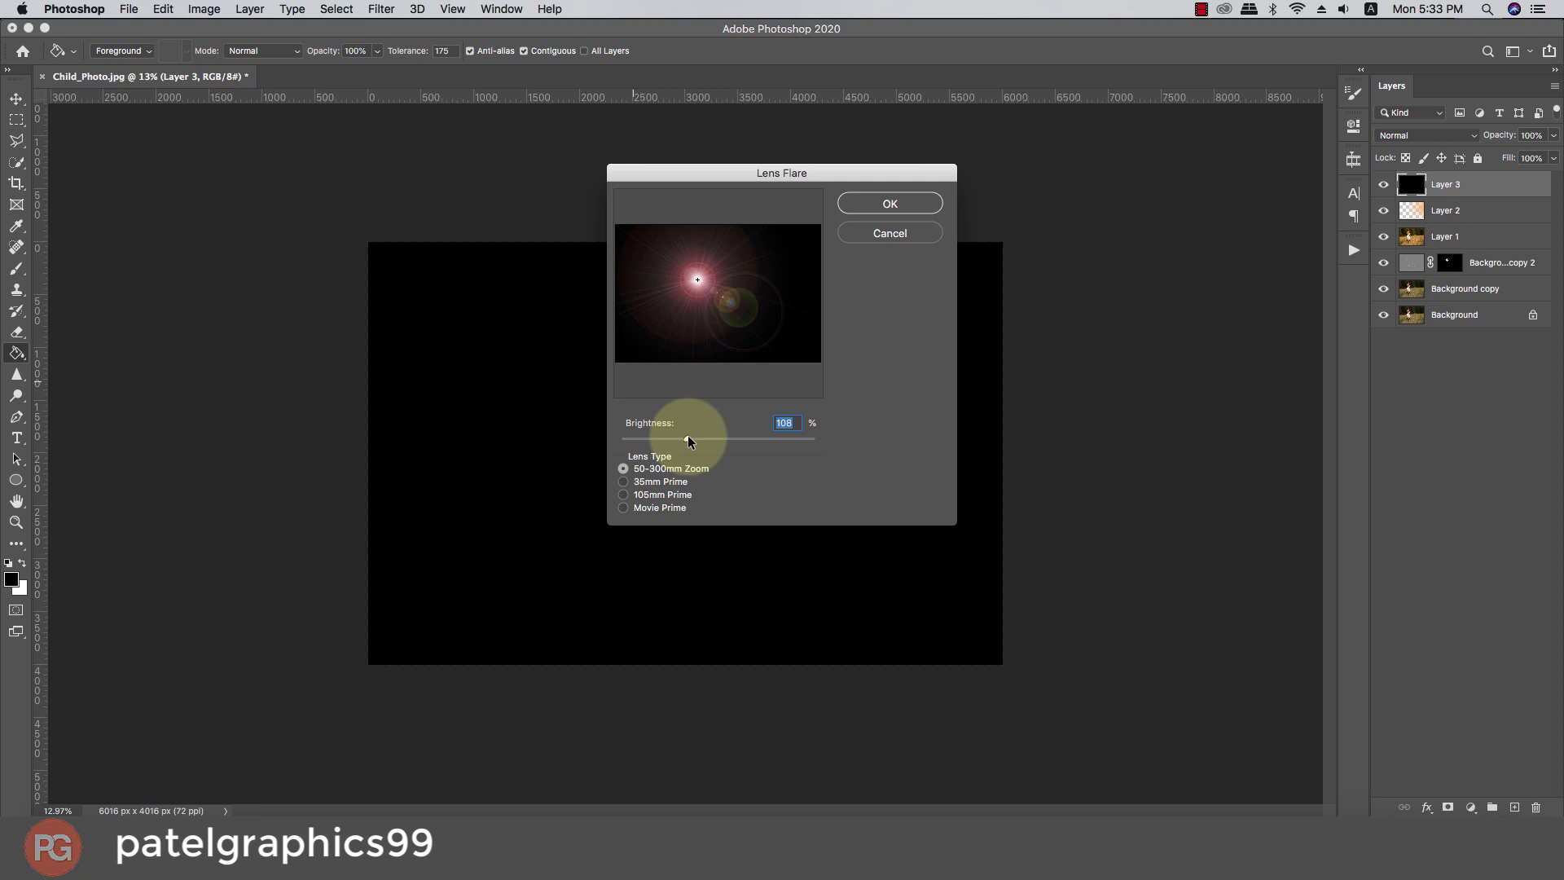
pyautogui.click(865, 206)
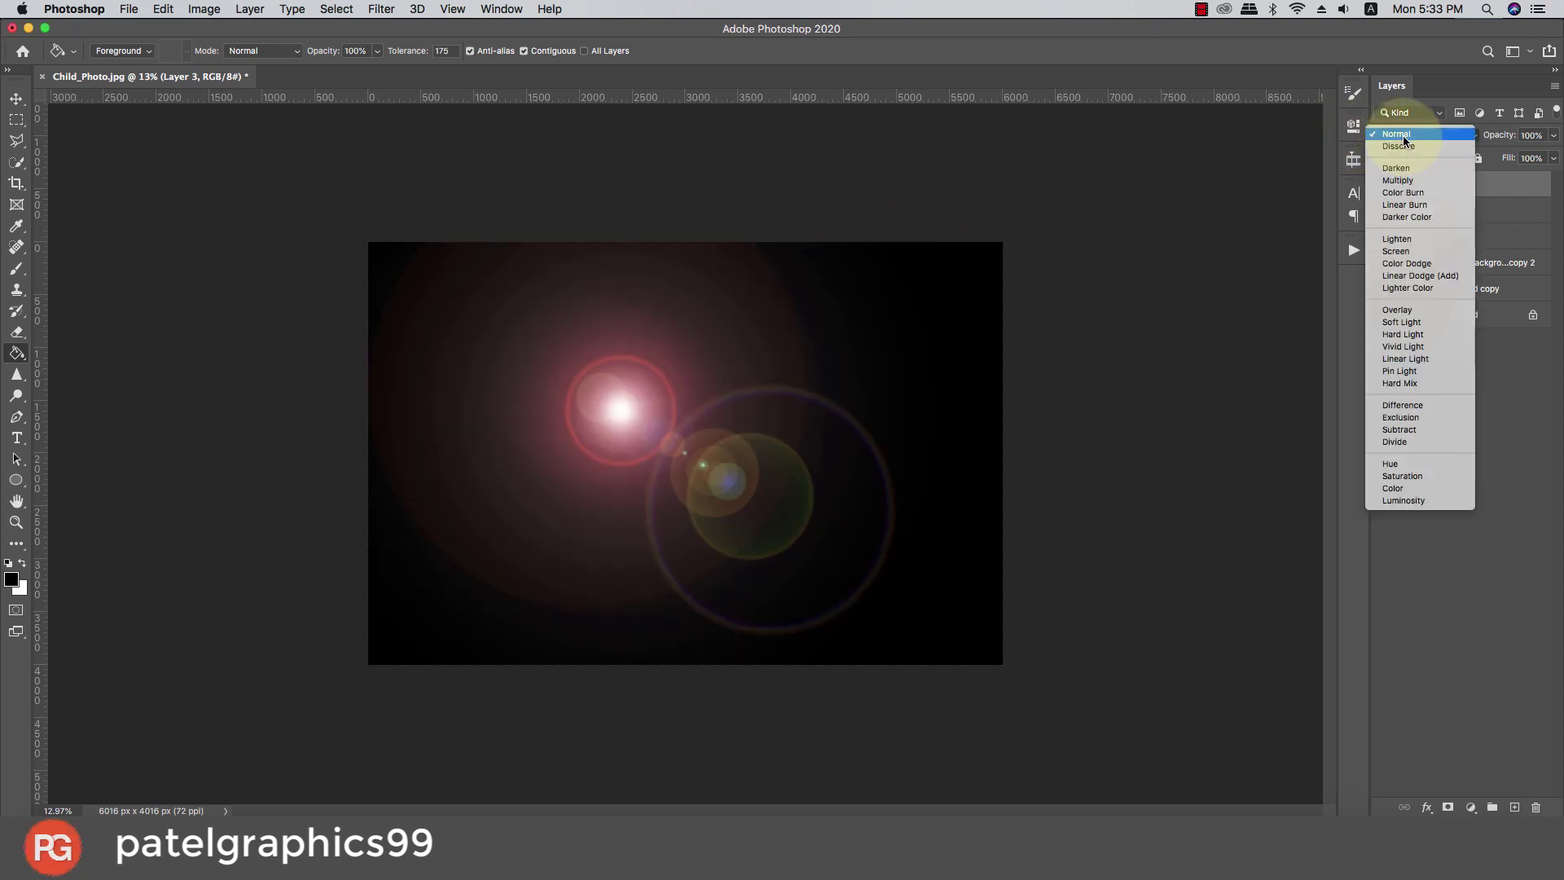
# Set Layer 3's blend mode to Screen
pyautogui.click(1421, 135)
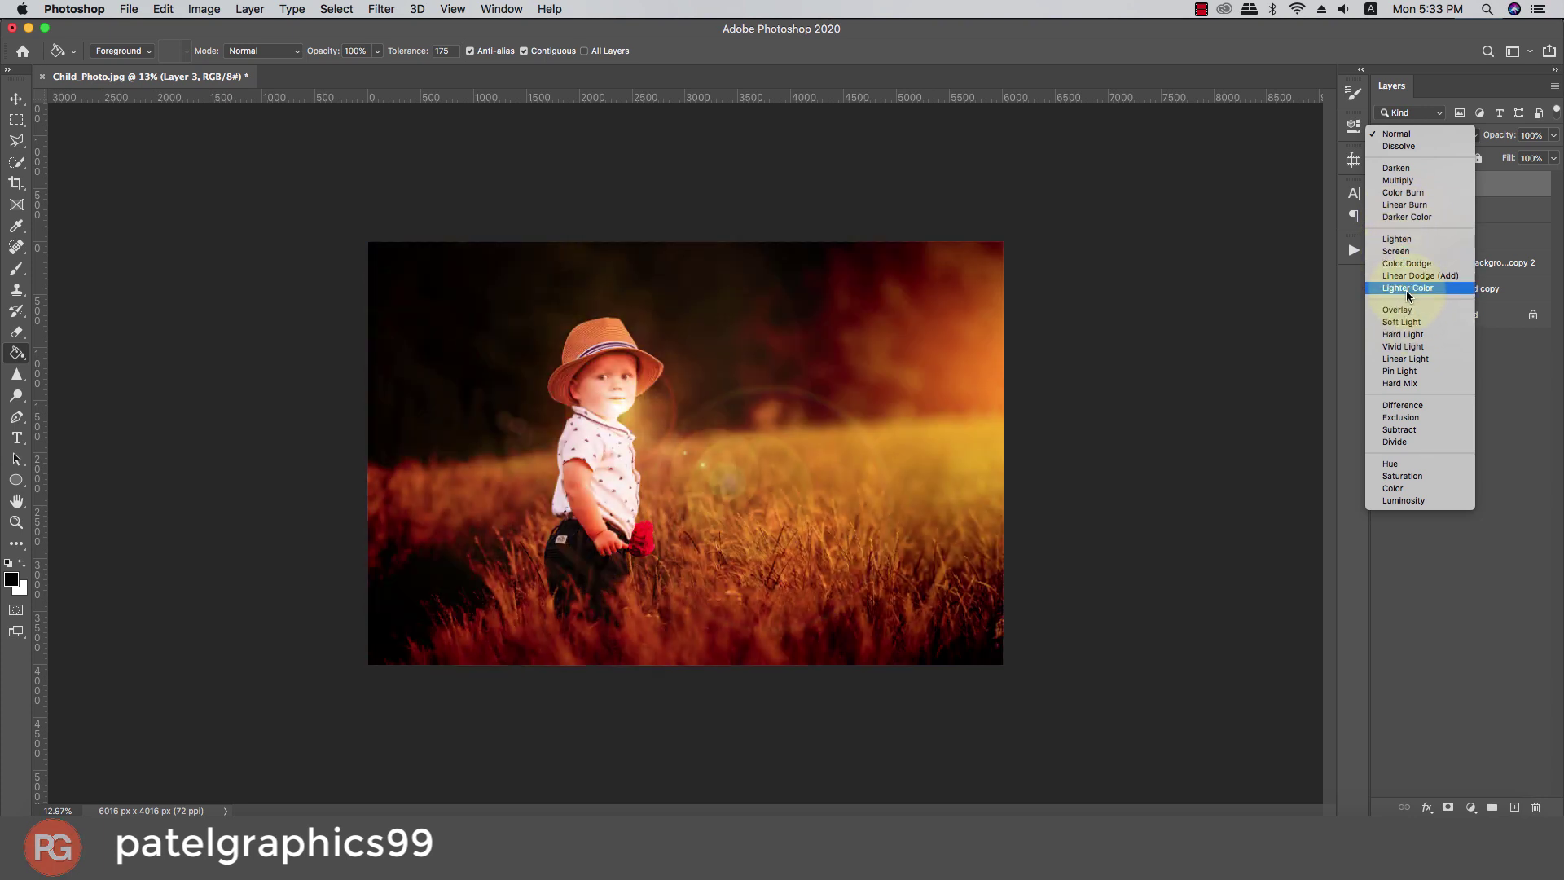
pyautogui.click(1397, 251)
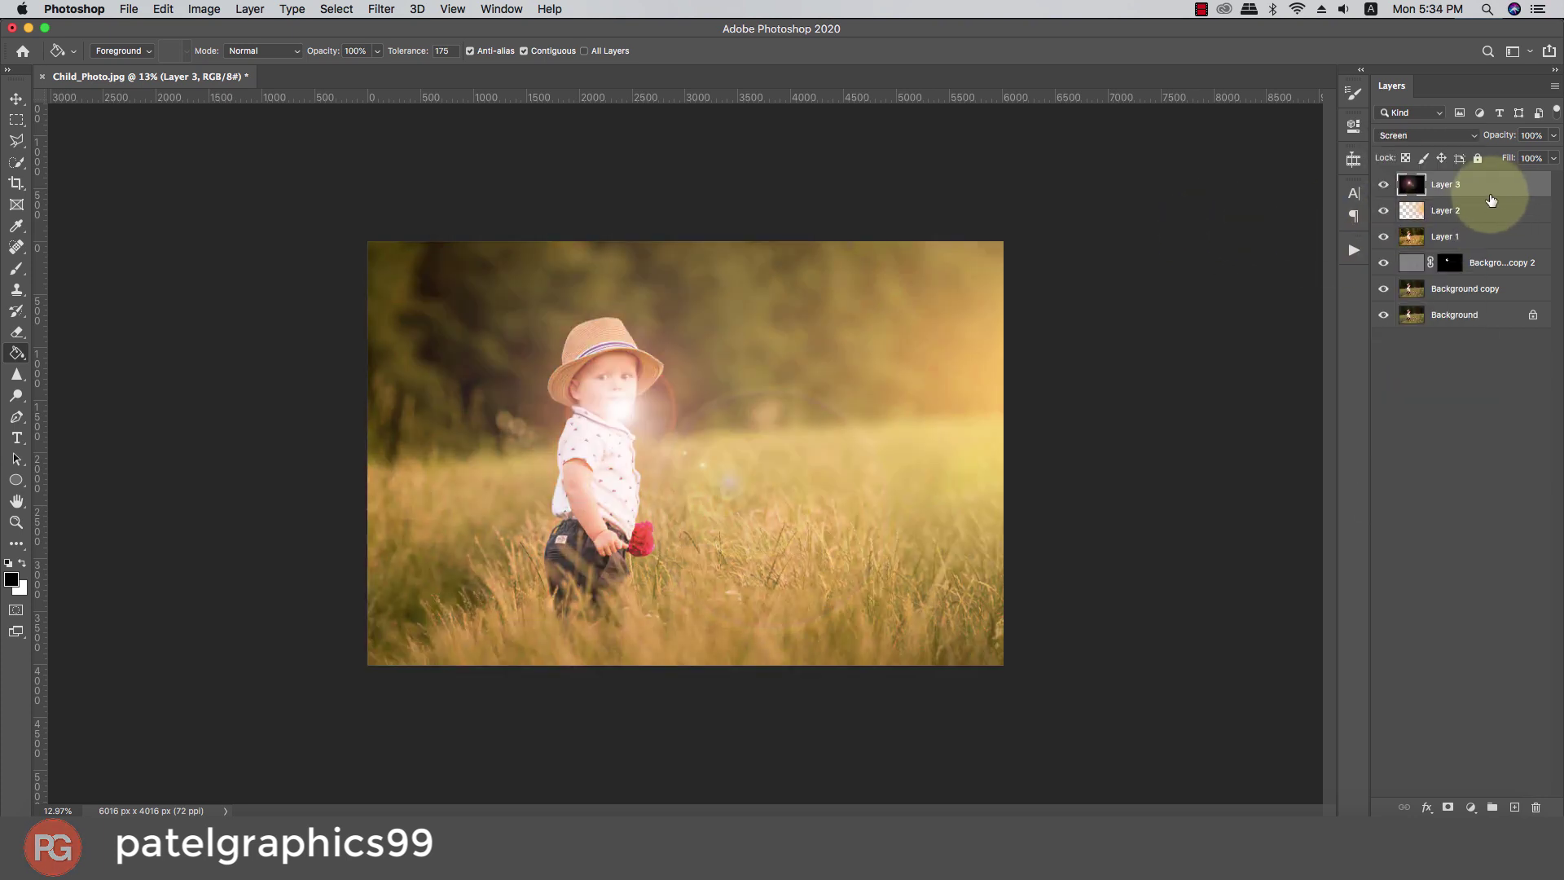
pyautogui.press('super+t')
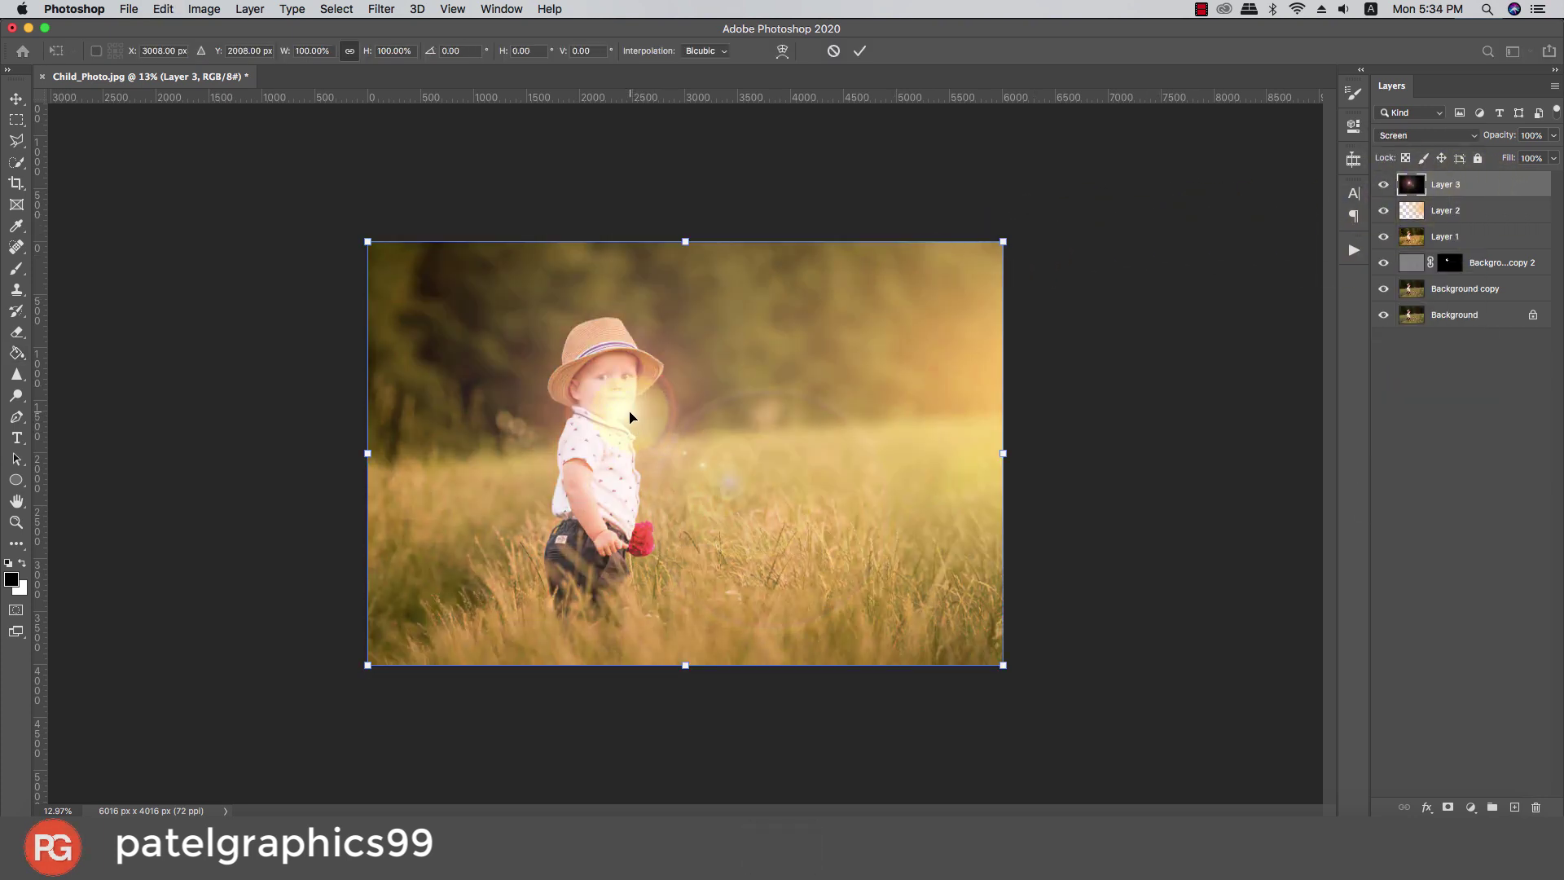
# Flip, rotate and enlarge the flare at the right edge, then place Layer 3 below Layer 2
pyautogui.moveTo(636, 419)
pyautogui.mouseDown()
pyautogui.moveTo(643, 439)
pyautogui.moveTo(649, 345)
pyautogui.mouseUp()
pyautogui.rightClick(649, 345)
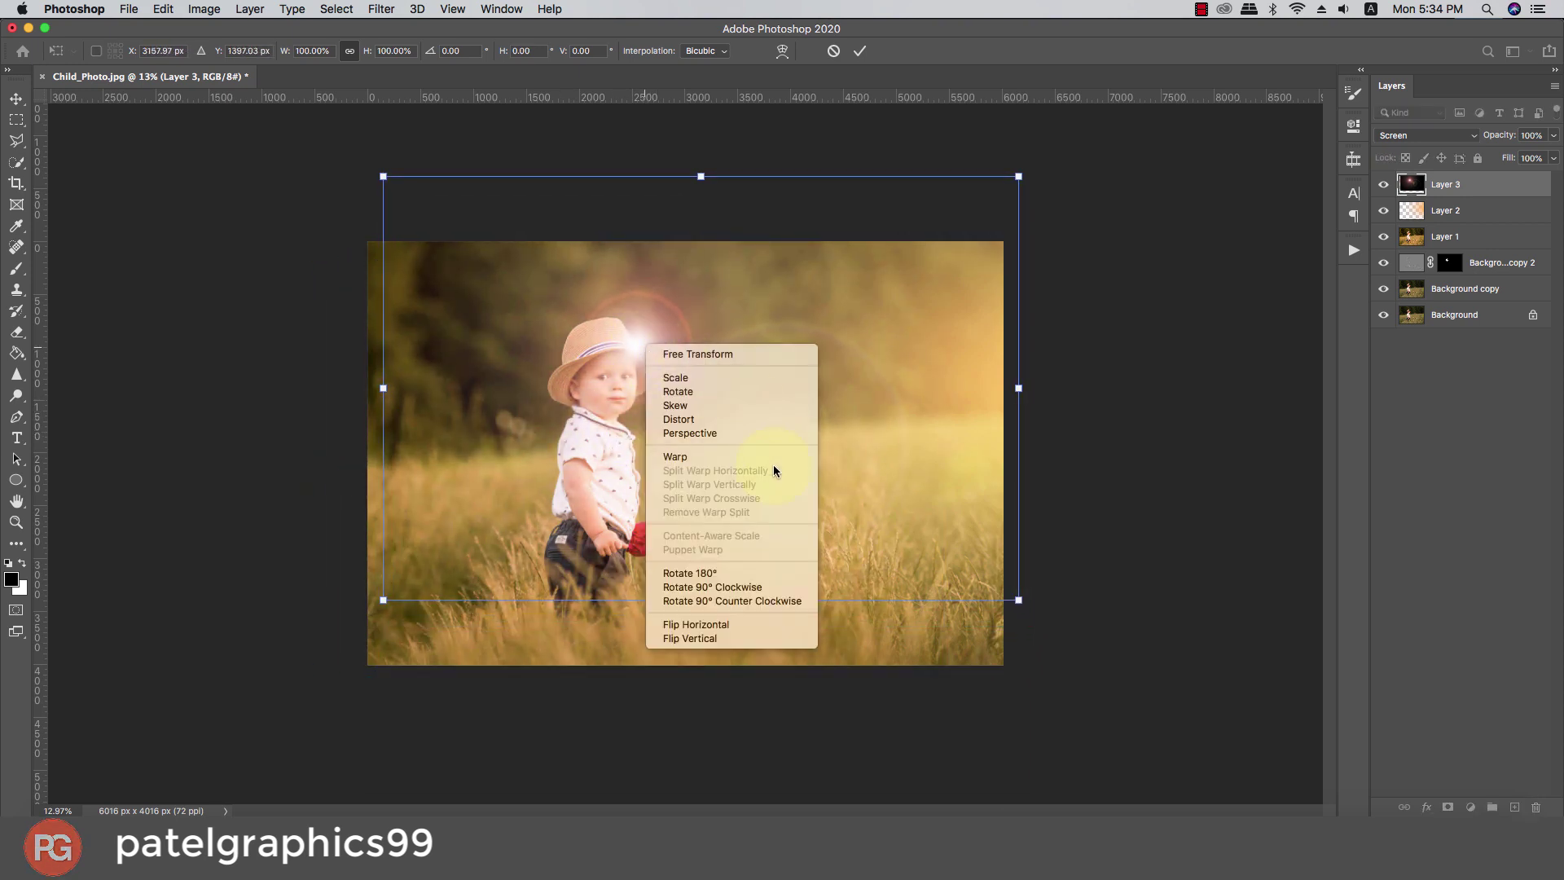
pyautogui.click(693, 624)
pyautogui.moveTo(757, 388)
pyautogui.mouseDown()
pyautogui.moveTo(991, 276)
pyautogui.moveTo(1002, 423)
pyautogui.mouseUp()
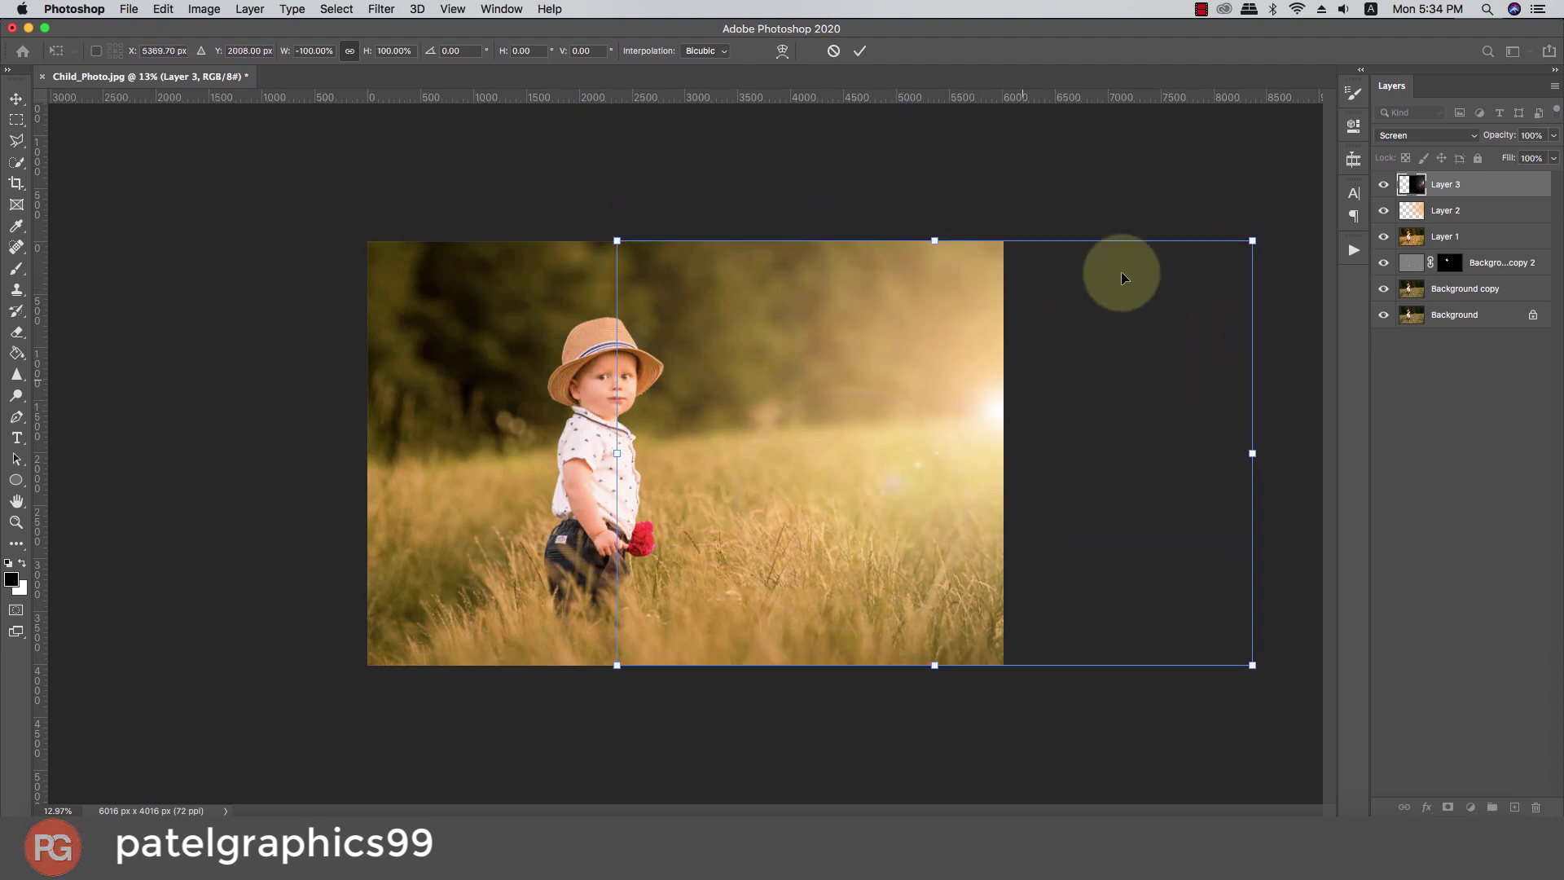
pyautogui.moveTo(1276, 209)
pyautogui.mouseDown()
pyautogui.moveTo(1309, 279)
pyautogui.moveTo(1278, 198)
pyautogui.moveTo(1263, 243)
pyautogui.moveTo(1340, 209)
pyautogui.mouseUp()
pyautogui.moveTo(1109, 266)
pyautogui.mouseDown()
pyautogui.moveTo(1083, 405)
pyautogui.moveTo(1124, 384)
pyautogui.moveTo(1148, 224)
pyautogui.moveTo(1133, 385)
pyautogui.mouseUp()
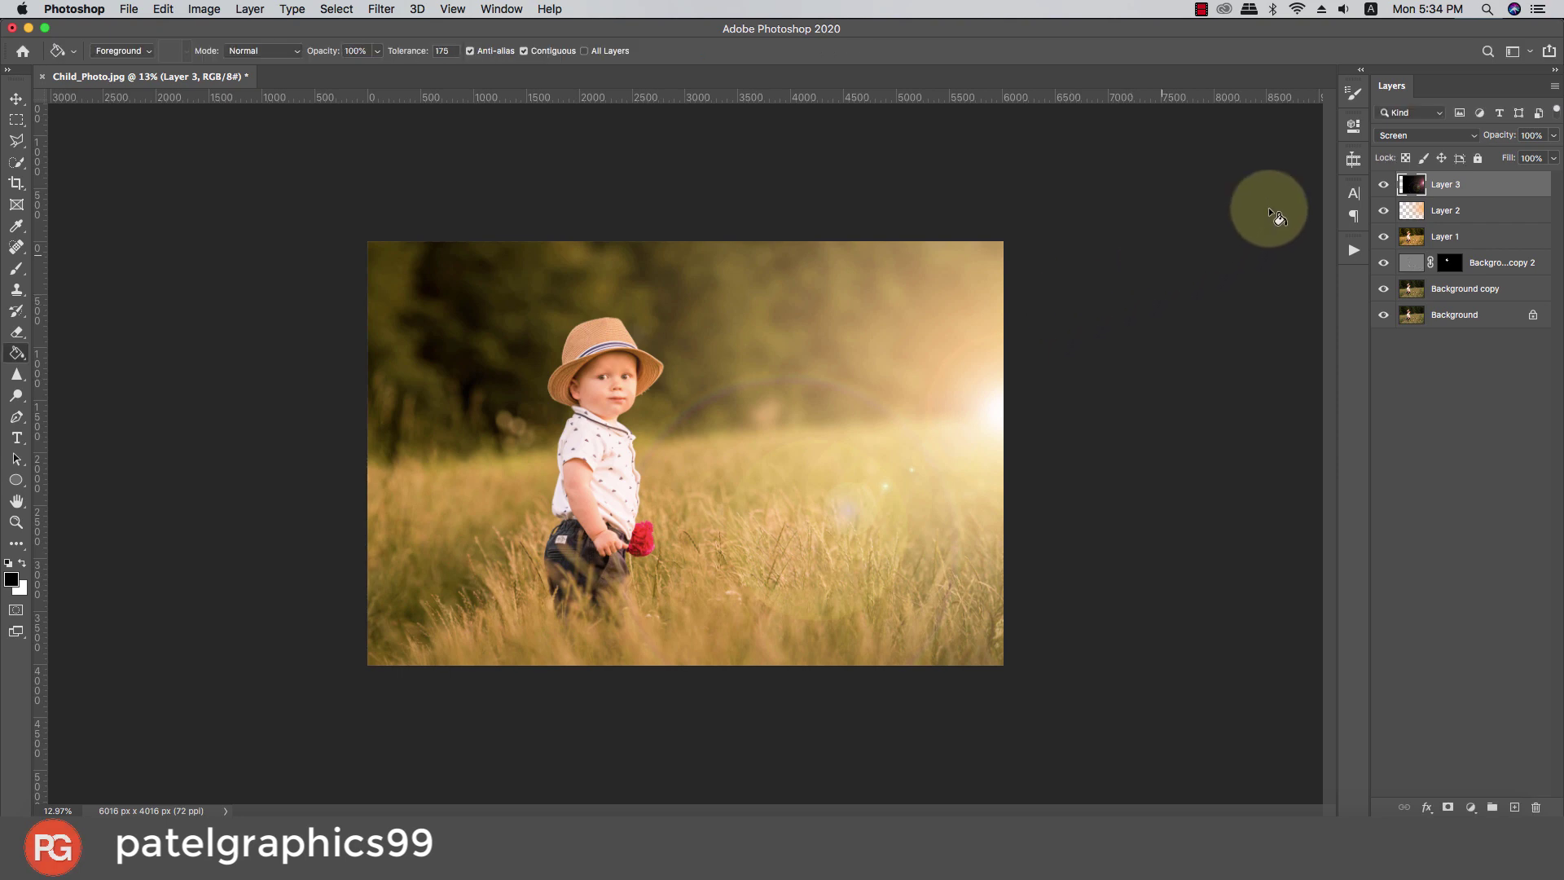
pyautogui.moveTo(1428, 197); pyautogui.dragTo(1462, 221)
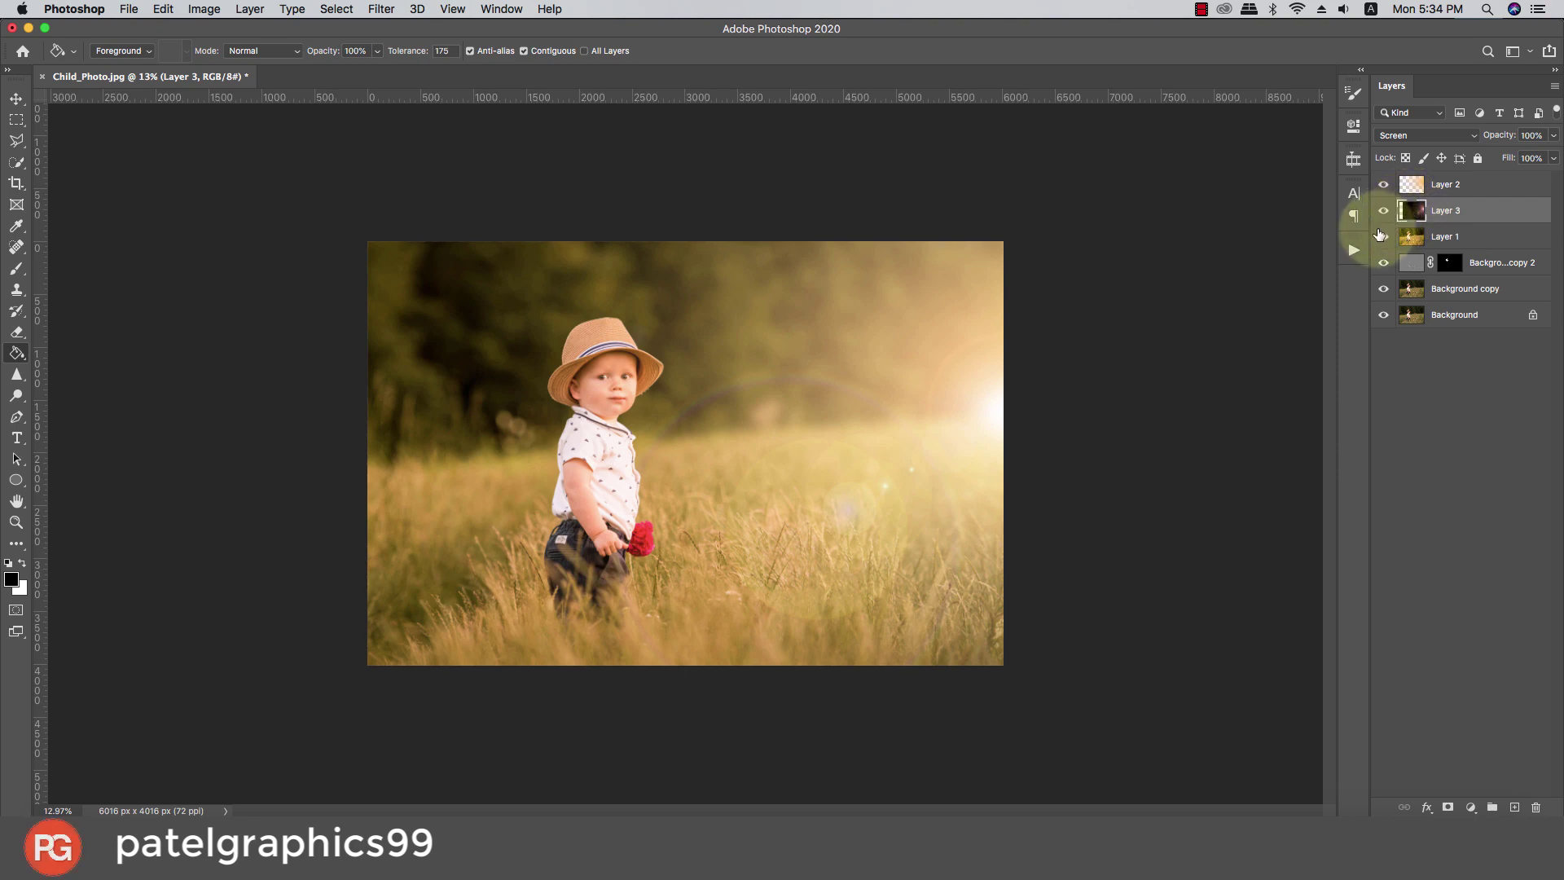
# Lower Layer 3's opacity to 71% and nudge its content upward
pyautogui.scroll(-2, 1189, 277)
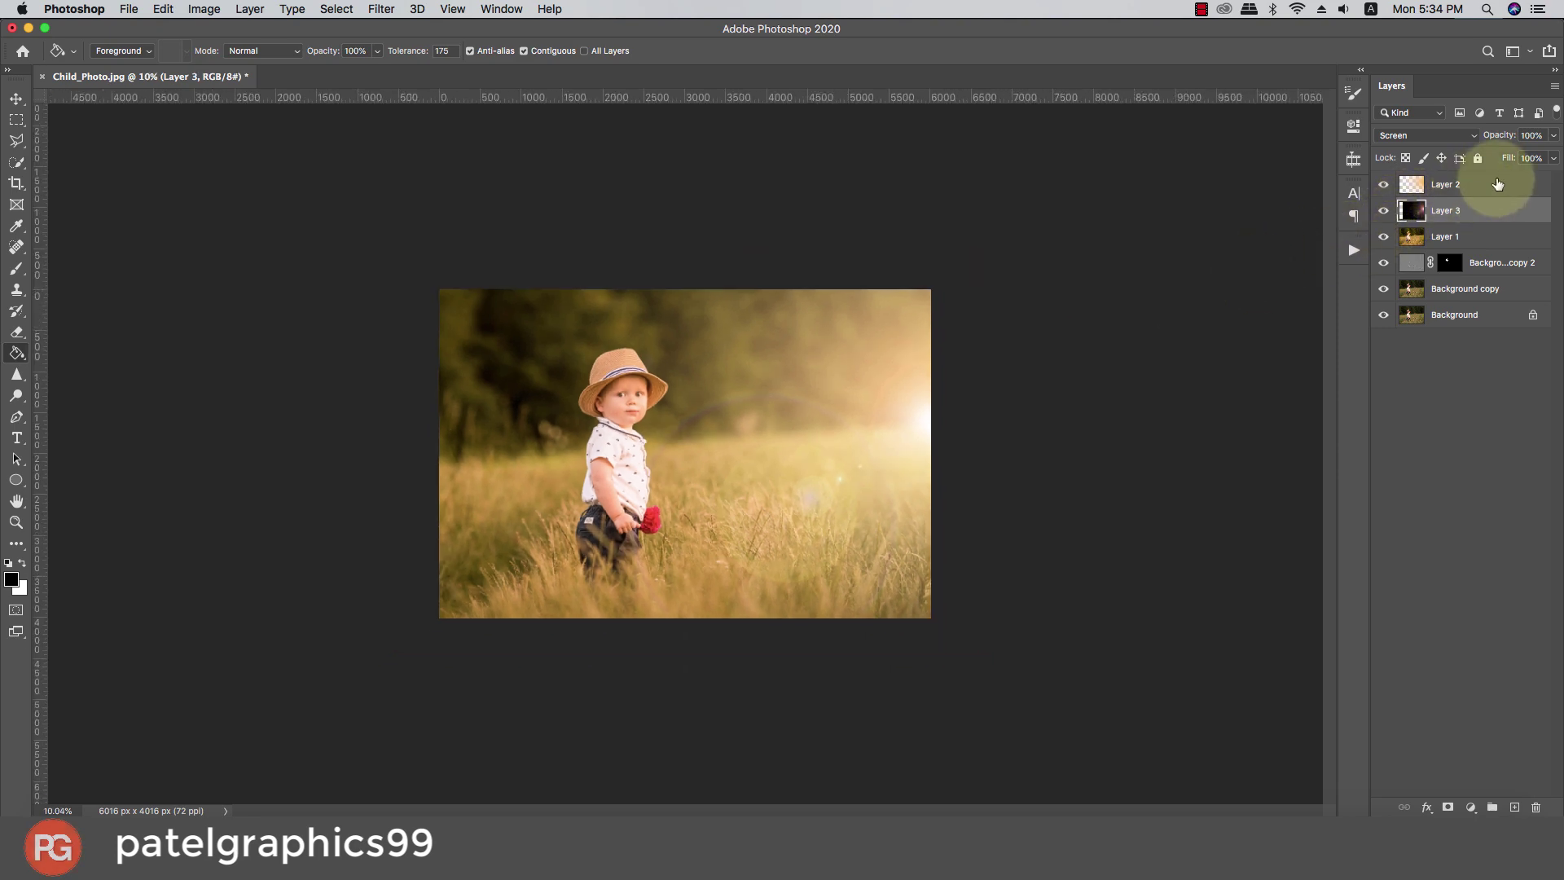
pyautogui.moveTo(1554, 135)
pyautogui.mouseDown()
pyautogui.moveTo(1524, 158)
pyautogui.moveTo(1438, 160)
pyautogui.mouseUp()
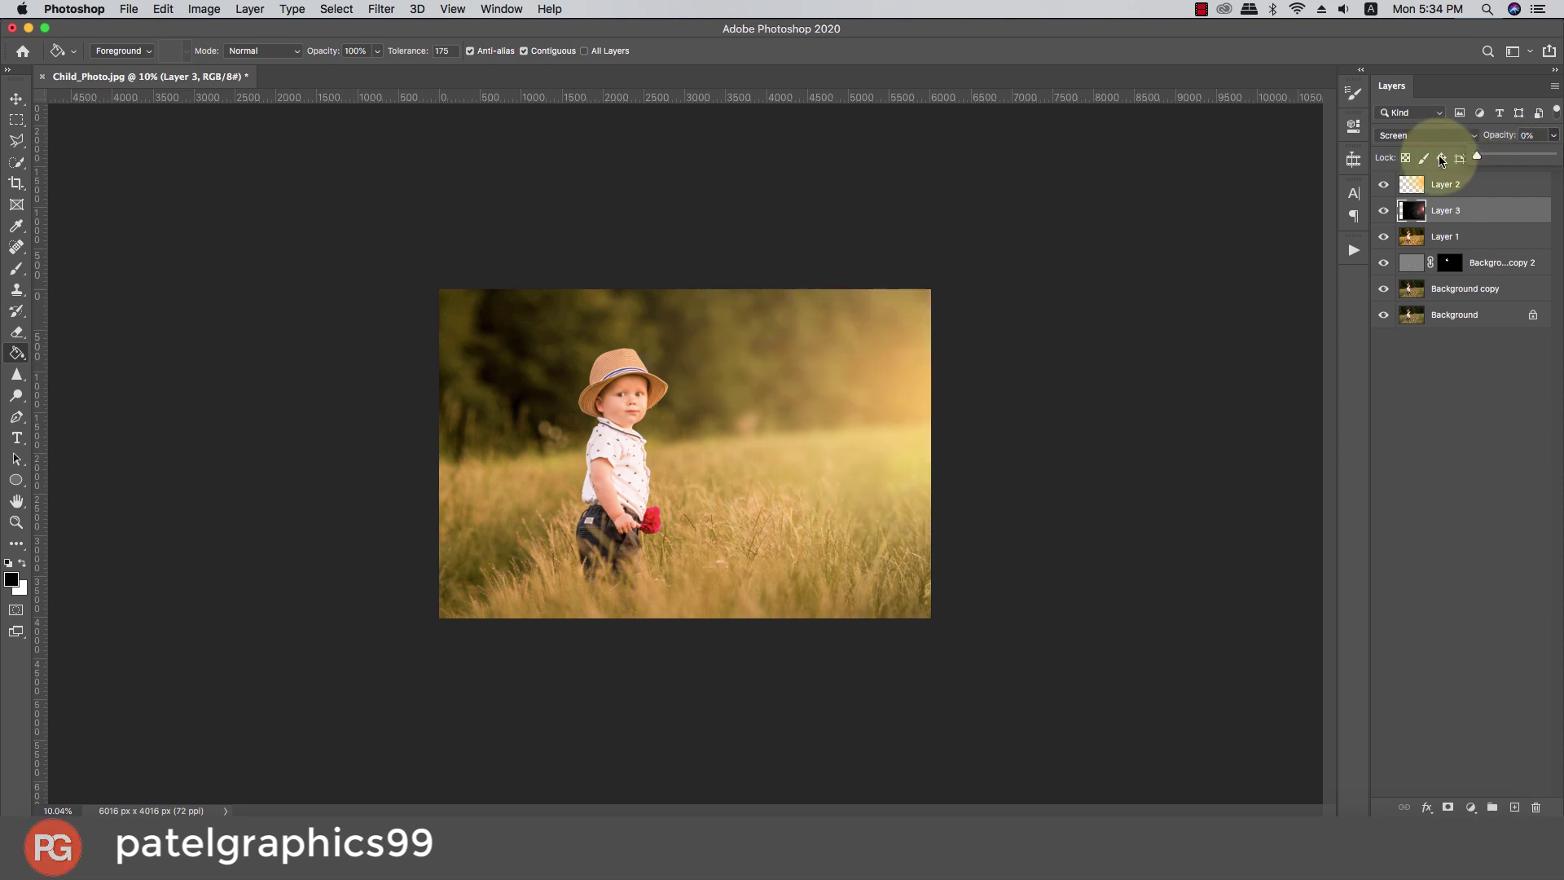
pyautogui.moveTo(1473, 171); pyautogui.dragTo(1492, 173)
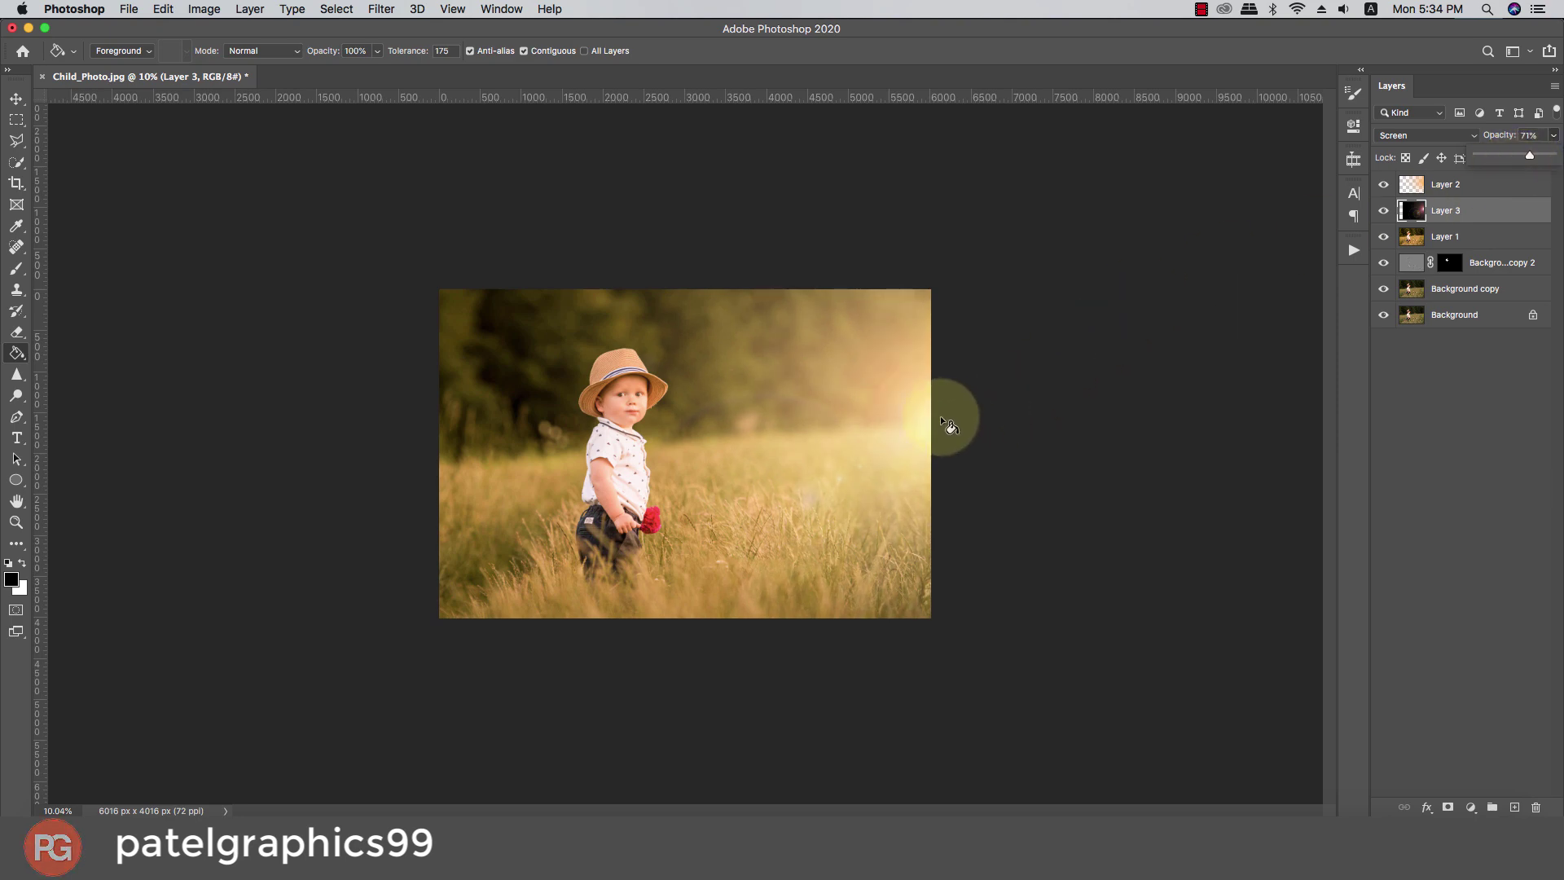
pyautogui.press('v')
pyautogui.moveTo(926, 416)
pyautogui.mouseDown()
pyautogui.moveTo(925, 339)
pyautogui.moveTo(929, 417)
pyautogui.moveTo(923, 384)
pyautogui.mouseUp()
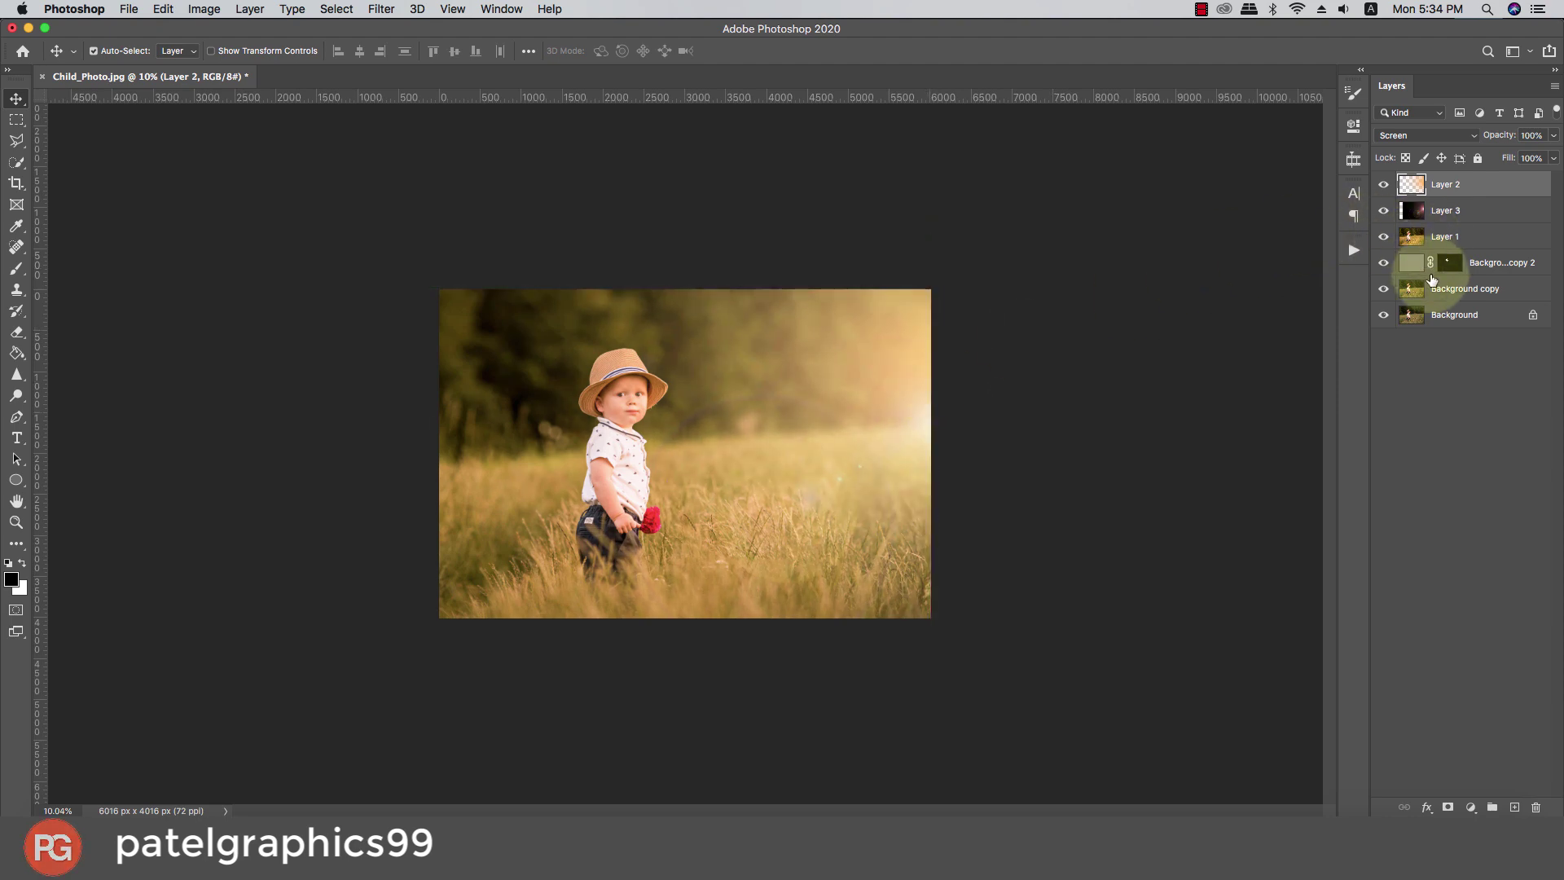
# Move the flare up toward the top-right and duplicate Layer 2
pyautogui.click(1436, 214)
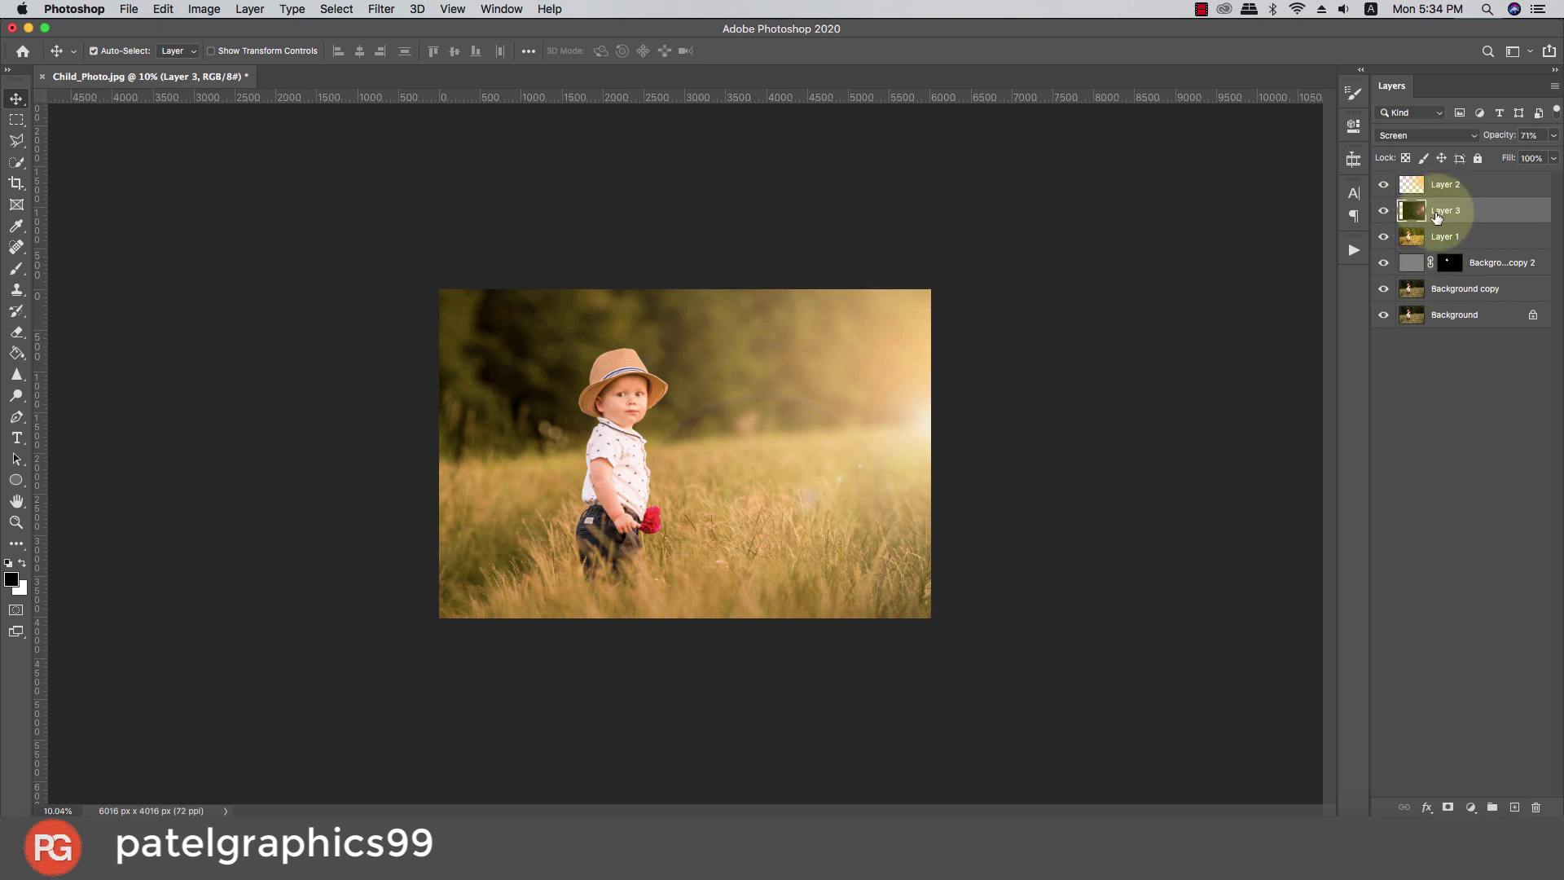
pyautogui.press('super+y')
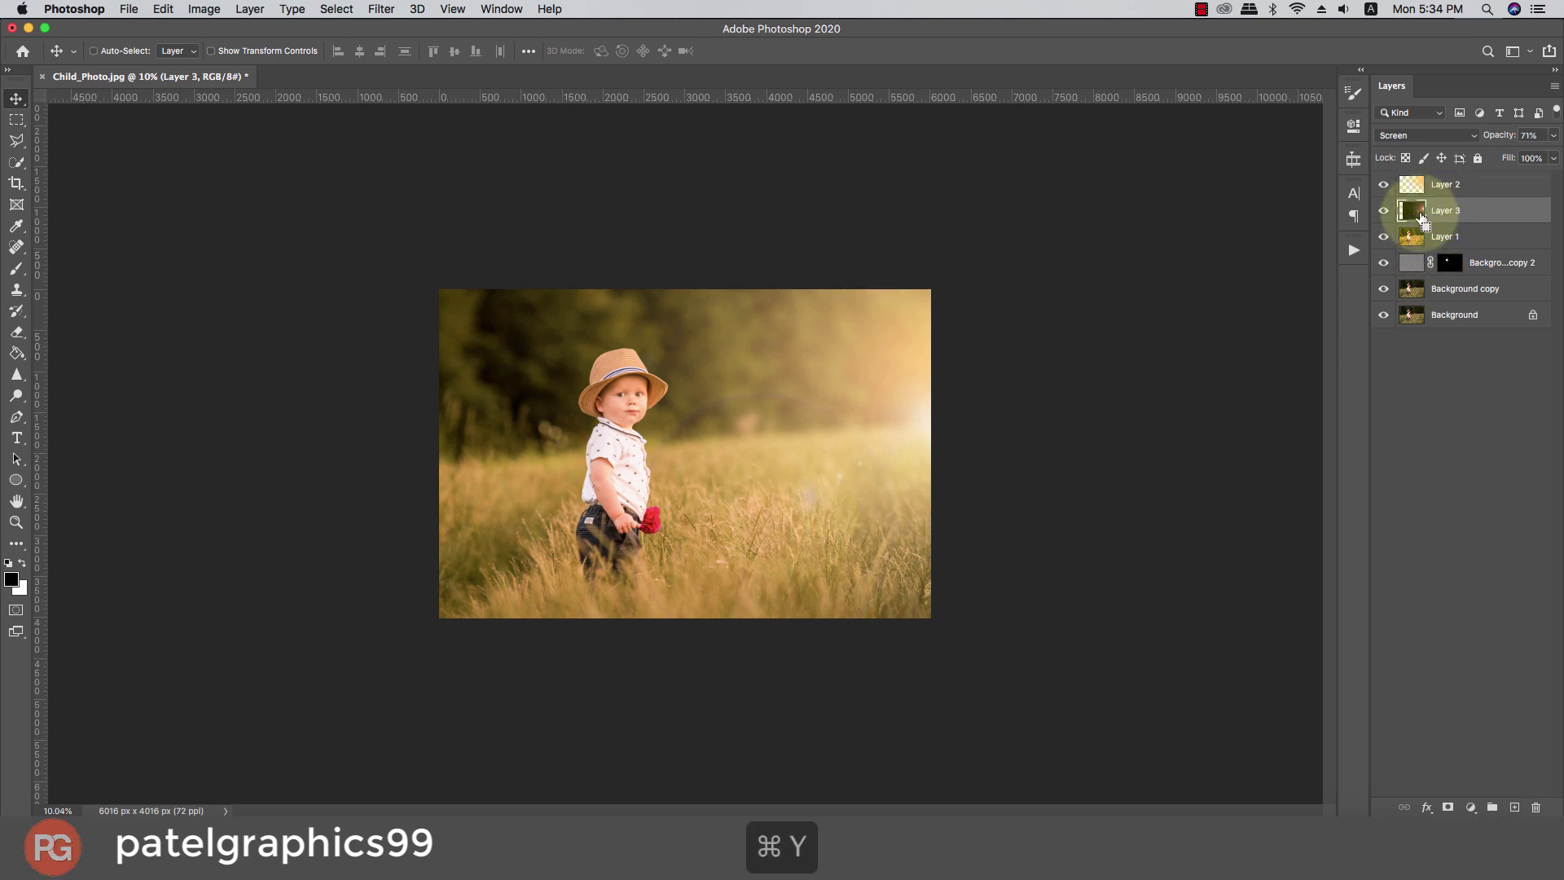
pyautogui.press('super+t')
pyautogui.moveTo(1007, 426); pyautogui.dragTo(996, 315)
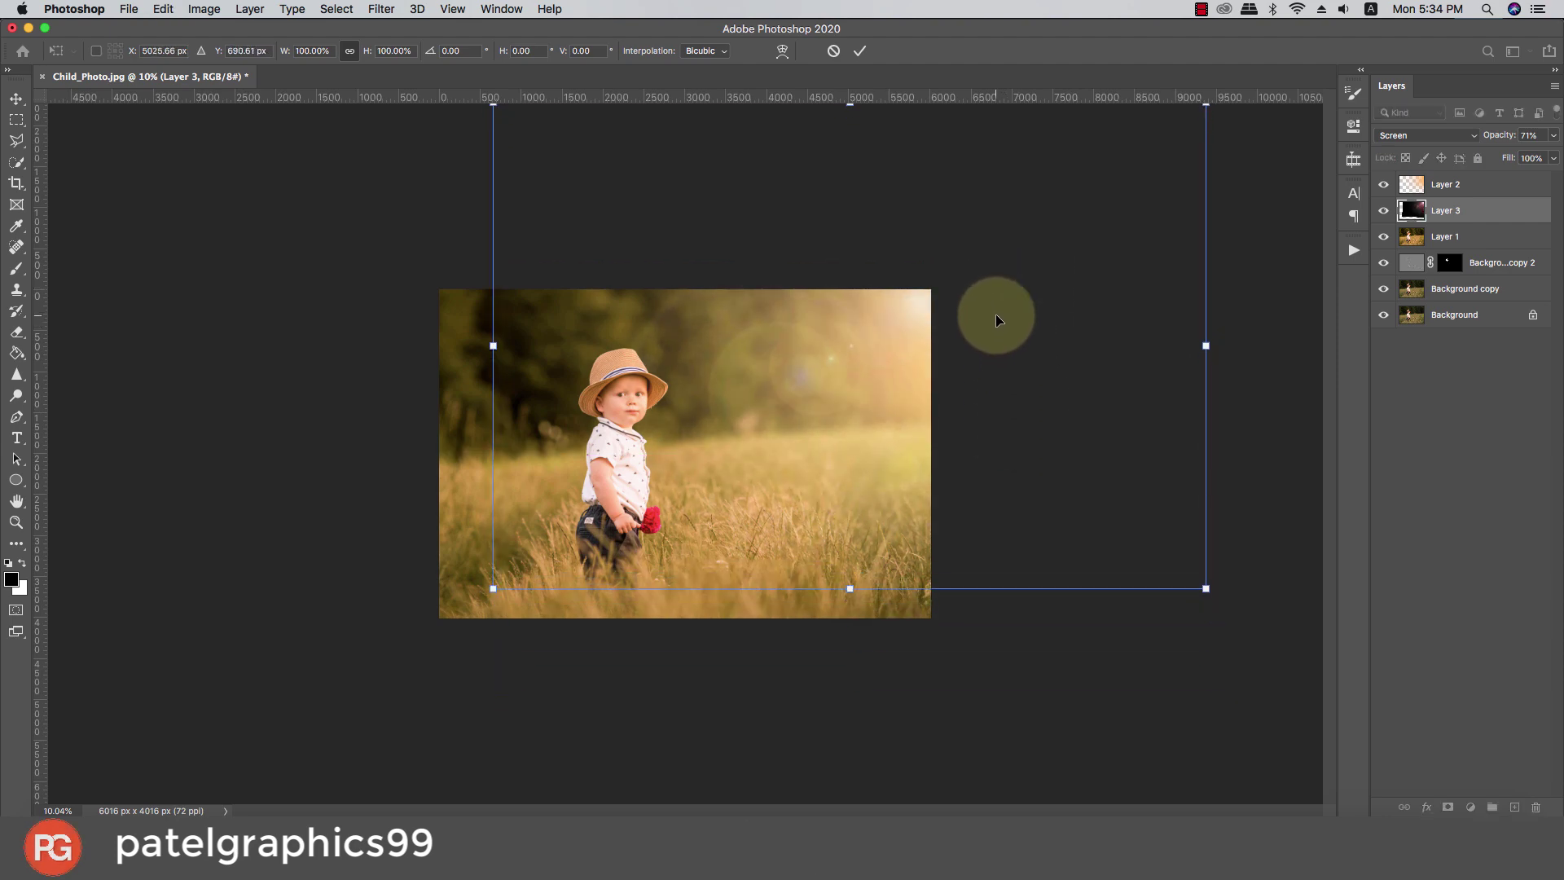
pyautogui.doubleClick(1042, 329)
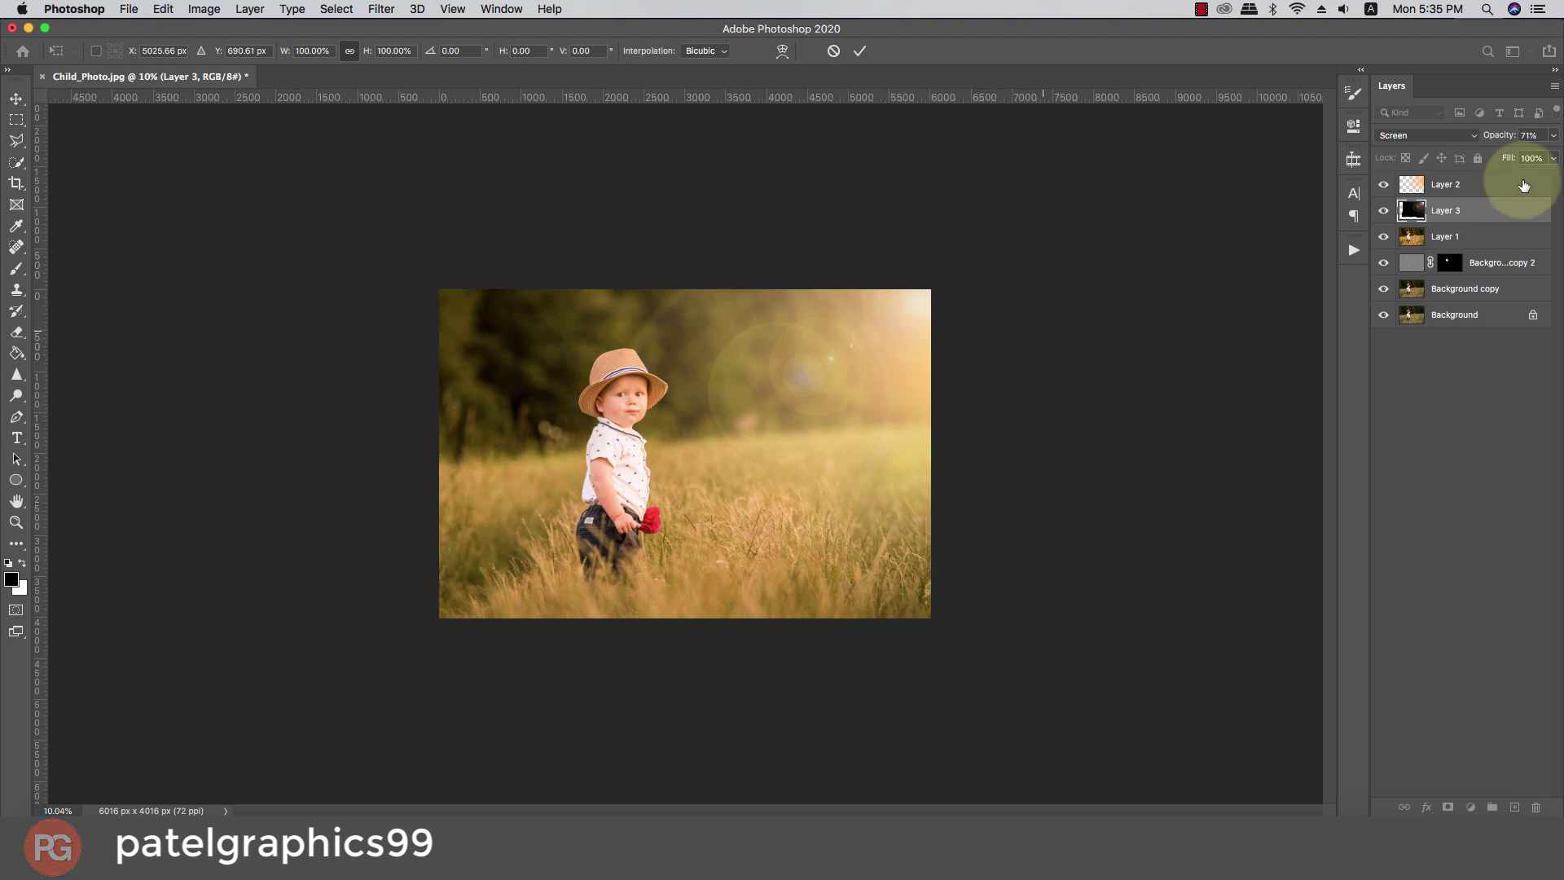
pyautogui.click(1496, 187)
pyautogui.hotkey('ctrl', 'j')
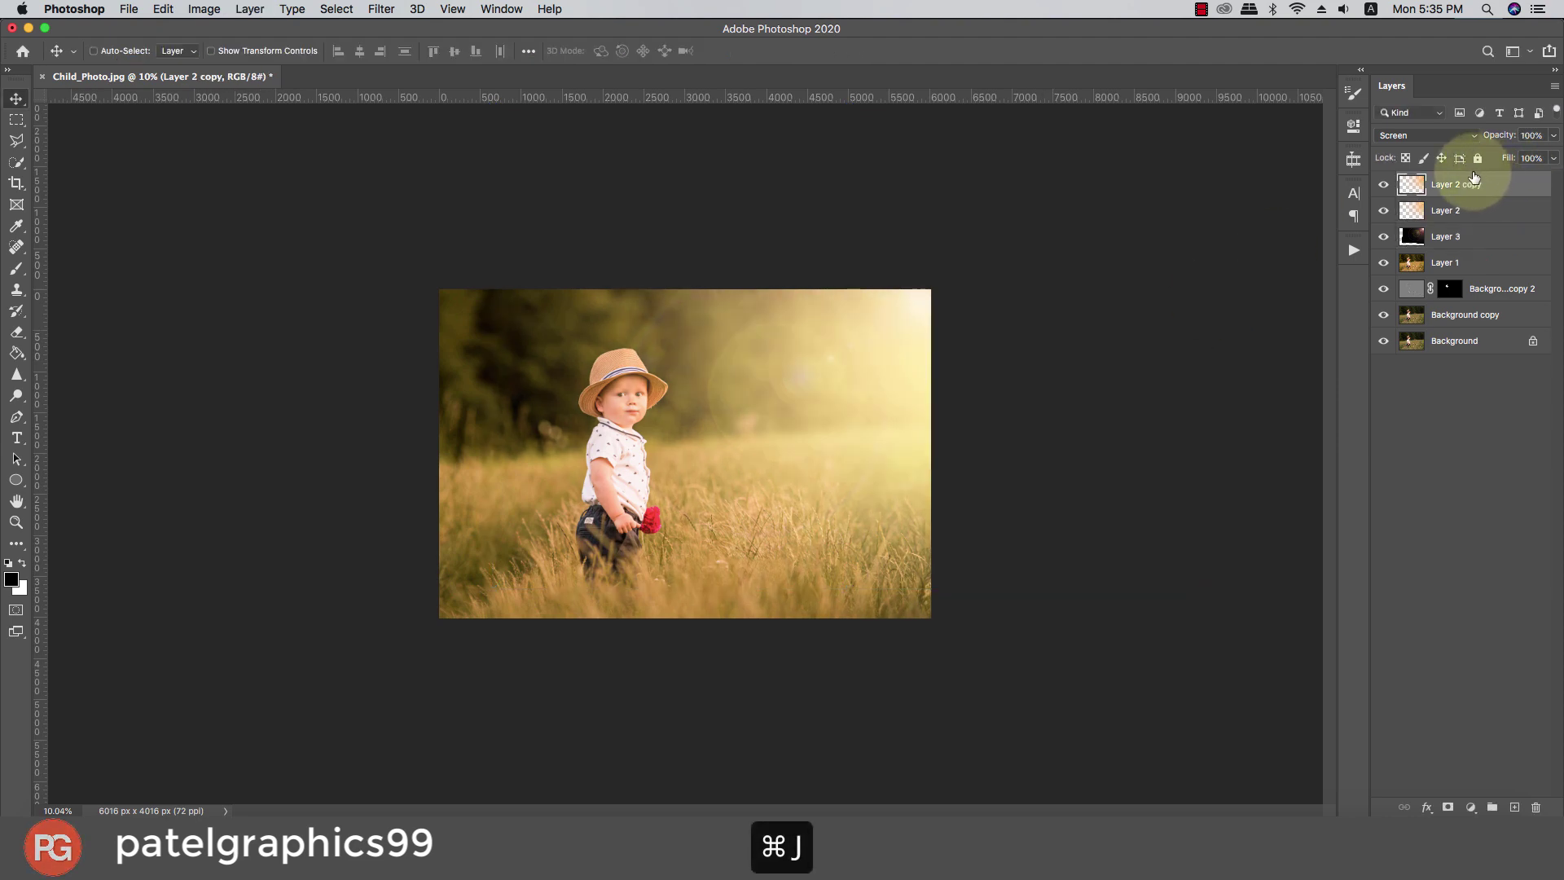
# Enlarge and shift Layer 2 copy left in Screen mode, fading it to about 21% opacity
pyautogui.click(1447, 139)
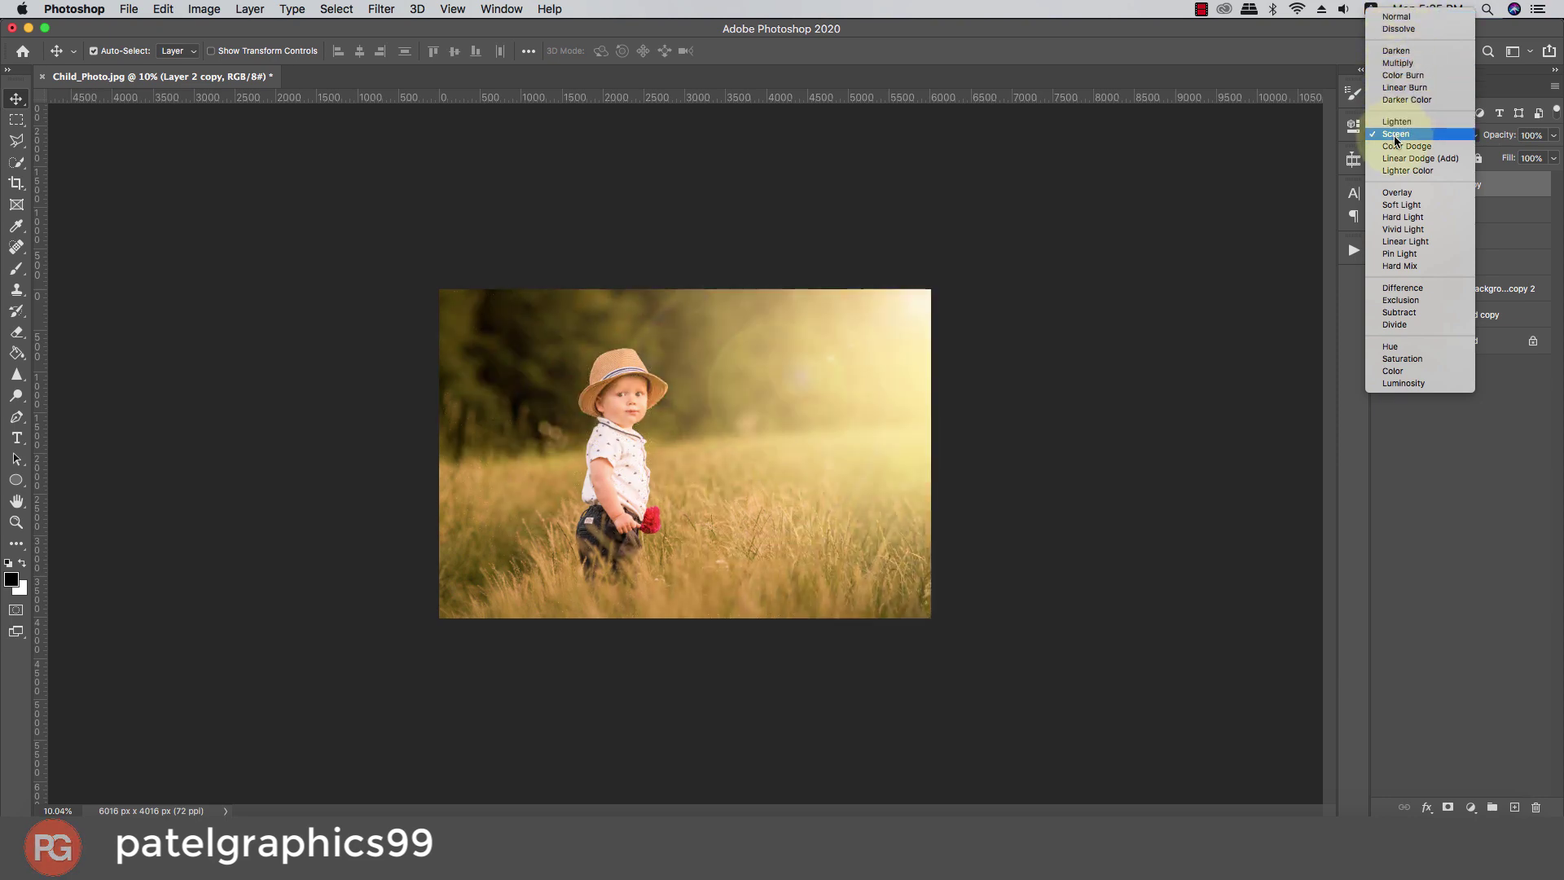
pyautogui.click(1395, 134)
pyautogui.moveTo(1085, 334); pyautogui.dragTo(1028, 320)
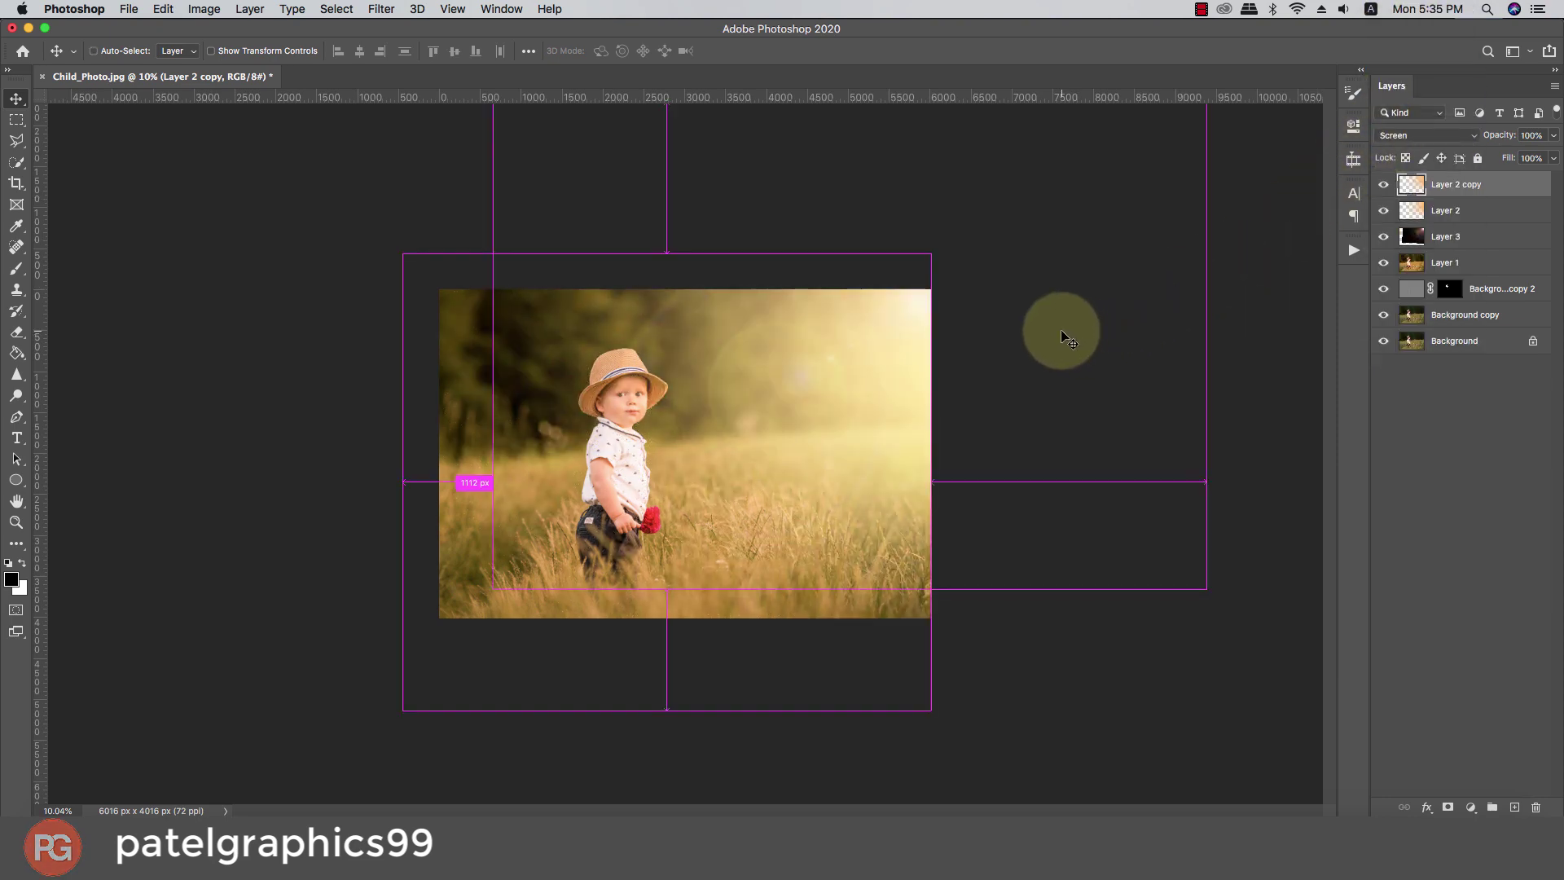
pyautogui.press('super+t')
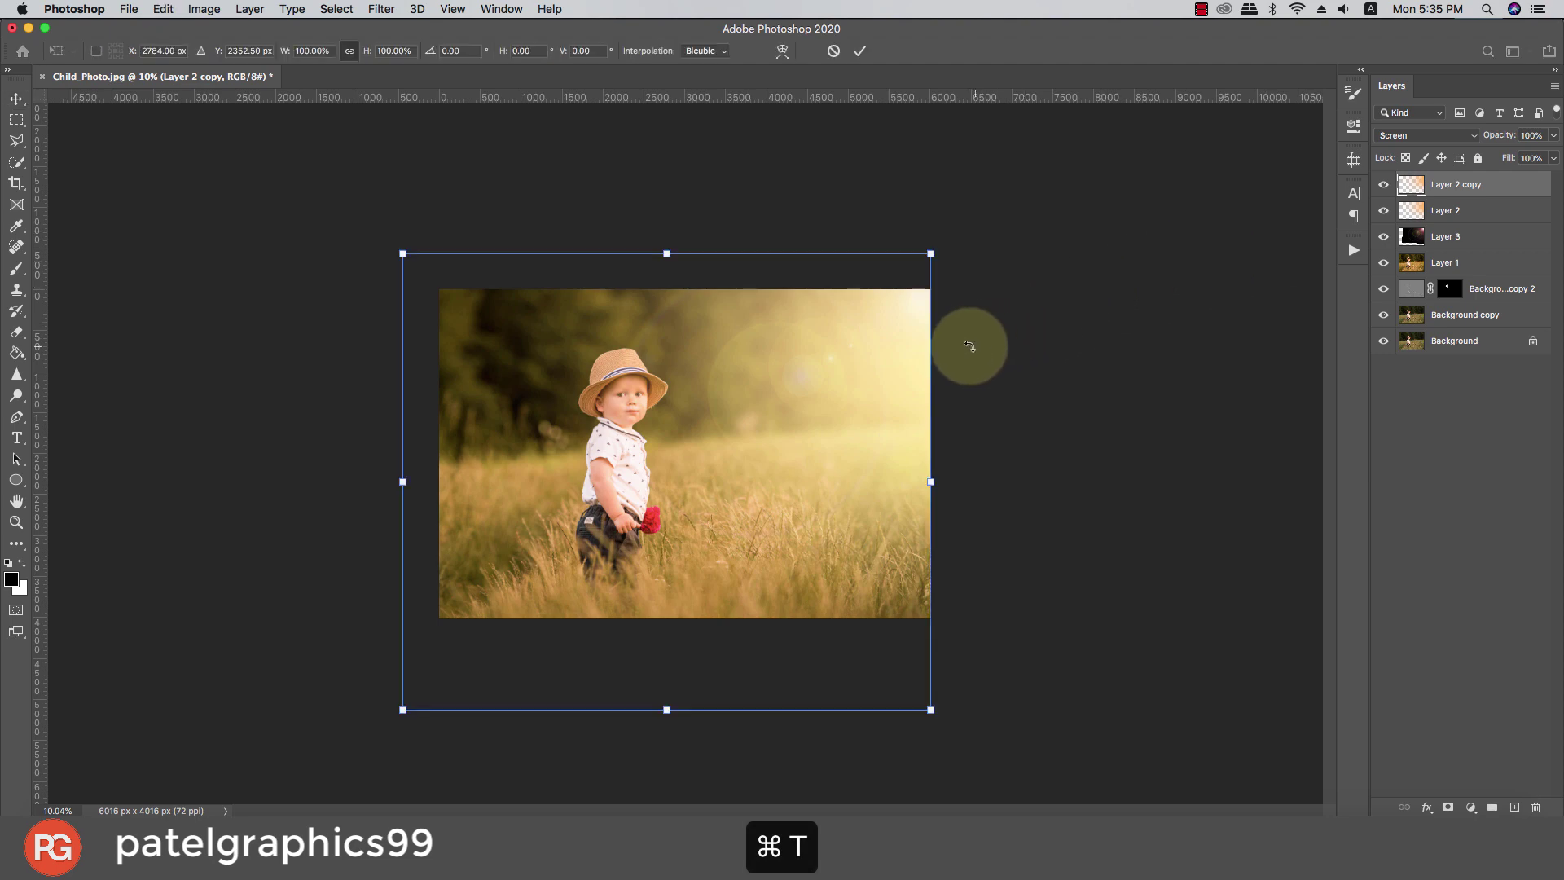
pyautogui.moveTo(888, 360); pyautogui.dragTo(890, 421)
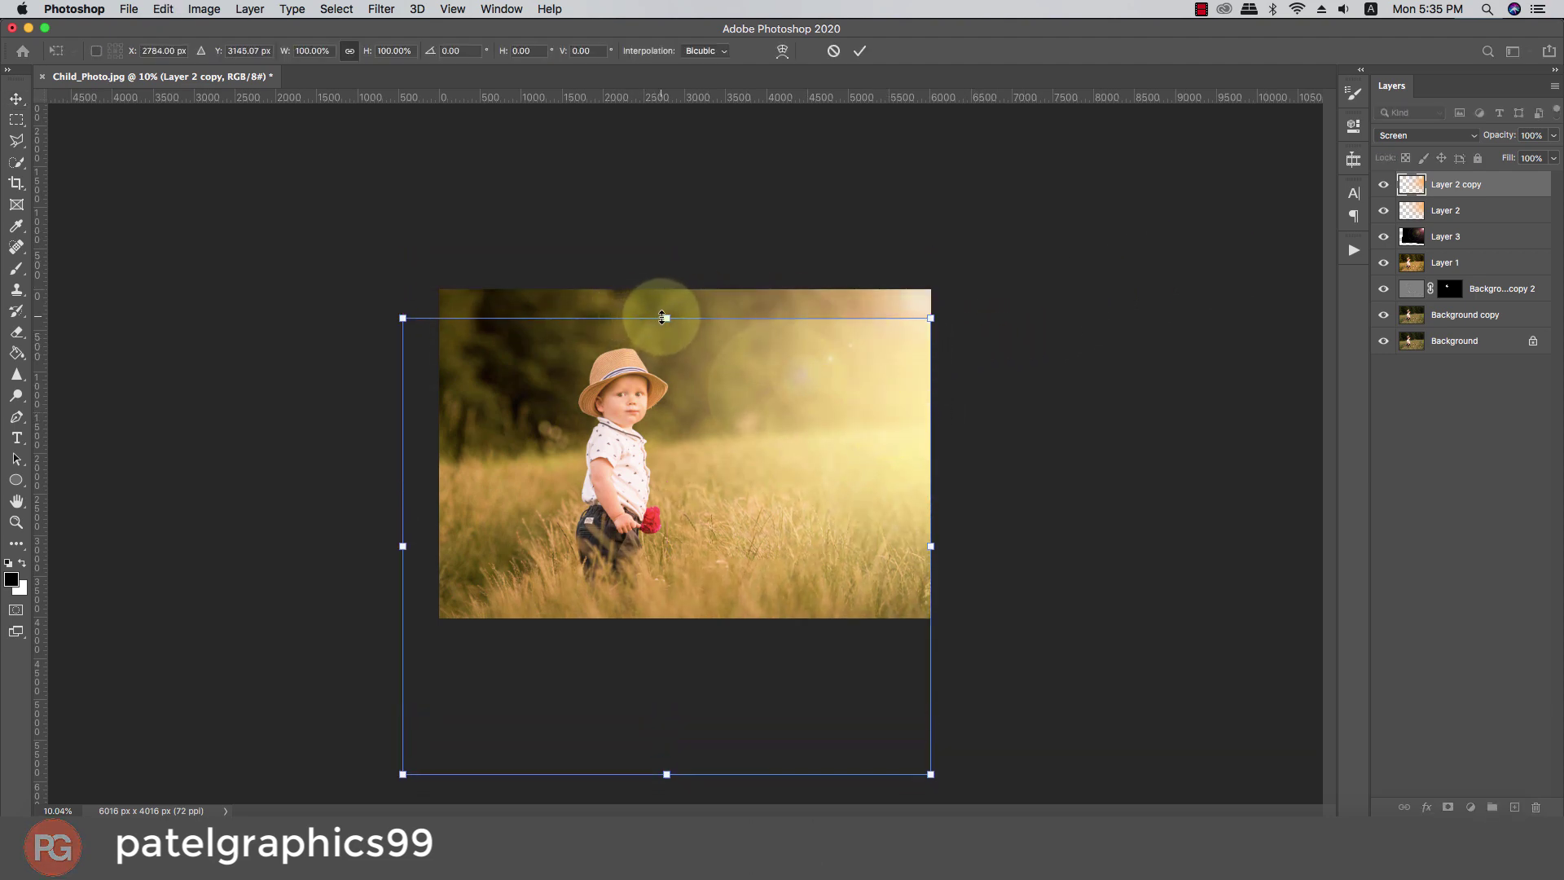
pyautogui.moveTo(666, 317)
pyautogui.mouseDown()
pyautogui.moveTo(664, 279)
pyautogui.moveTo(749, 65)
pyautogui.mouseUp()
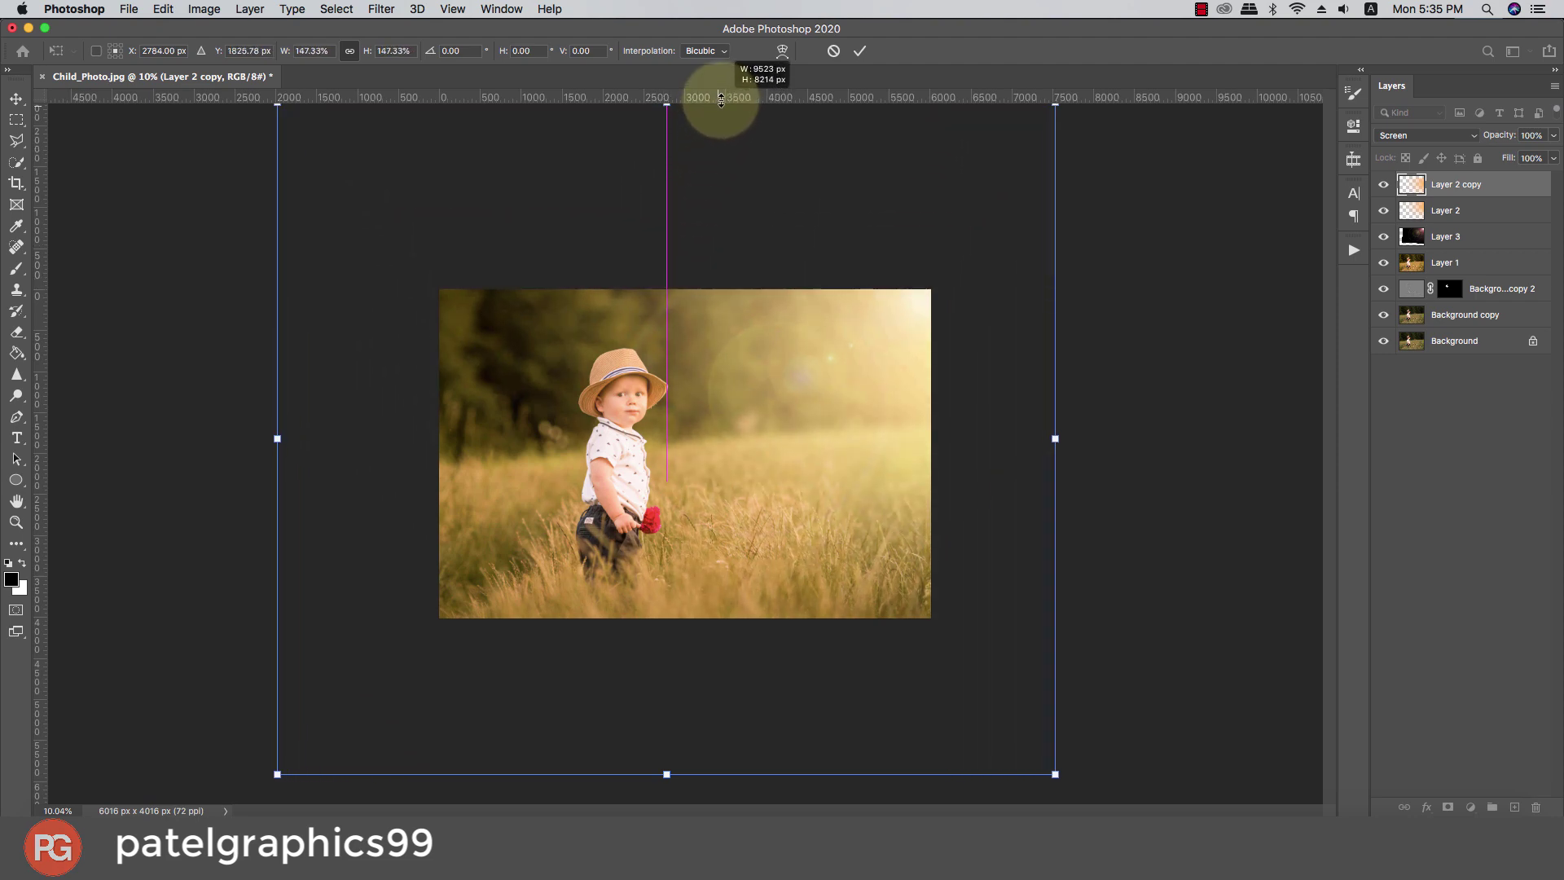
pyautogui.moveTo(1121, 327)
pyautogui.mouseDown()
pyautogui.moveTo(913, 343)
pyautogui.moveTo(922, 372)
pyautogui.mouseUp()
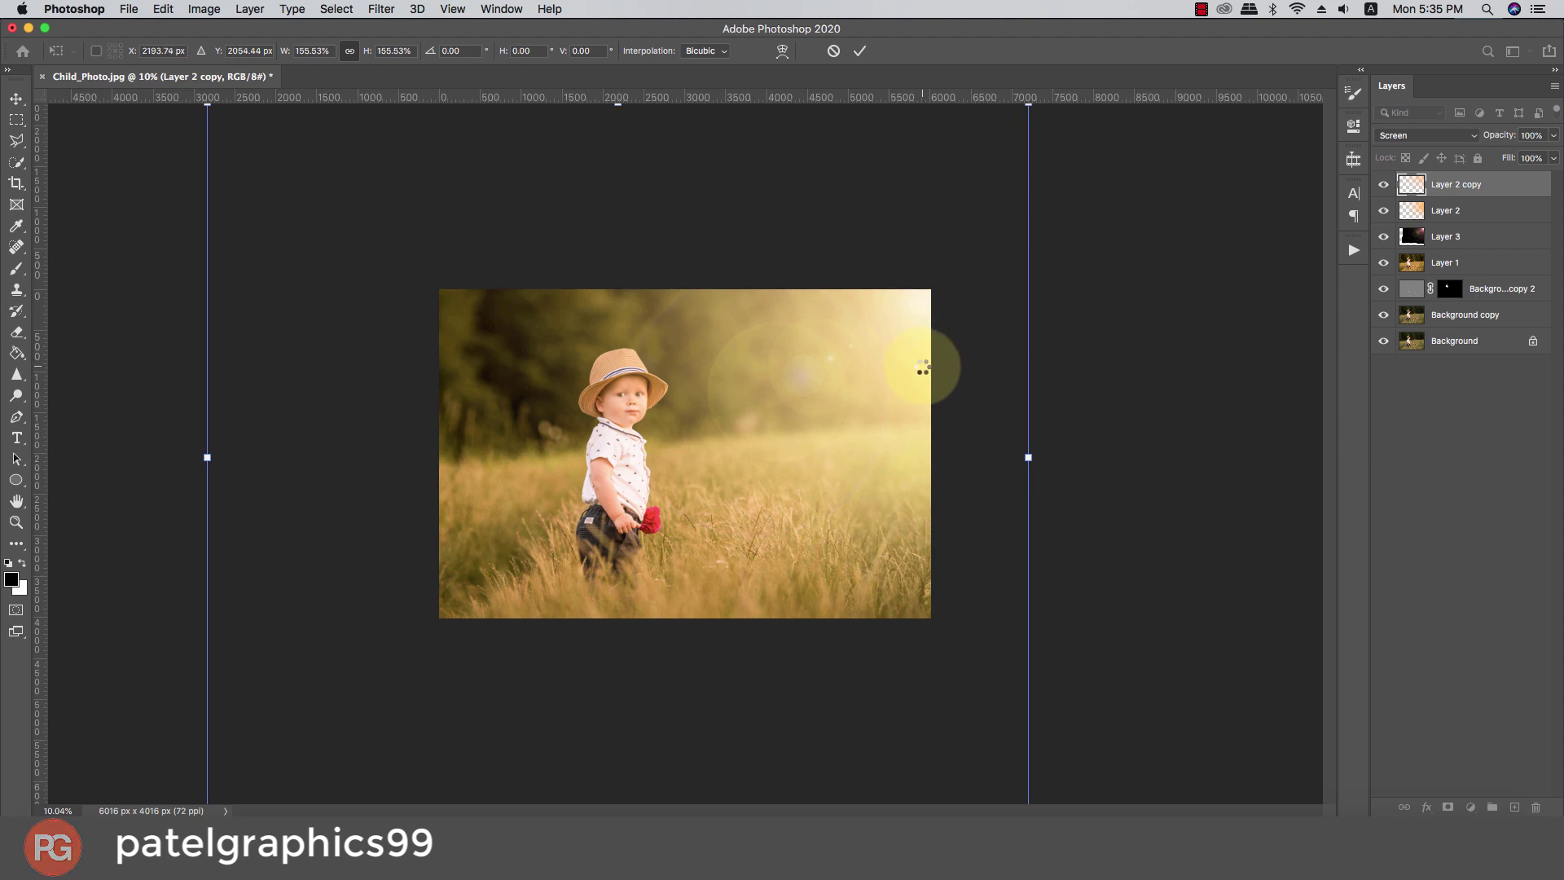
pyautogui.press('Return')
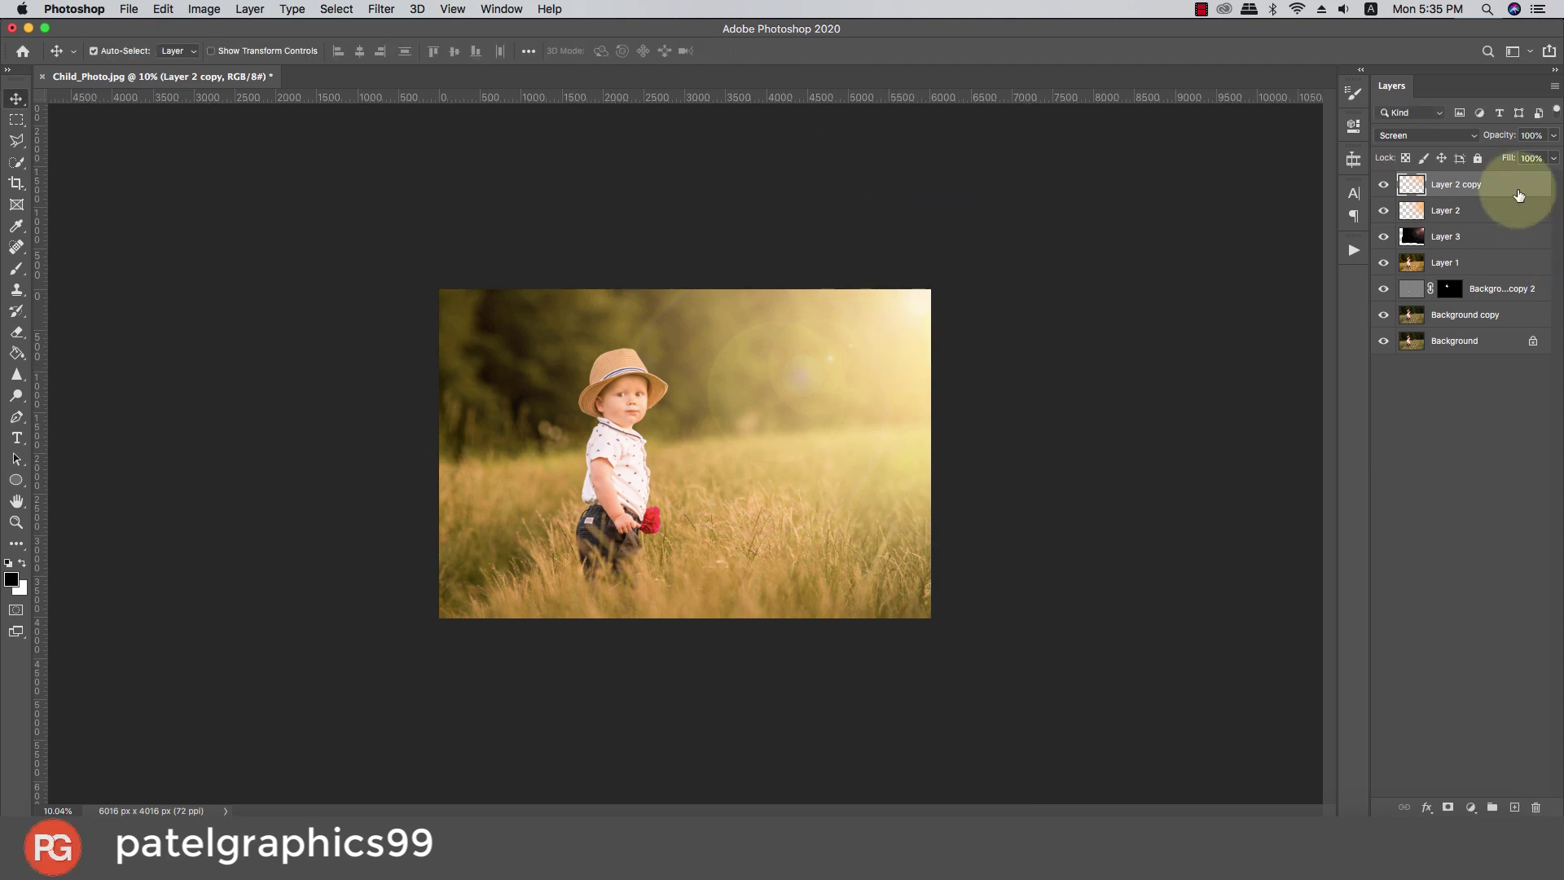
pyautogui.moveTo(1541, 144); pyautogui.dragTo(1404, 159)
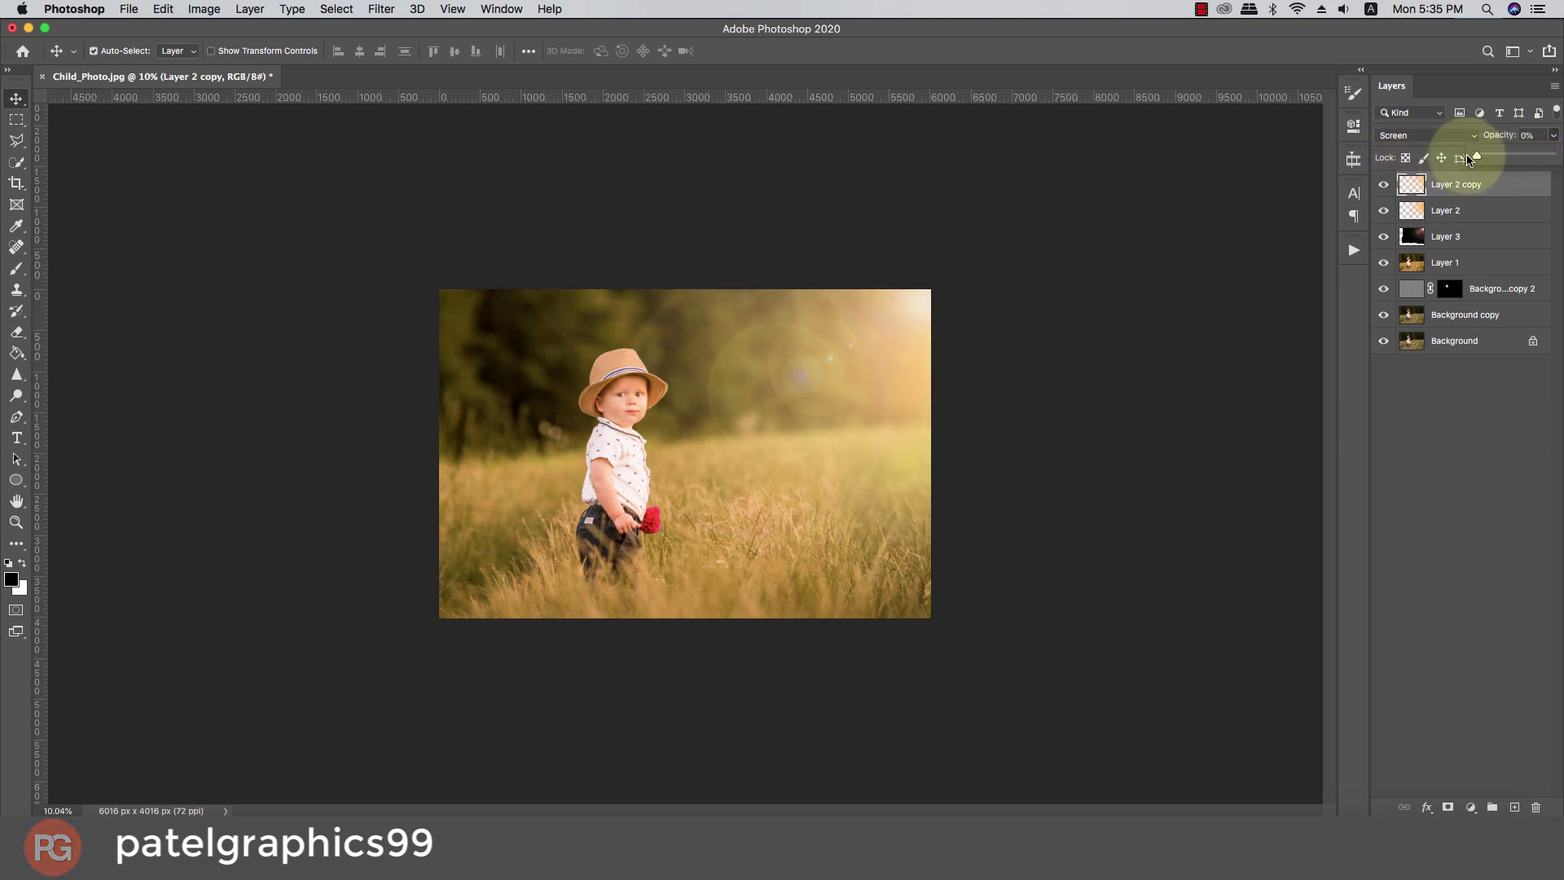
pyautogui.moveTo(1454, 160); pyautogui.dragTo(1496, 161)
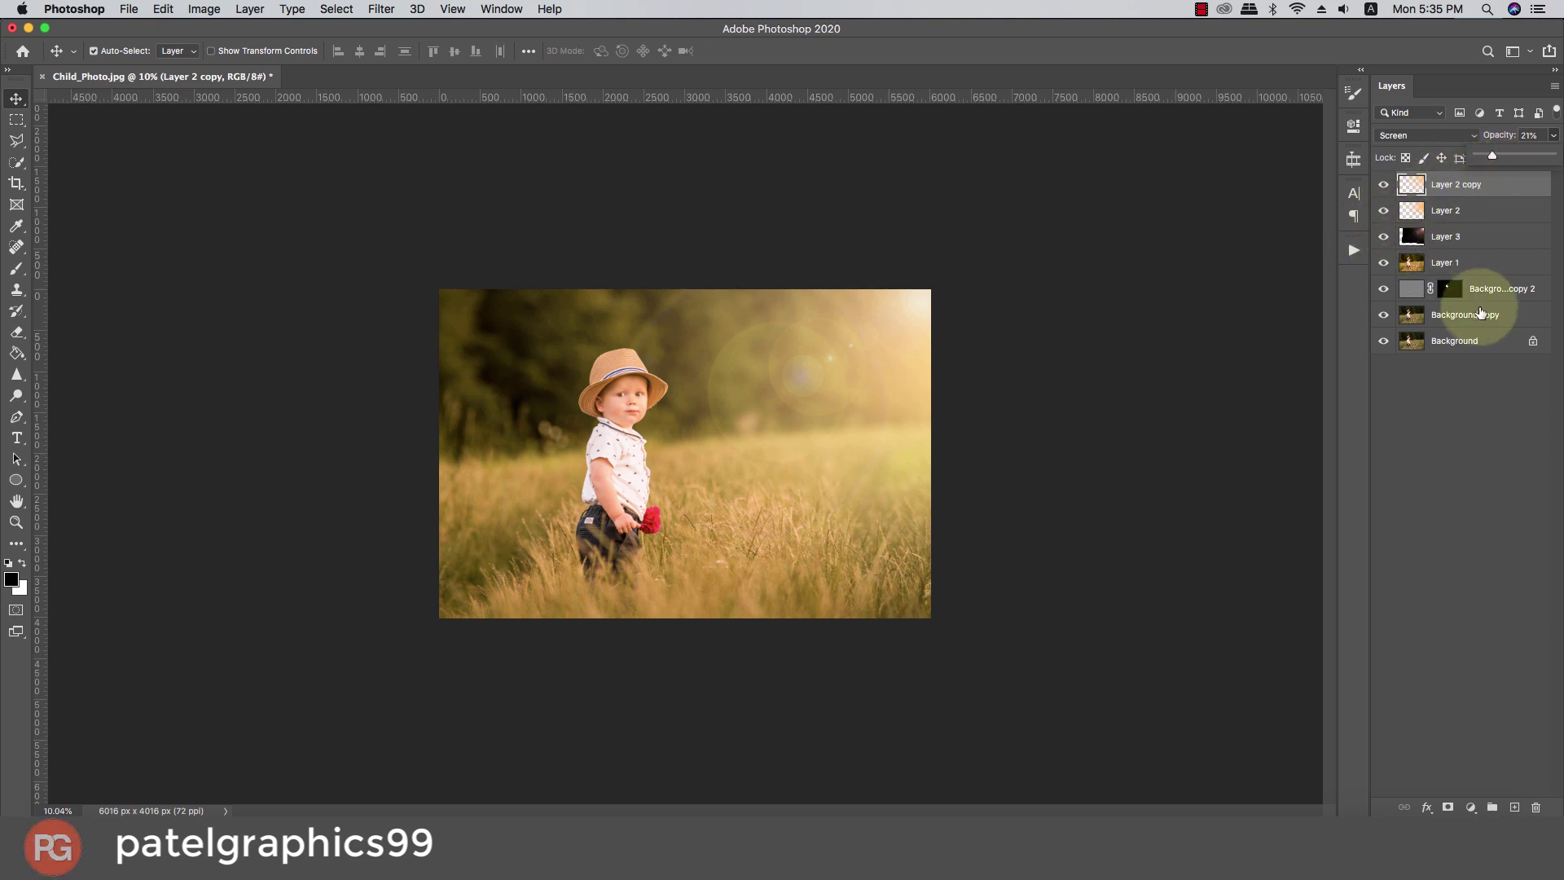
# Add a new Layer 4 on top and fill it with solid black
pyautogui.click(1471, 807)
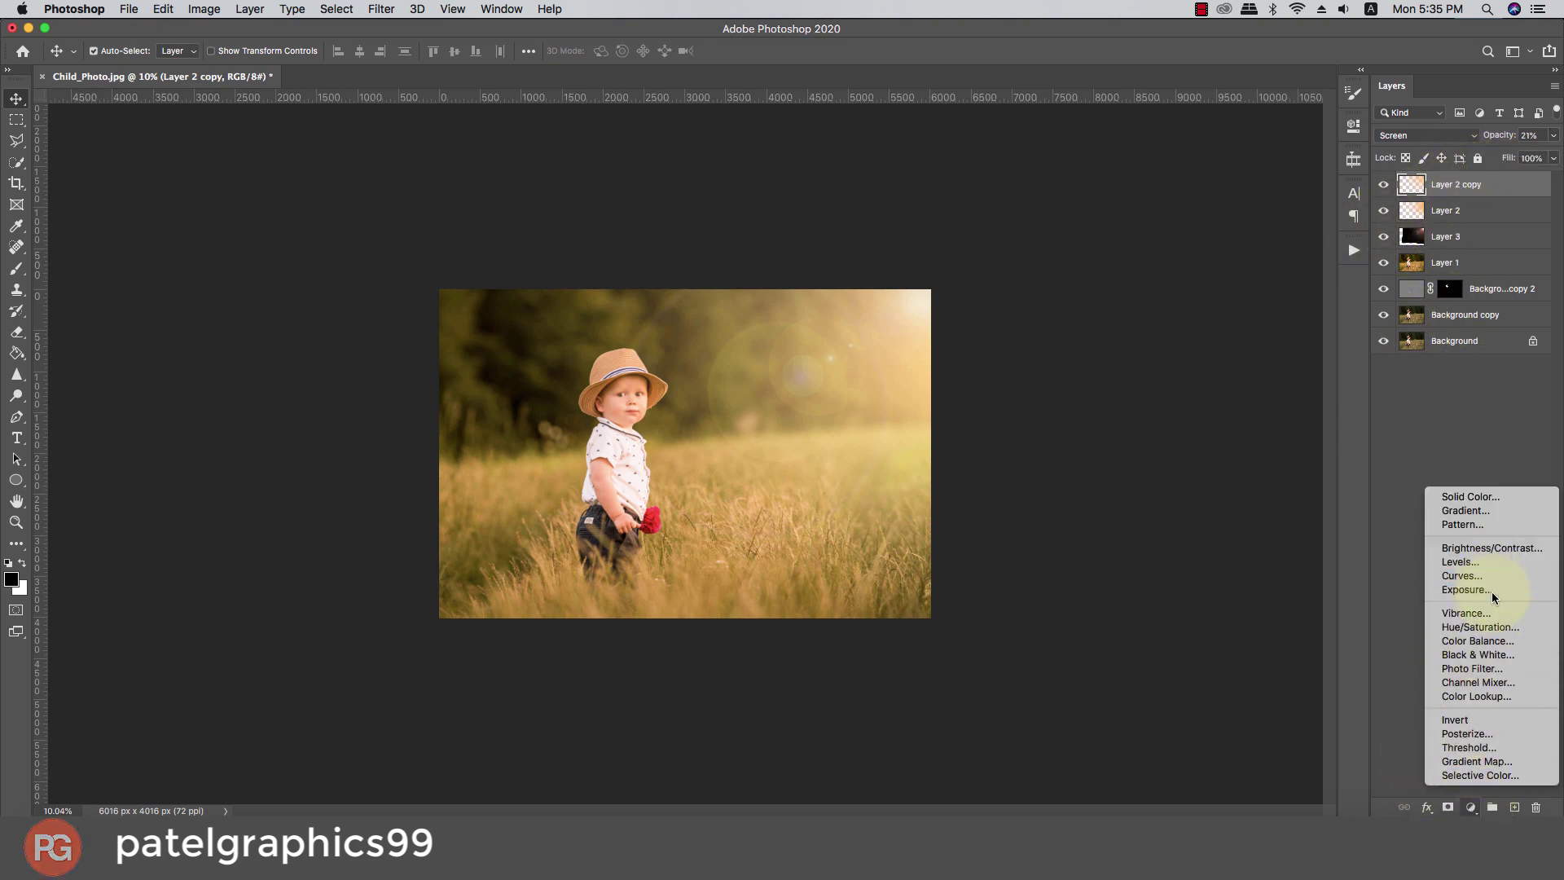
pyautogui.click(1450, 437)
pyautogui.click(1515, 807)
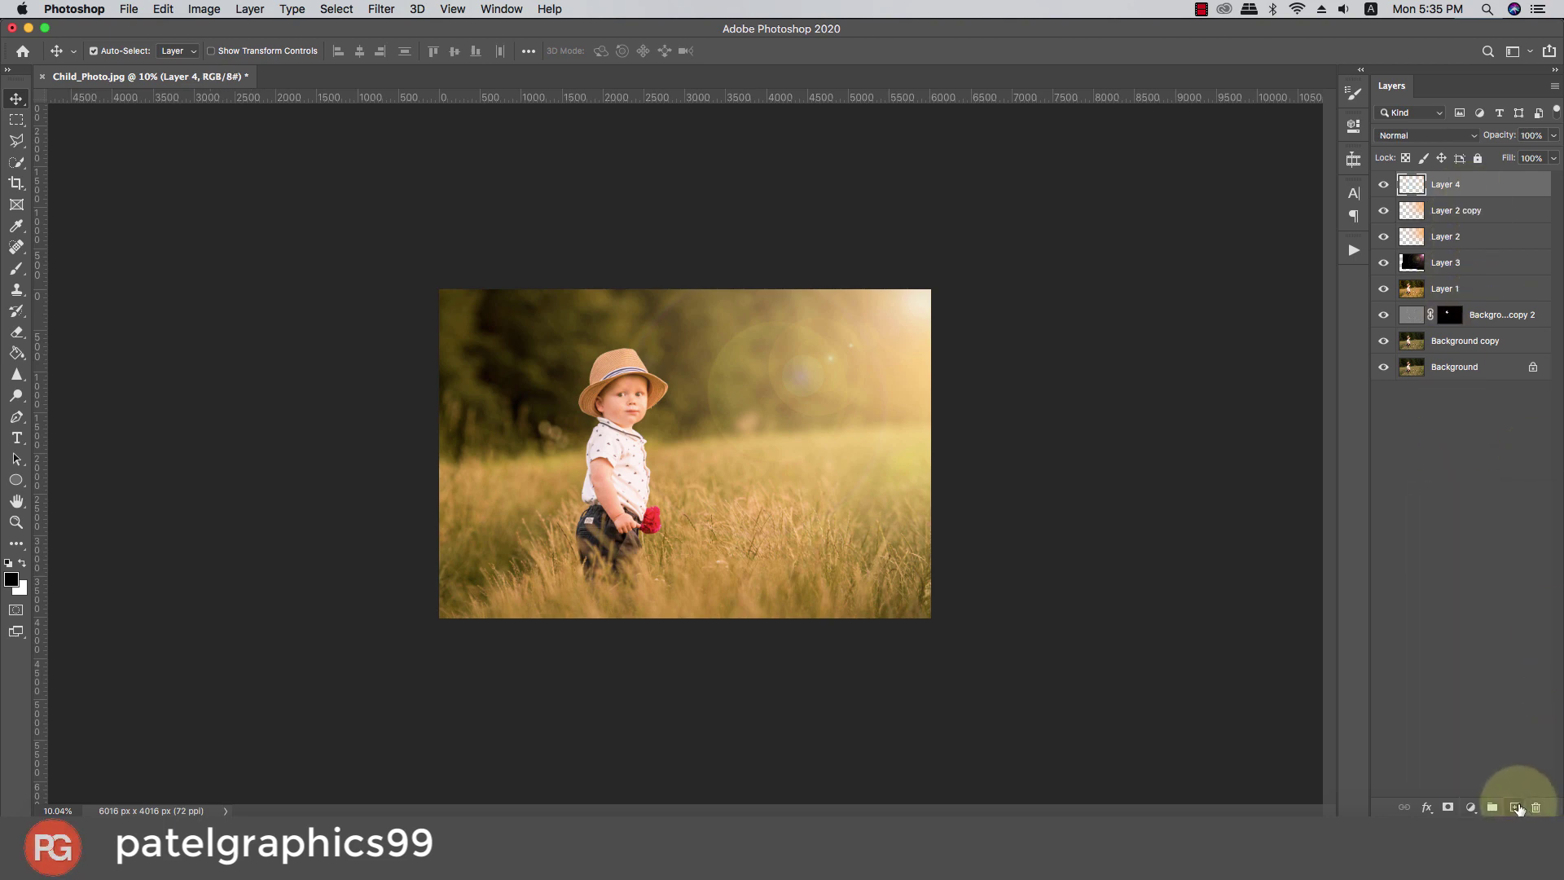
pyautogui.press('g')
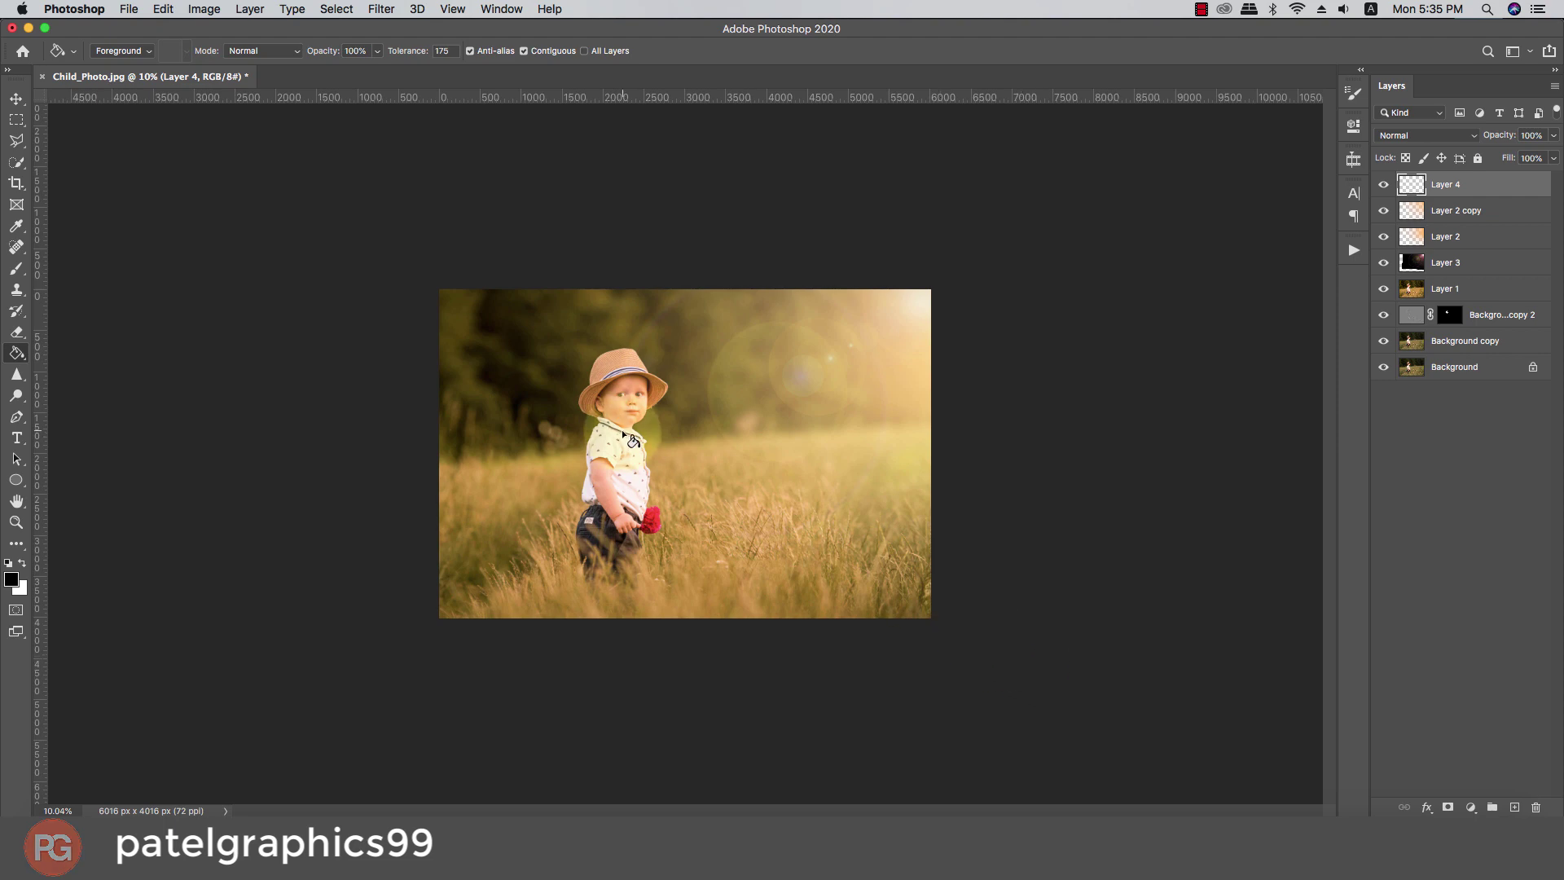
pyautogui.click(634, 437)
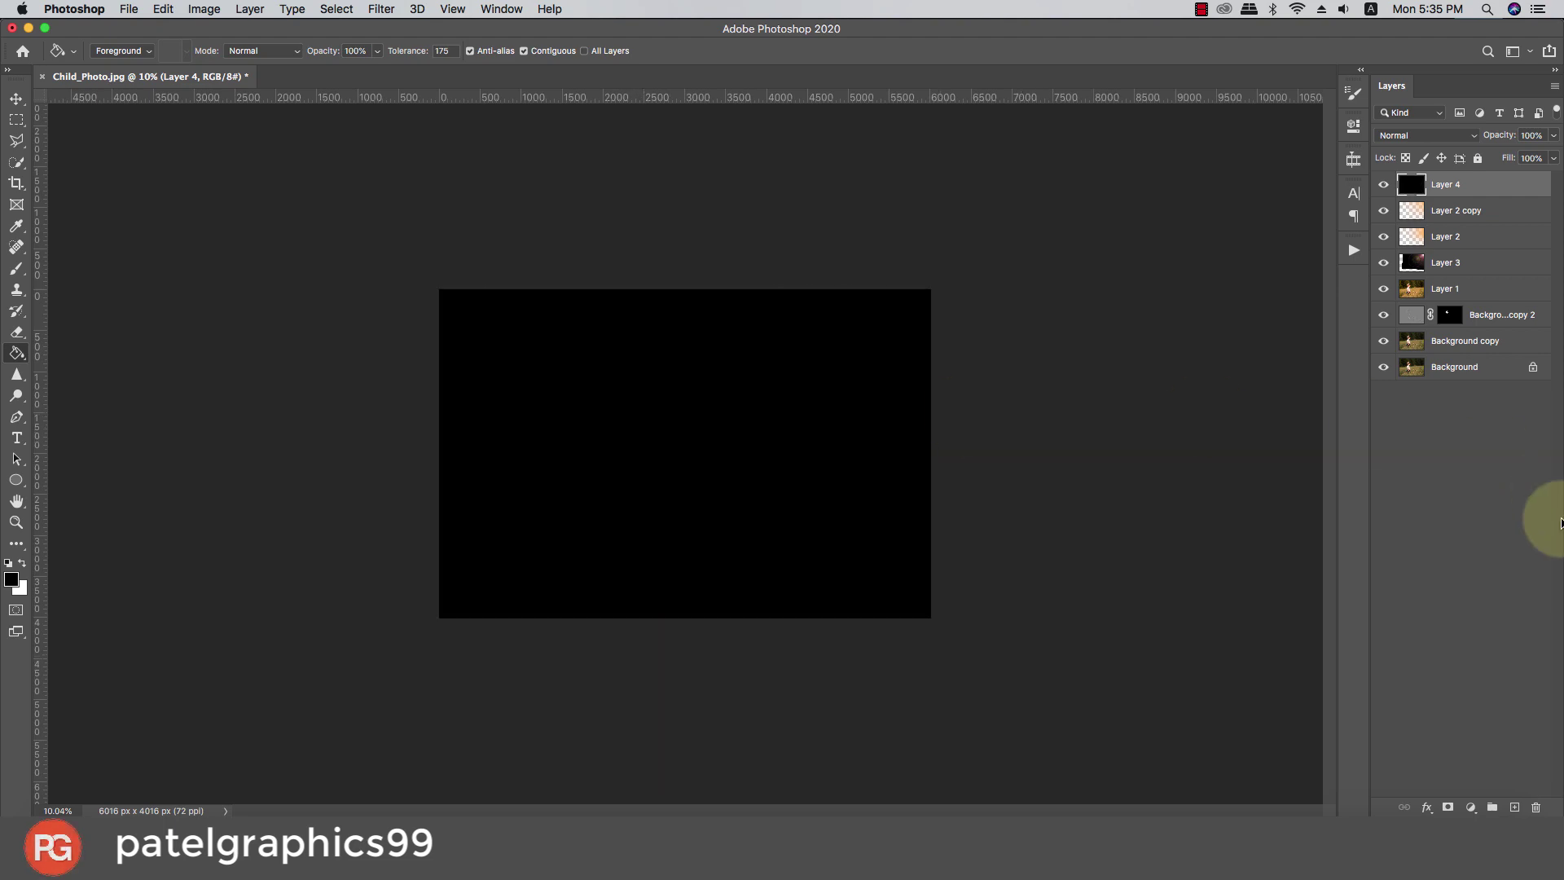
# Add a layer mask and paint black over the child and upper right, leaving dark edges
pyautogui.click(1447, 807)
pyautogui.press('b')
pyautogui.press('x')
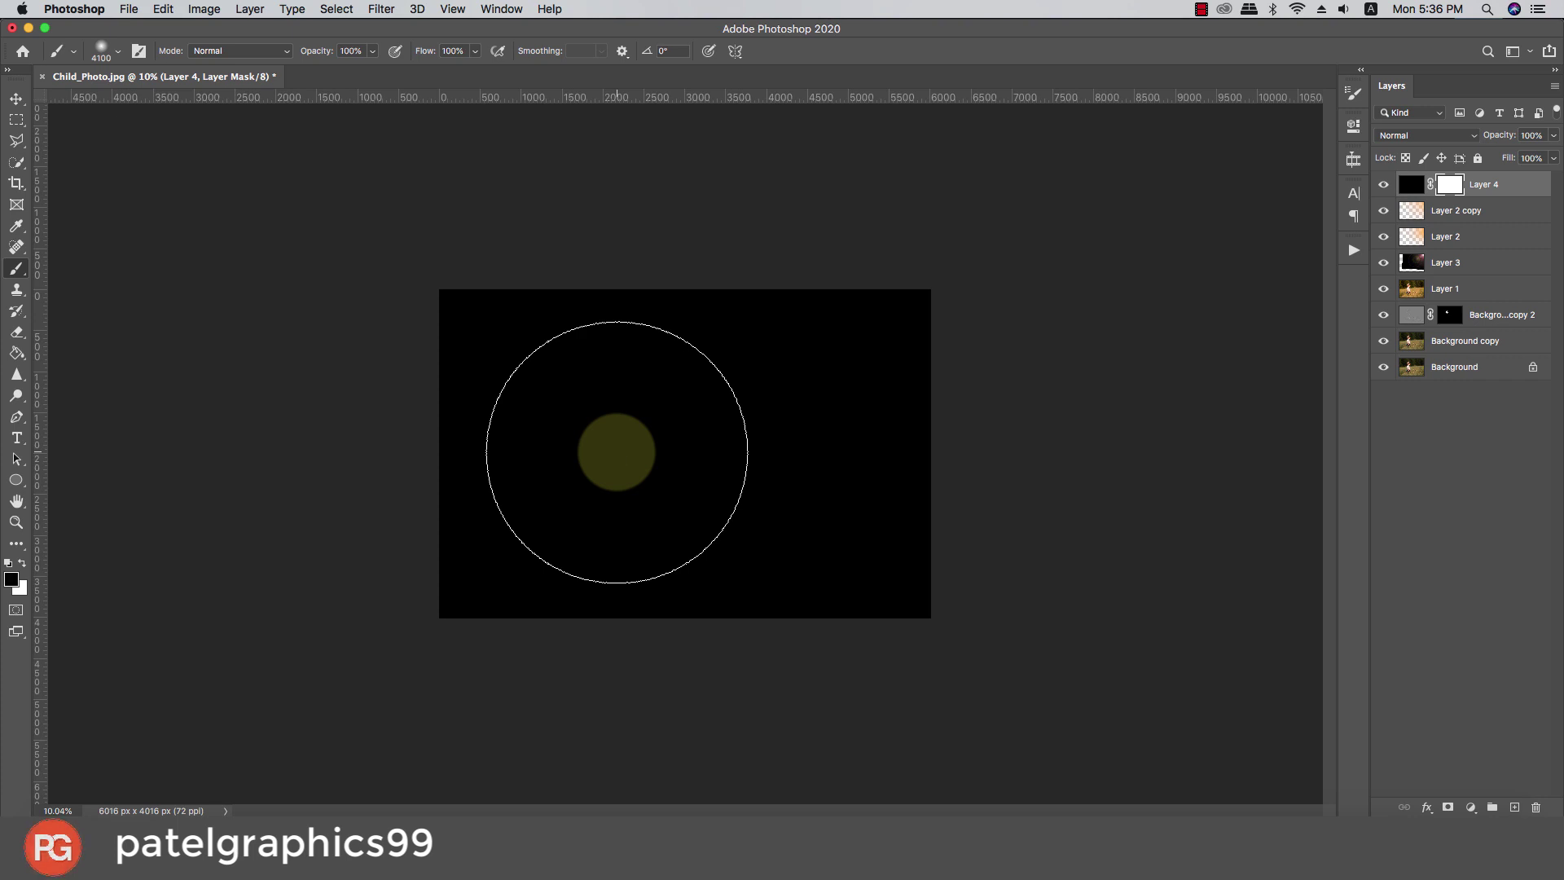
pyautogui.moveTo(616, 452); pyautogui.dragTo(872, 383)
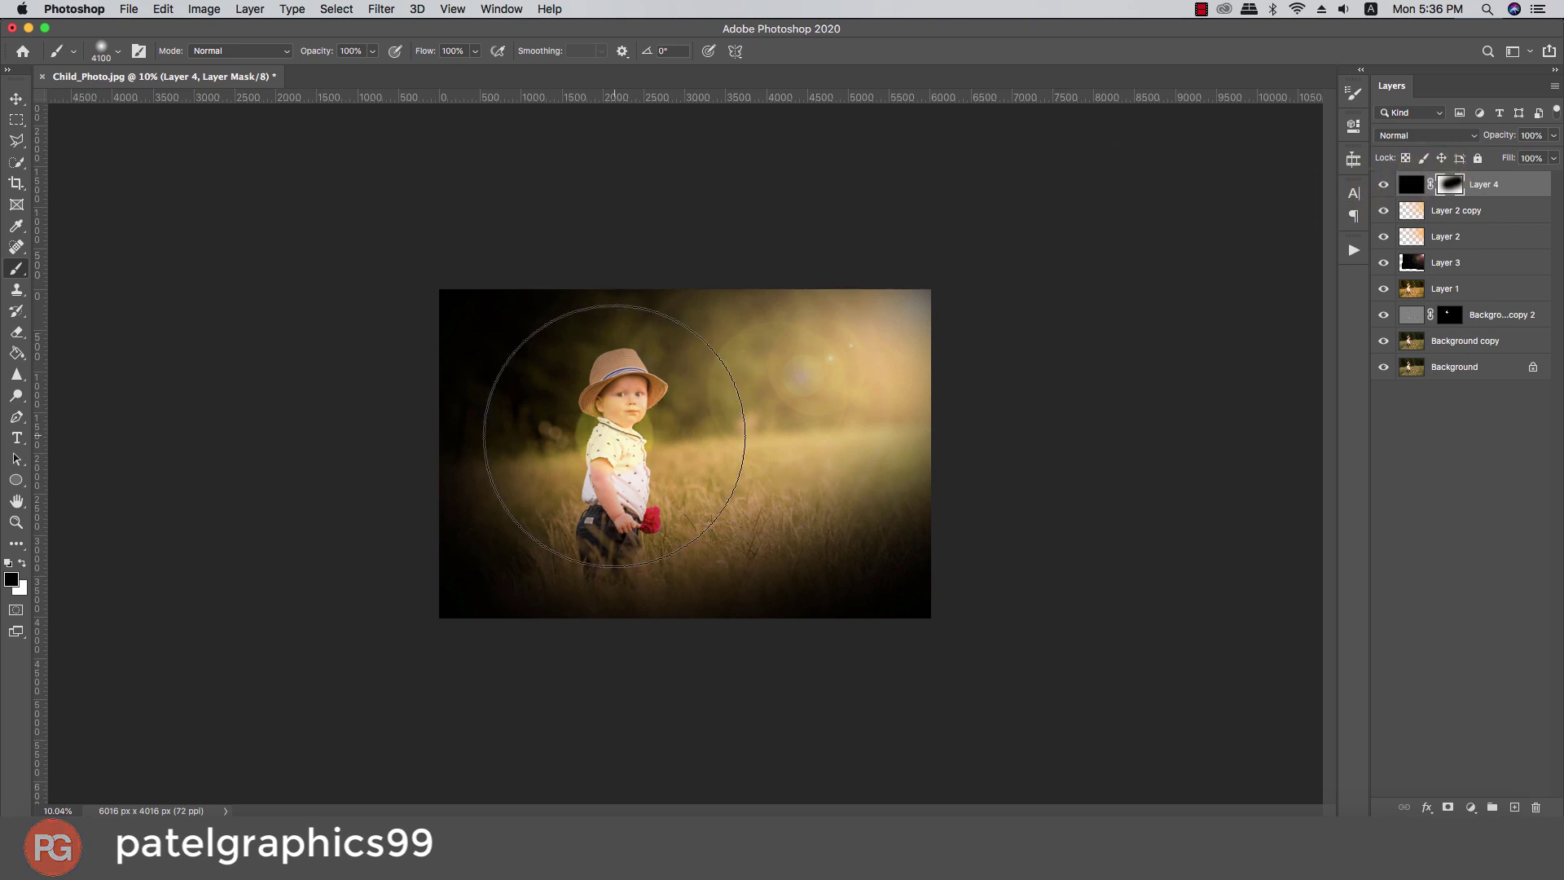
pyautogui.moveTo(614, 436)
pyautogui.mouseDown()
pyautogui.moveTo(803, 331)
pyautogui.moveTo(1006, 287)
pyautogui.mouseUp()
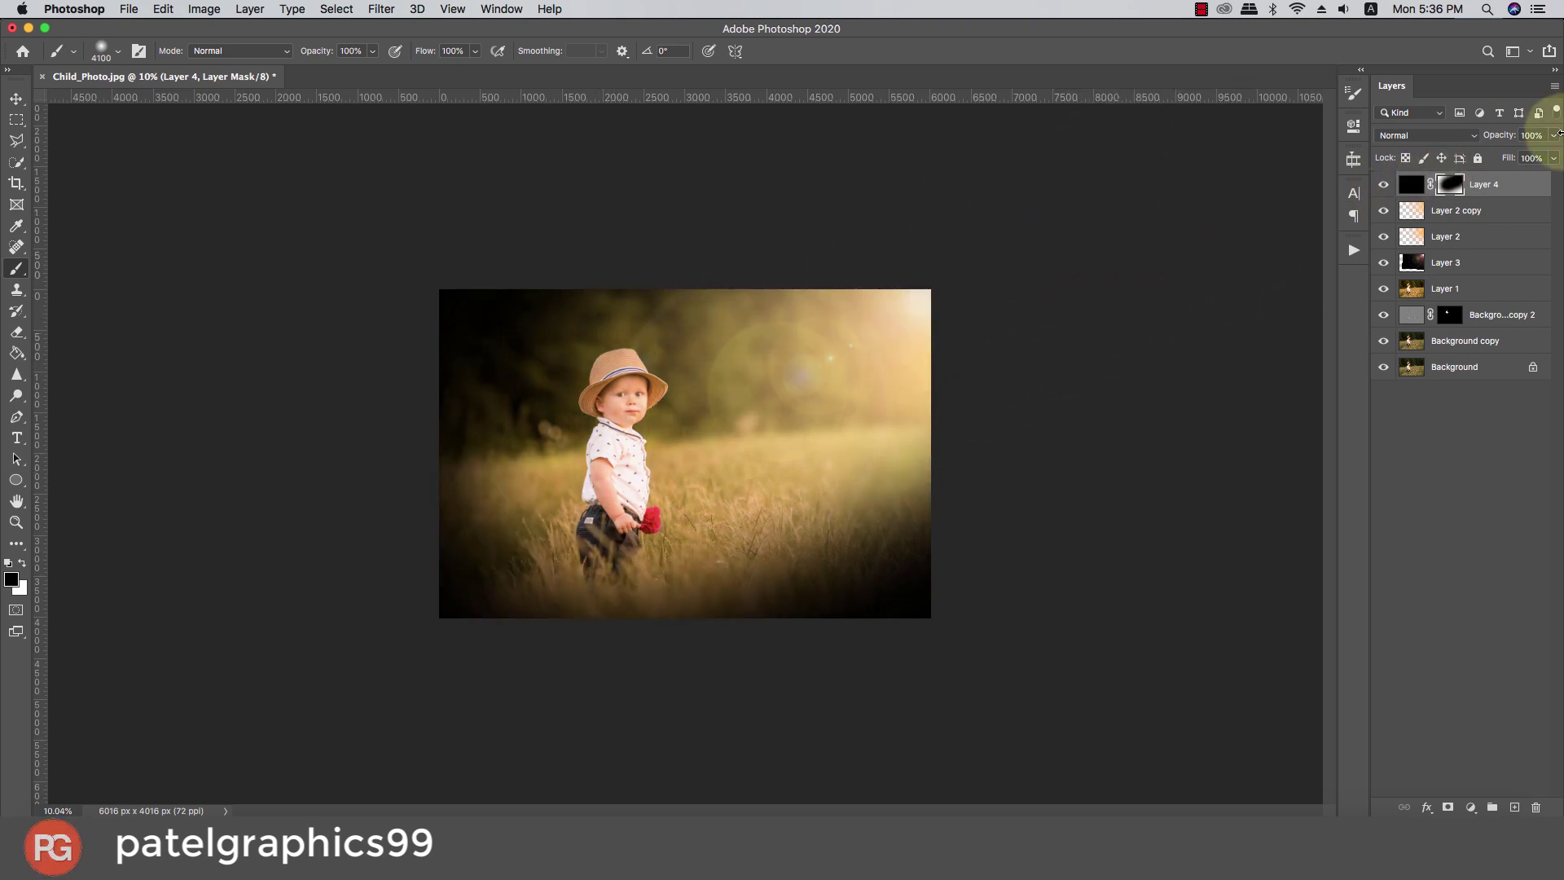
# Set the vignette layer's opacity to about 42% and check the result
pyautogui.moveTo(1556, 138); pyautogui.dragTo(1512, 159)
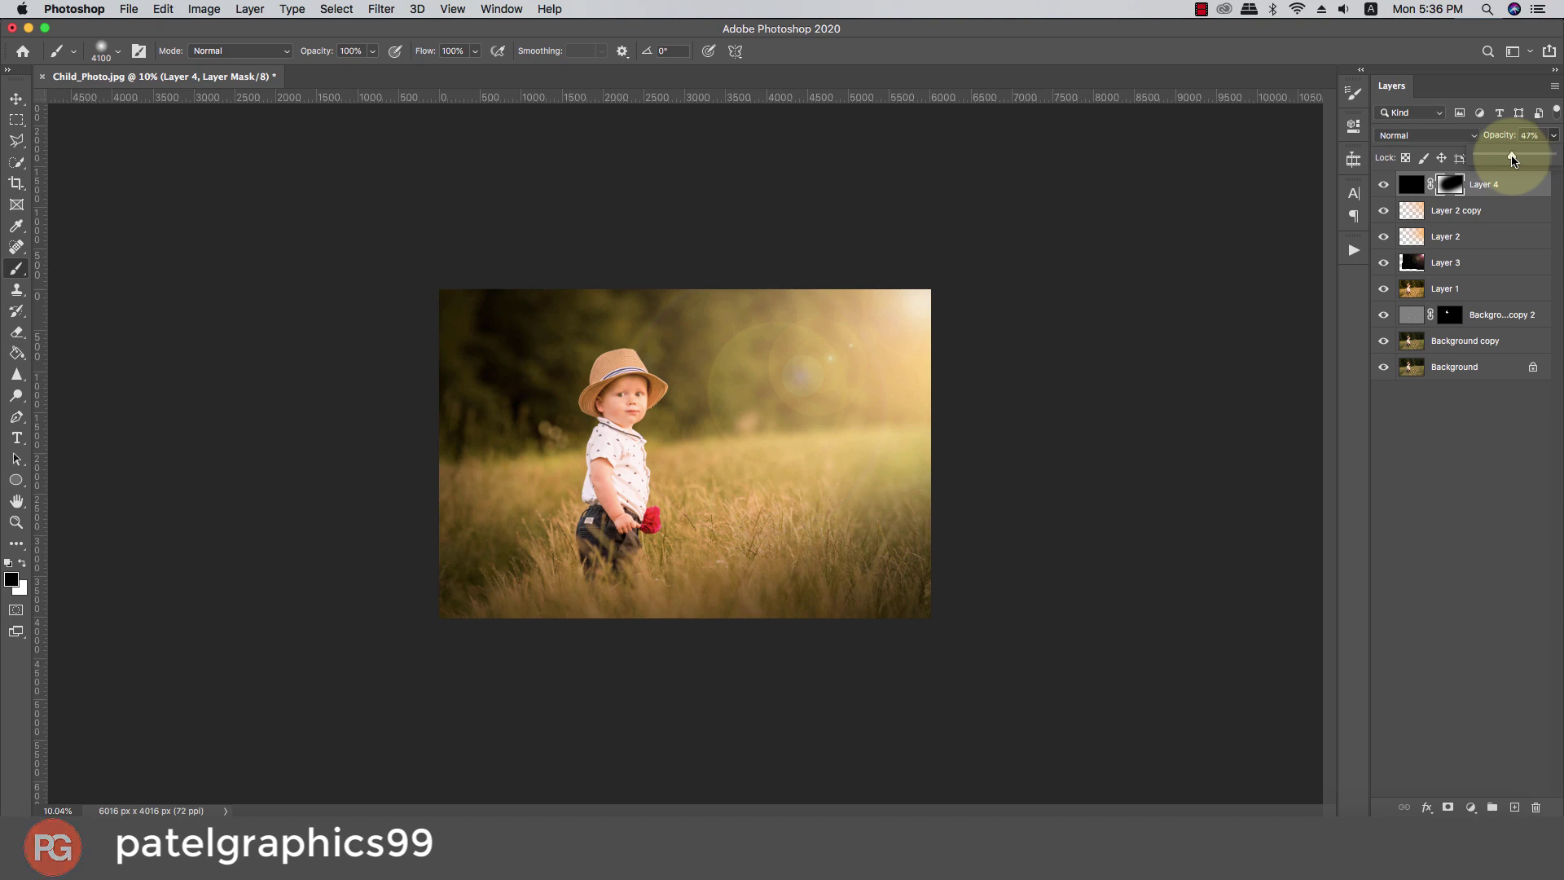
pyautogui.click(1377, 187)
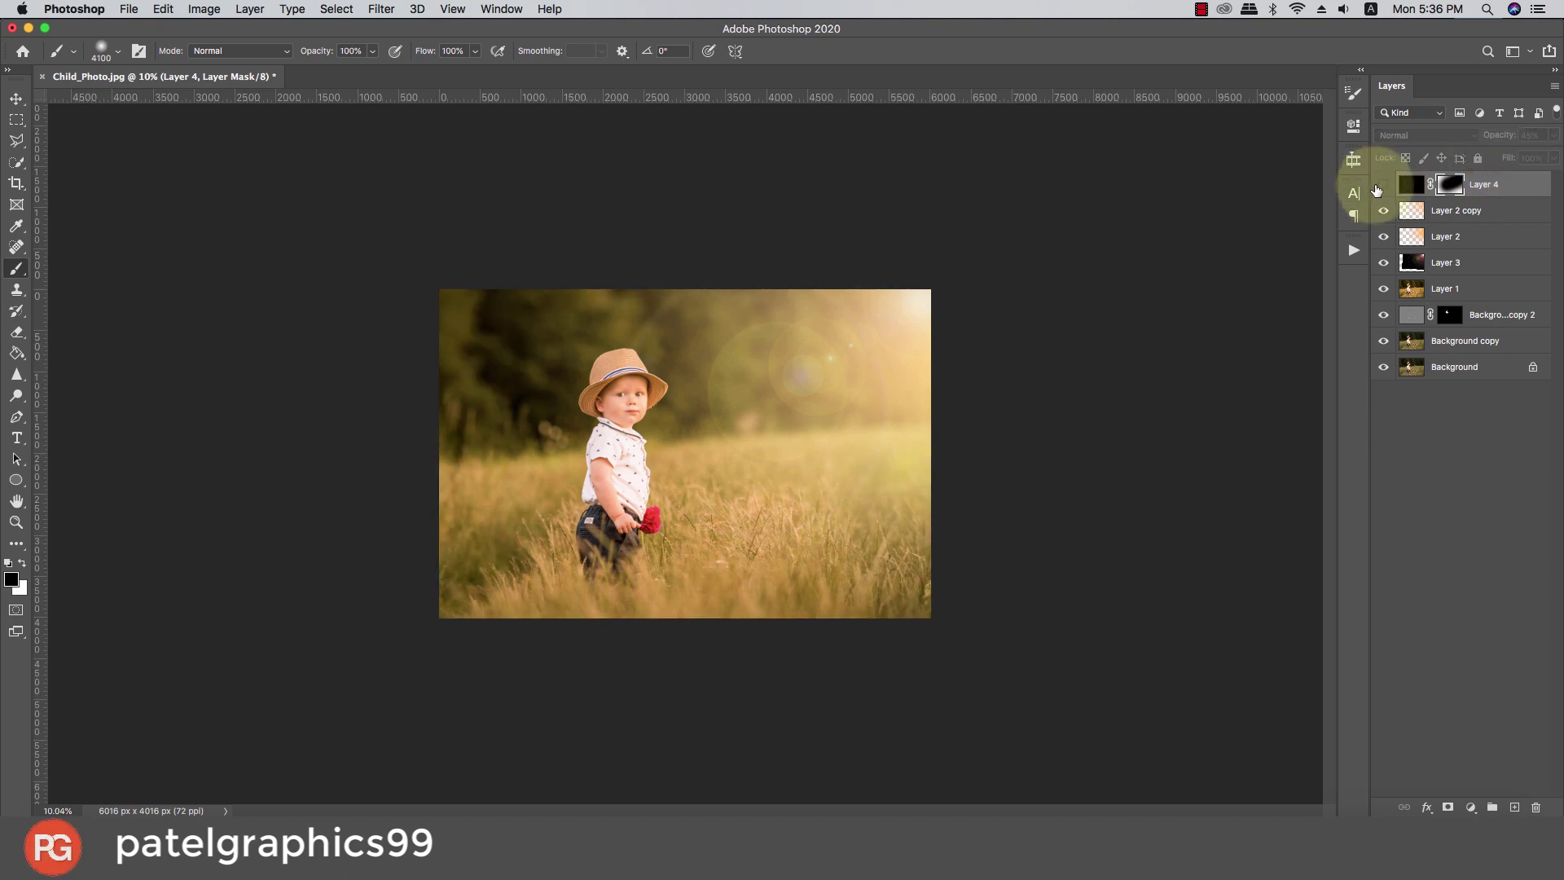
pyautogui.click(1378, 187)
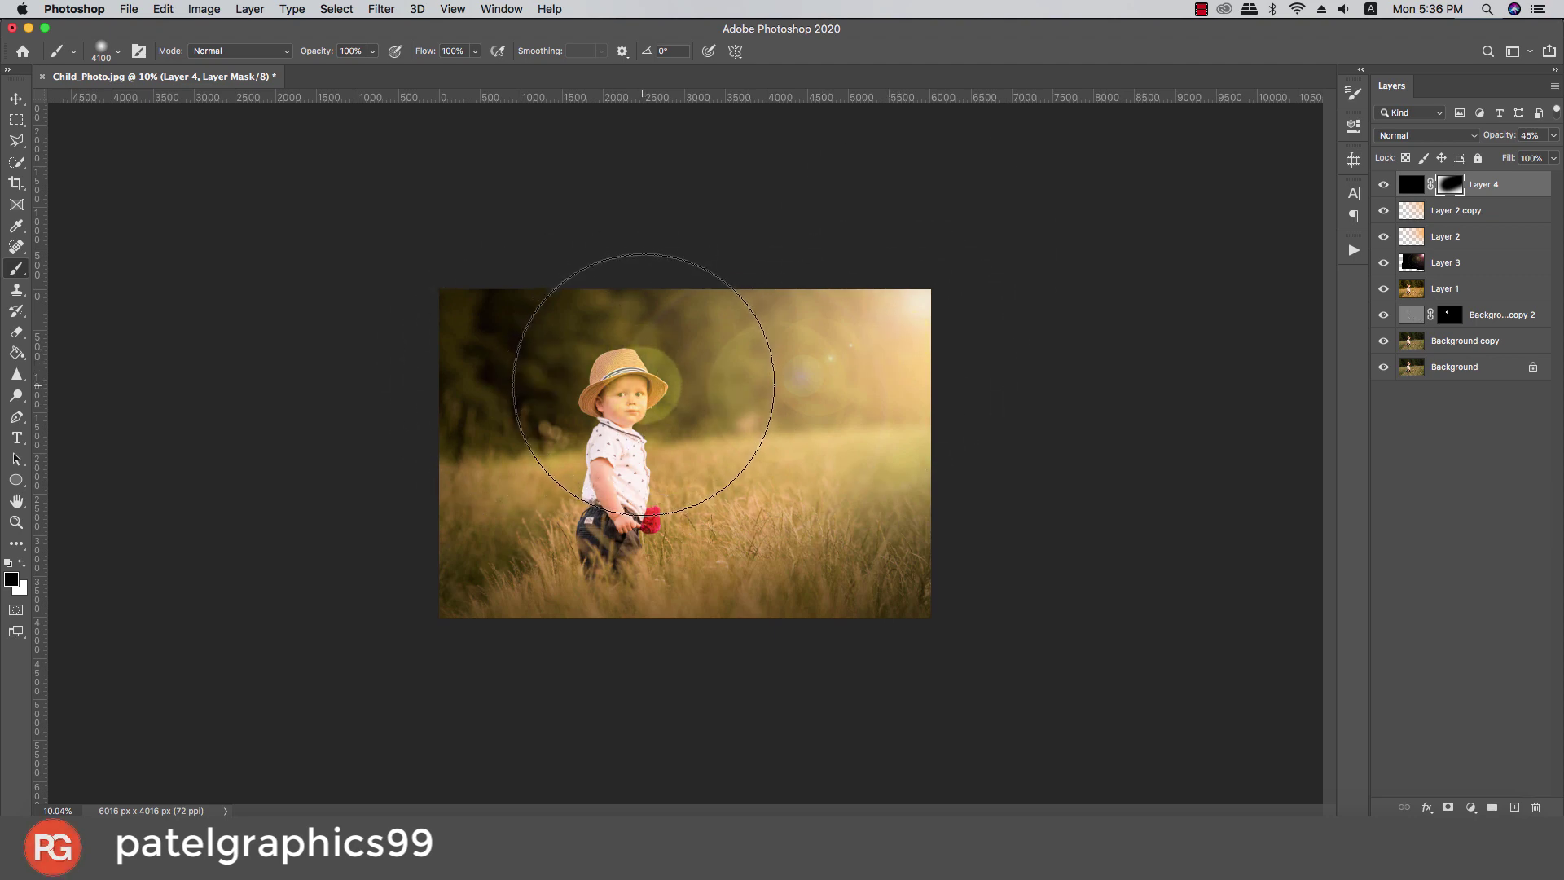
pyautogui.click(1553, 135)
pyautogui.moveTo(1513, 154)
pyautogui.mouseDown()
pyautogui.moveTo(1491, 157)
pyautogui.moveTo(1503, 163)
pyautogui.mouseUp()
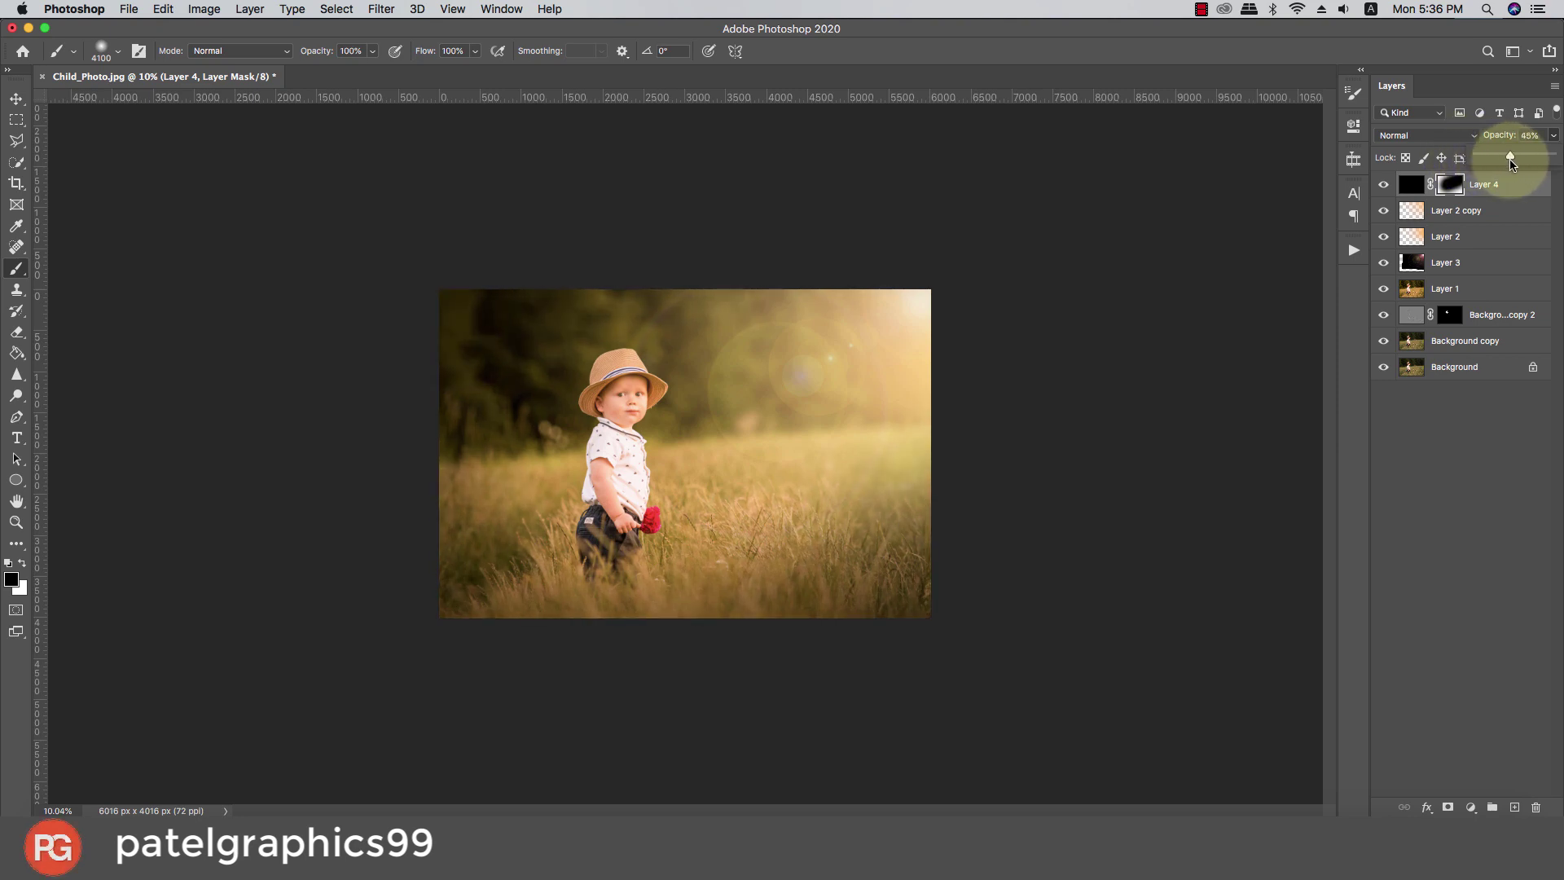
pyautogui.press('super+plus')
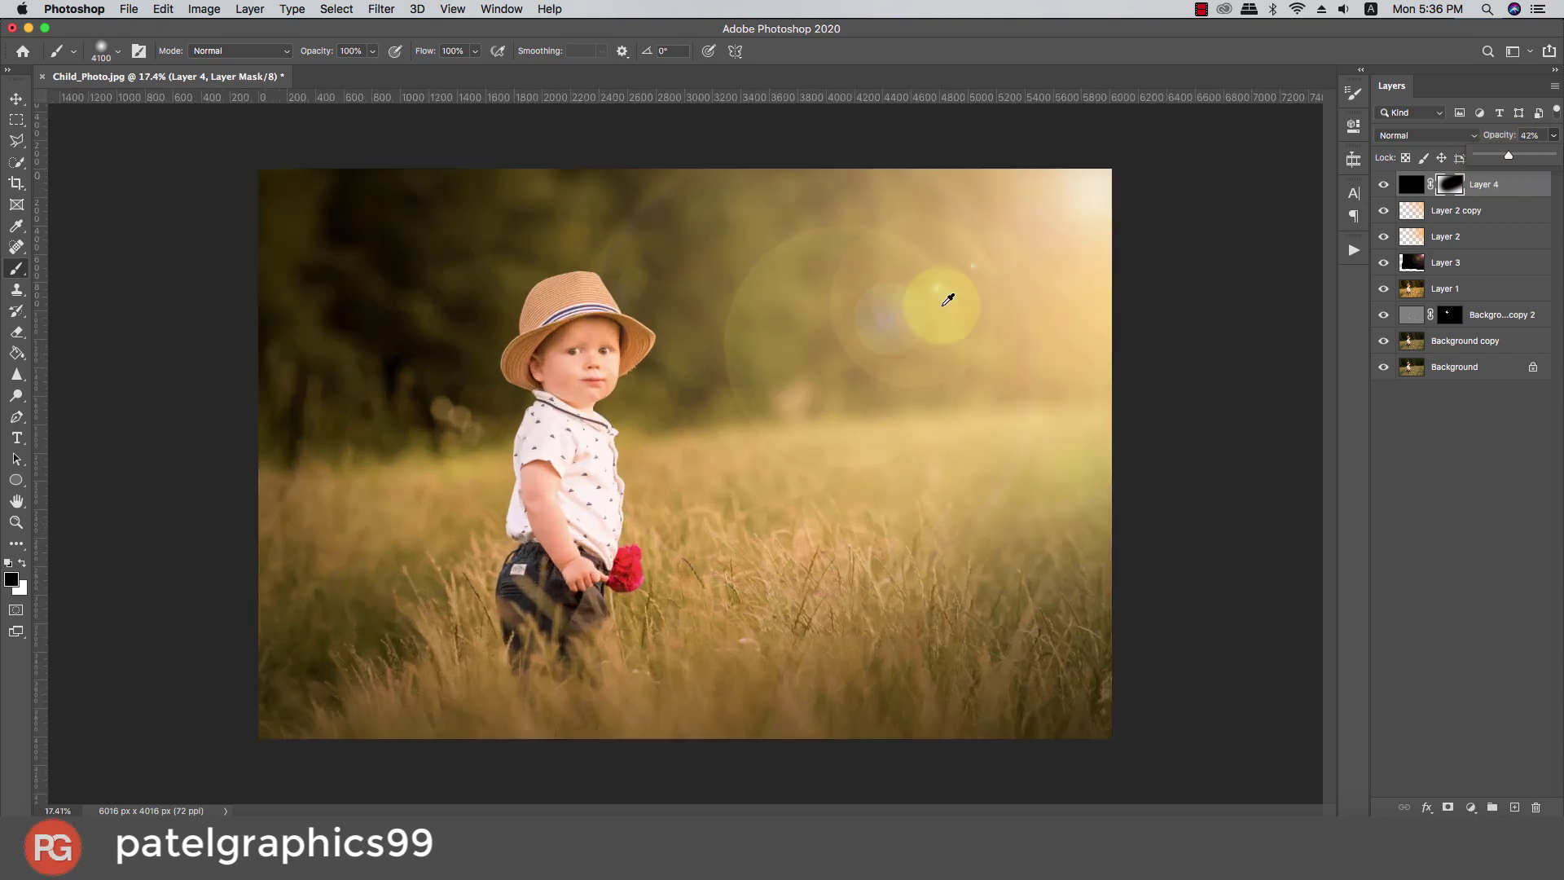
pyautogui.press('super+minus')
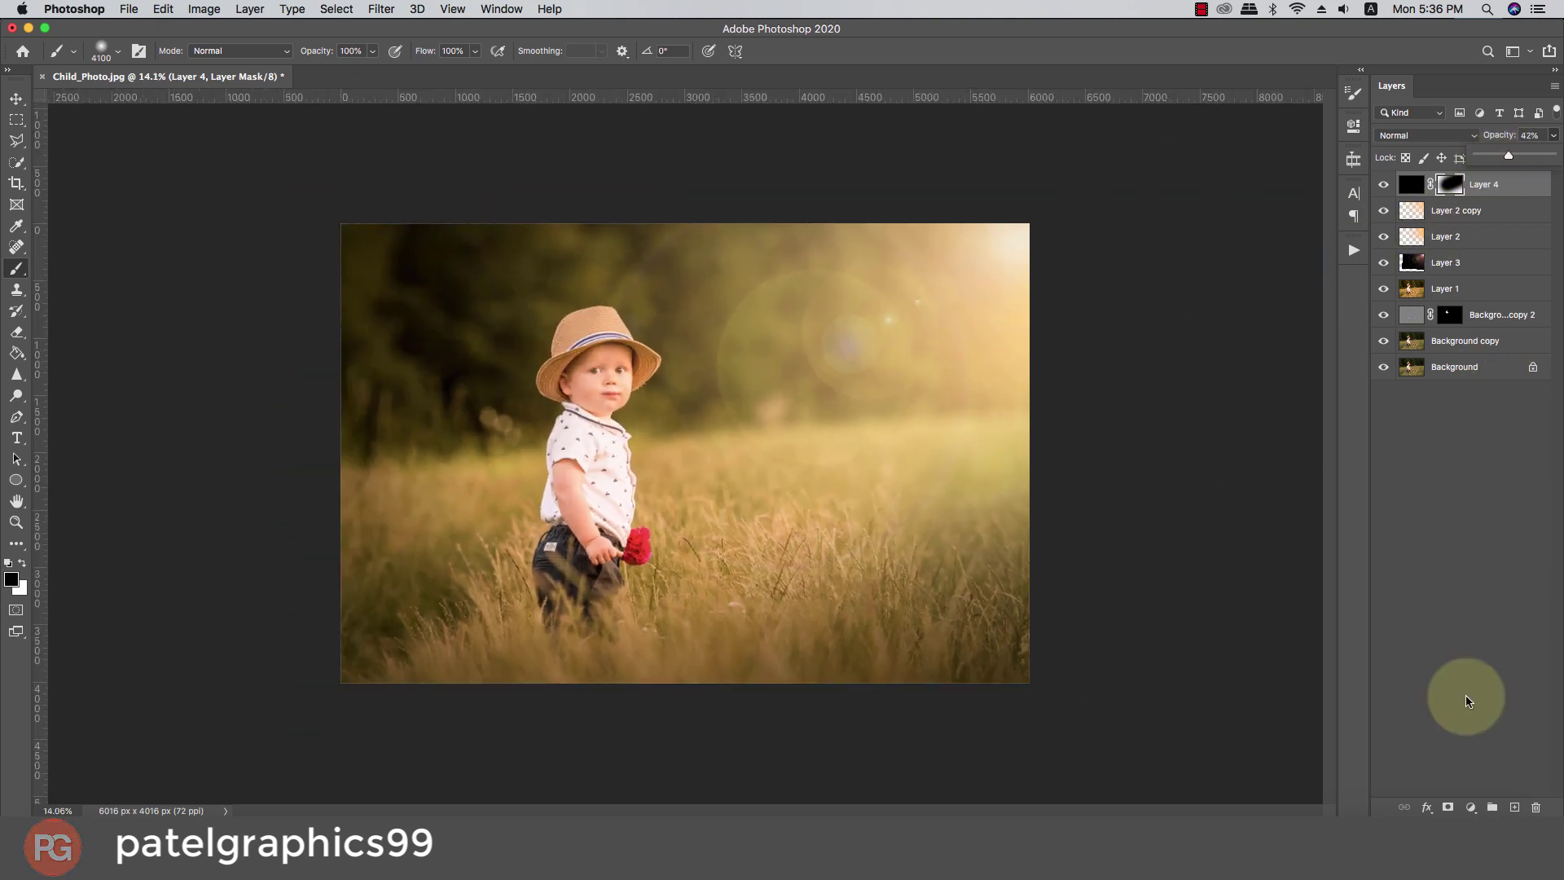
# Add a Color Lookup layer and try the 2Strip, 3Strip, Bleach Bypass and Candlelight LUTs
pyautogui.click(1470, 806)
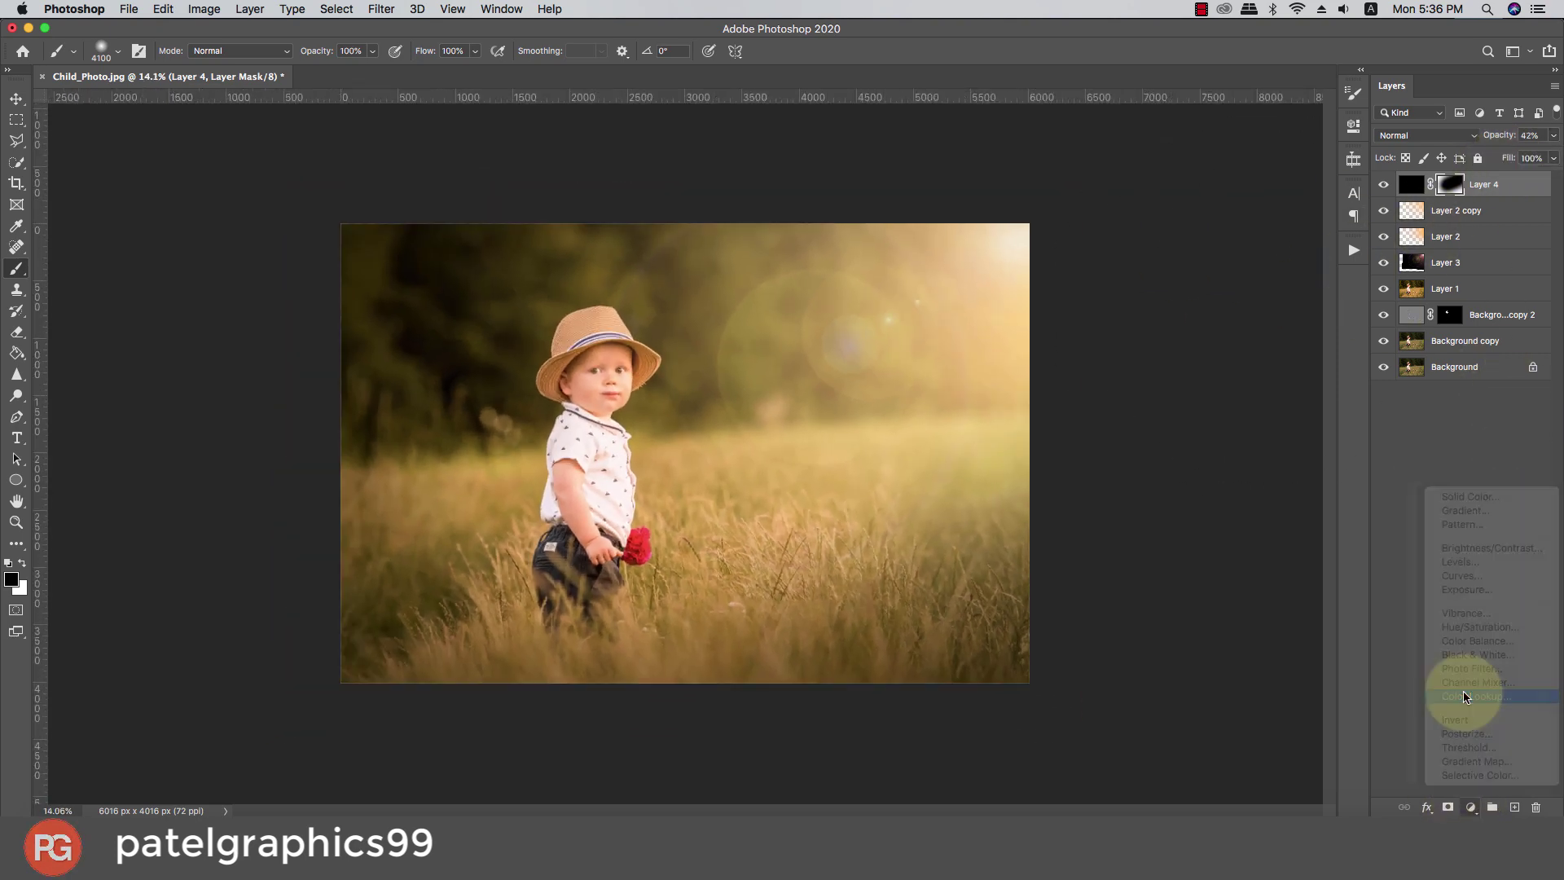
pyautogui.click(1462, 722)
pyautogui.click(1213, 174)
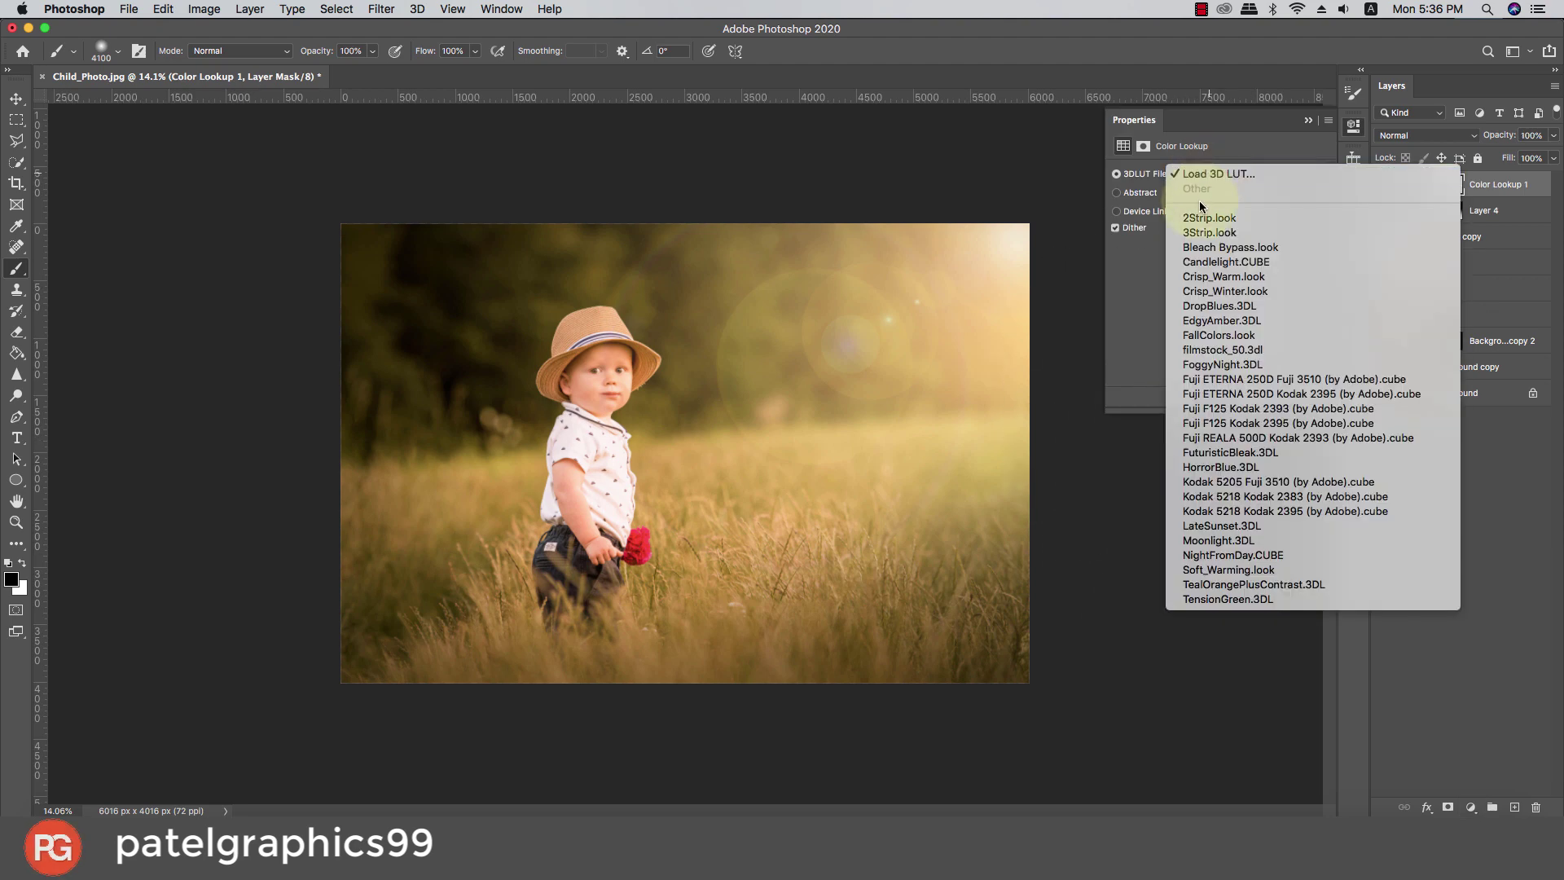
pyautogui.click(1201, 218)
pyautogui.click(1203, 175)
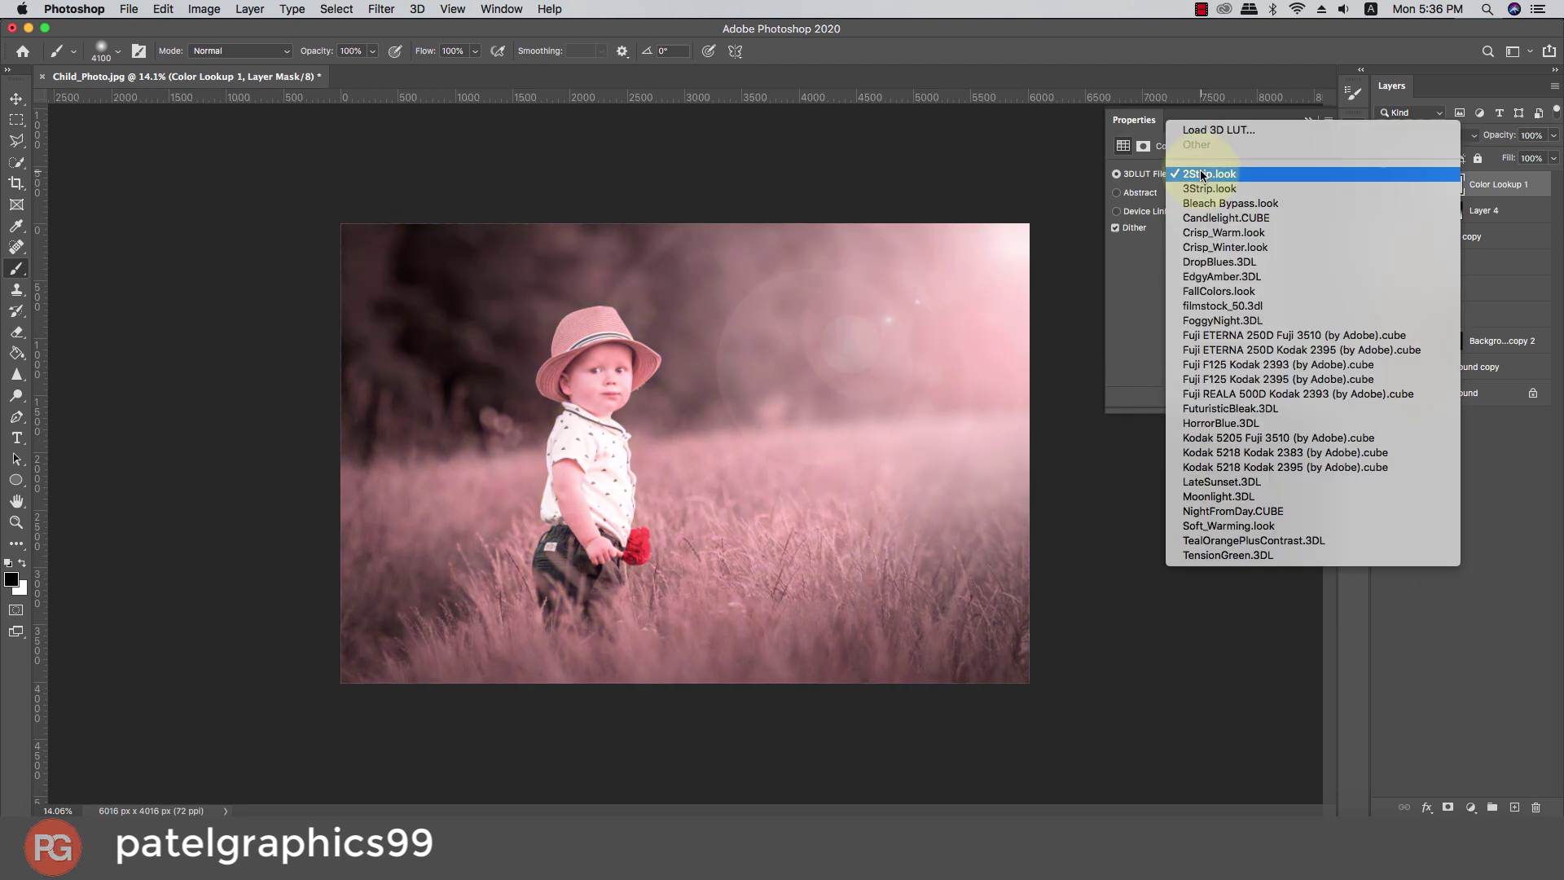
pyautogui.click(1200, 188)
pyautogui.click(1199, 185)
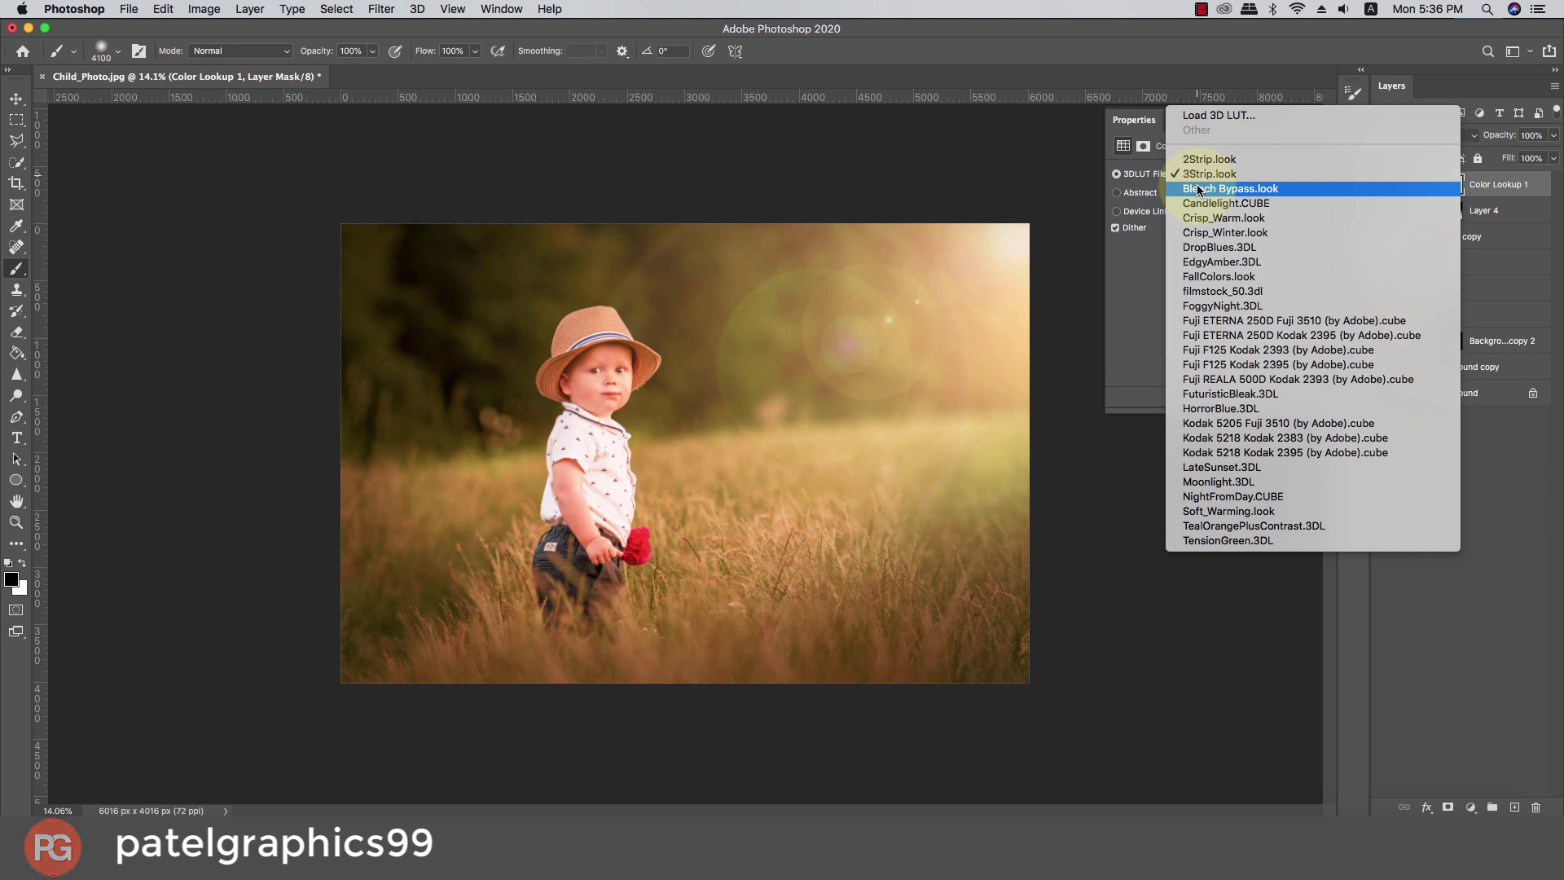
pyautogui.click(1199, 188)
pyautogui.click(1199, 186)
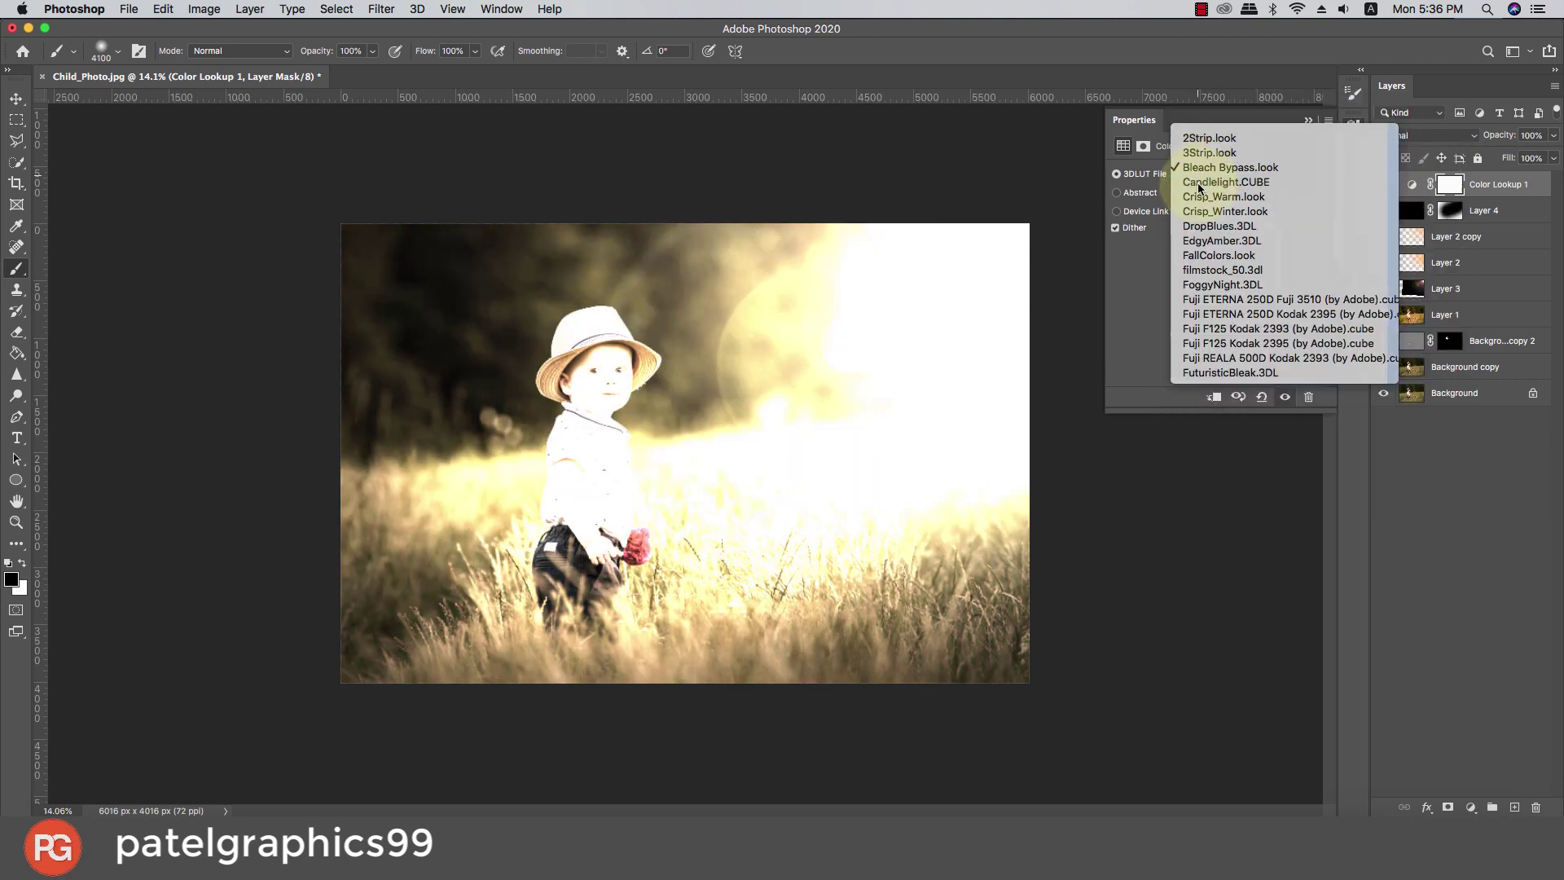
pyautogui.click(1198, 189)
# Try the Crisp_Warm, Crisp_Winter, DropBlues, EdgyAmber, FallColors, filmstock_50 and FoggyNight LUTs
pyautogui.click(1199, 186)
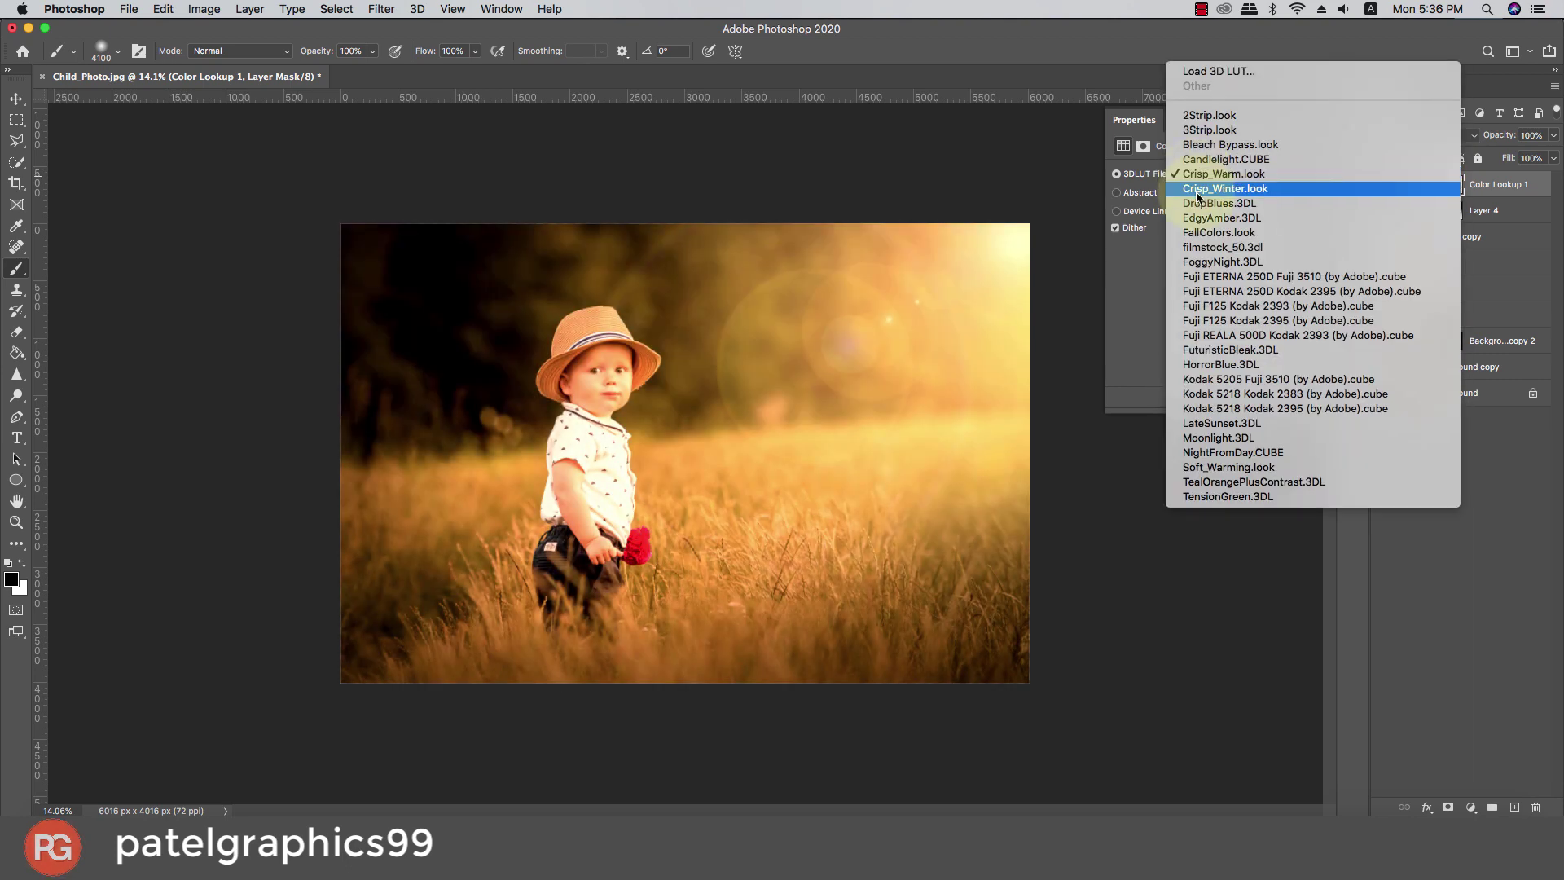
pyautogui.click(1198, 192)
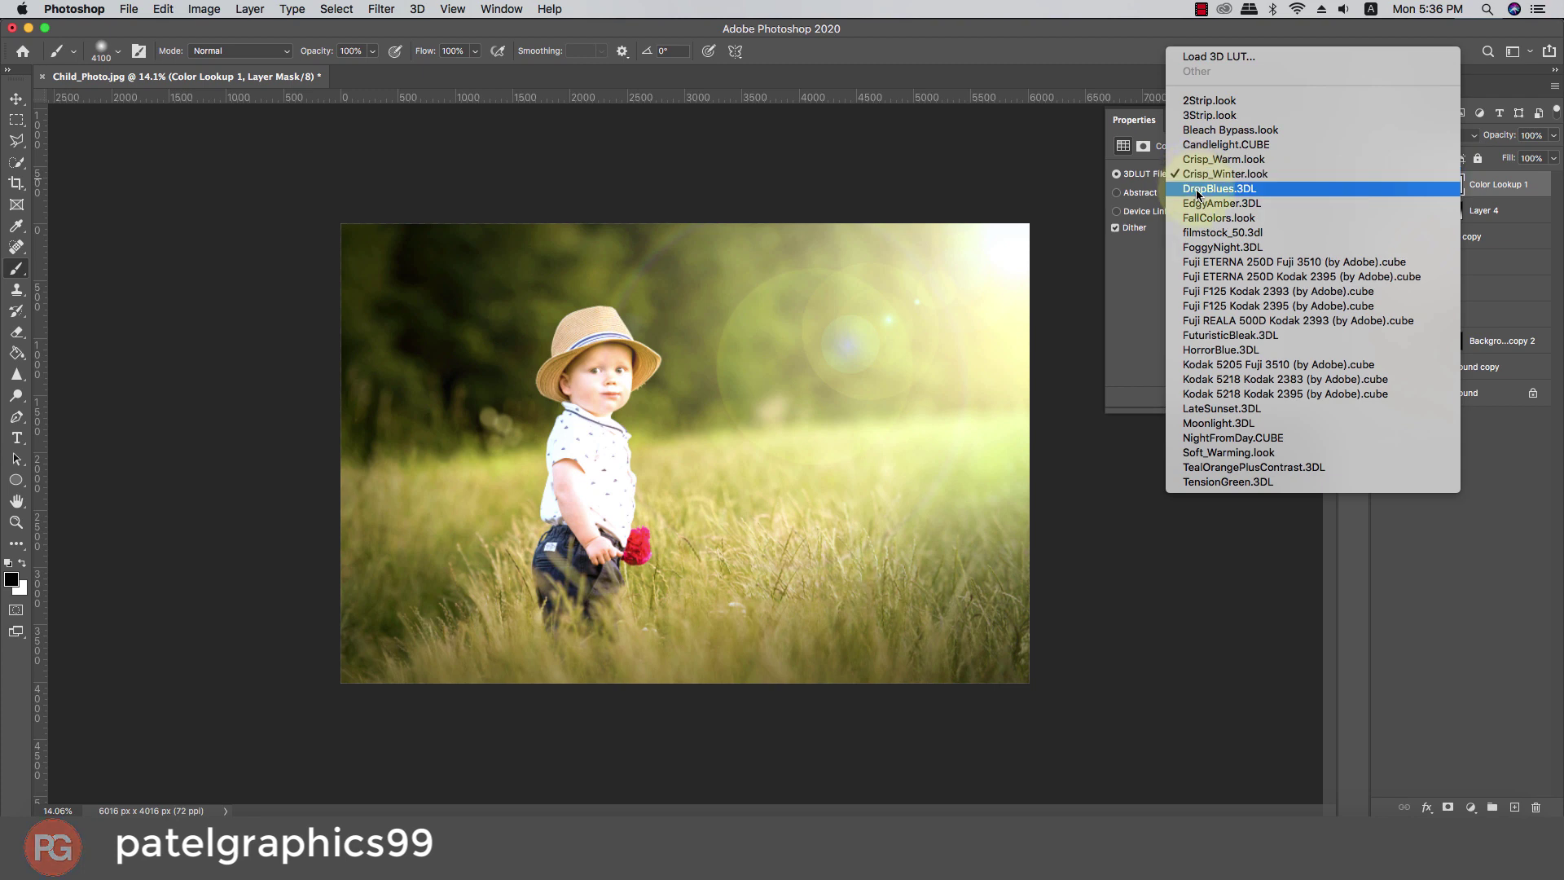
pyautogui.click(1198, 190)
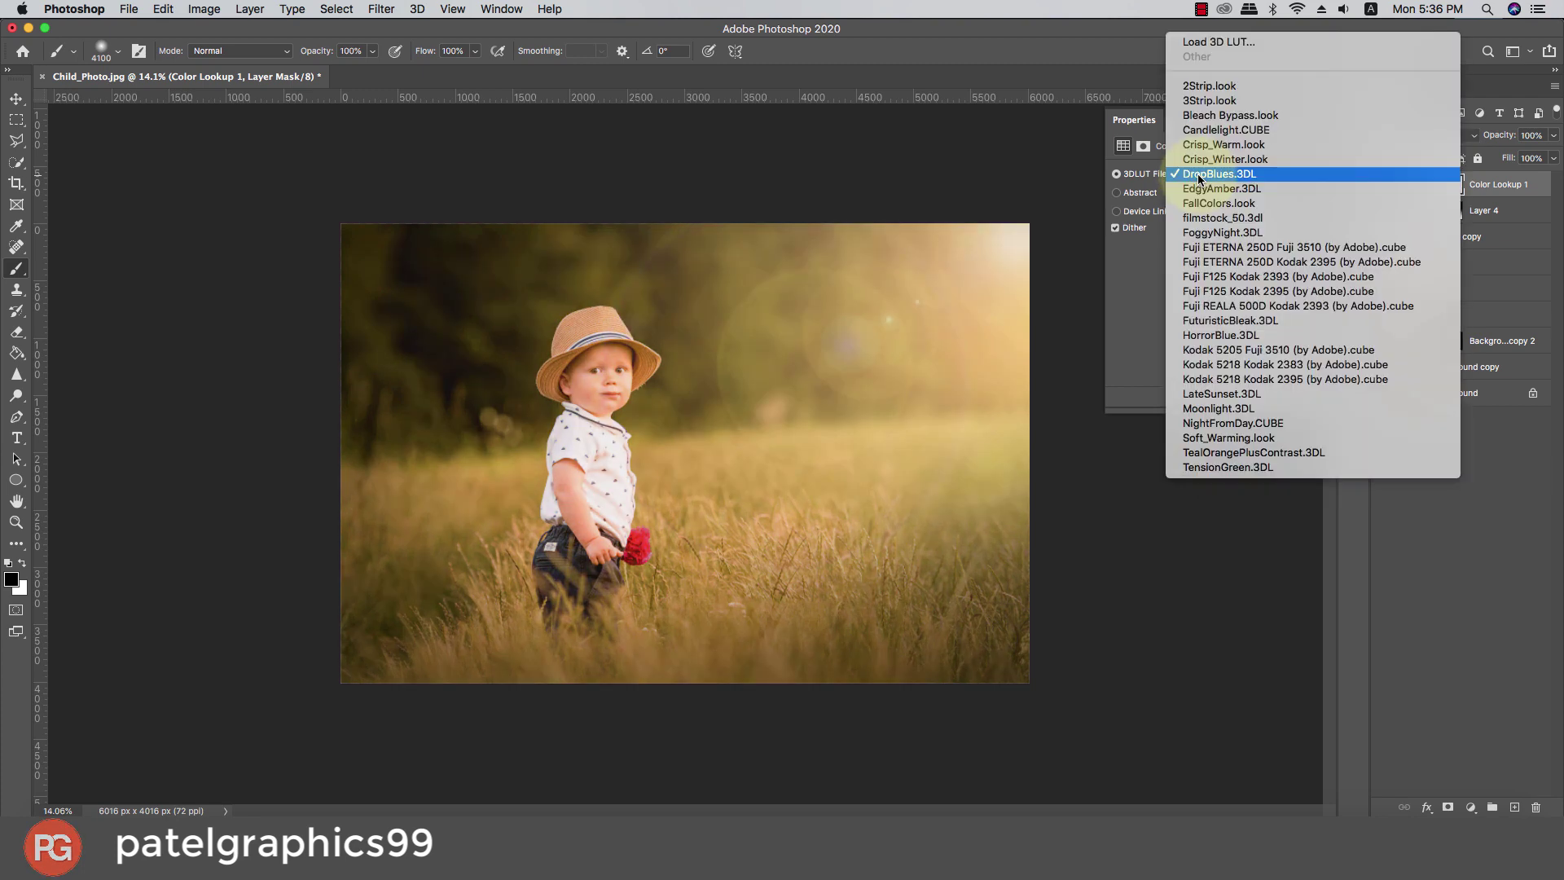
pyautogui.click(1200, 188)
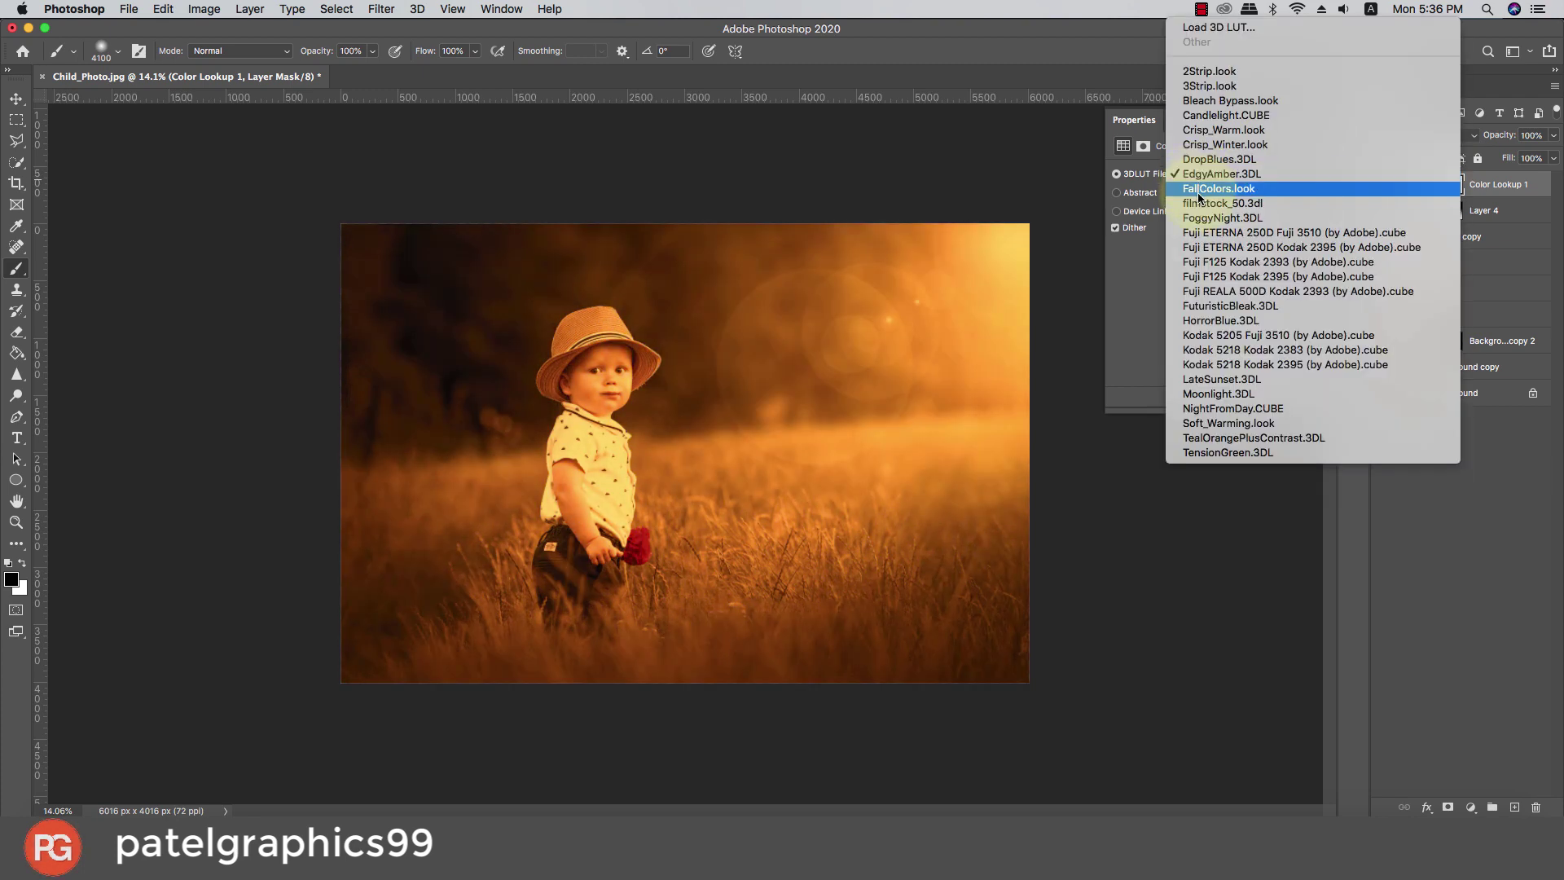
pyautogui.click(1198, 191)
pyautogui.click(1195, 184)
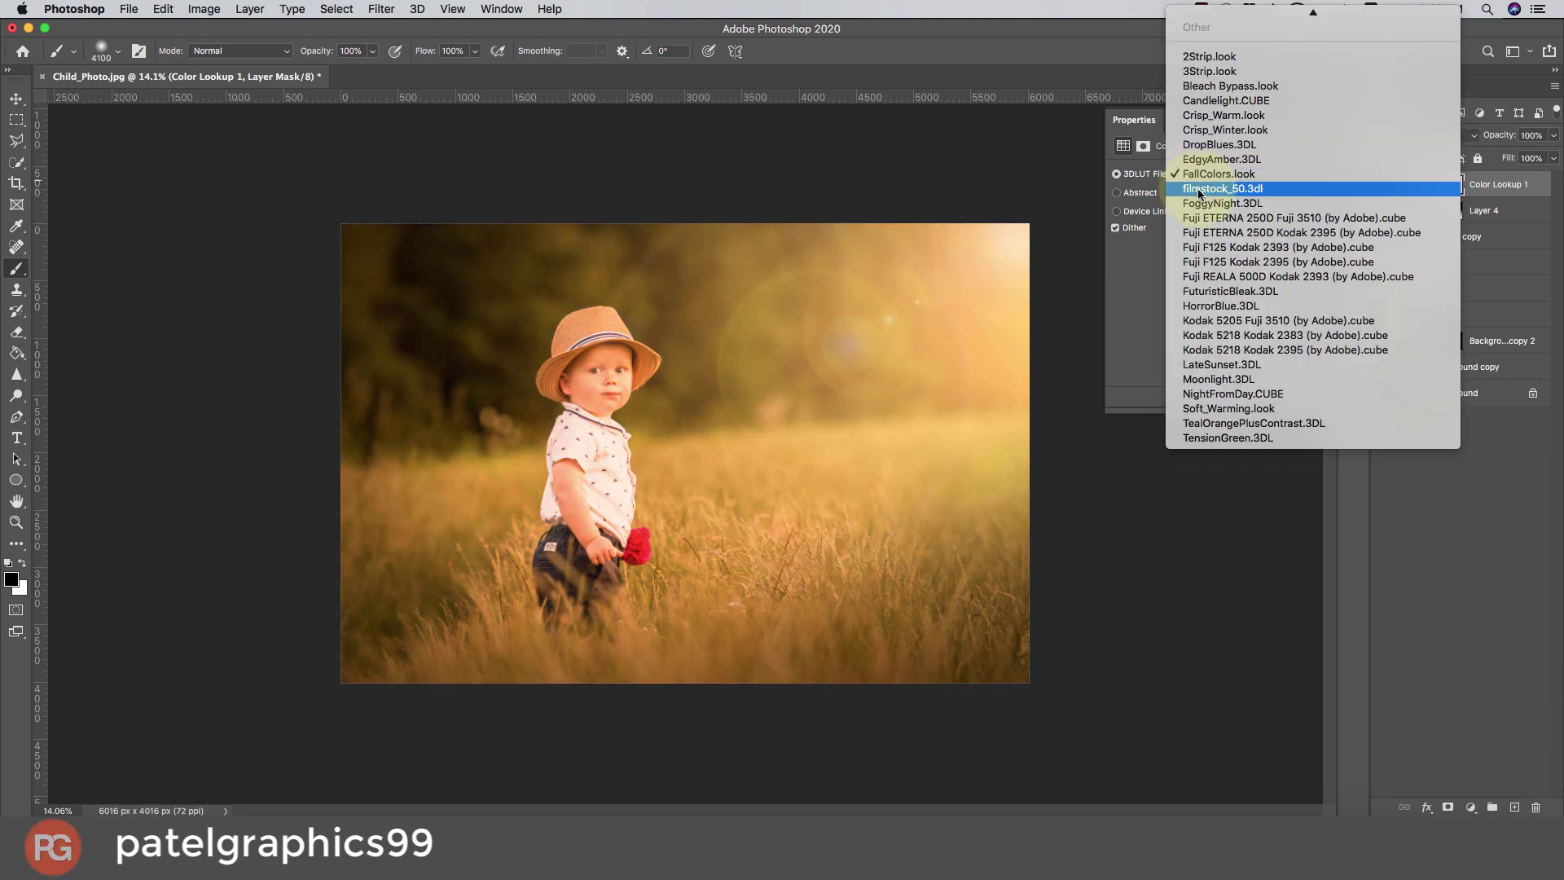
pyautogui.click(1197, 177)
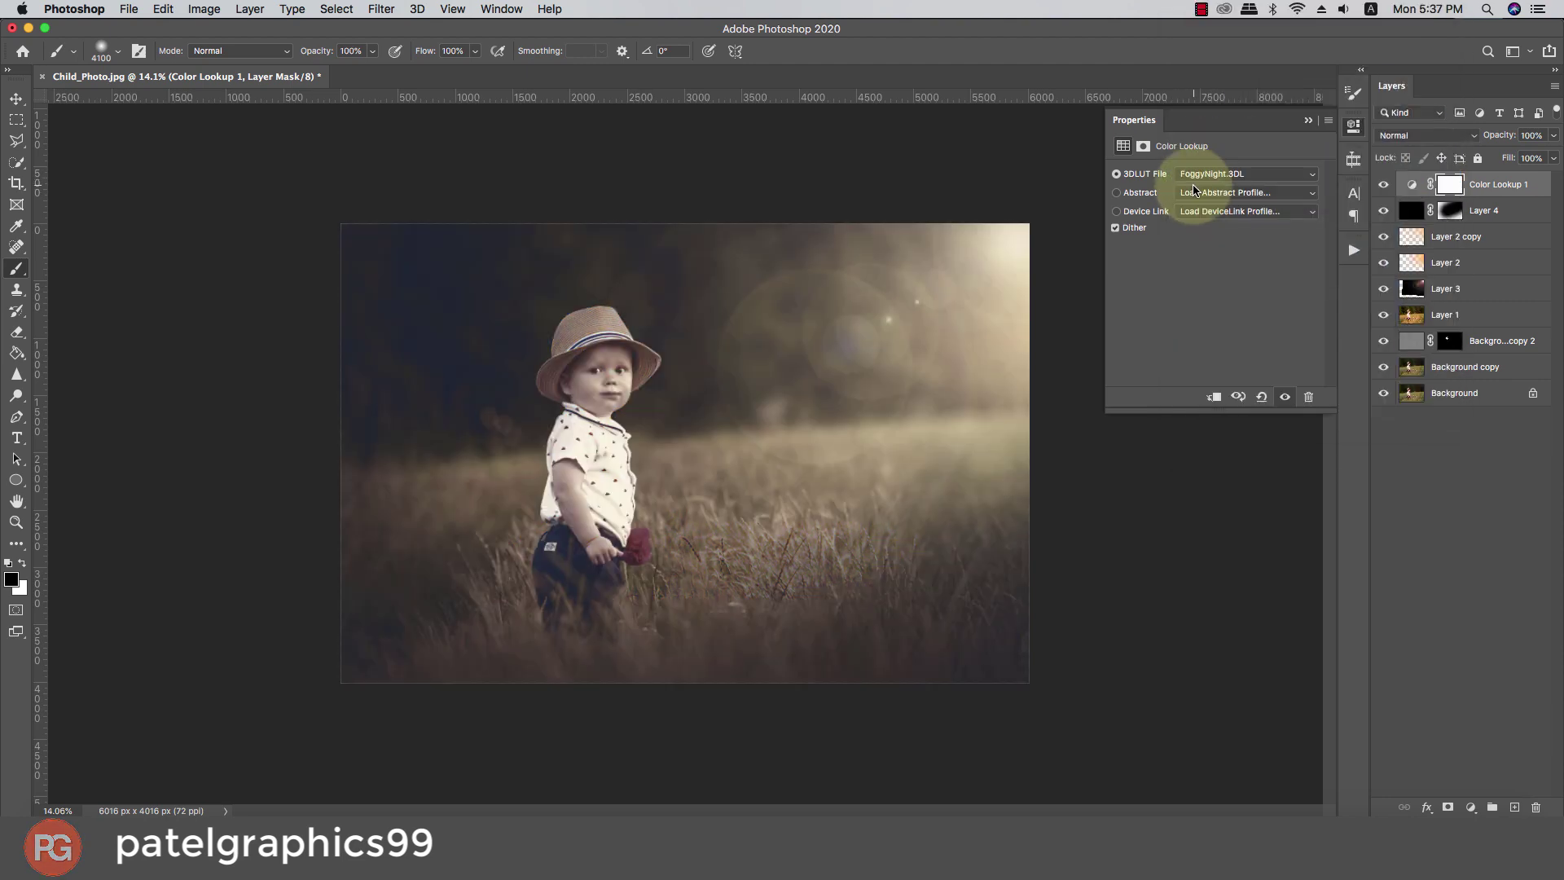
# Lower the Color Lookup layer's opacity slightly, keeping its blend mode at Normal
pyautogui.click(1308, 120)
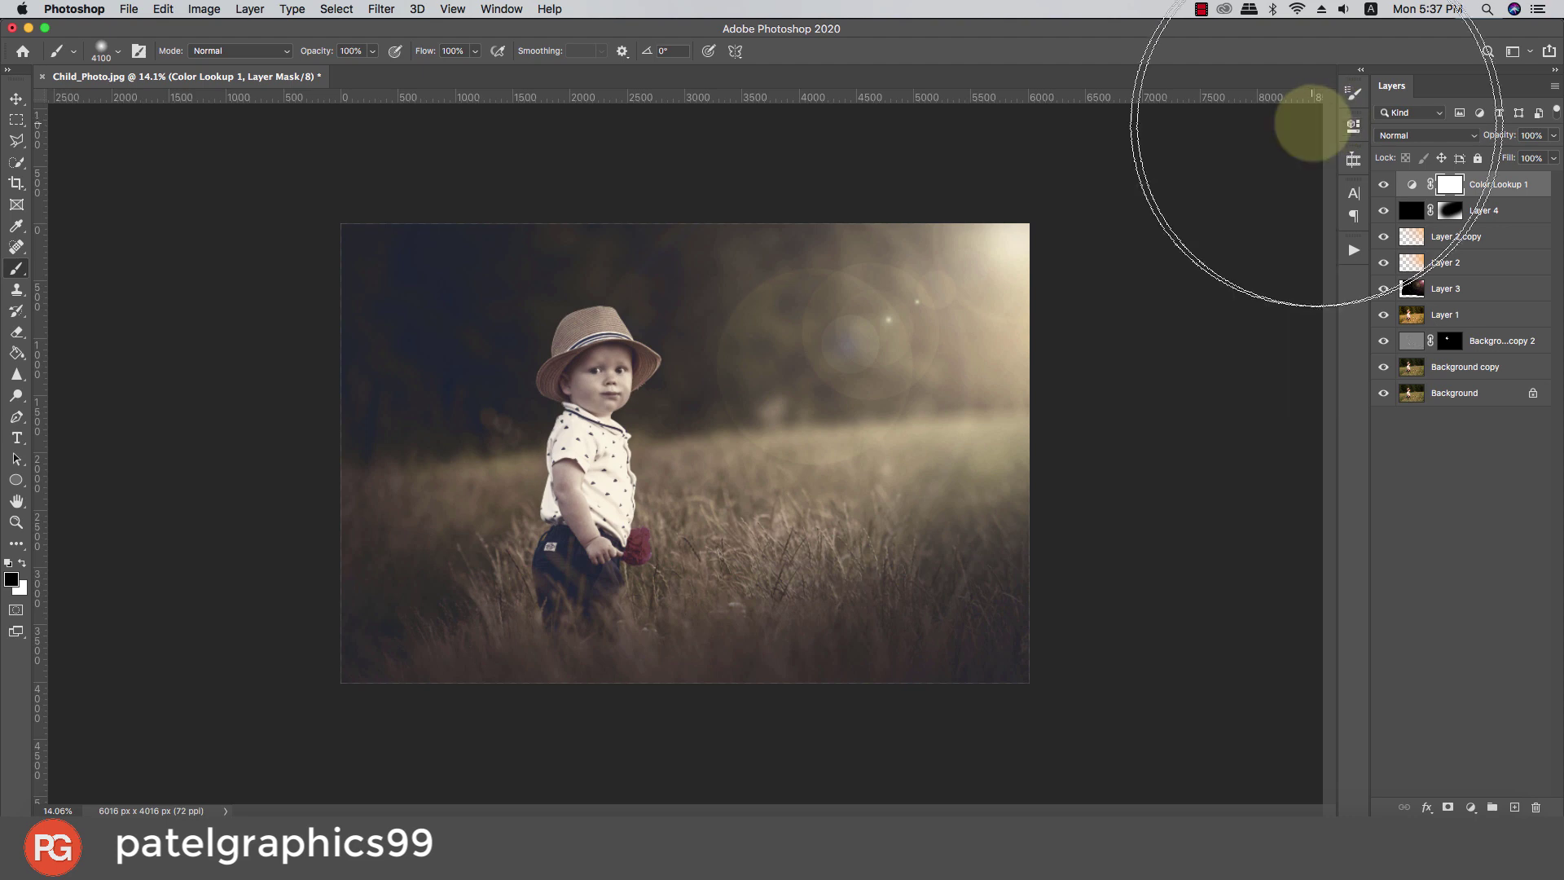
pyautogui.click(1553, 136)
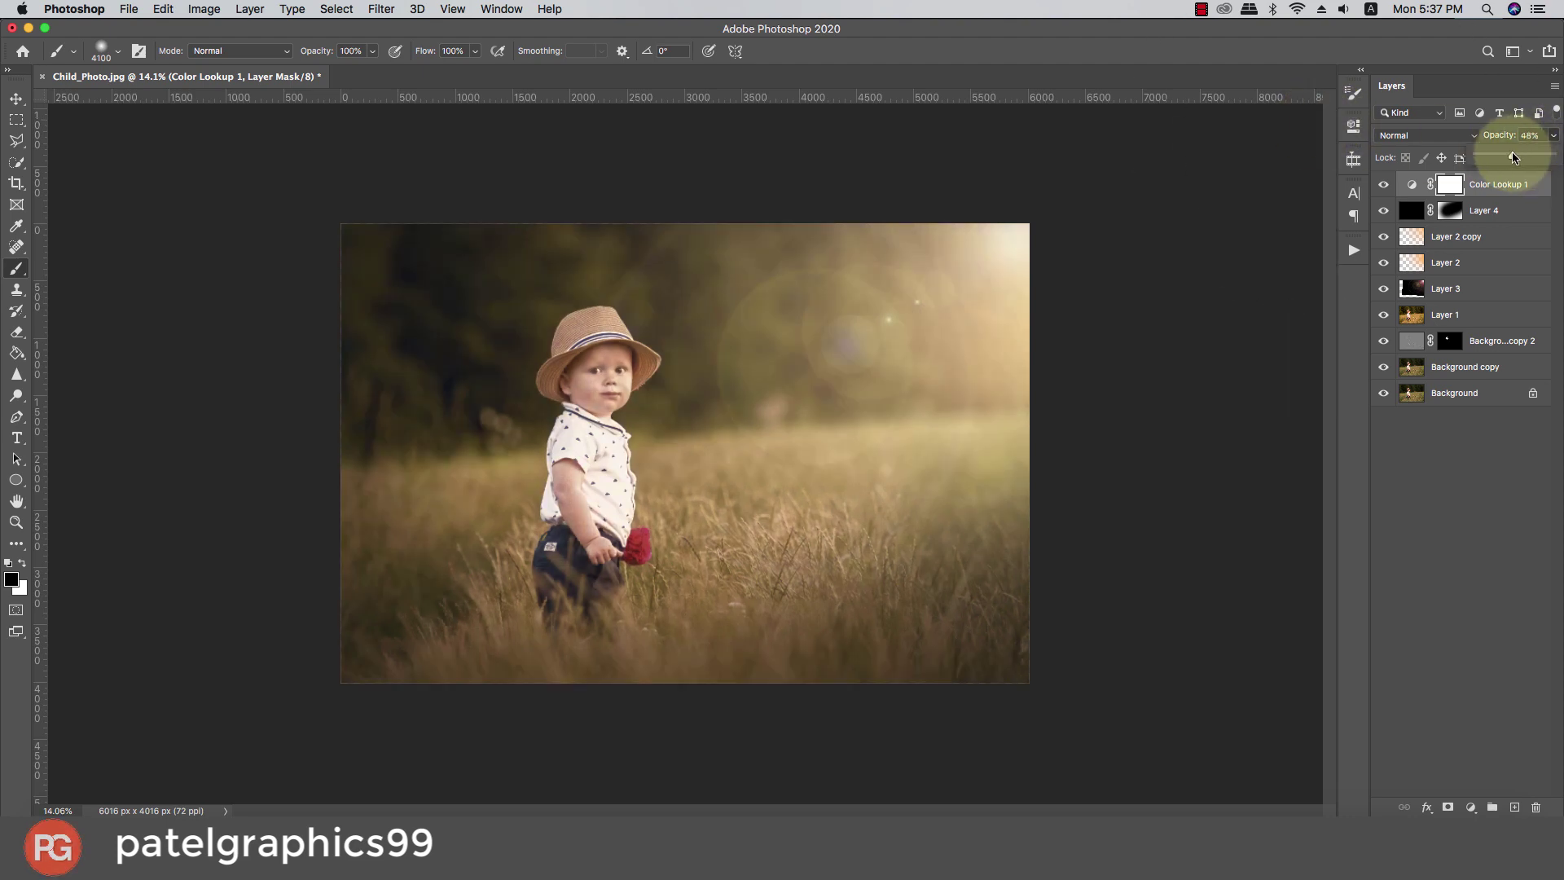
pyautogui.moveTo(1553, 155)
pyautogui.mouseDown()
pyautogui.moveTo(1444, 157)
pyautogui.moveTo(1552, 154)
pyautogui.mouseUp()
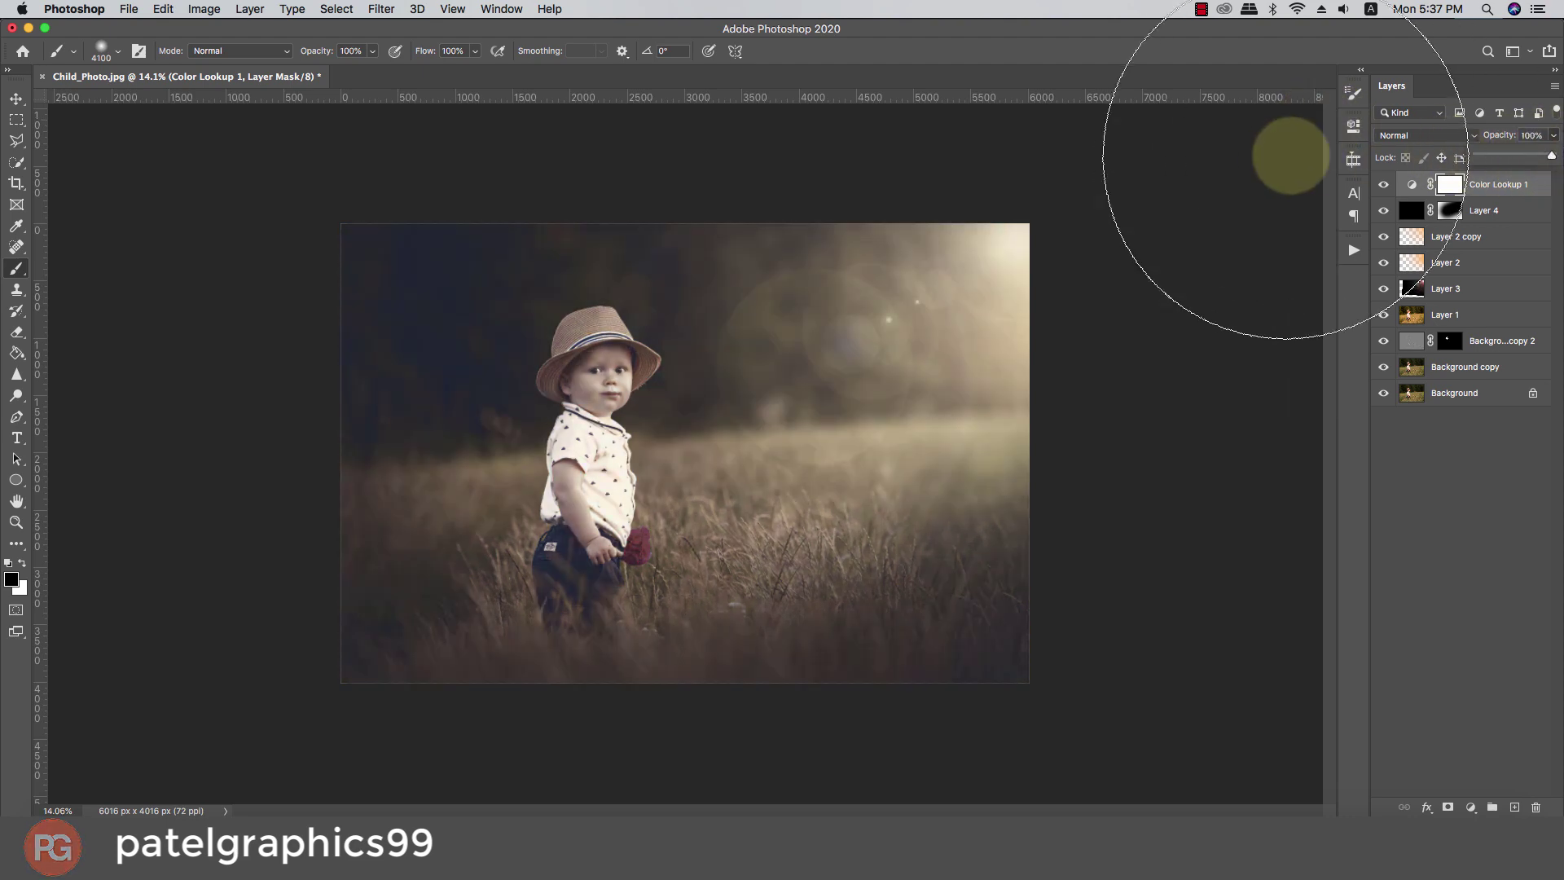
pyautogui.click(1394, 136)
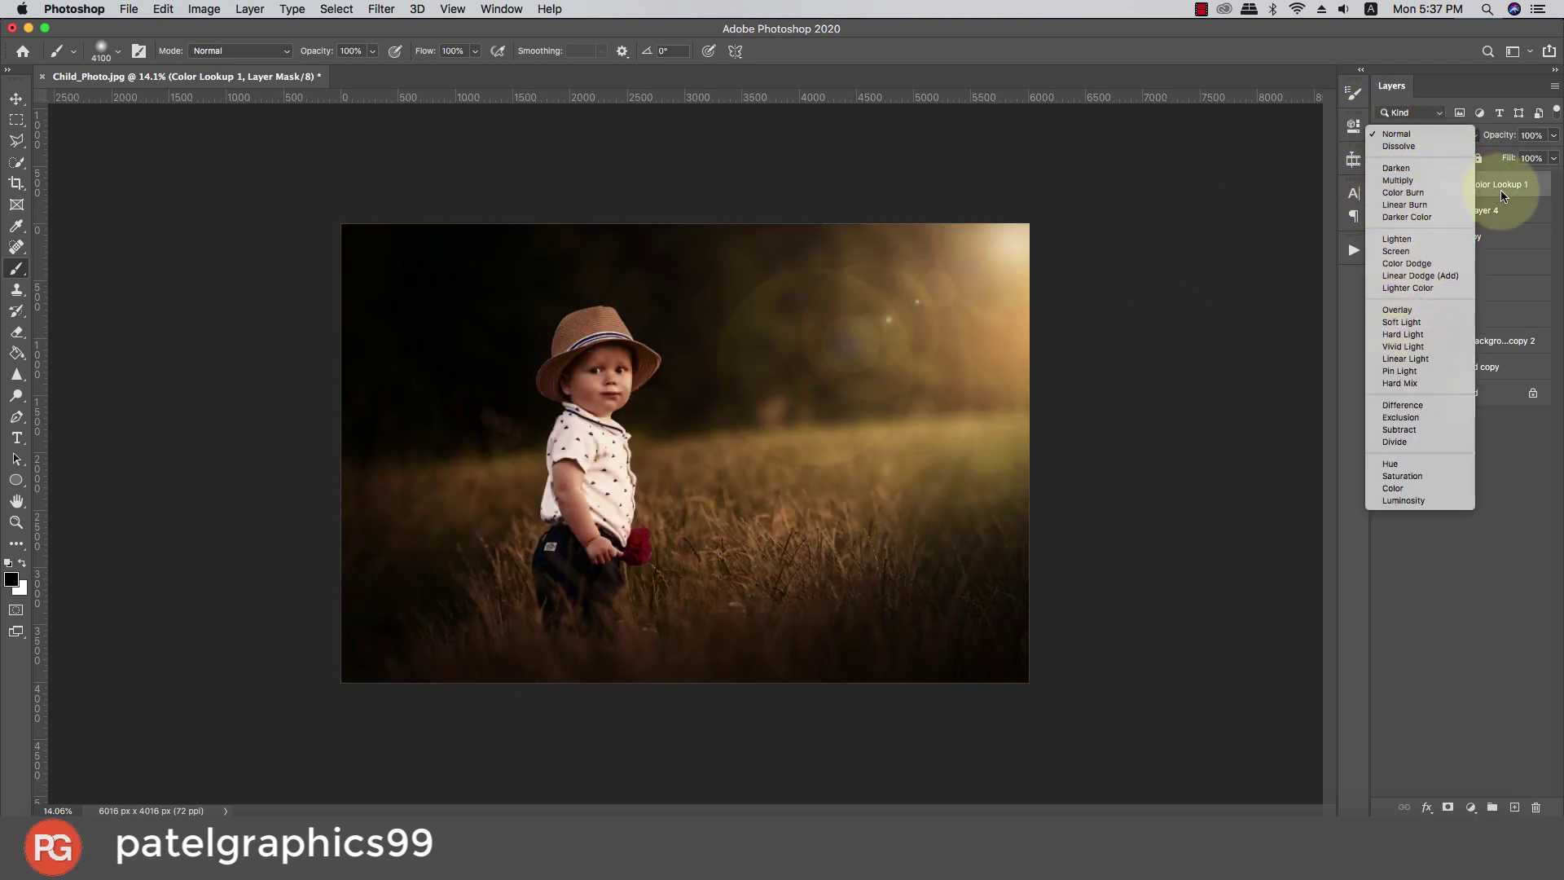
pyautogui.click(1396, 134)
# Try the Fuji ETERNA 250D and FuturisticBleak LUTs, then hide and delete Color Lookup 1
pyautogui.doubleClick(1411, 187)
pyautogui.click(1238, 173)
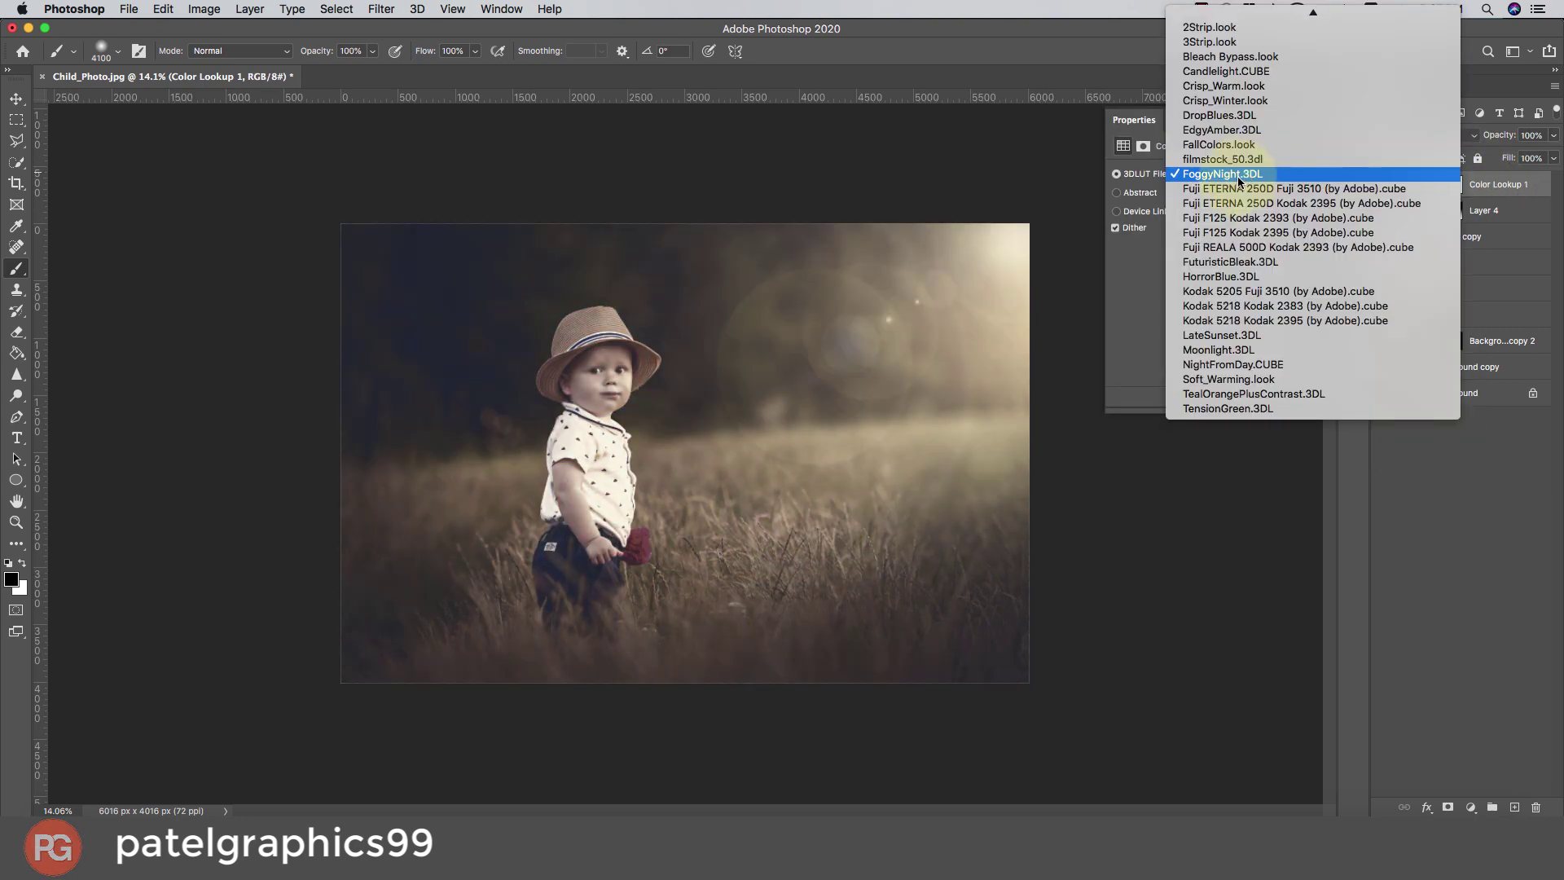
pyautogui.click(1237, 188)
pyautogui.click(1224, 175)
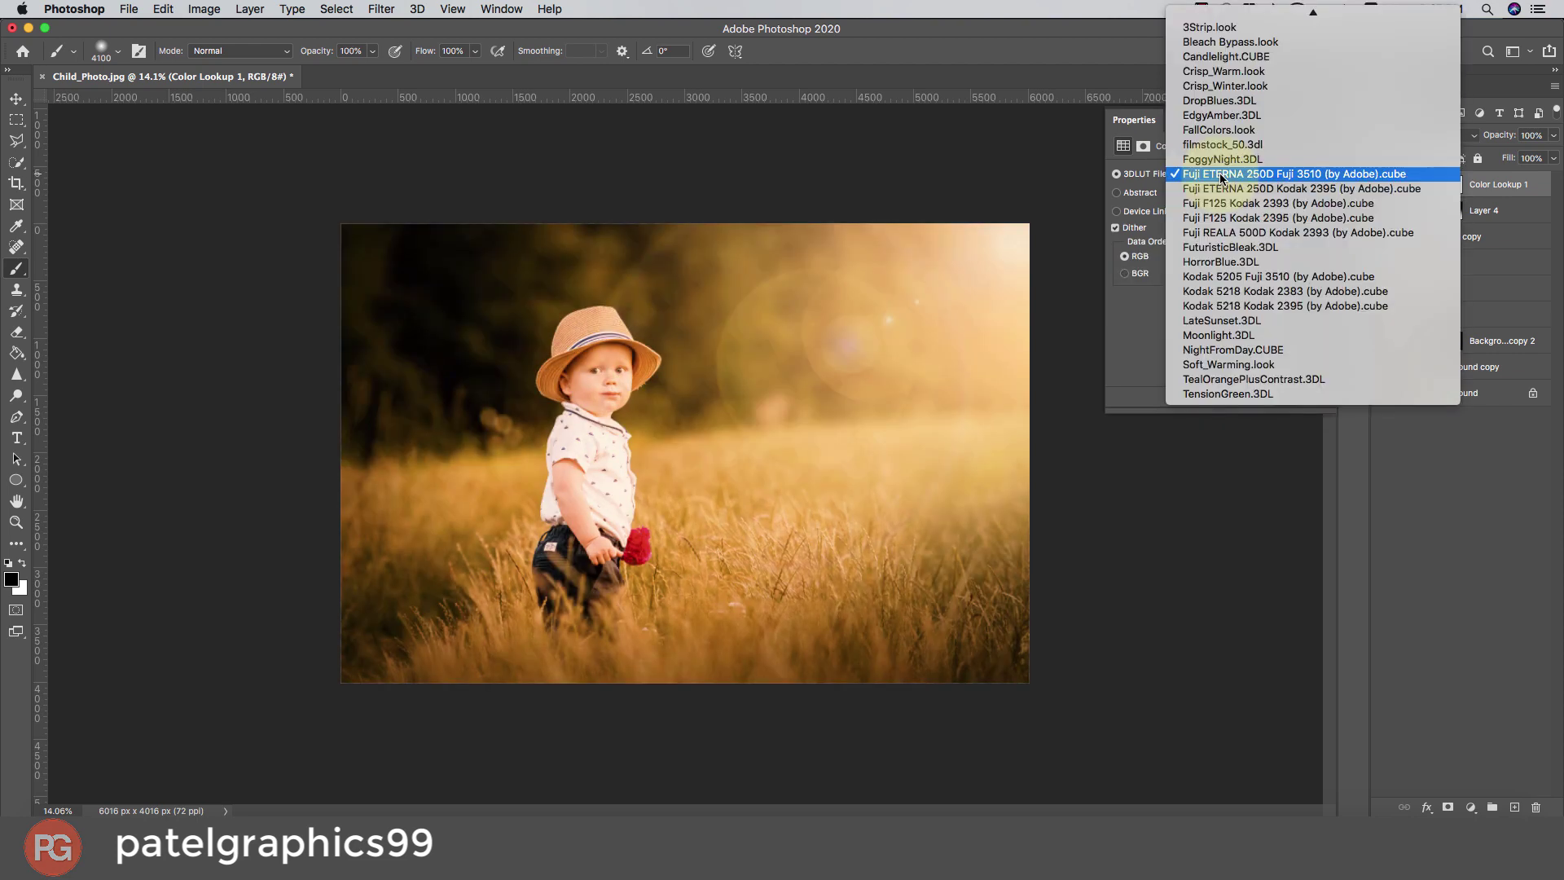
pyautogui.click(1217, 188)
pyautogui.click(1211, 175)
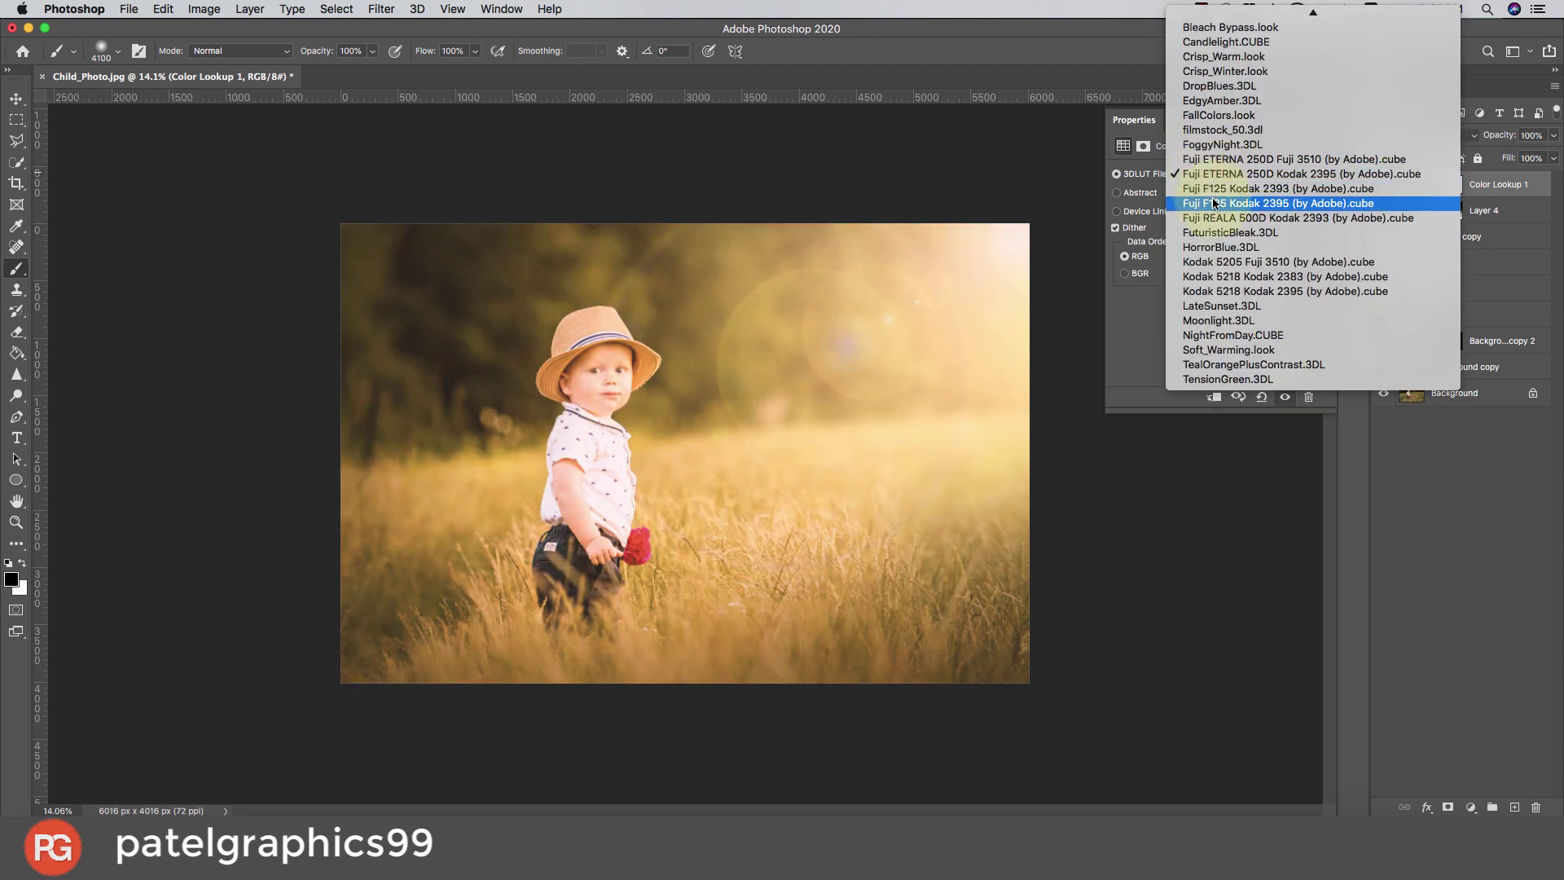
pyautogui.click(1211, 241)
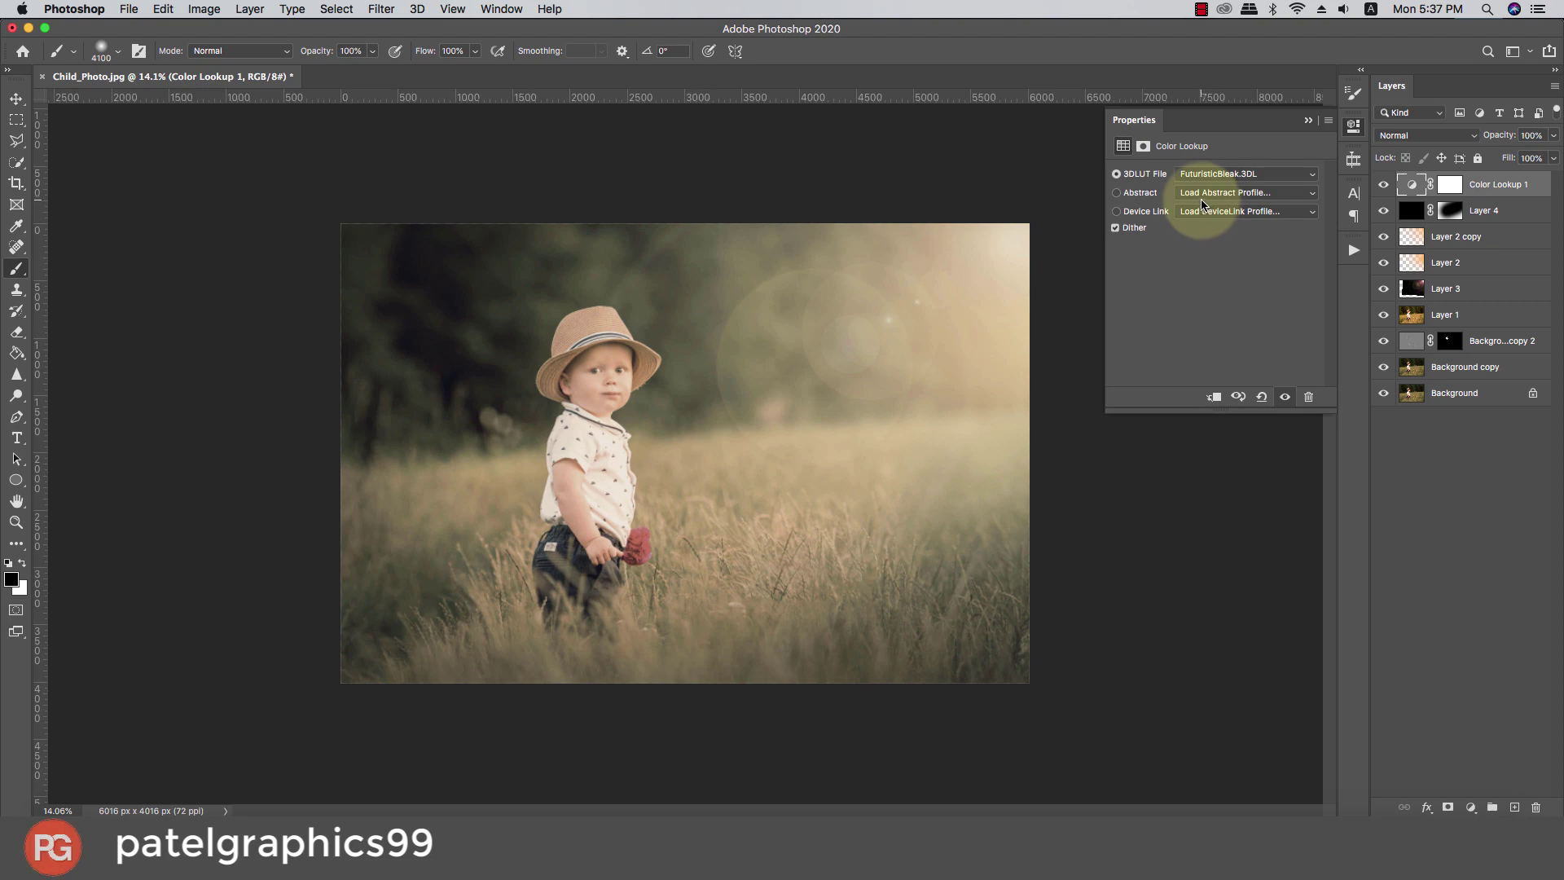
pyautogui.click(1383, 184)
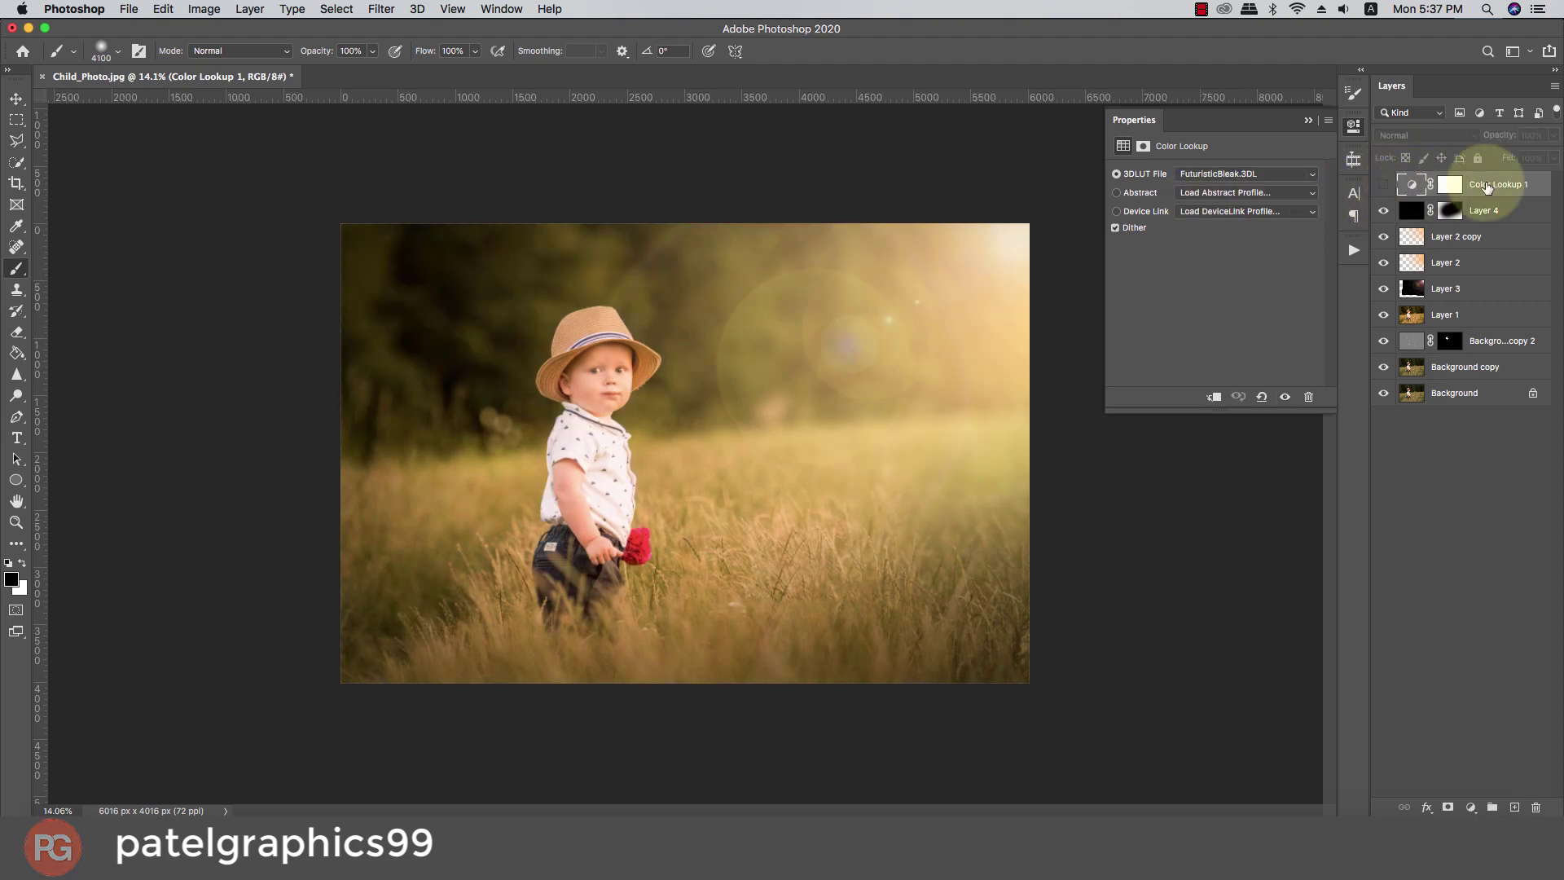
pyautogui.press('BackSpace')
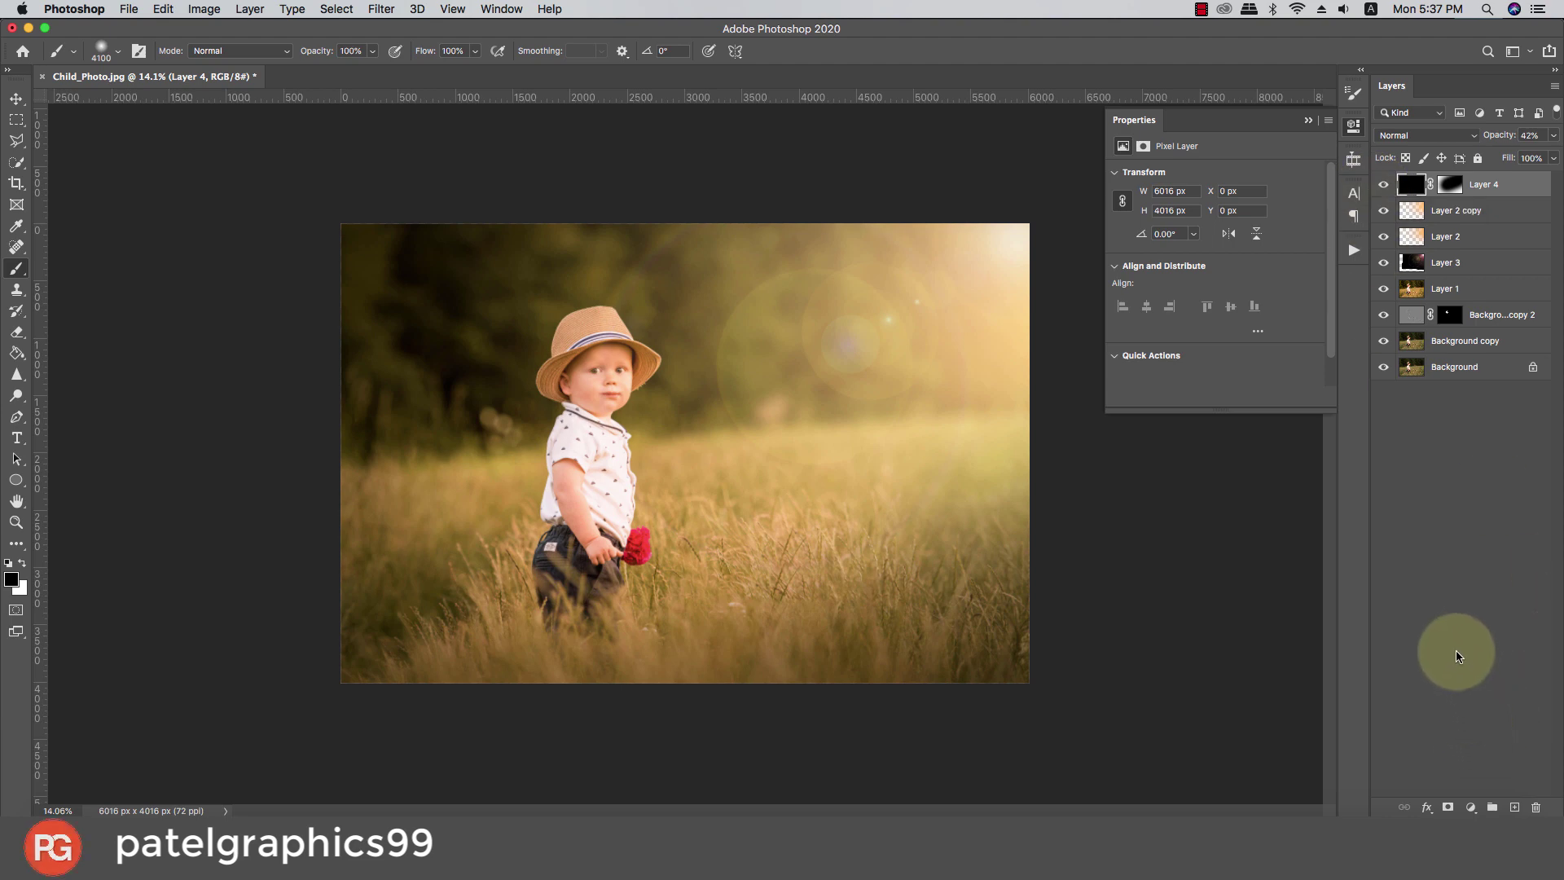
# Add a Gradient Fill layer and set its blend mode to Multiply
pyautogui.click(1469, 807)
pyautogui.click(1467, 513)
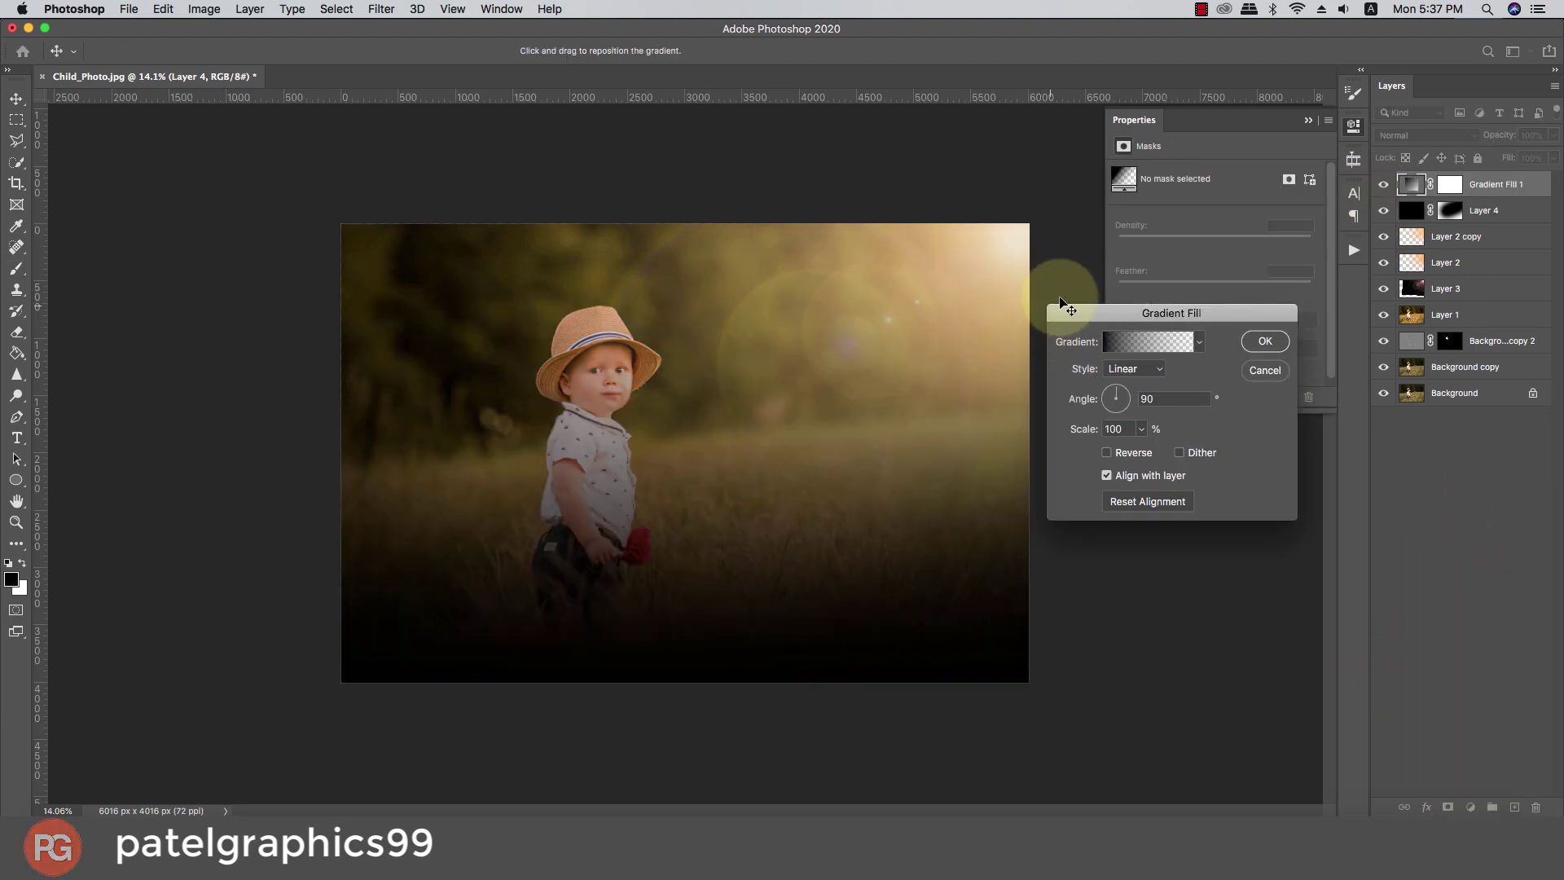
pyautogui.click(1198, 341)
pyautogui.click(1127, 384)
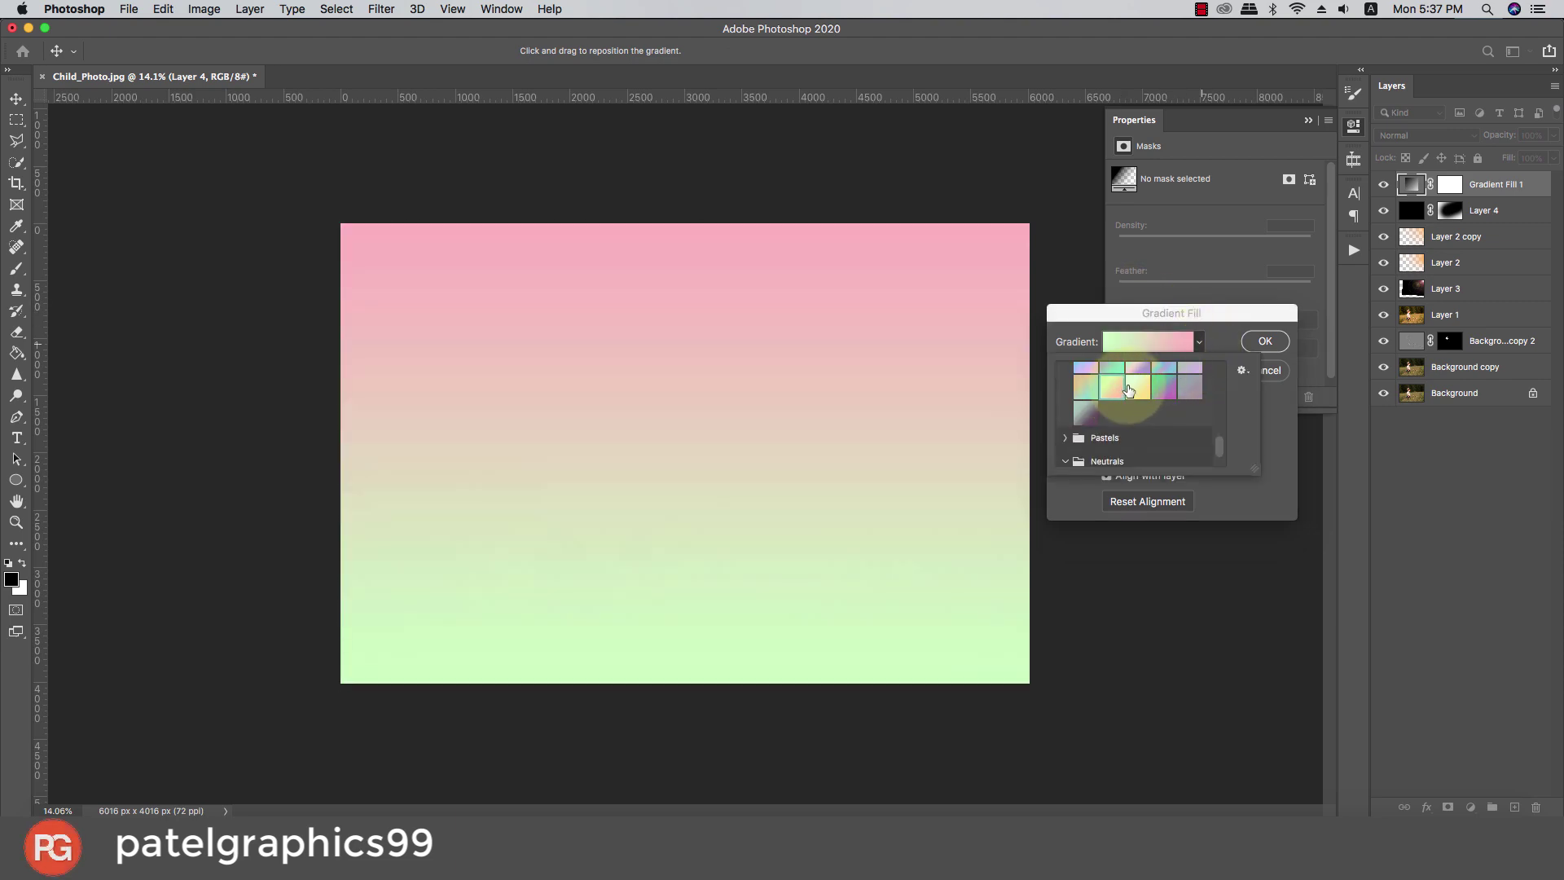
pyautogui.click(1265, 341)
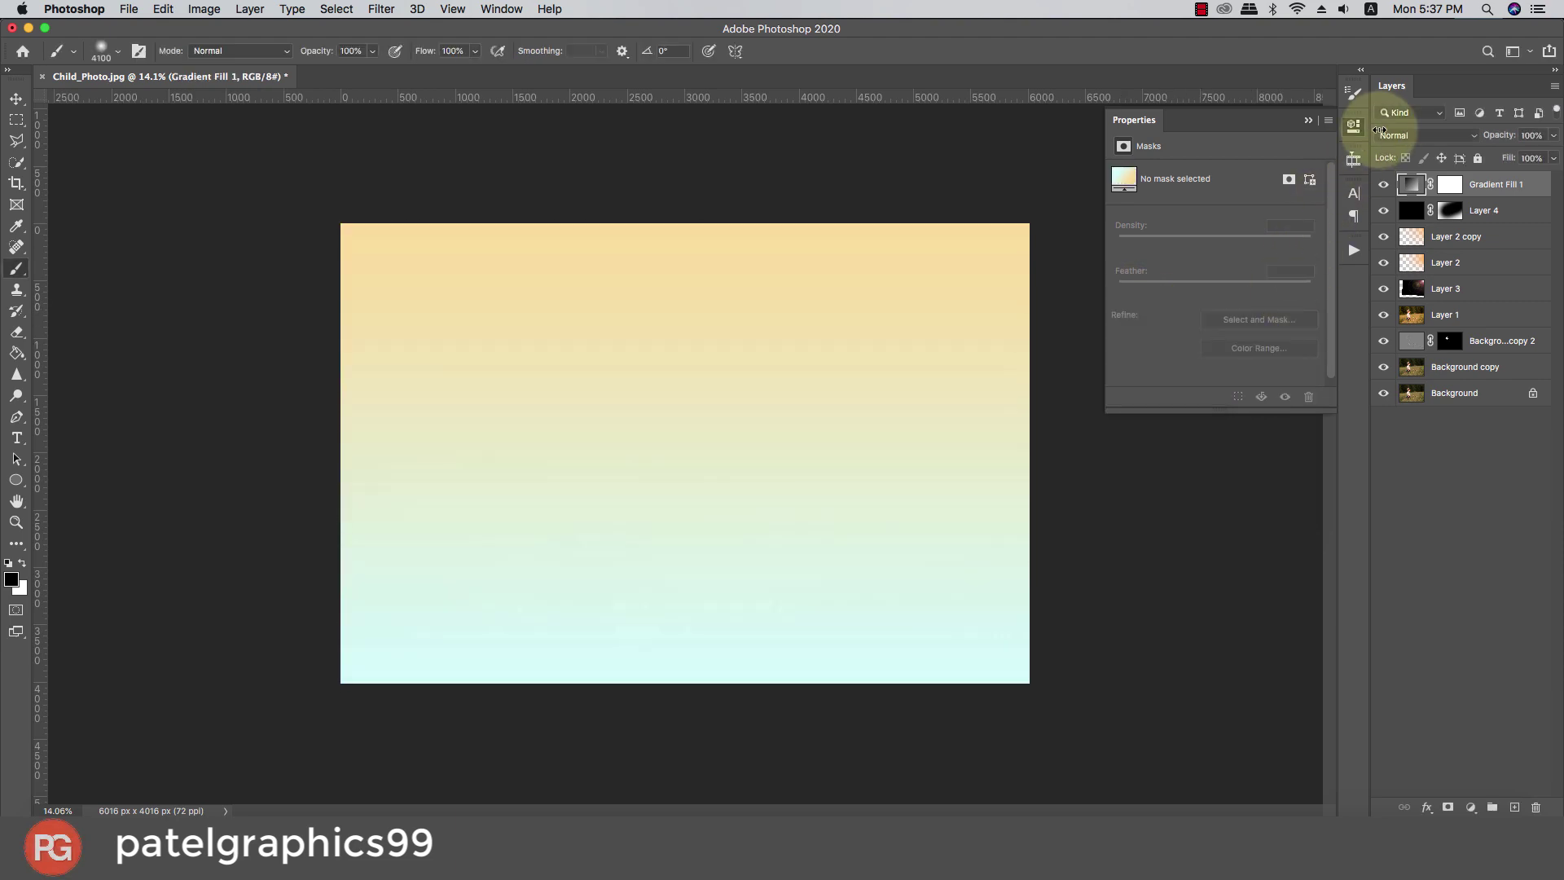
pyautogui.click(1394, 135)
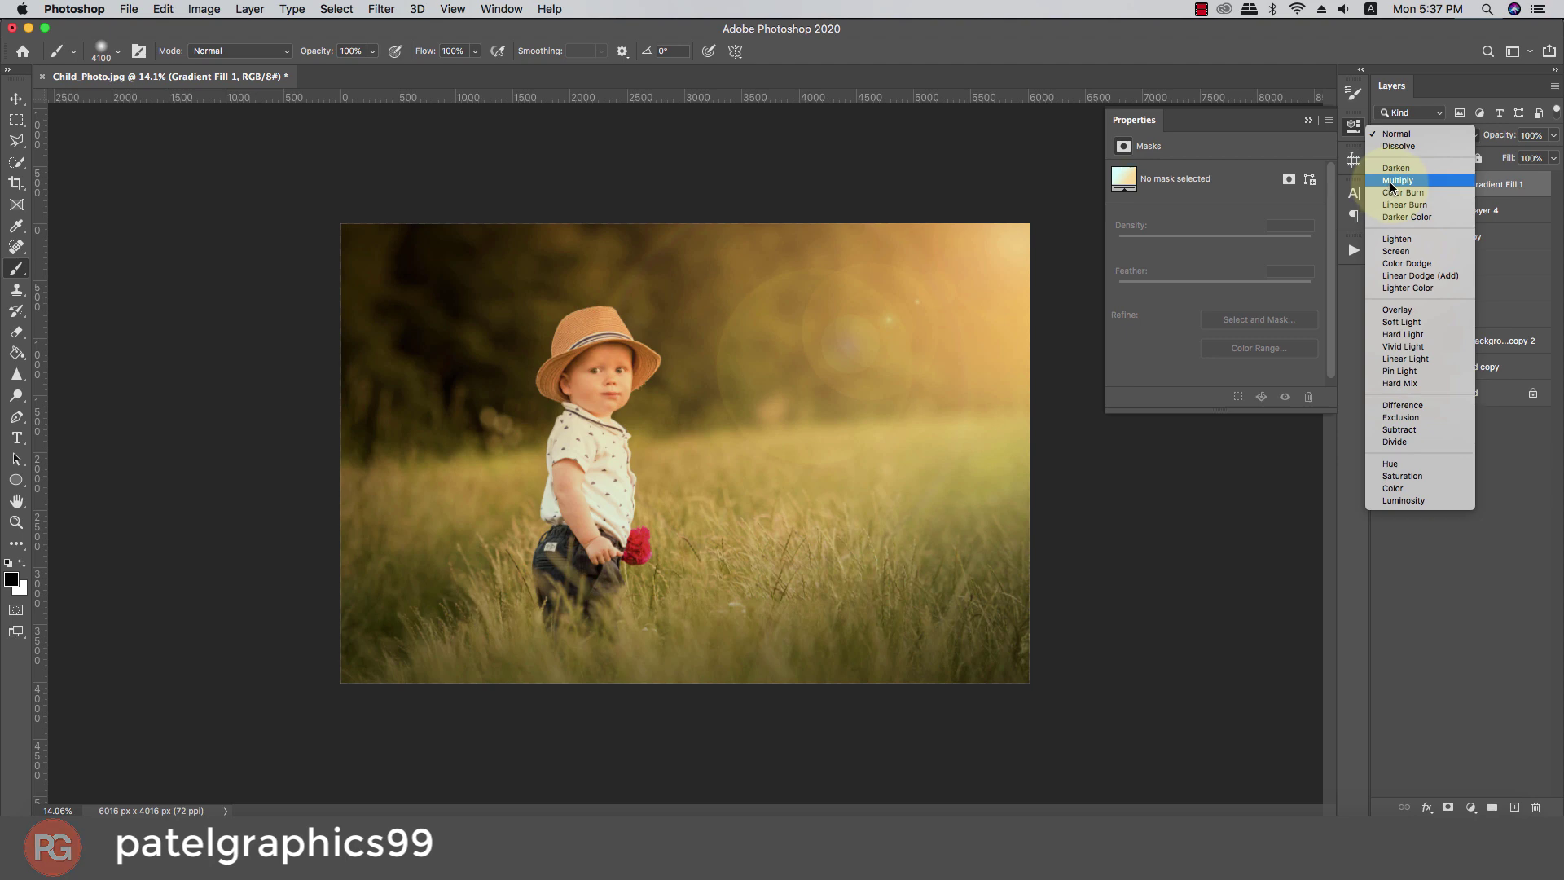
pyautogui.click(1390, 182)
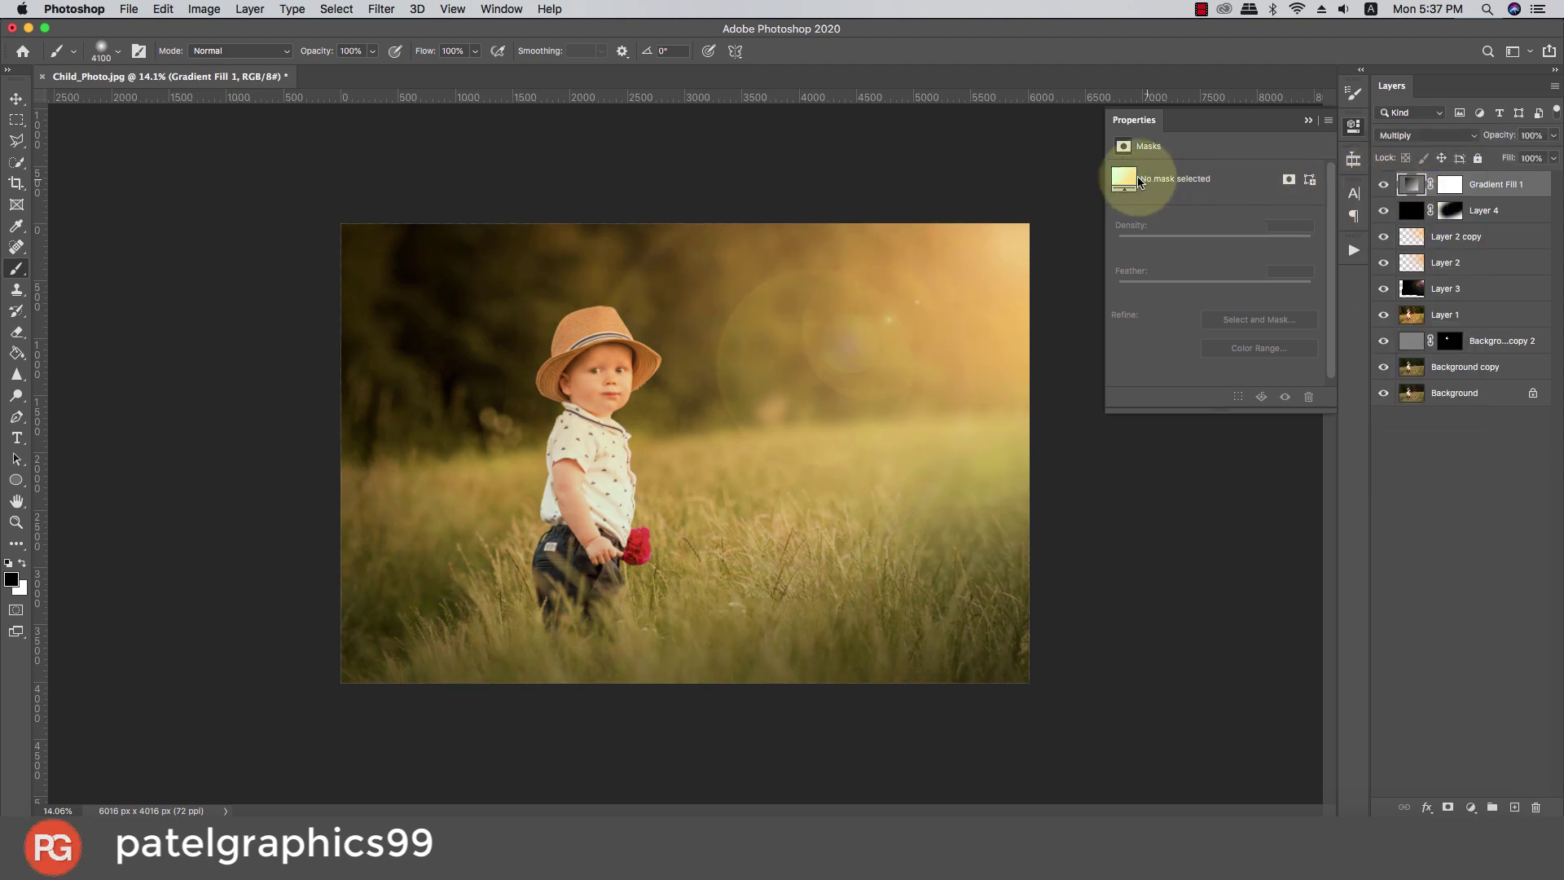
pyautogui.click(1353, 125)
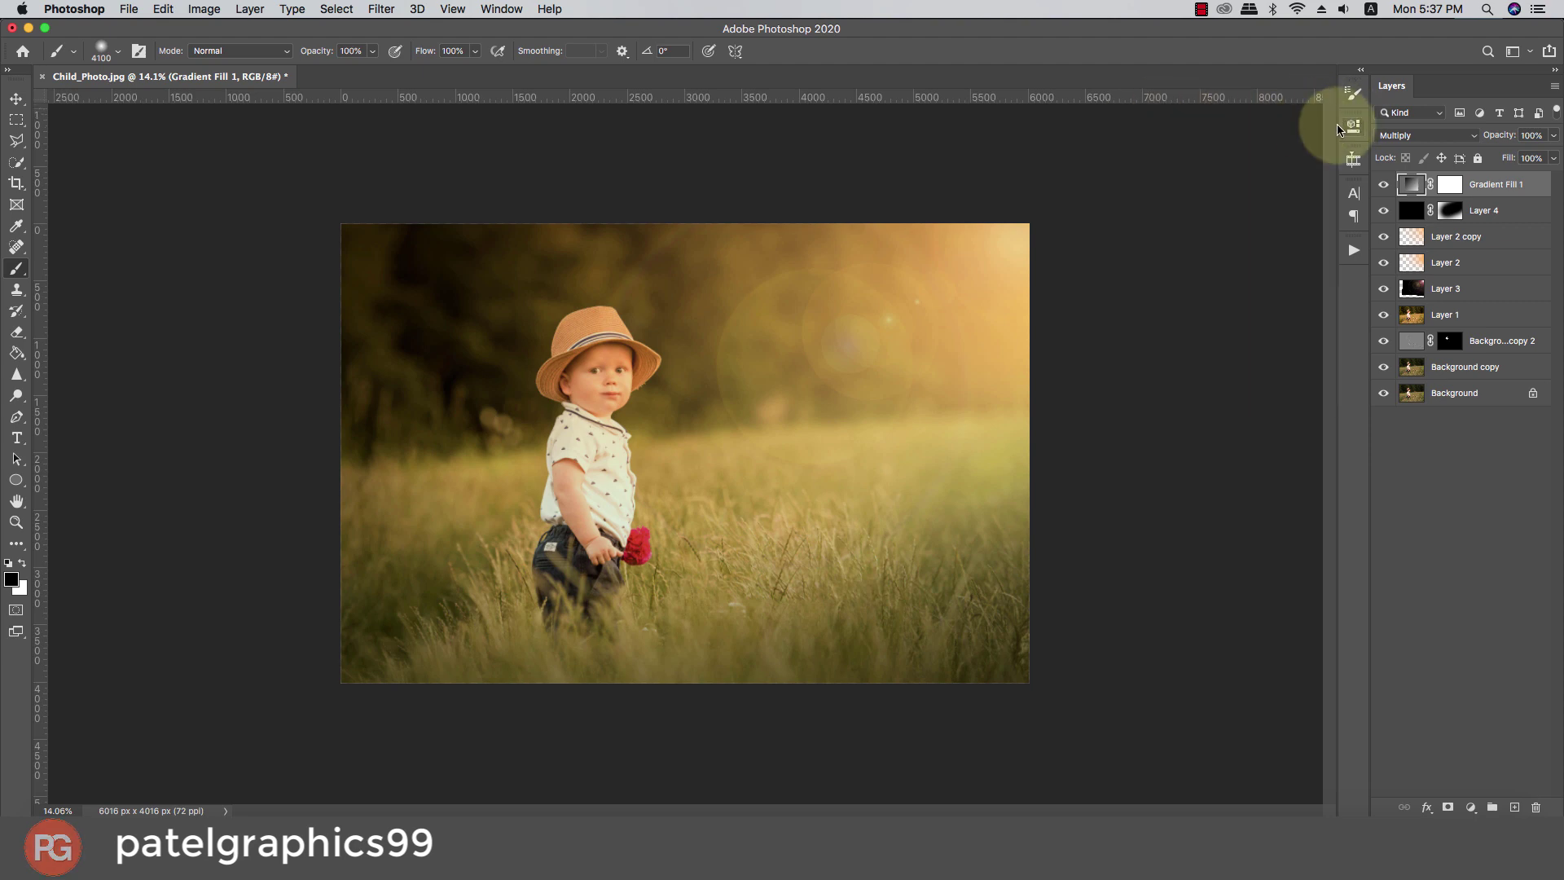
# Try green-to-pink, cyan-yellow, Iridescent and Cloud gradients on the fill layer
pyautogui.doubleClick(1417, 191)
pyautogui.click(1199, 342)
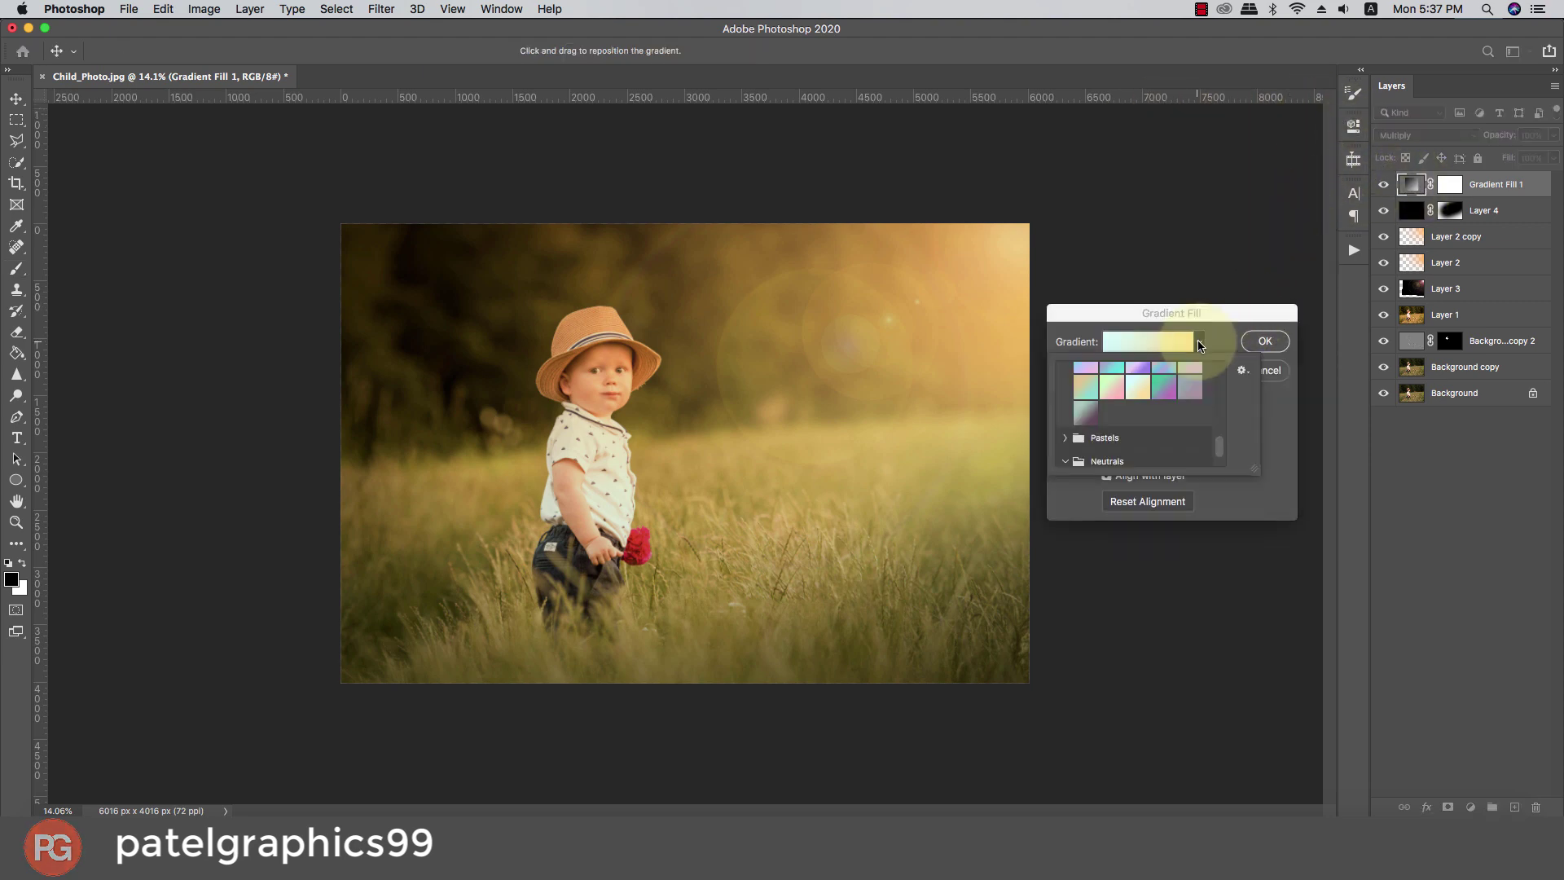
pyautogui.click(1112, 389)
pyautogui.scroll(1, 1117, 398)
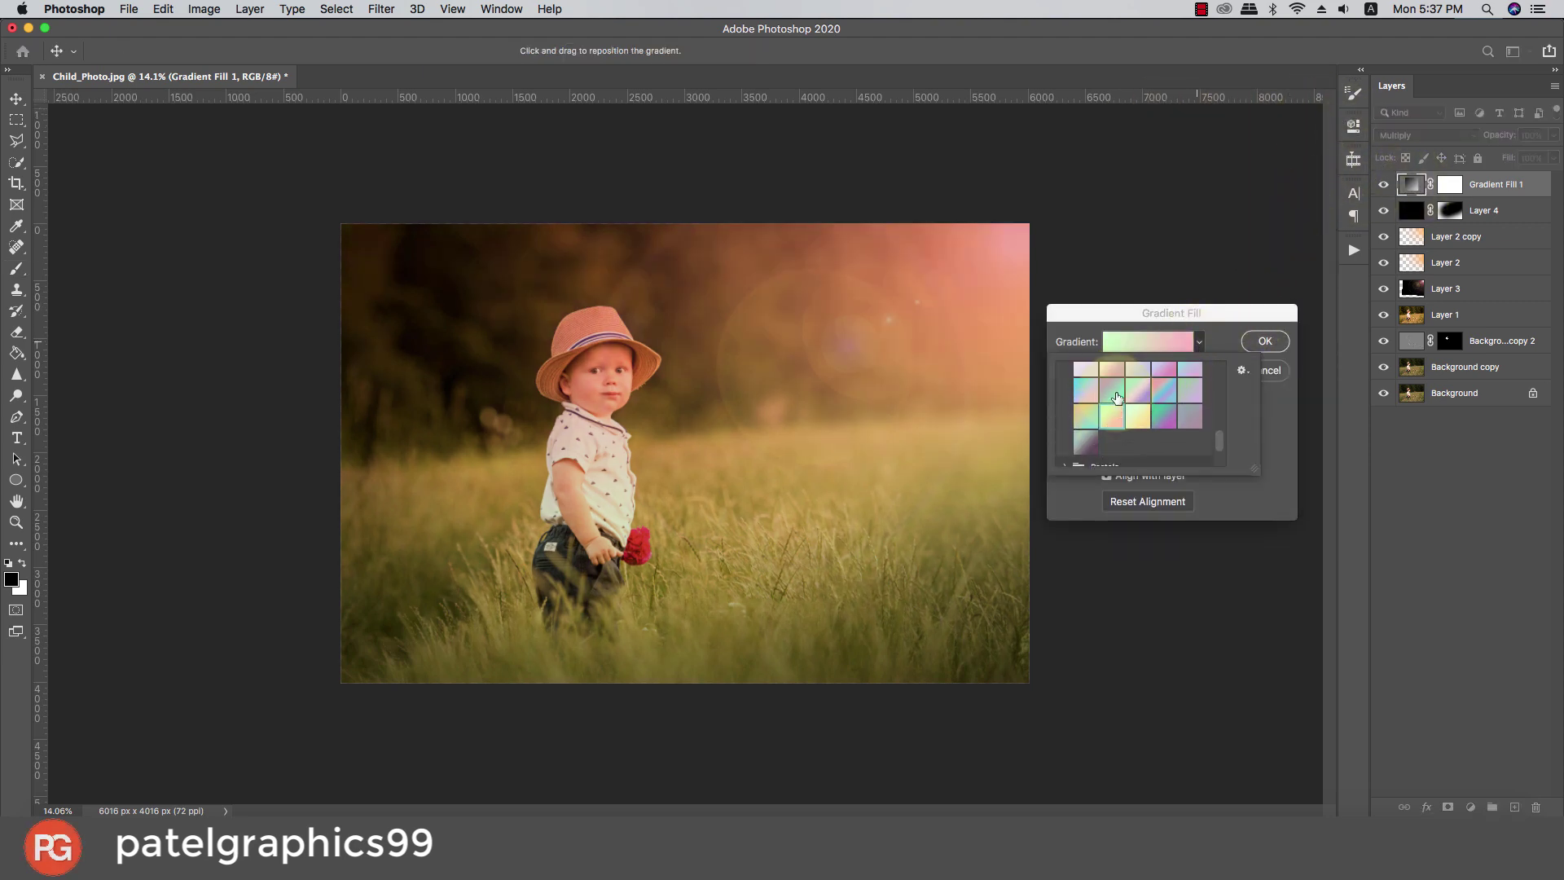
pyautogui.click(1133, 420)
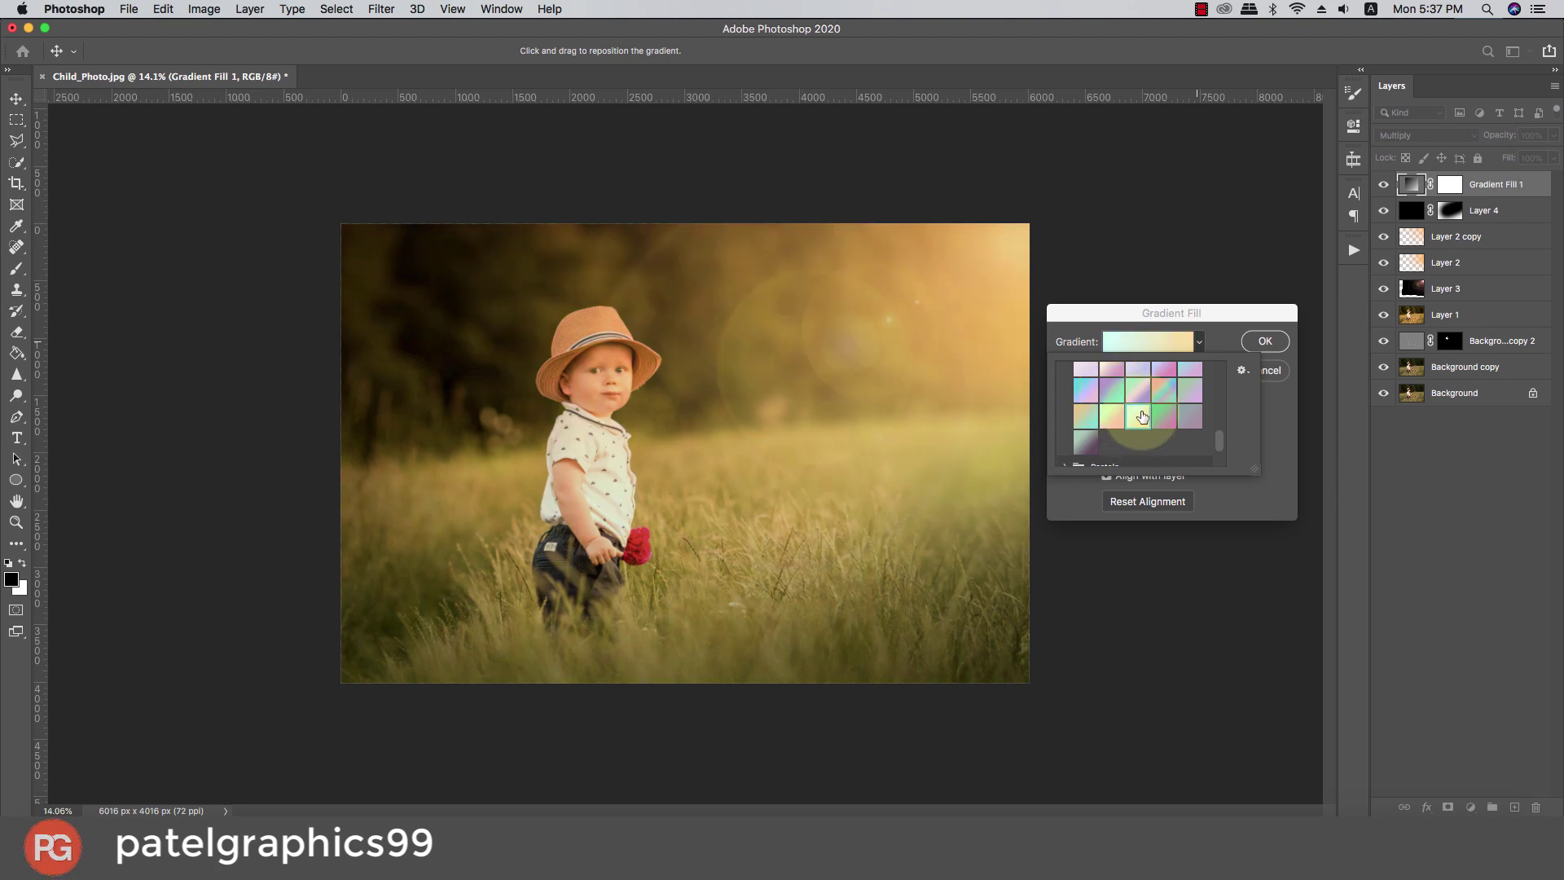
pyautogui.scroll(-3, 1140, 417)
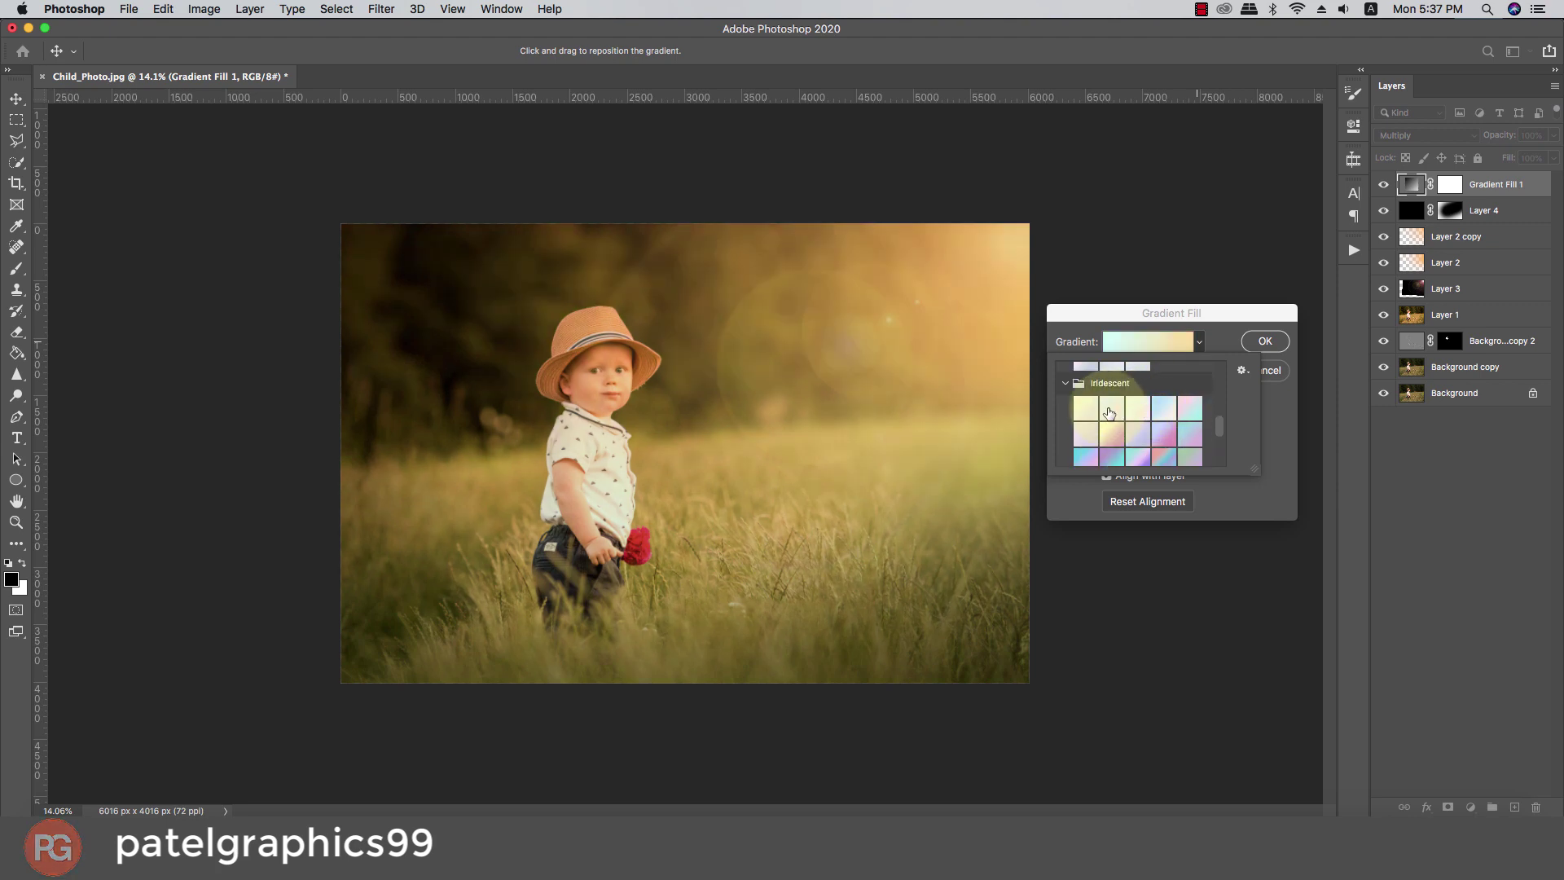
pyautogui.click(1111, 430)
pyautogui.click(1190, 407)
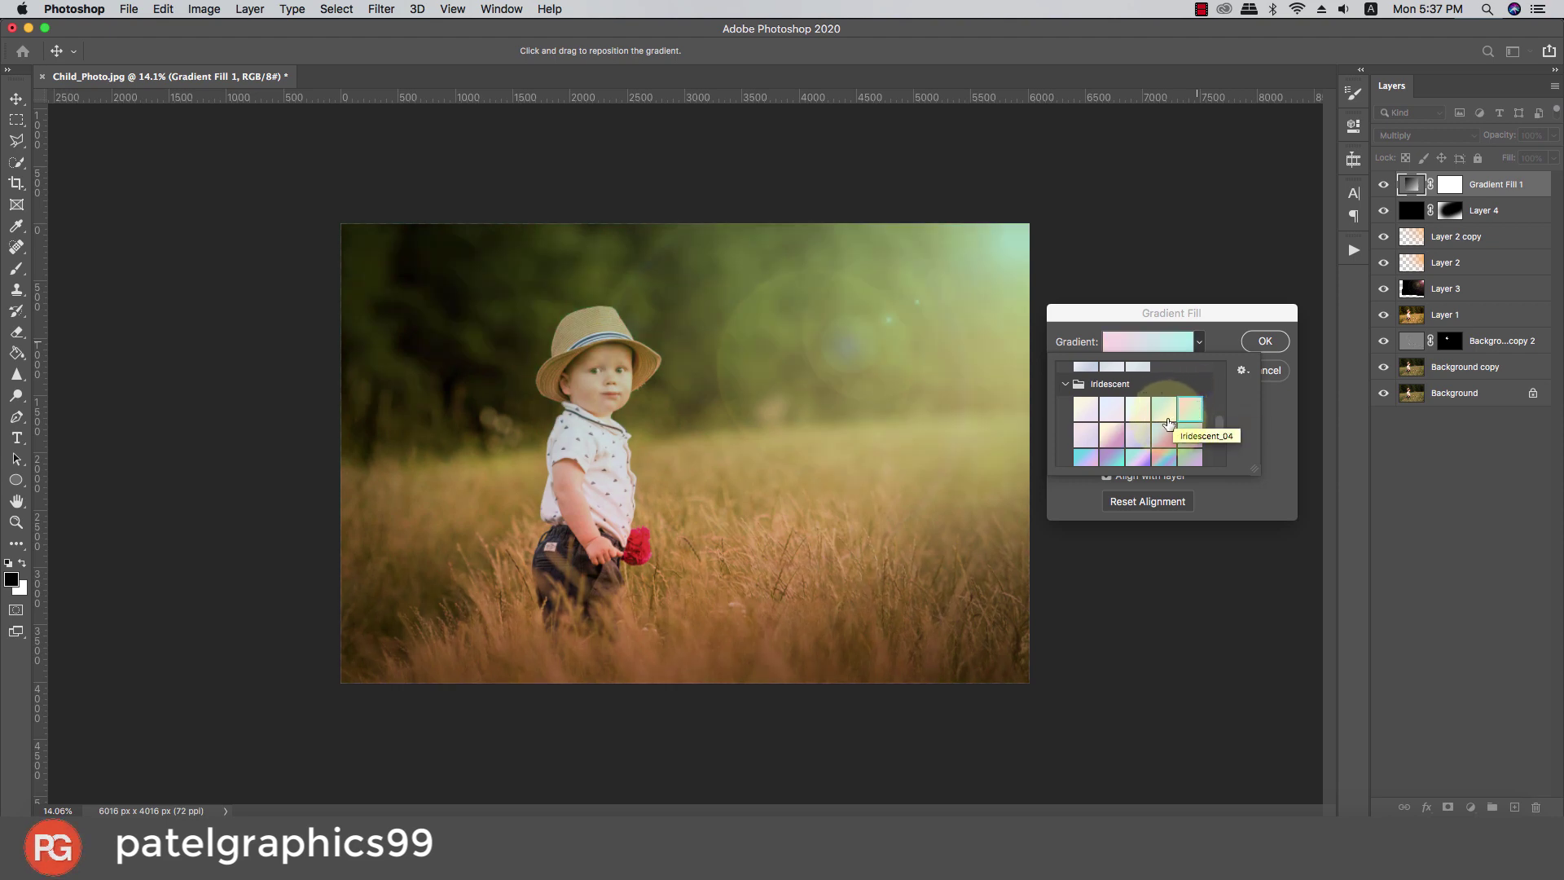
pyautogui.scroll(2, 1173, 421)
pyautogui.click(1095, 416)
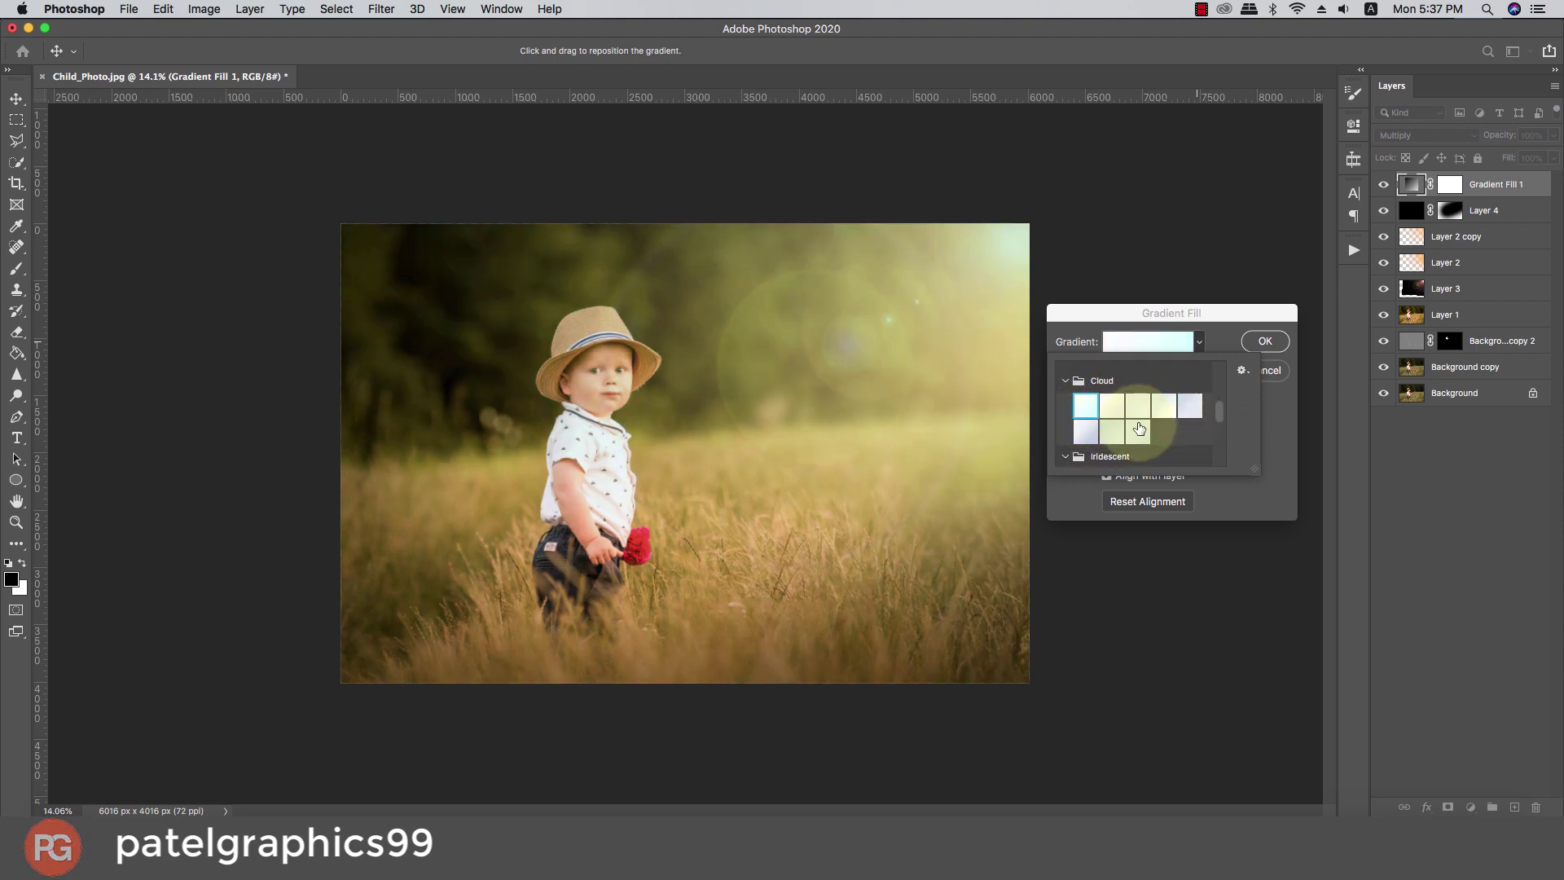
pyautogui.scroll(-5, 1138, 436)
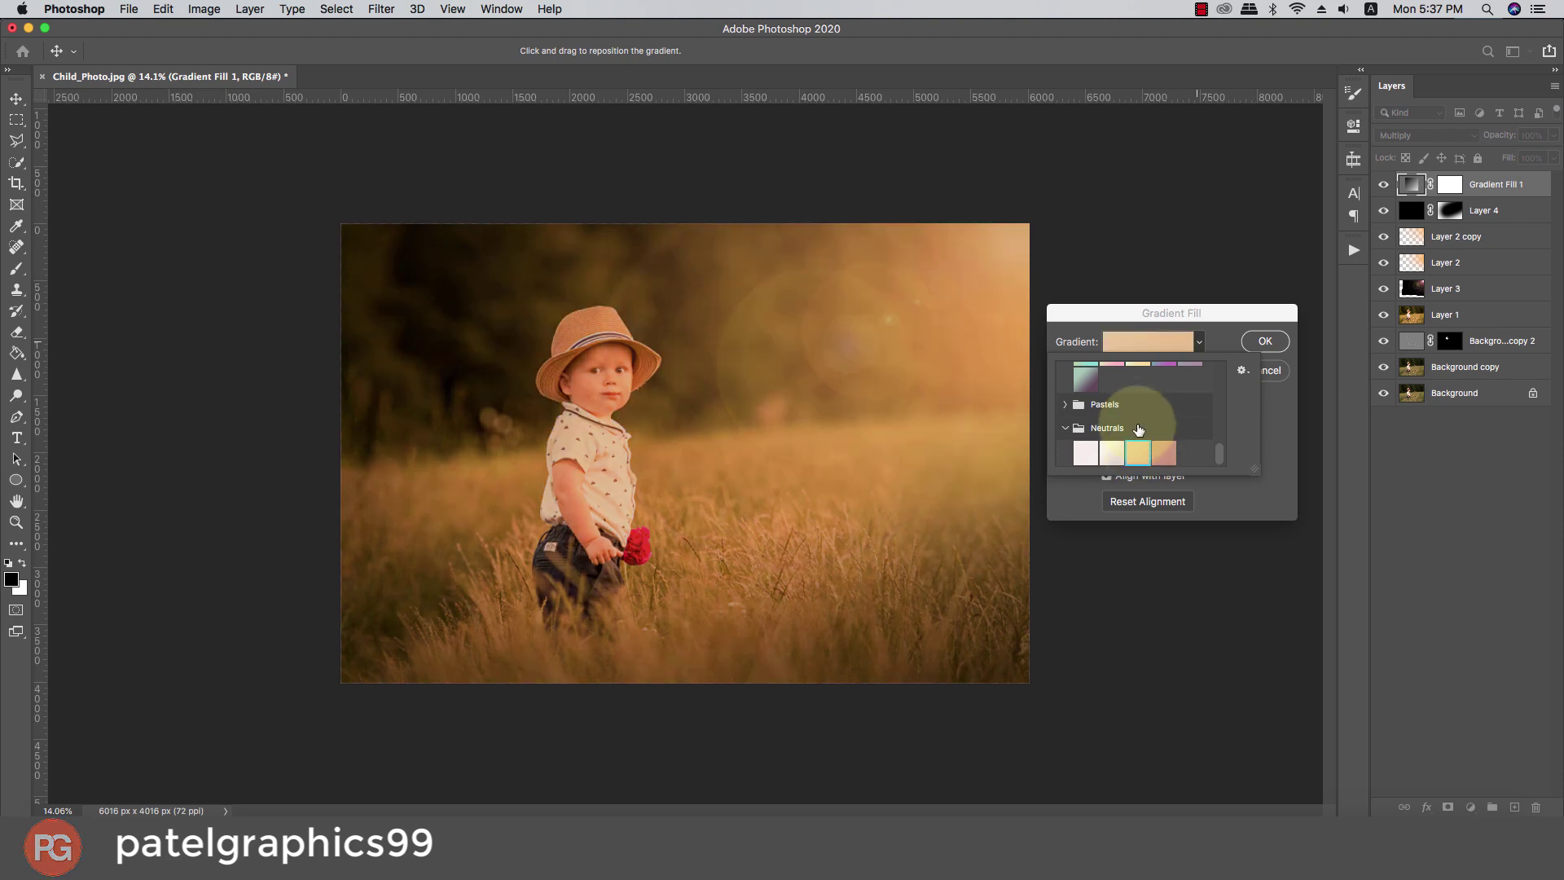
# Try an Oranges gradient, then blue and blue-cyan gradients from the Blues folder
pyautogui.scroll(3, 1140, 440)
pyautogui.scroll(2, 1139, 428)
pyautogui.scroll(2, 1136, 419)
pyautogui.scroll(3, 1099, 411)
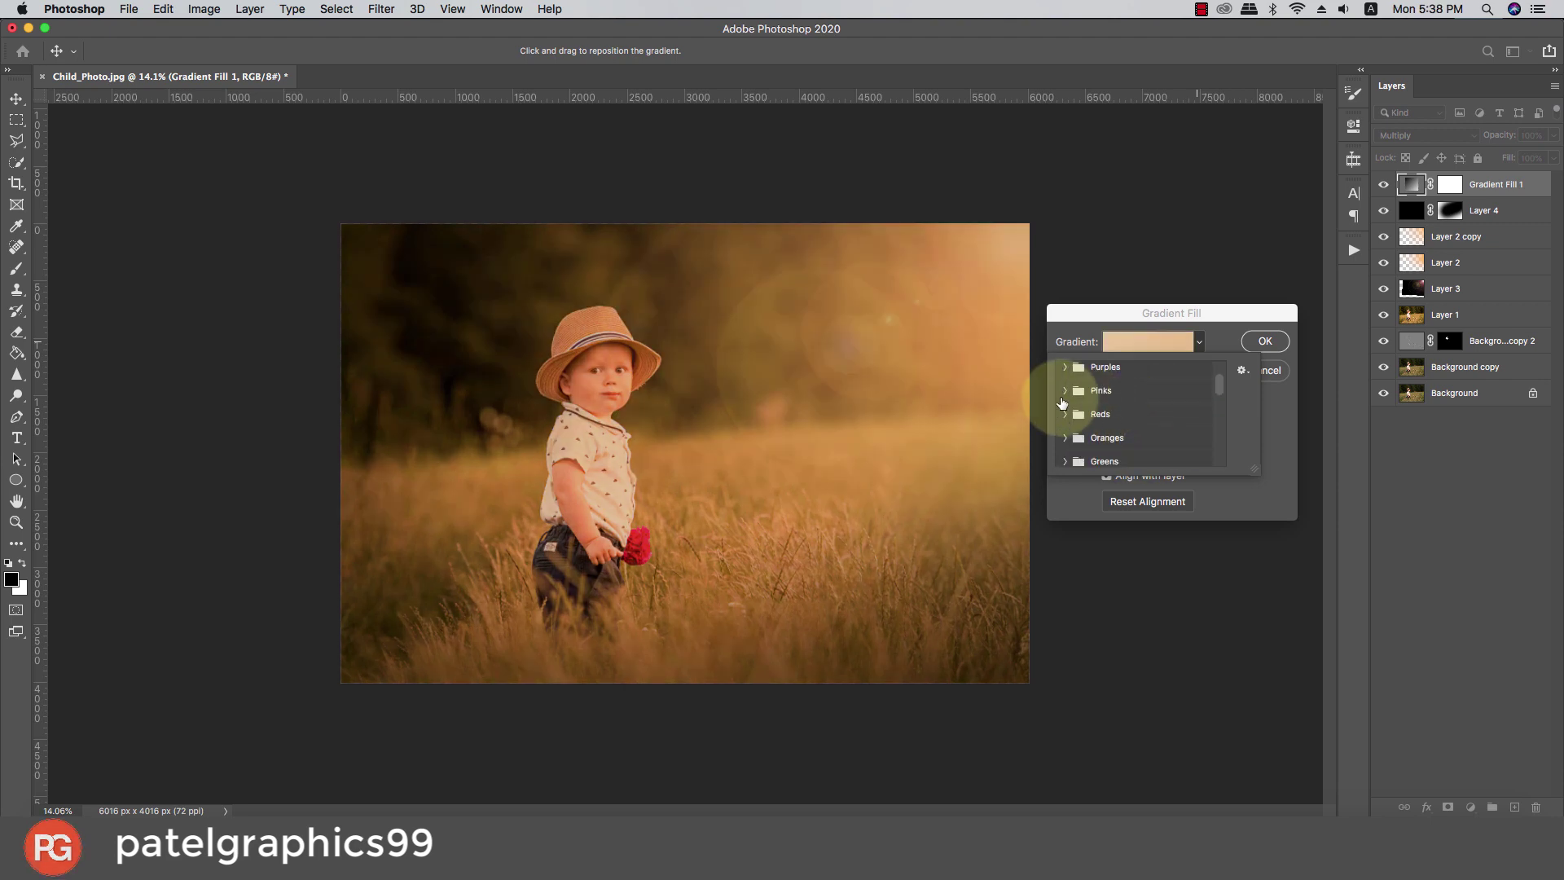
pyautogui.scroll(-2, 1062, 414)
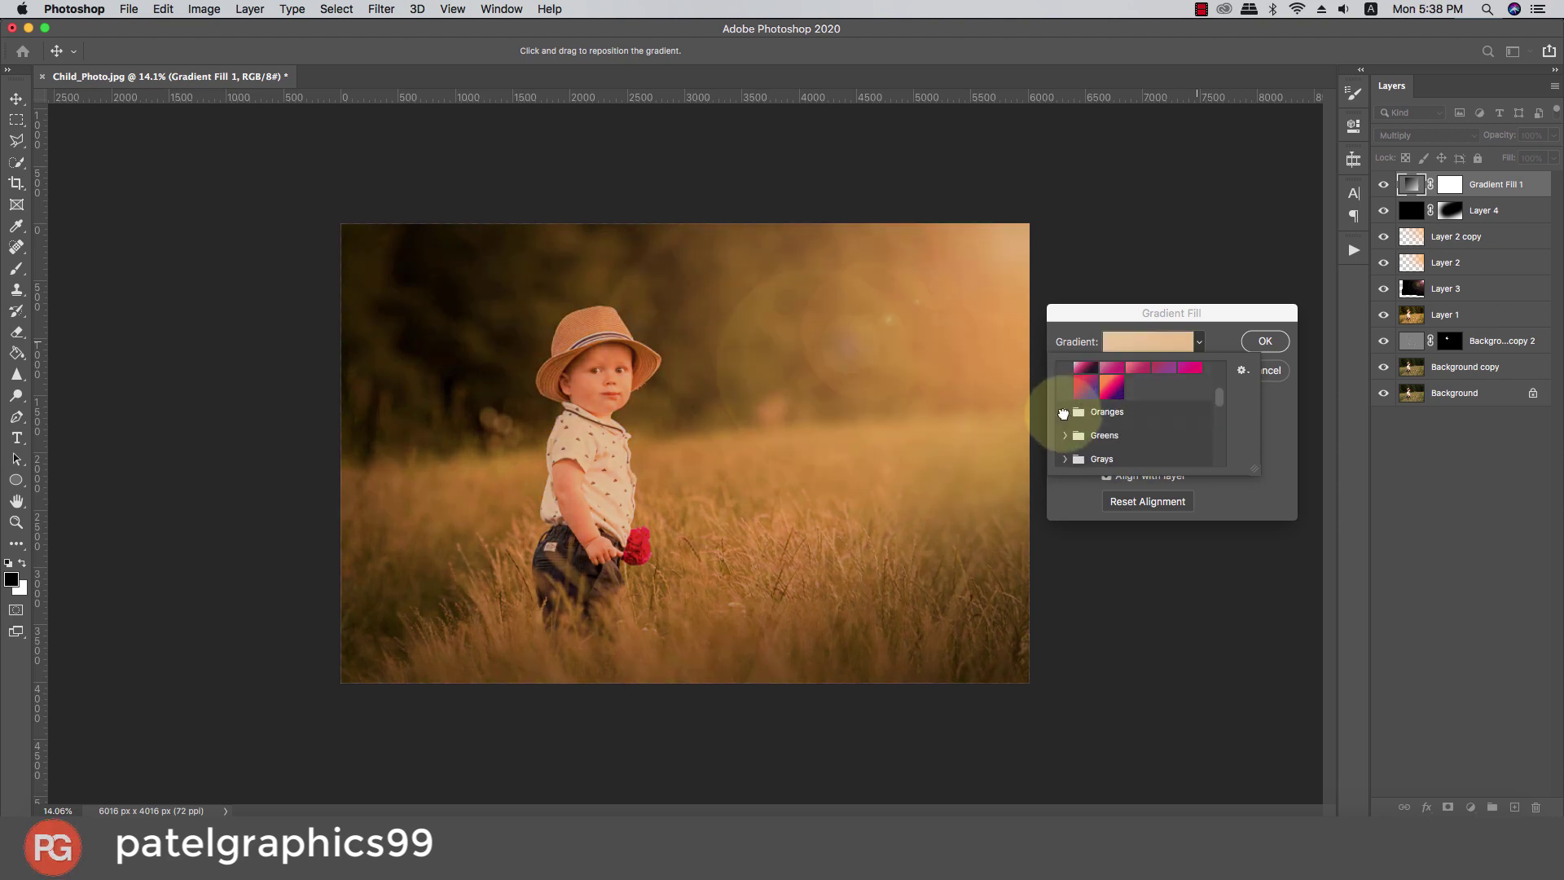
pyautogui.click(1095, 434)
pyautogui.scroll(-2, 1116, 419)
pyautogui.scroll(1, 1125, 409)
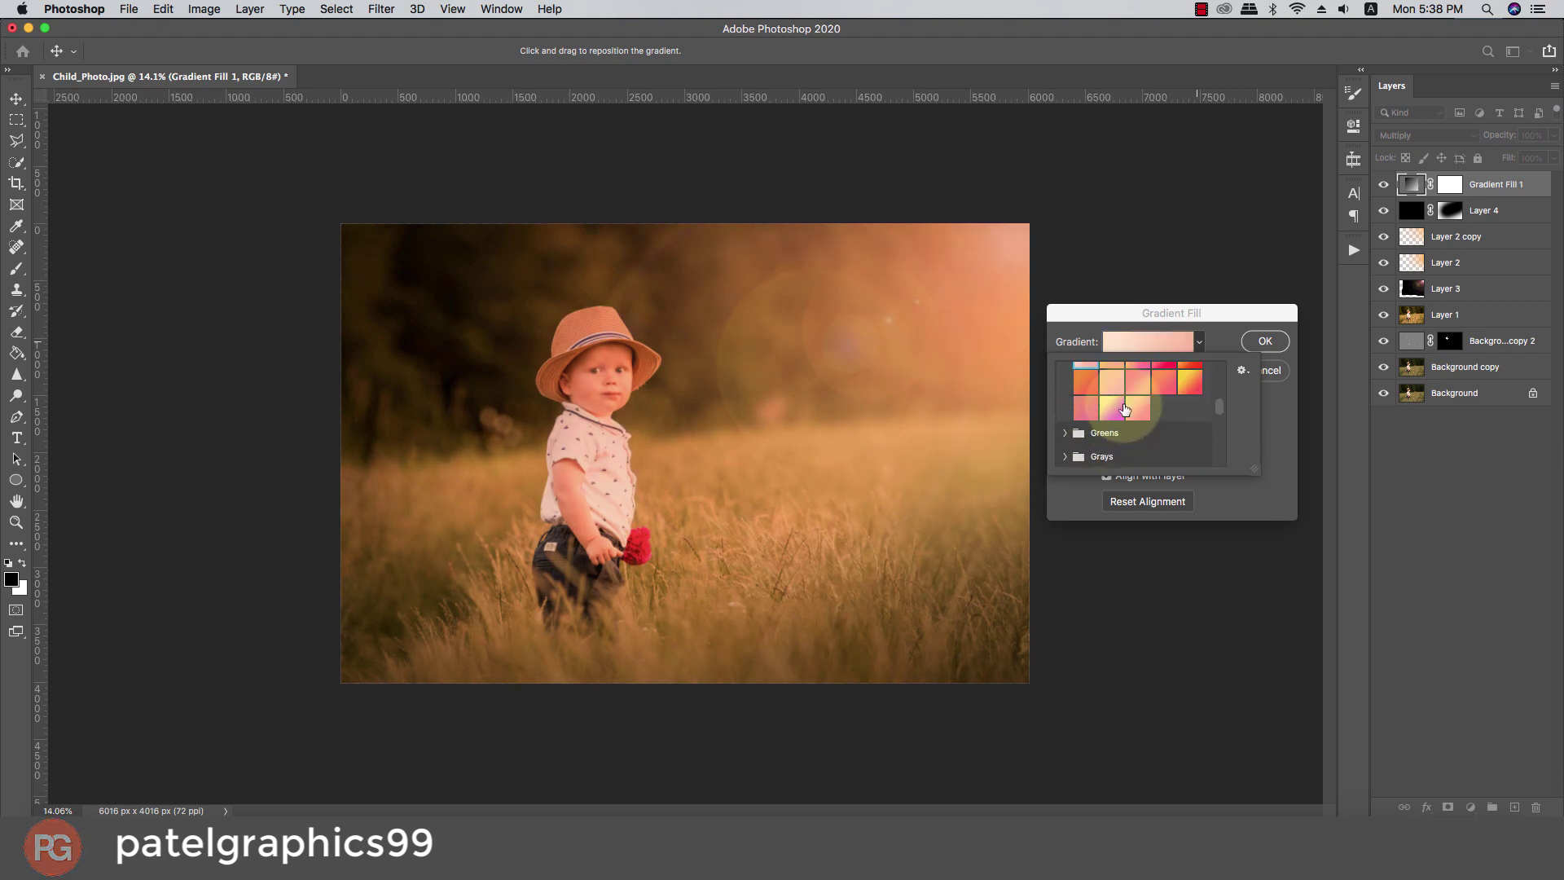
pyautogui.scroll(5, 1099, 403)
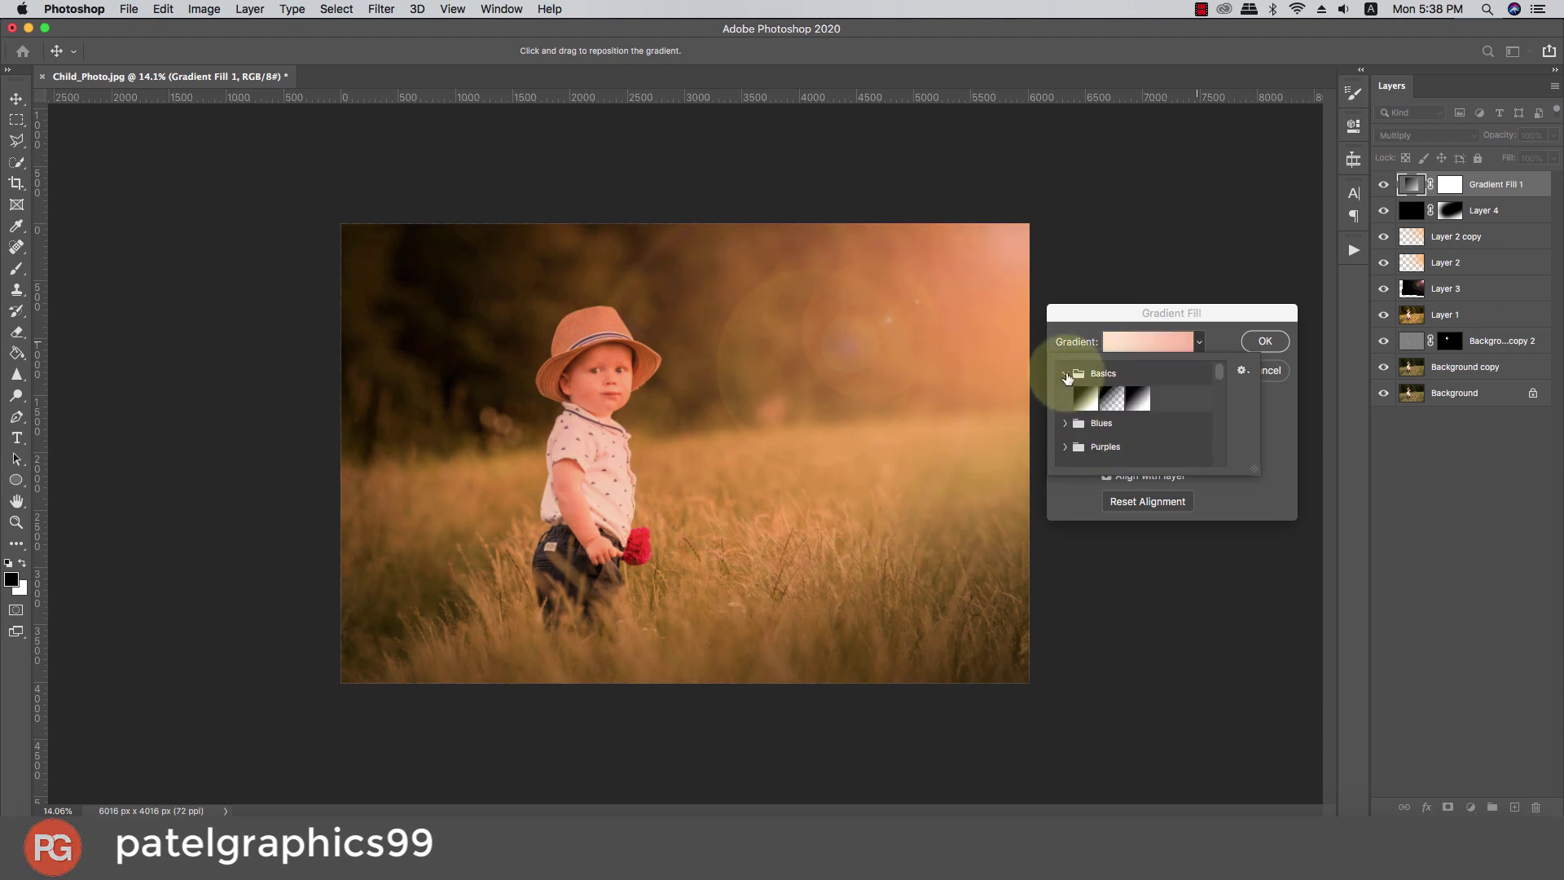
pyautogui.click(1065, 423)
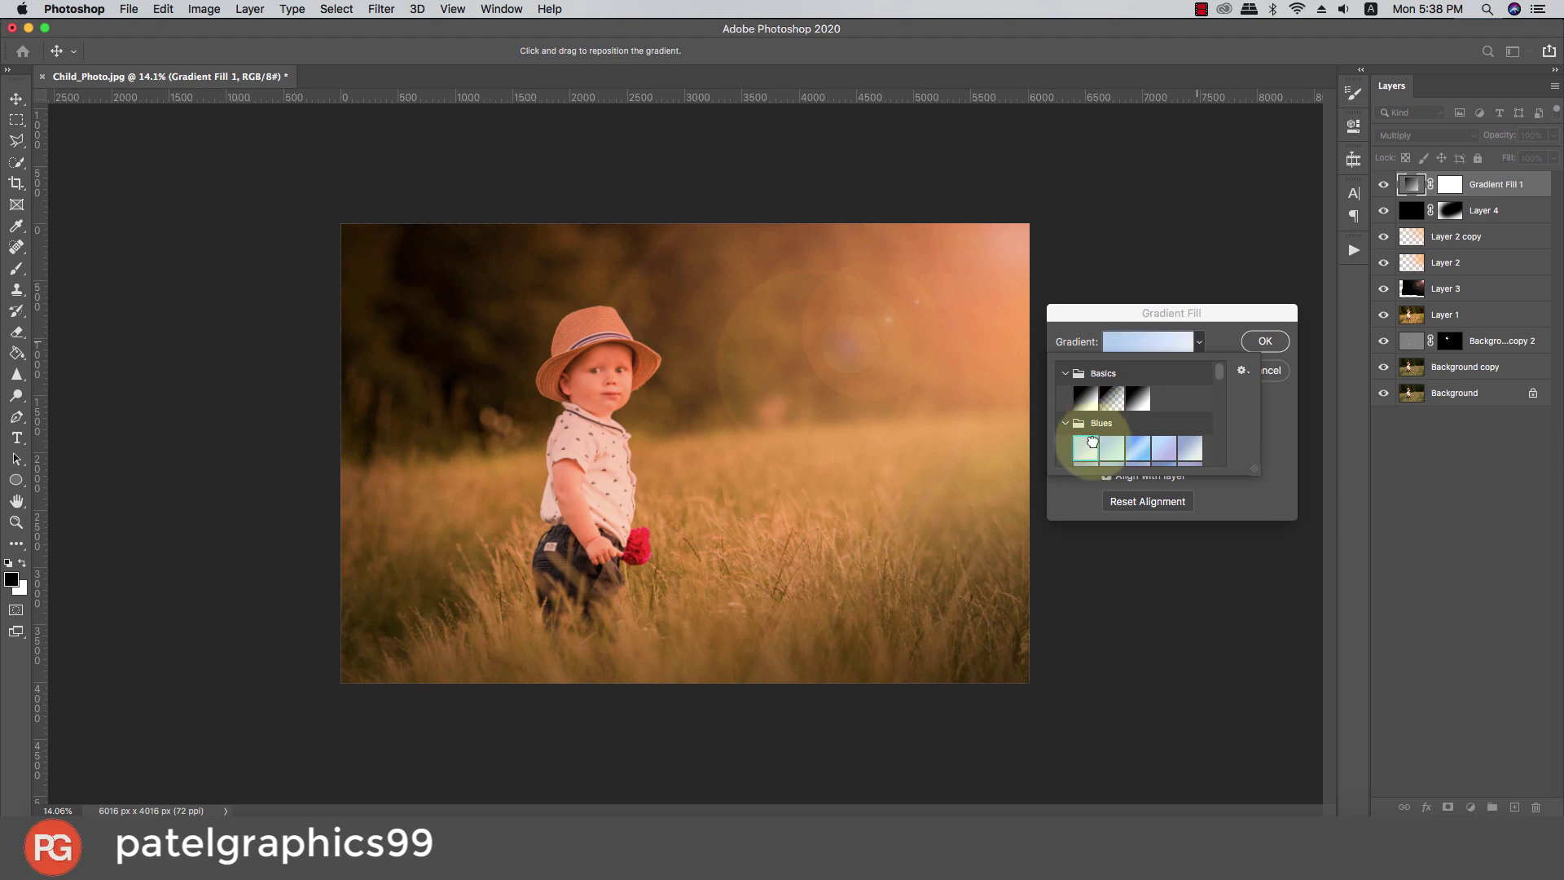
pyautogui.click(1092, 442)
pyautogui.scroll(-2, 1094, 443)
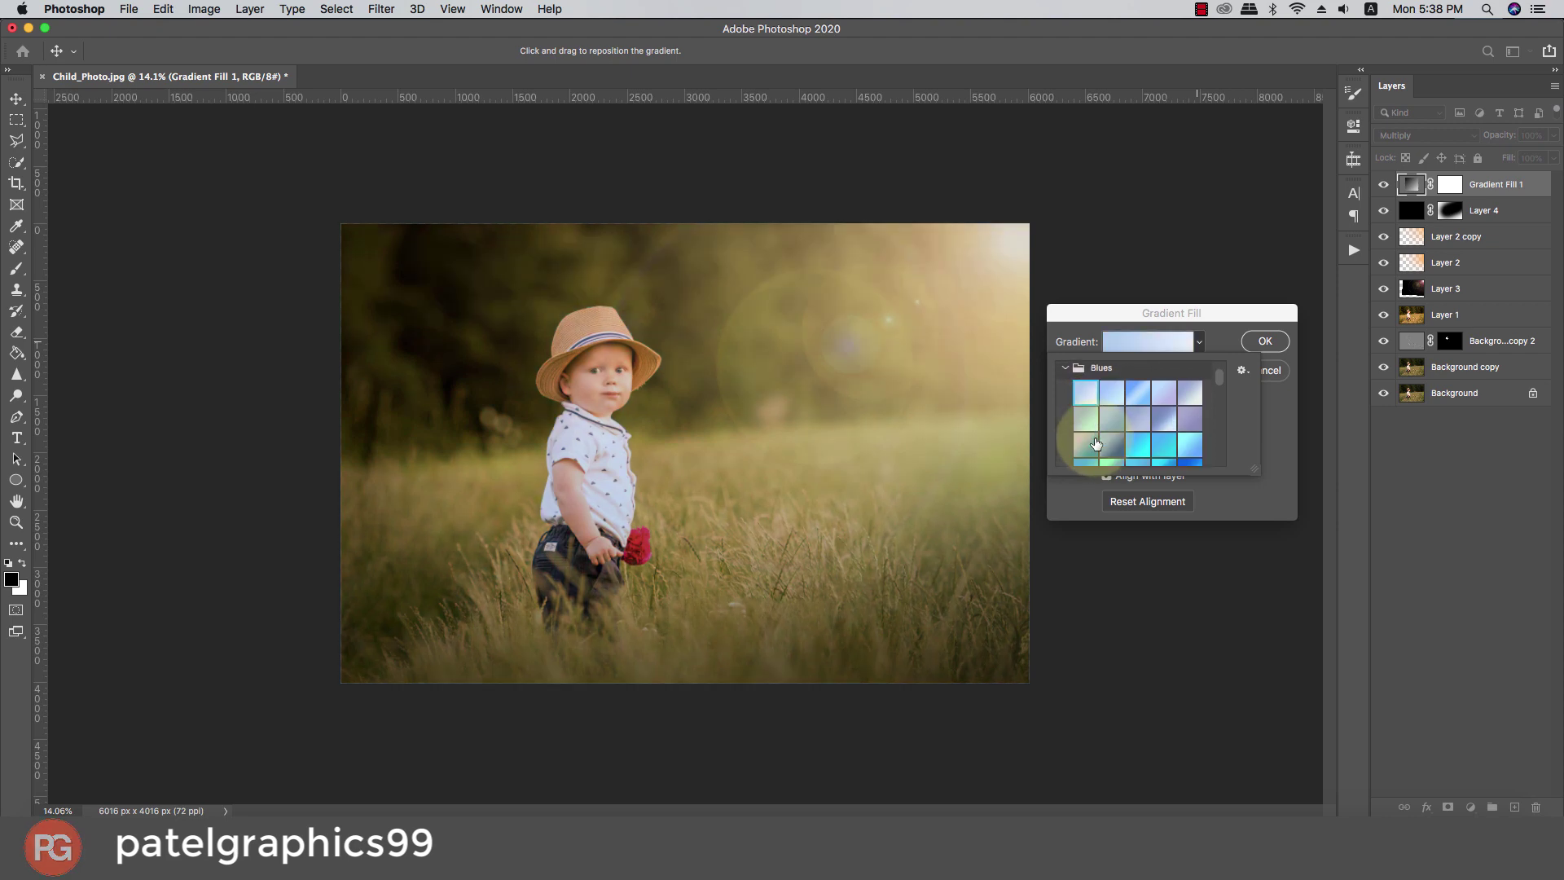
pyautogui.click(1189, 445)
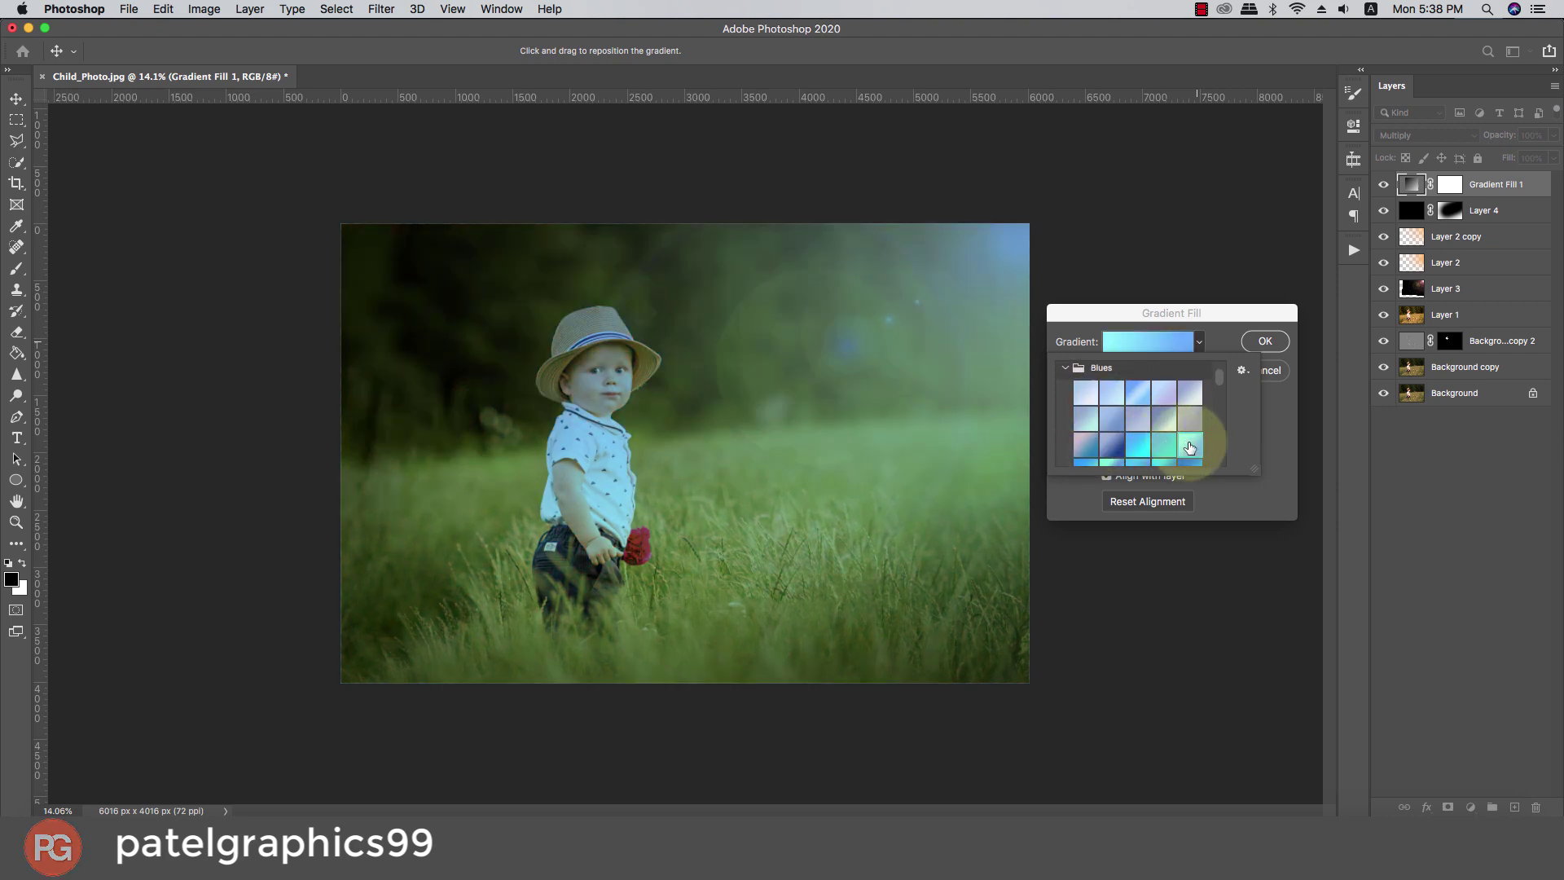
pyautogui.scroll(-2, 1161, 440)
pyautogui.scroll(-5, 1156, 433)
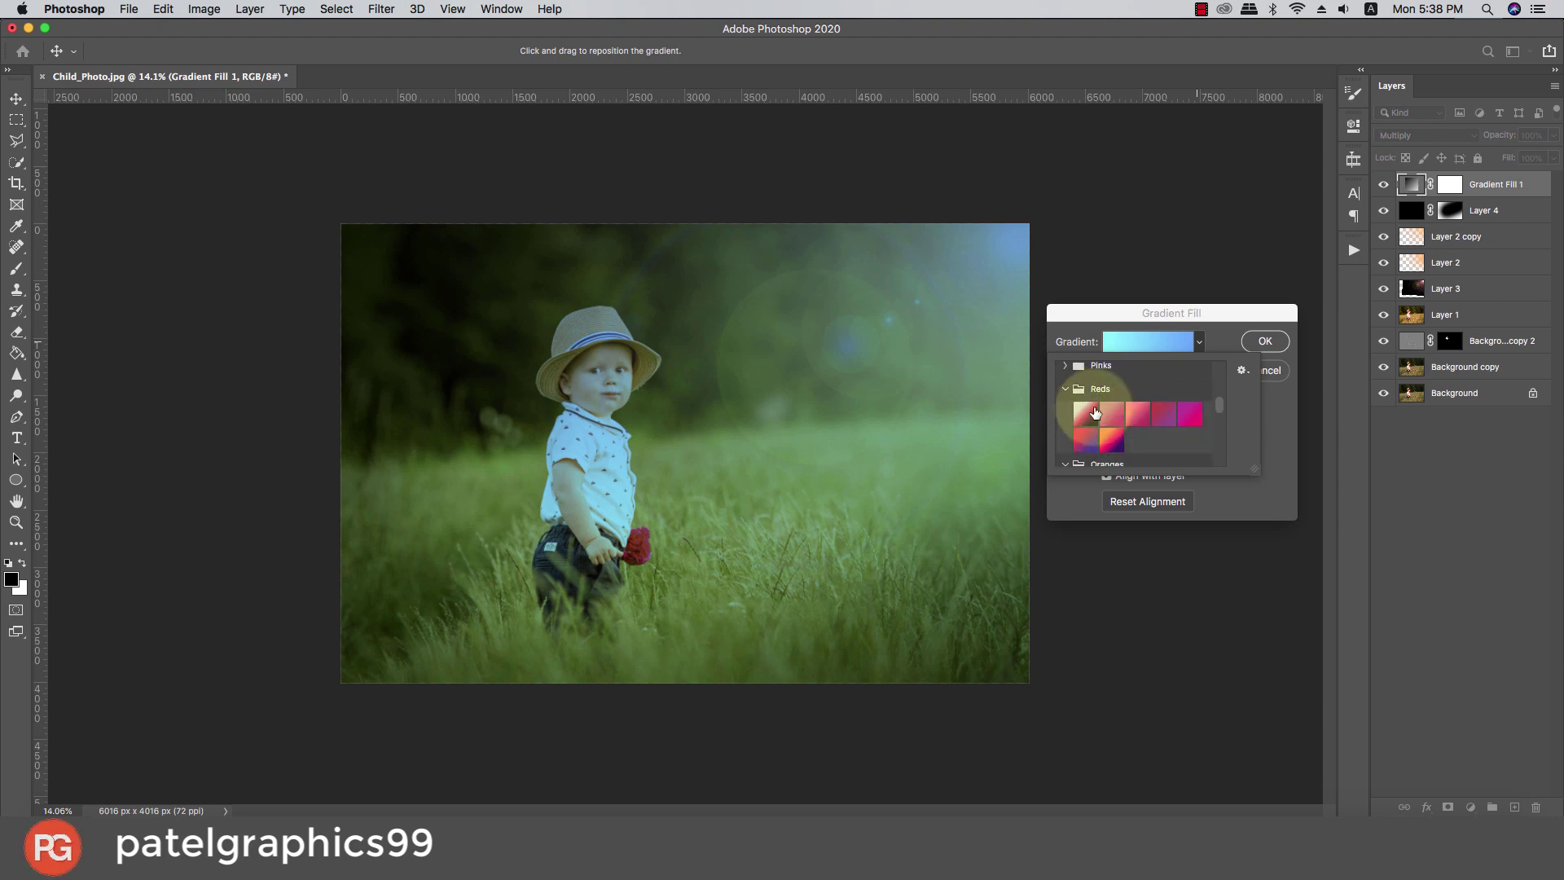
# Choose the peach-orange preset from the Pinks gradient folder and confirm the fill
pyautogui.click(1061, 367)
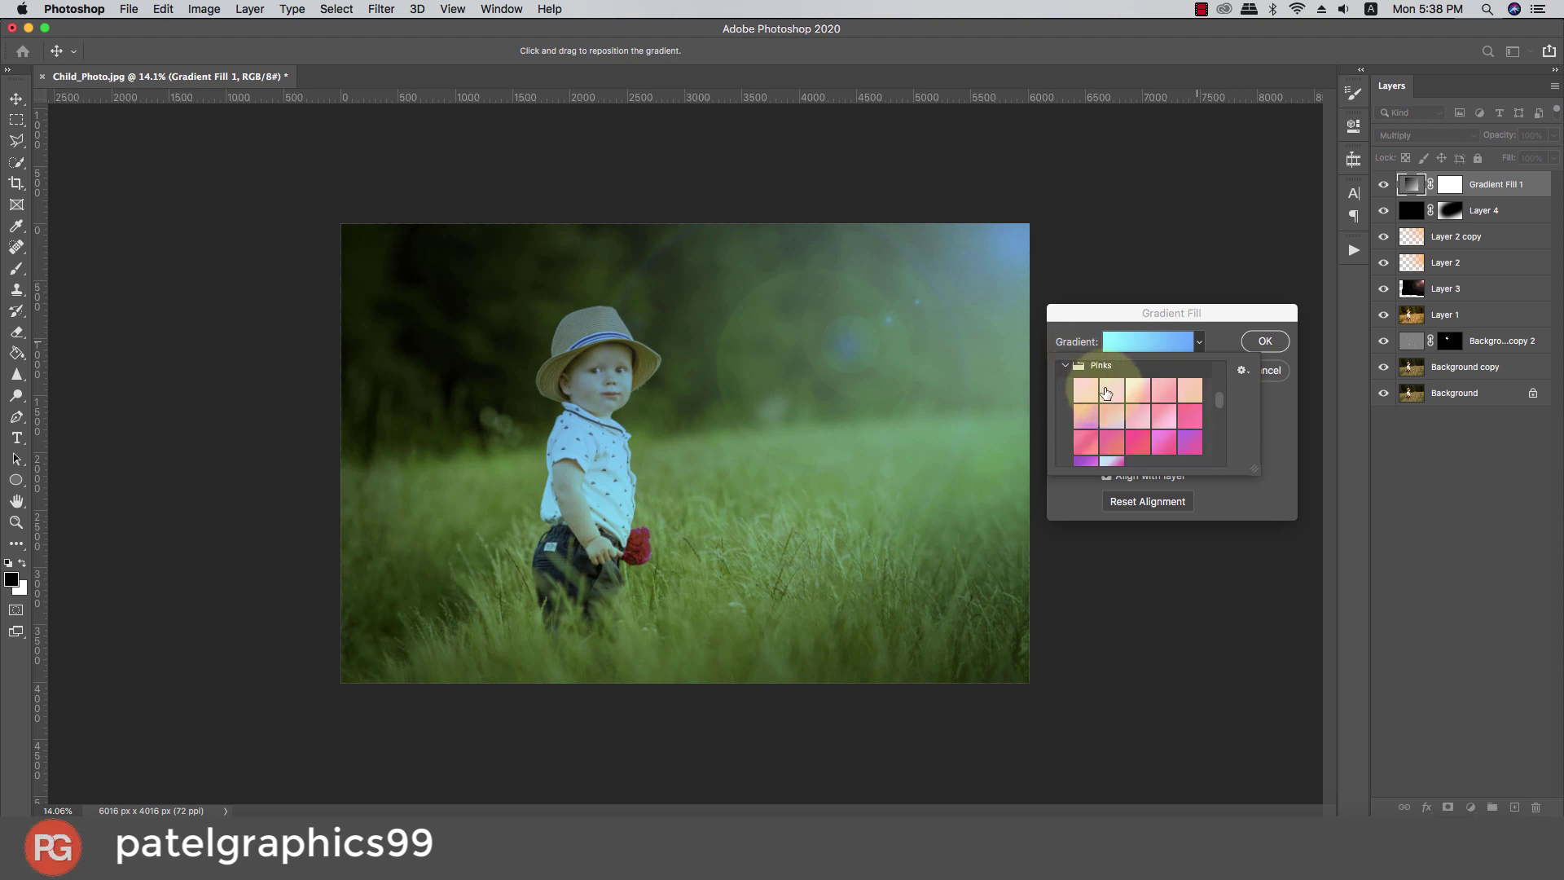
pyautogui.click(1111, 390)
pyautogui.click(1140, 389)
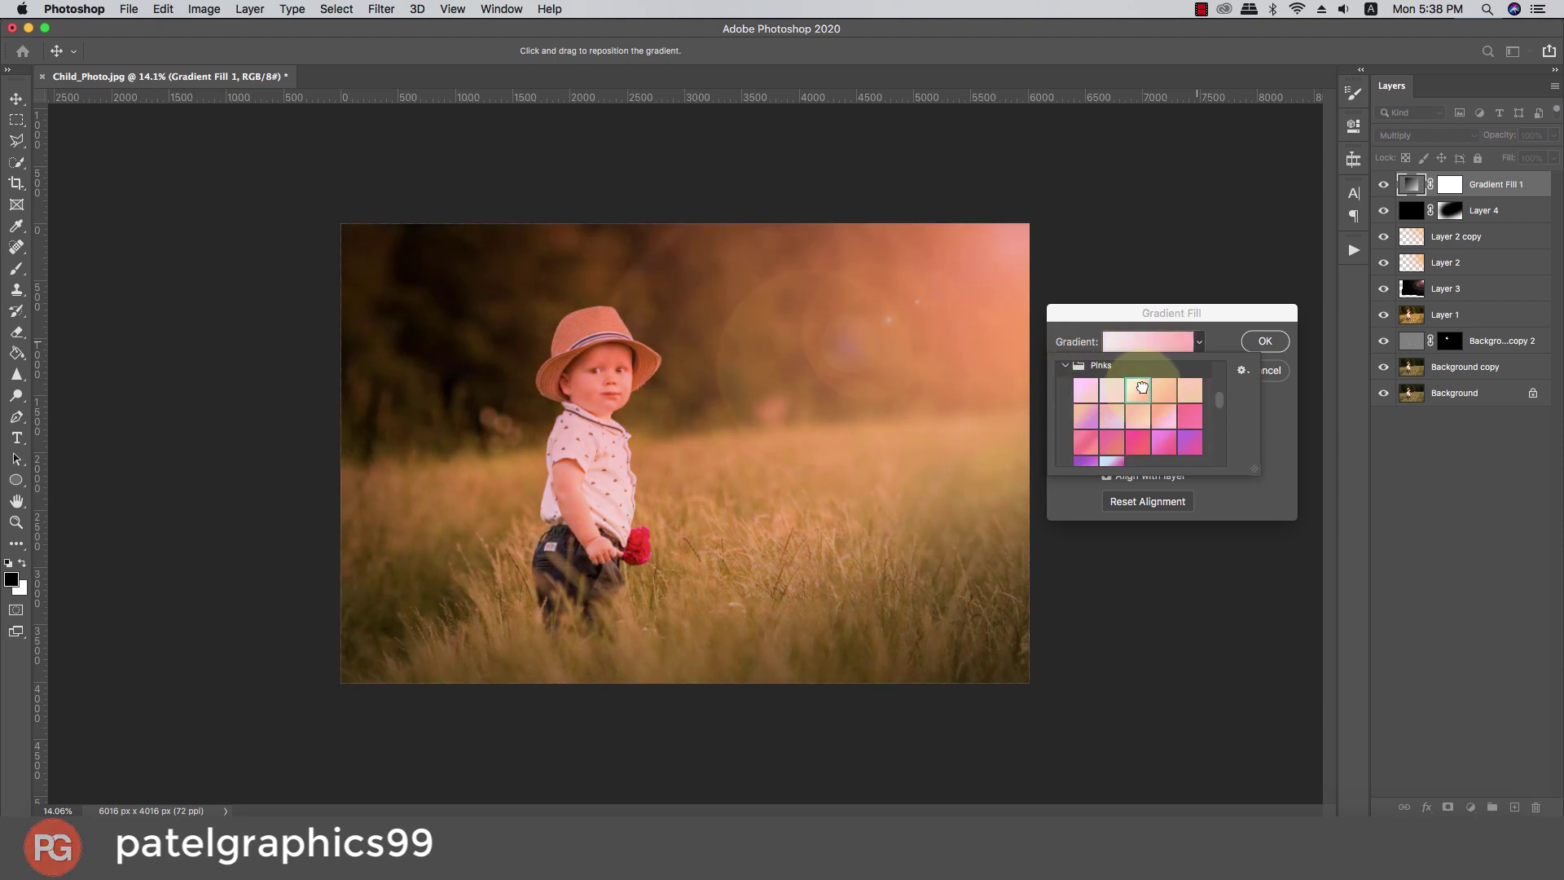
pyautogui.click(1191, 389)
pyautogui.scroll(-3, 1152, 403)
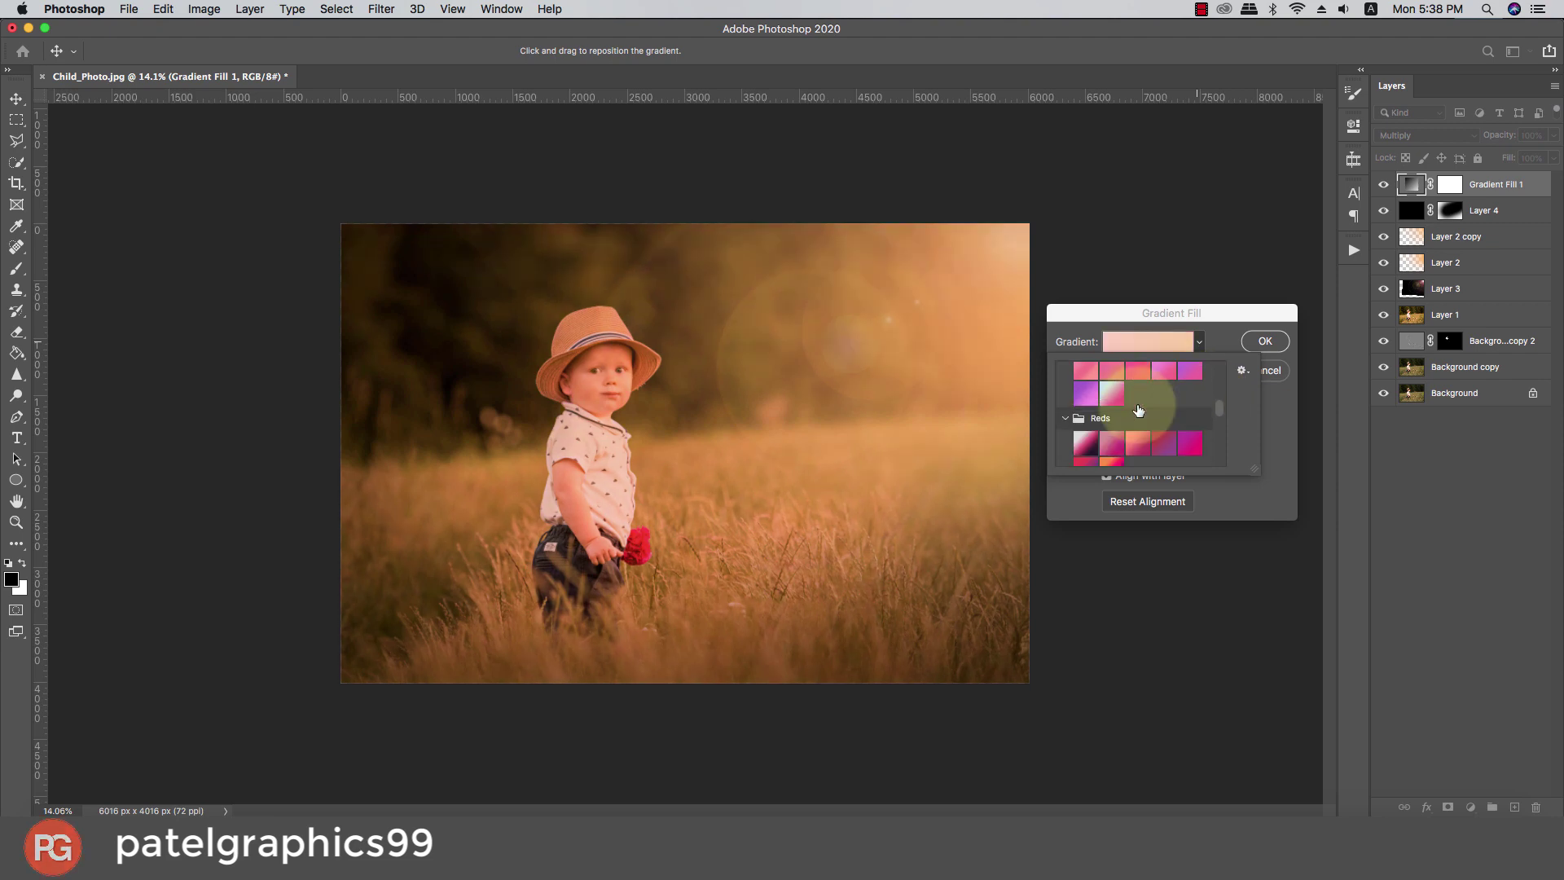
pyautogui.click(1246, 342)
# Try Hue blending on Gradient Fill 1 at 32% opacity
pyautogui.click(1397, 135)
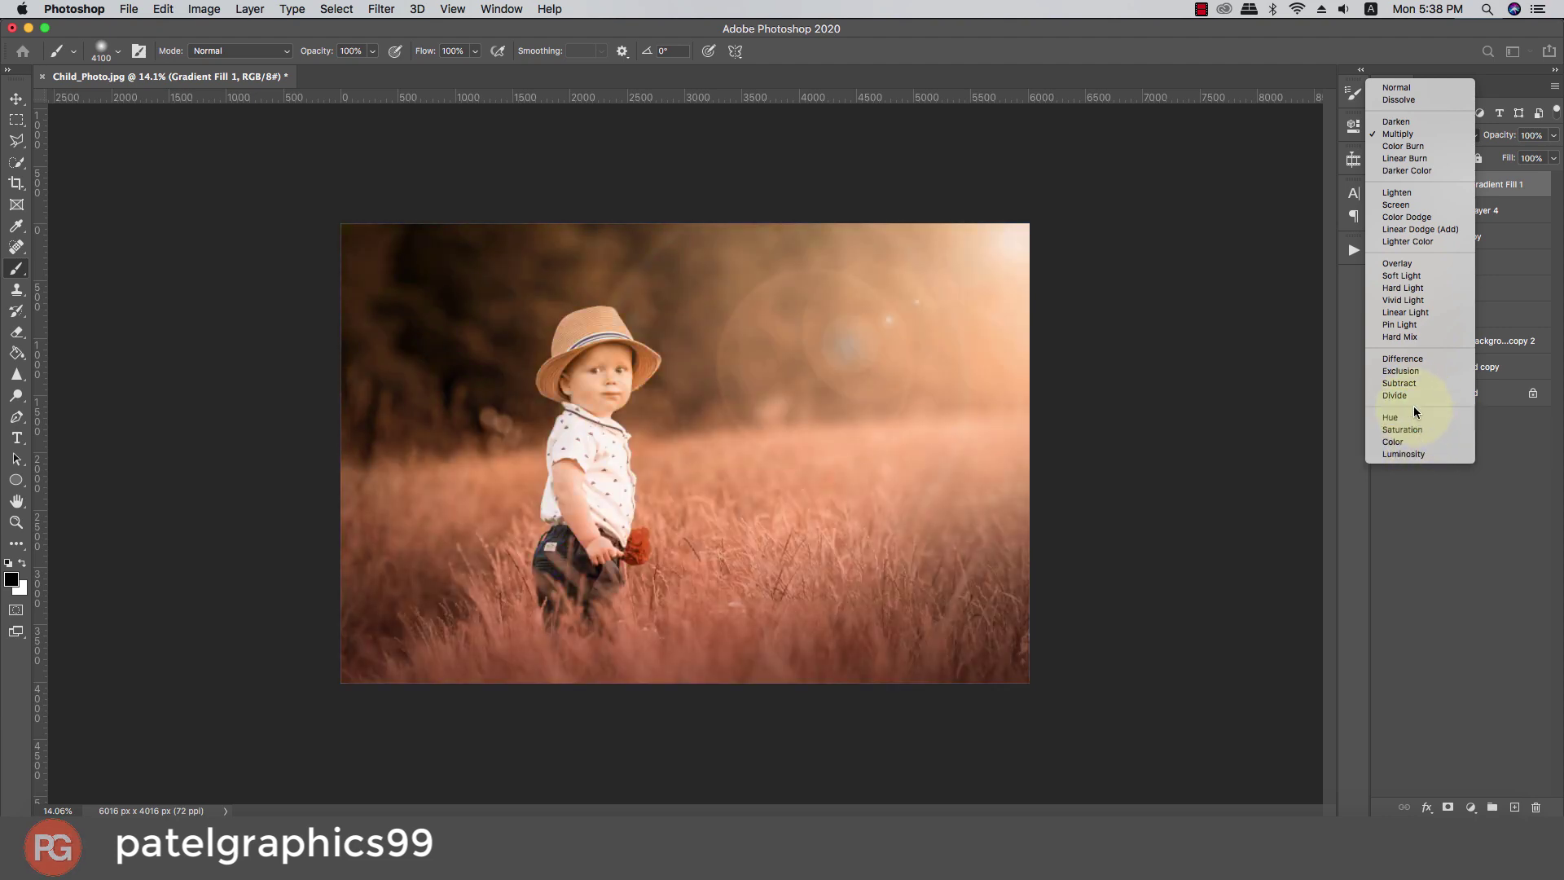
pyautogui.click(1414, 416)
pyautogui.moveTo(1522, 144); pyautogui.dragTo(1426, 144)
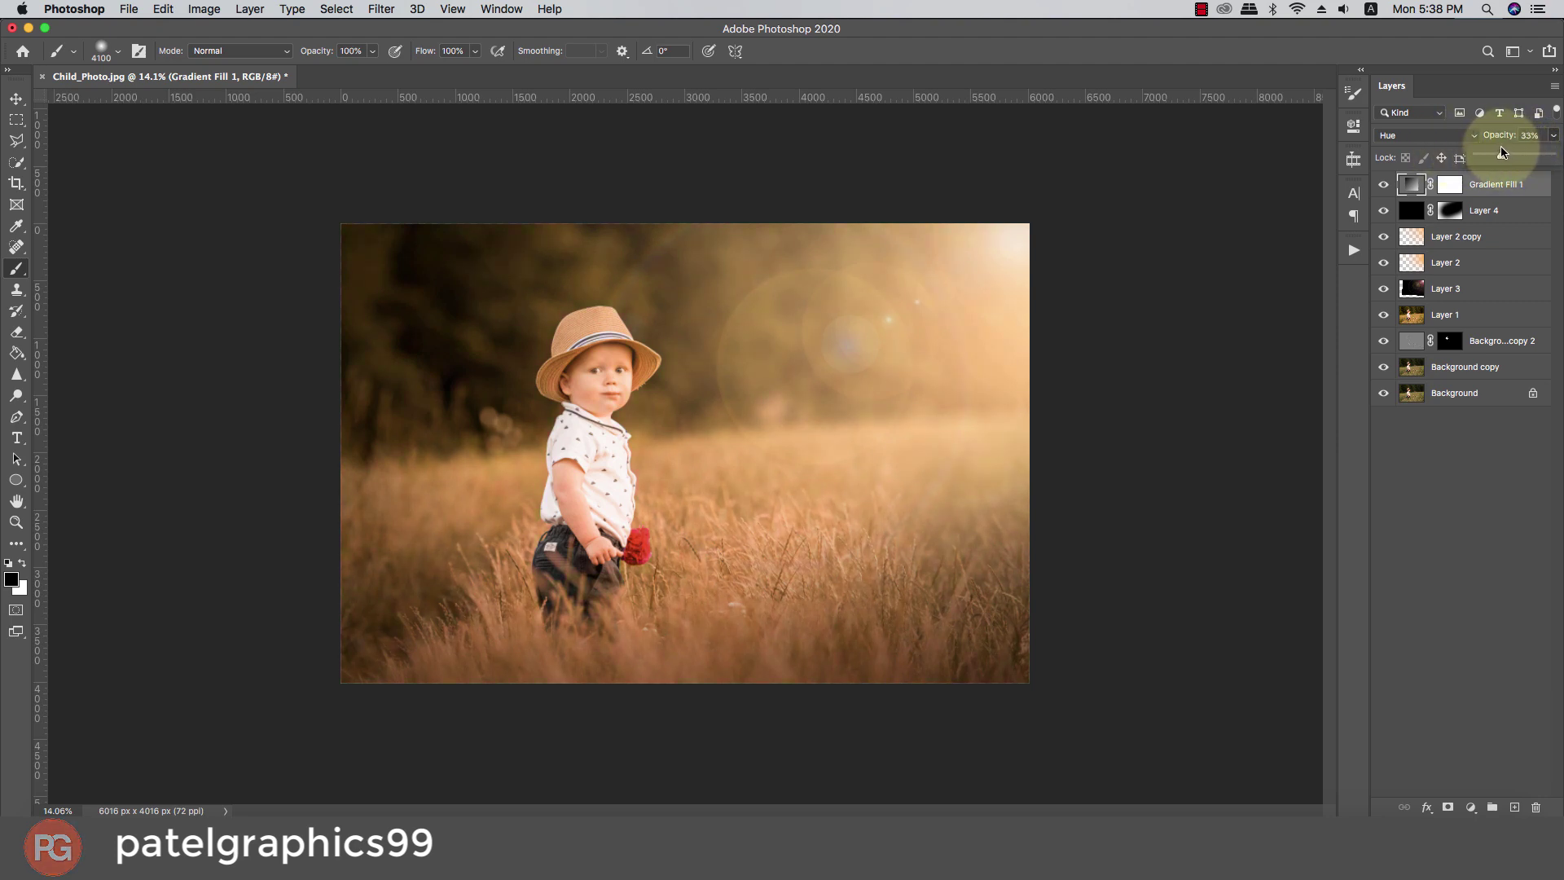
# Restore full opacity, then switch Gradient Fill 1 to Divide at about 45% opacity
pyautogui.click(1409, 137)
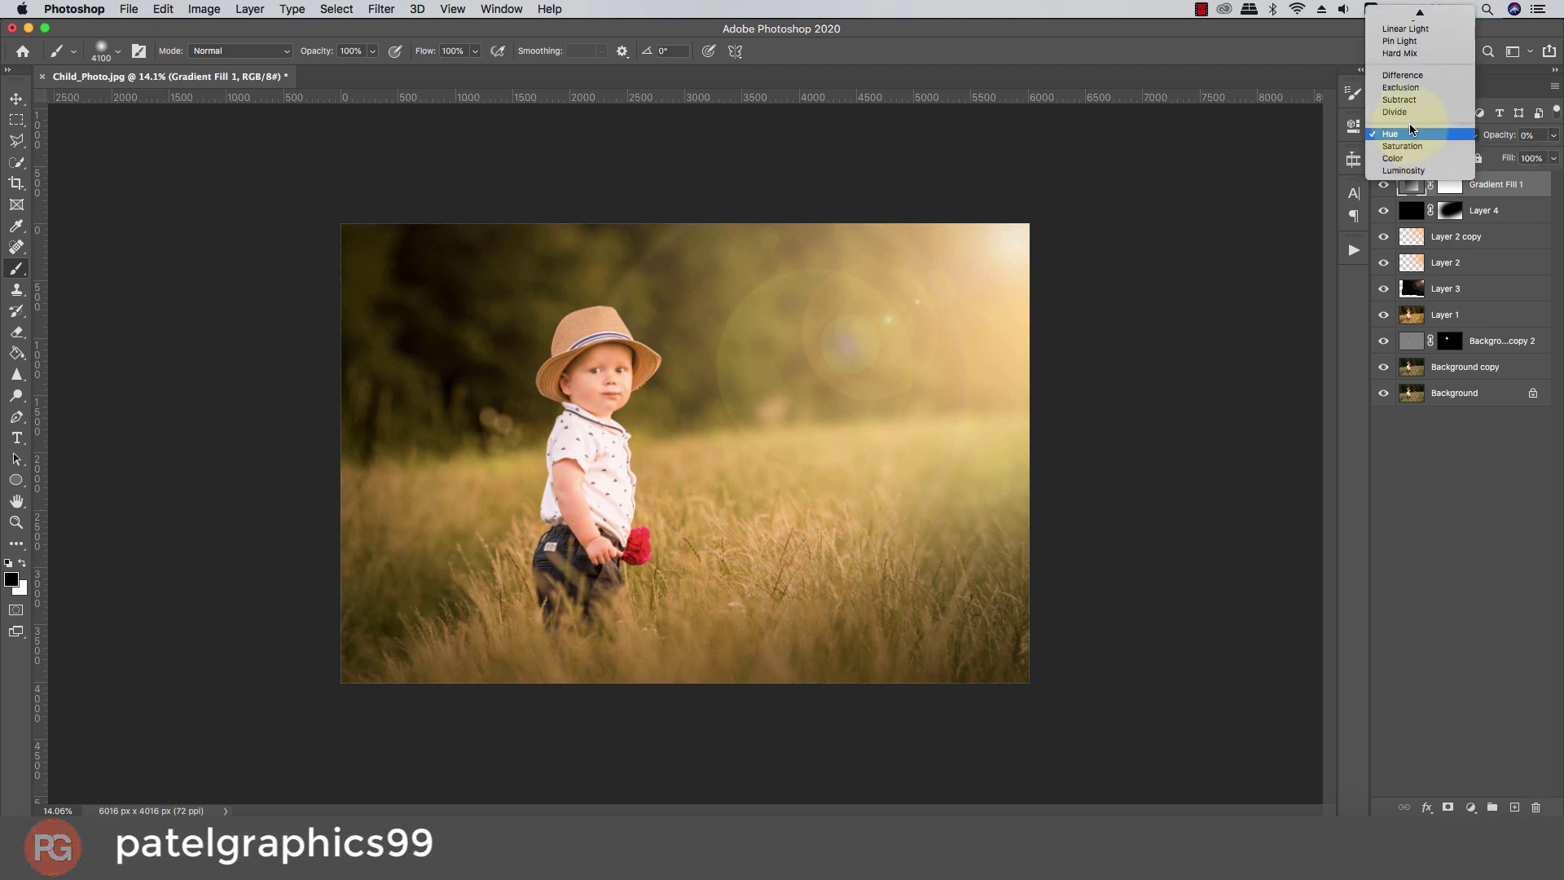
pyautogui.click(1412, 133)
pyautogui.moveTo(1553, 136); pyautogui.dragTo(1562, 157)
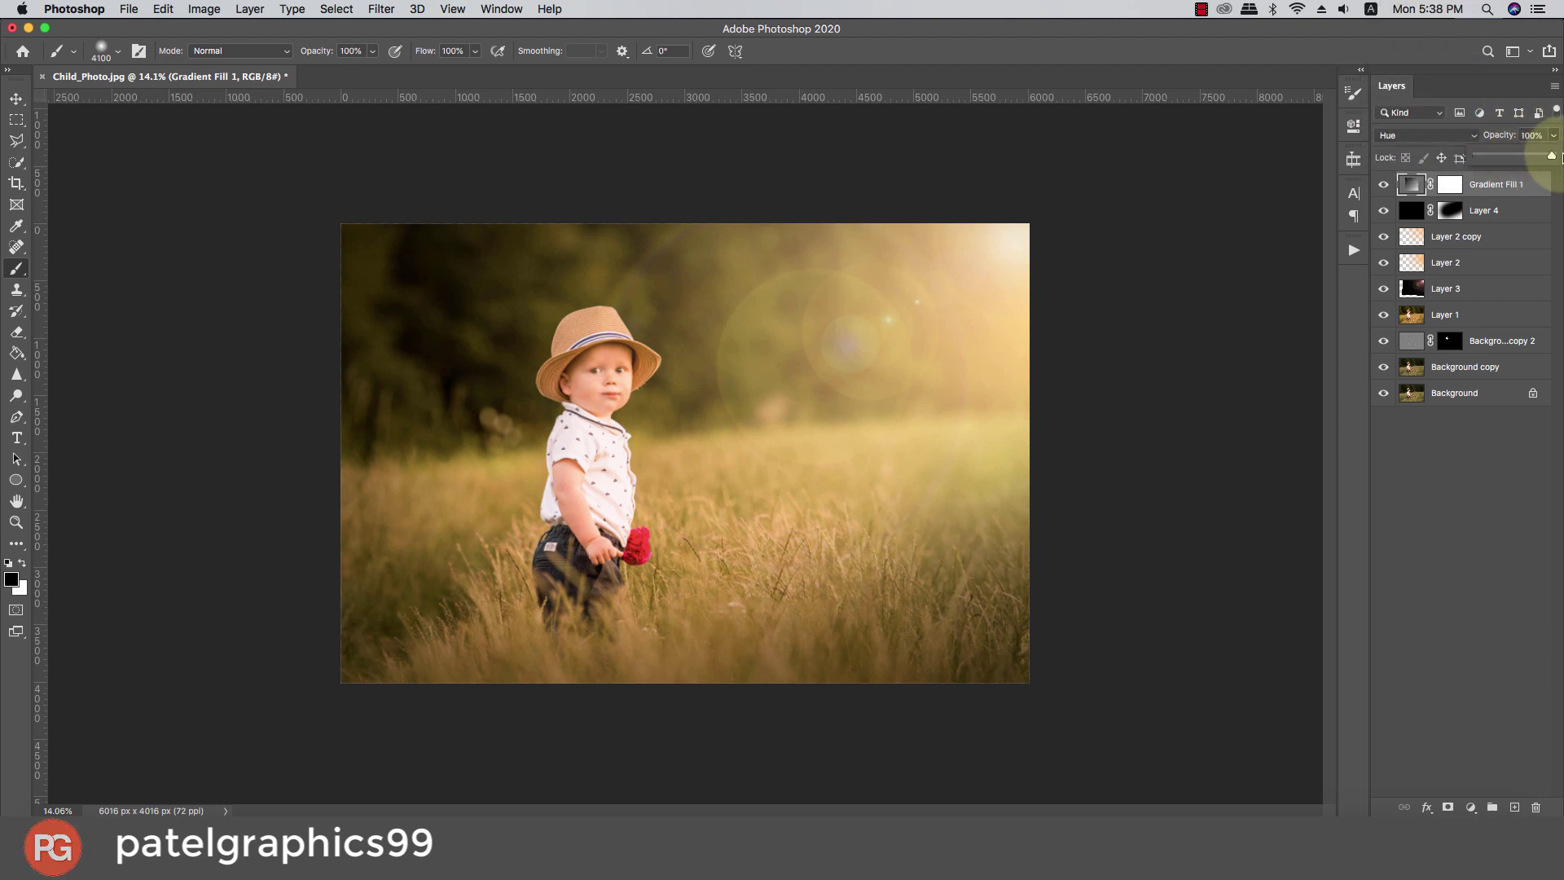
pyautogui.click(1394, 136)
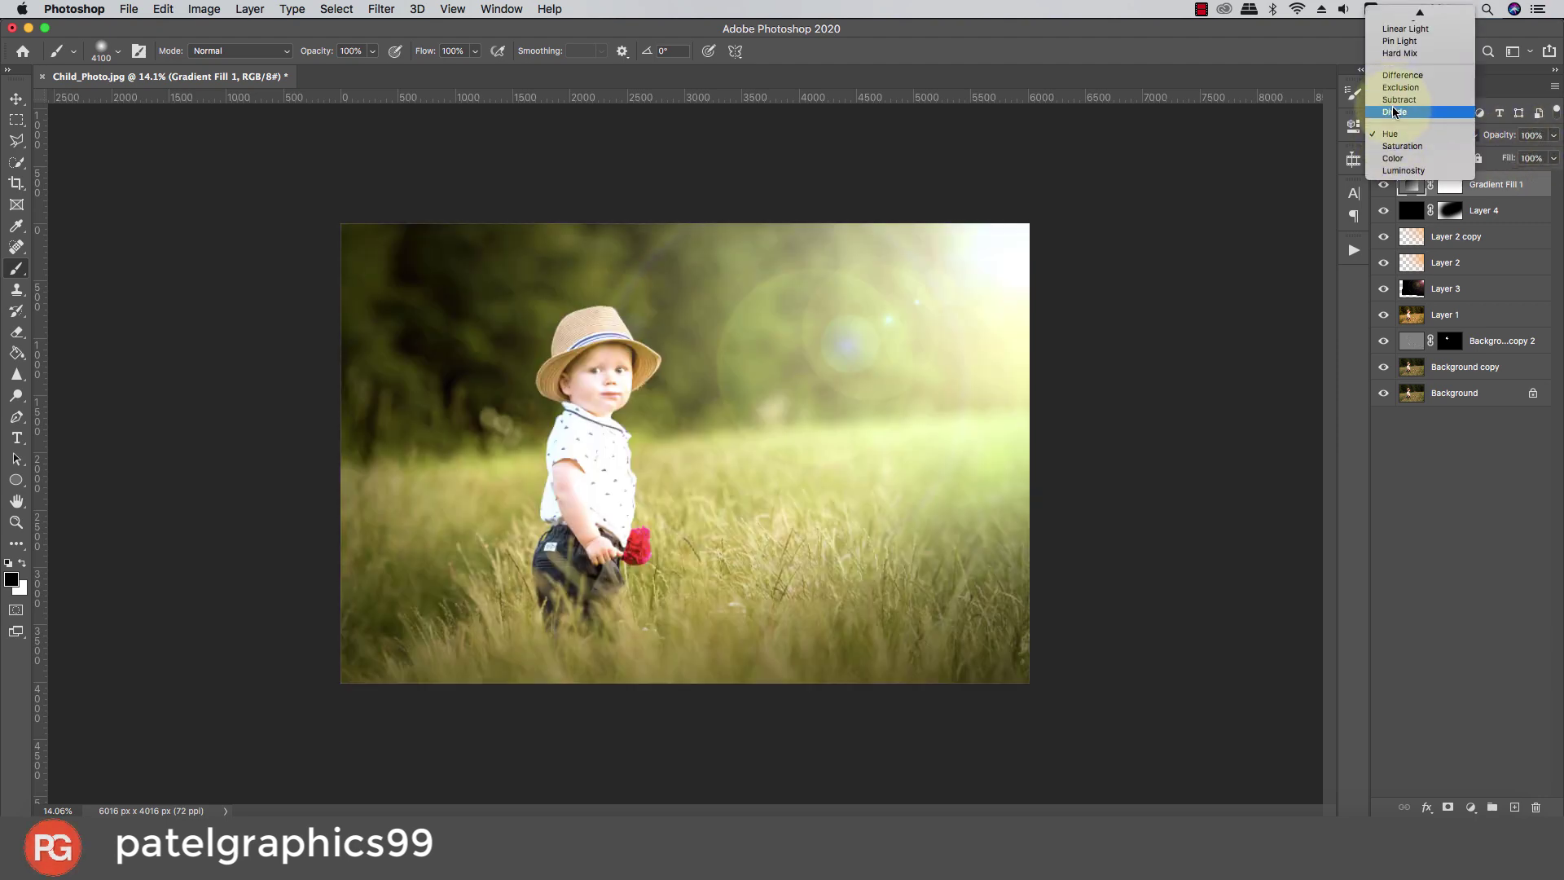
pyautogui.click(1394, 111)
pyautogui.moveTo(1553, 135)
pyautogui.mouseDown()
pyautogui.moveTo(1444, 162)
pyautogui.moveTo(1512, 158)
pyautogui.mouseUp()
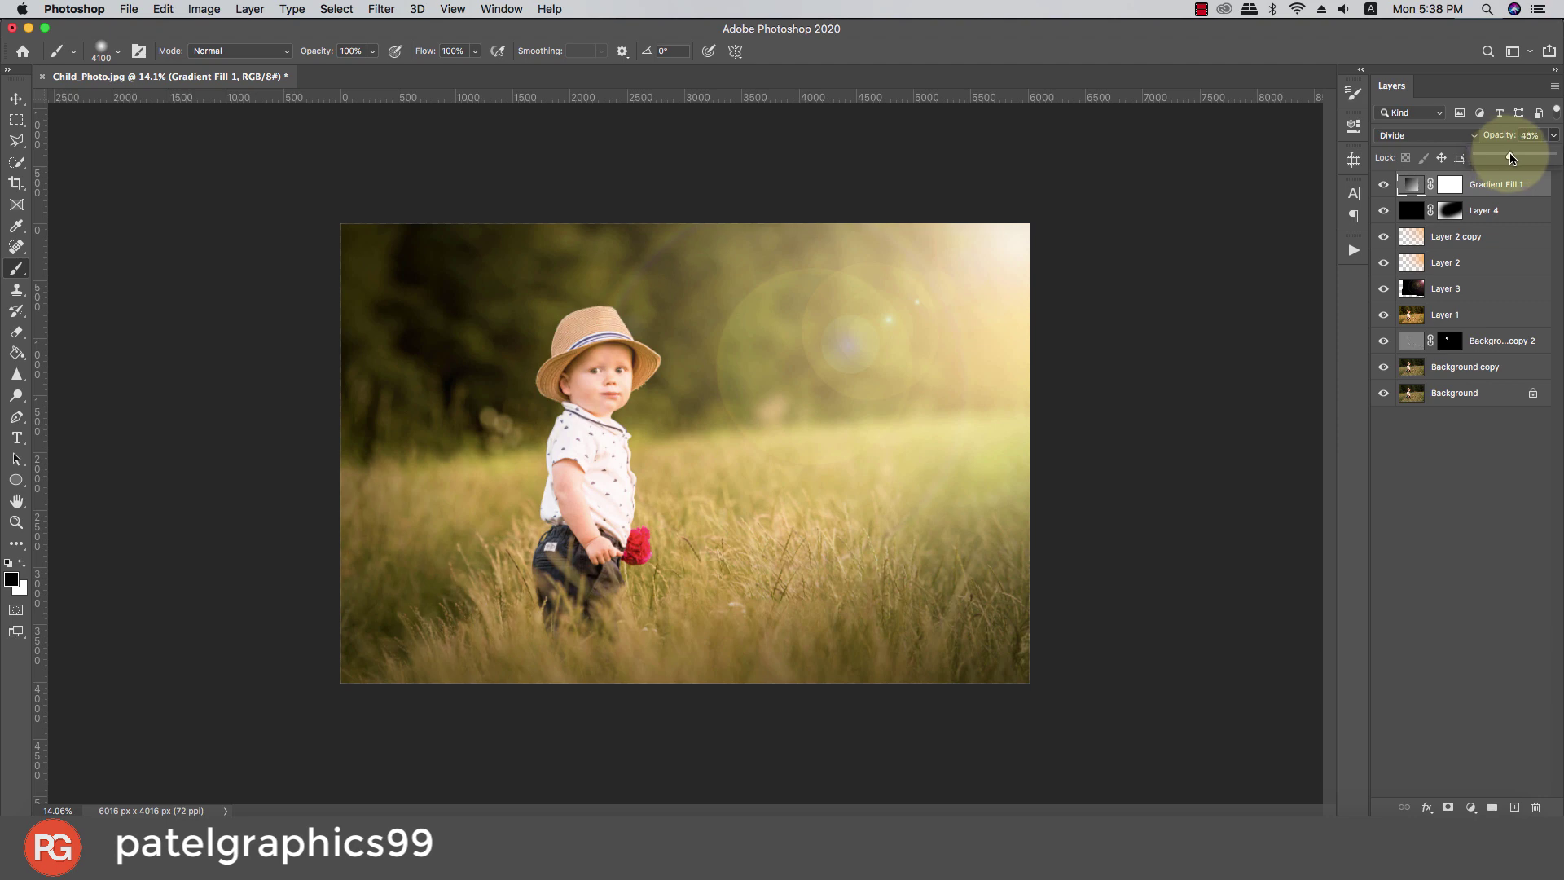
# Group Background copy through Gradient Fill 1 into Group 1 and toggle it to compare
pyautogui.click(1542, 539)
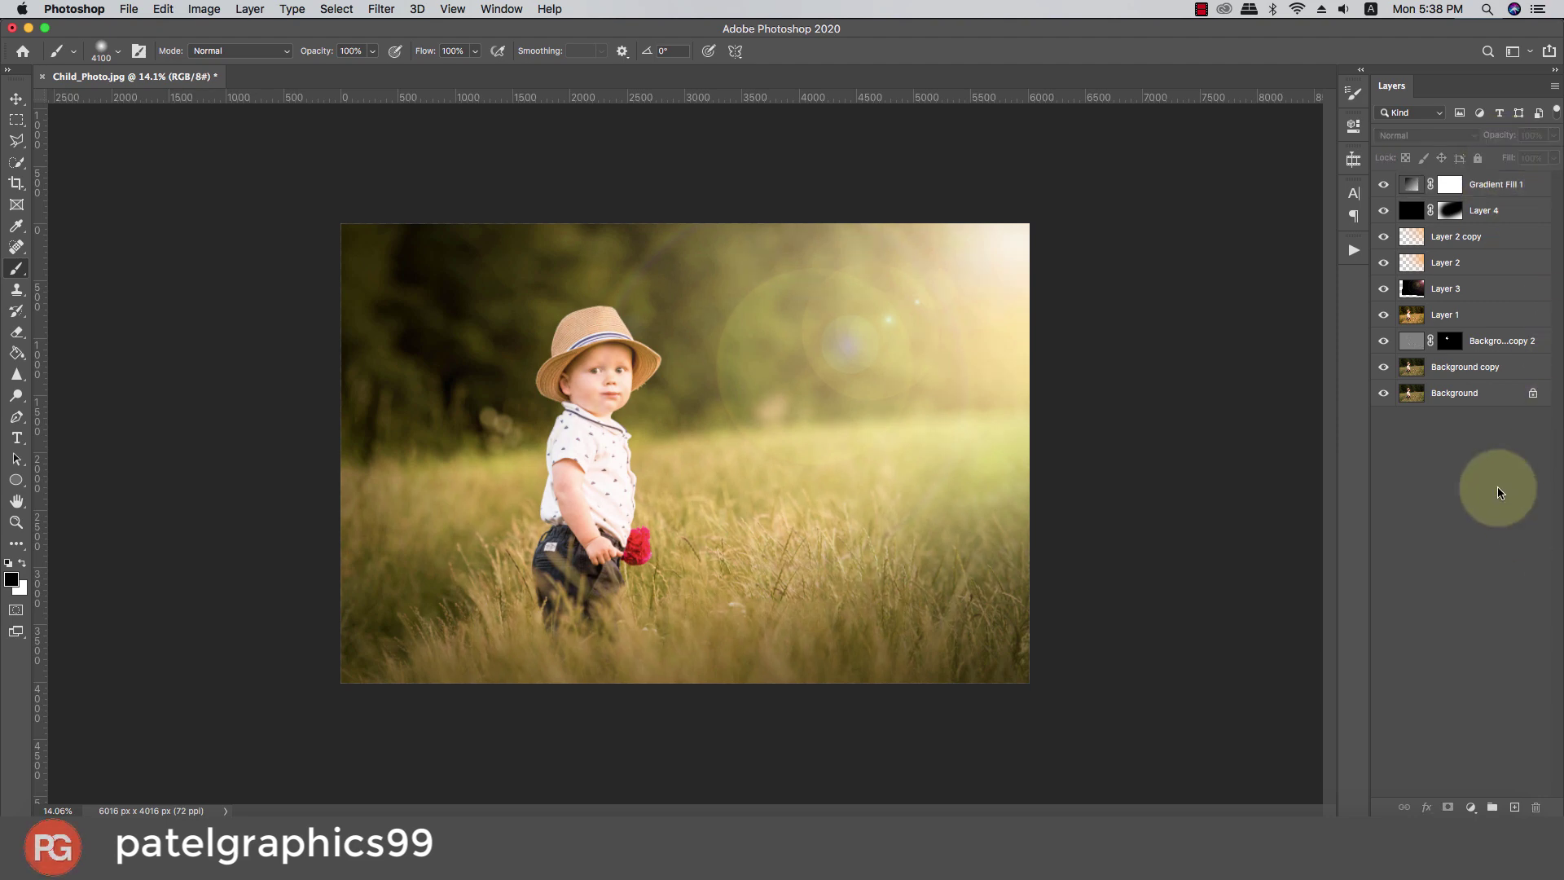
pyautogui.click(1455, 370)
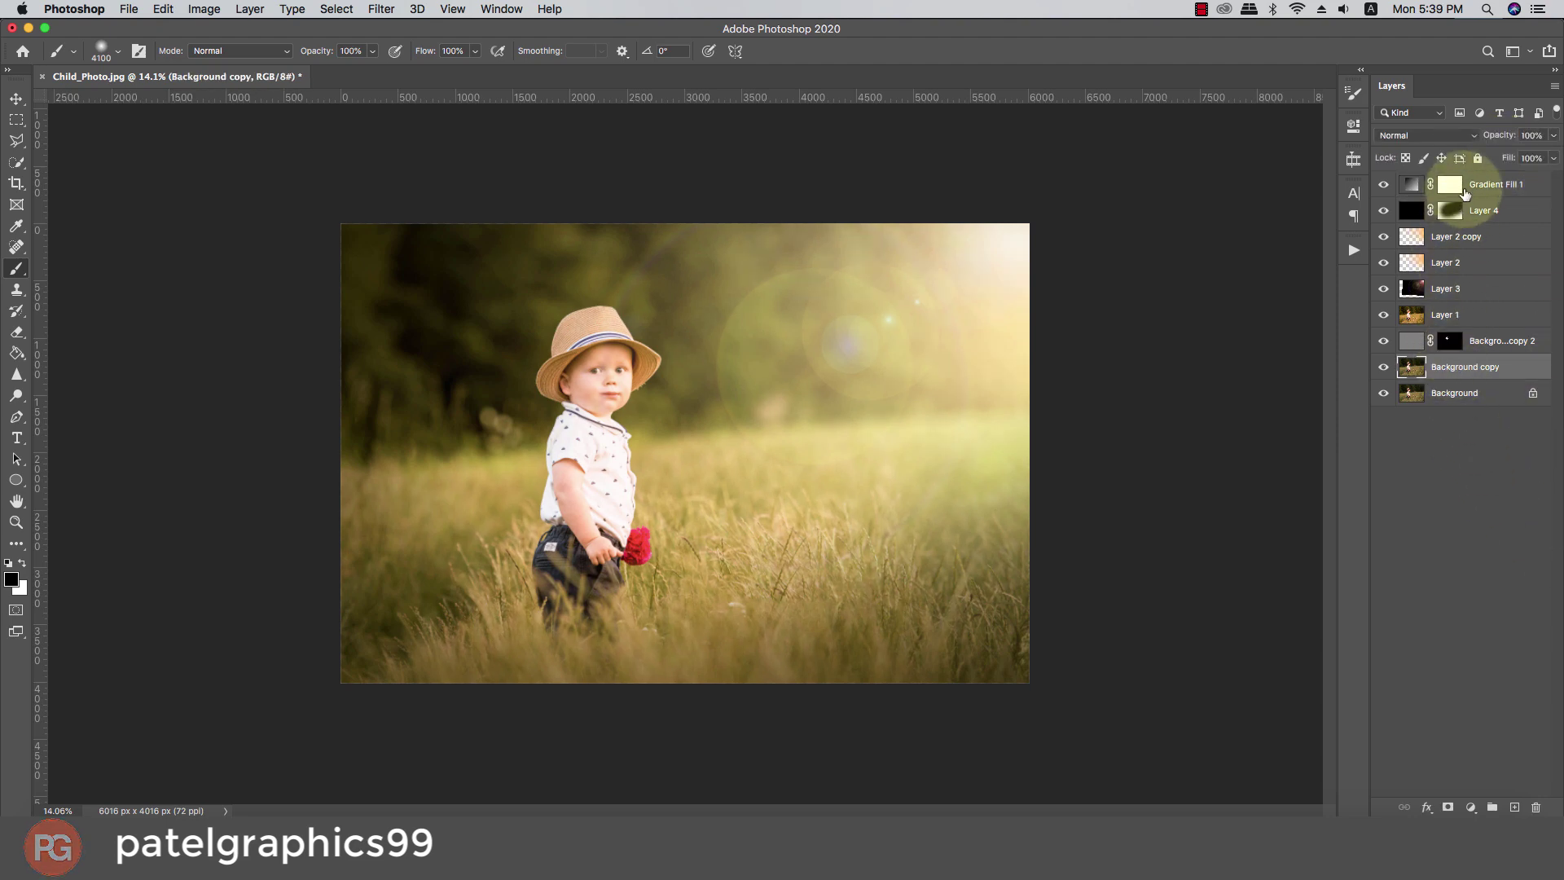
pyautogui.keyDown('shift'); pyautogui.click(1490, 182); pyautogui.keyUp('shift')
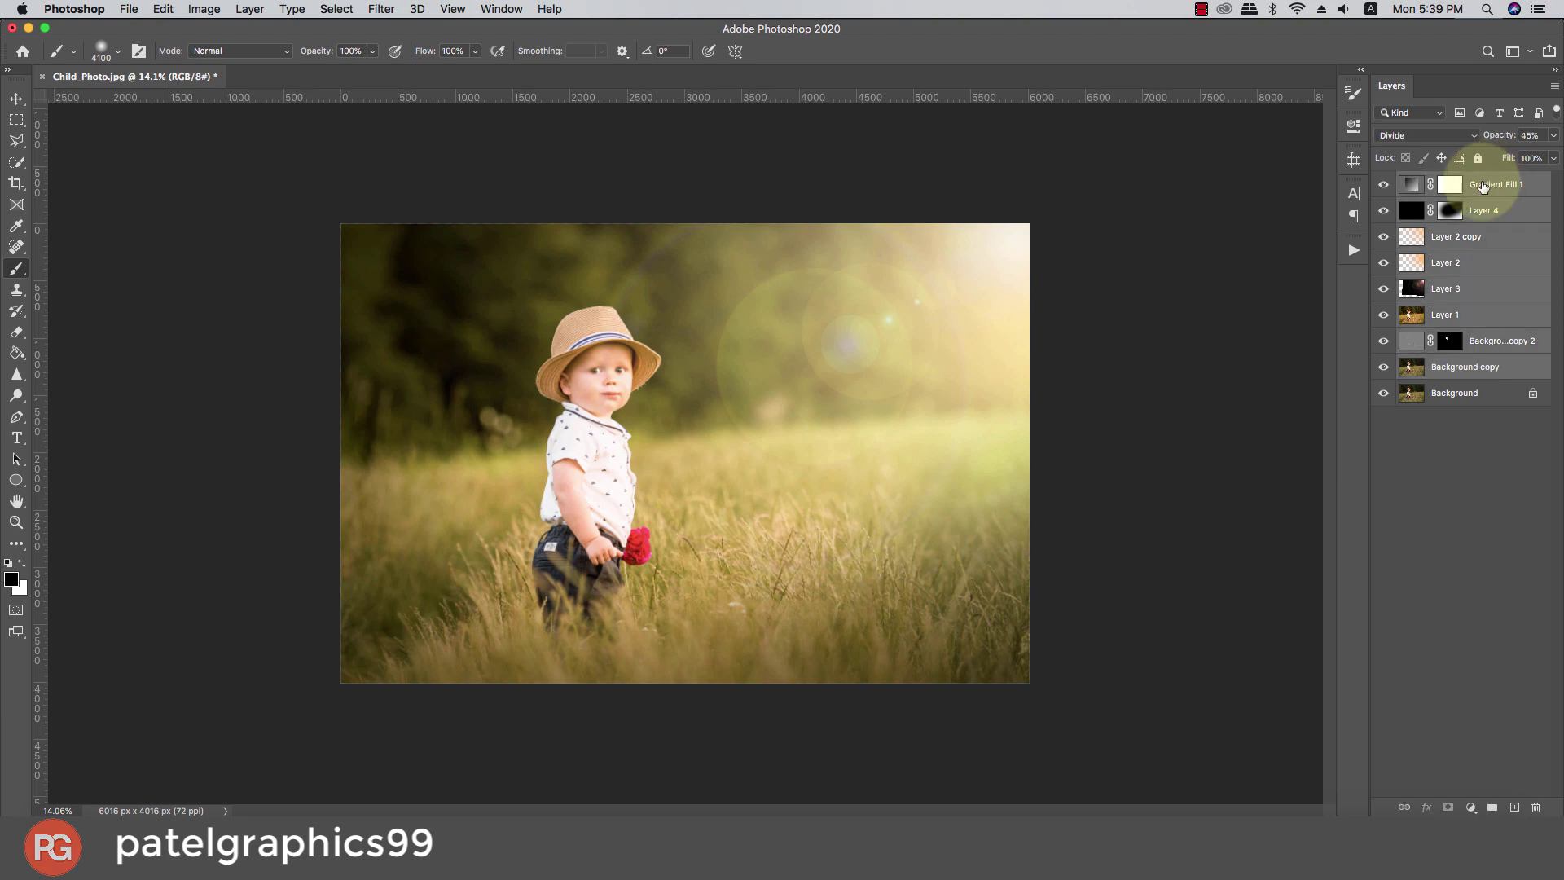
pyautogui.hotkey('ctrl', 'g')
pyautogui.click(1382, 181)
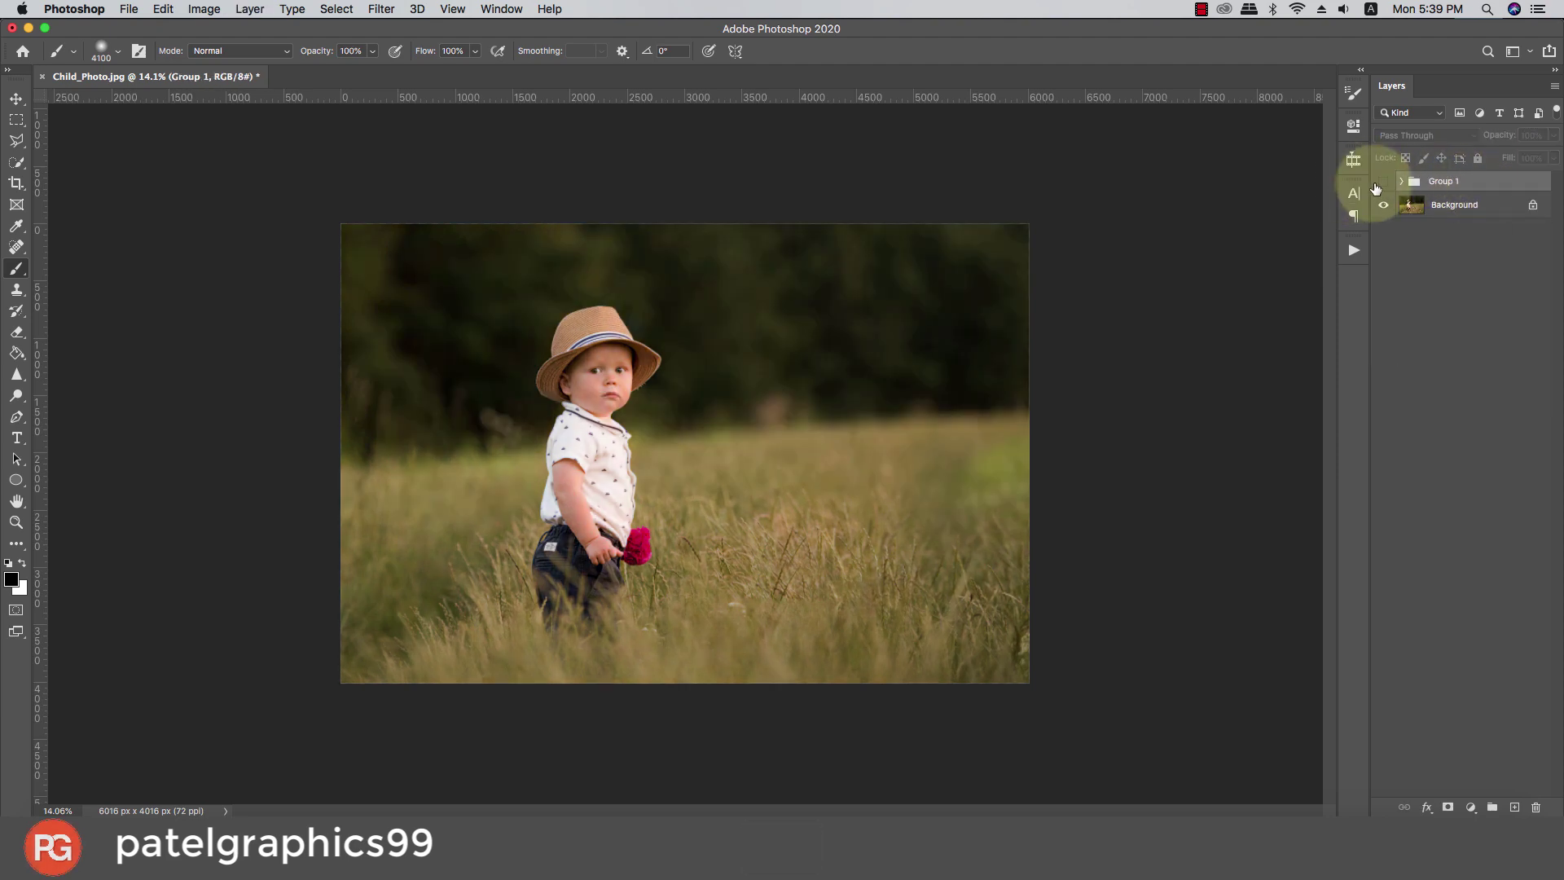
pyautogui.click(1382, 182)
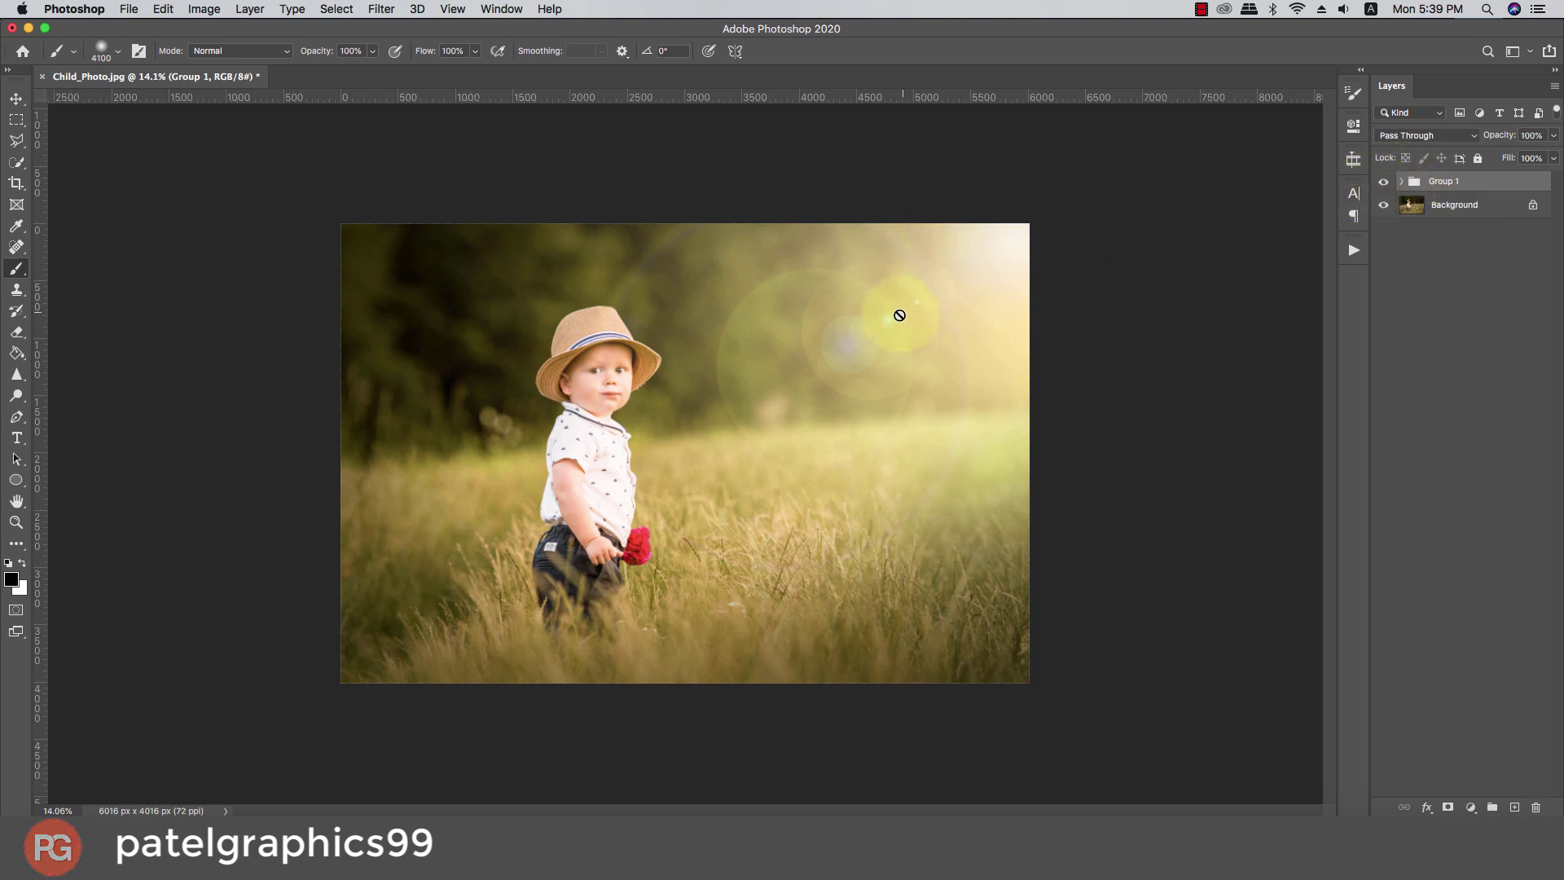
# Expand Group 1 and set the Layer 3 lens flare's opacity to about 48%
pyautogui.click(1402, 180)
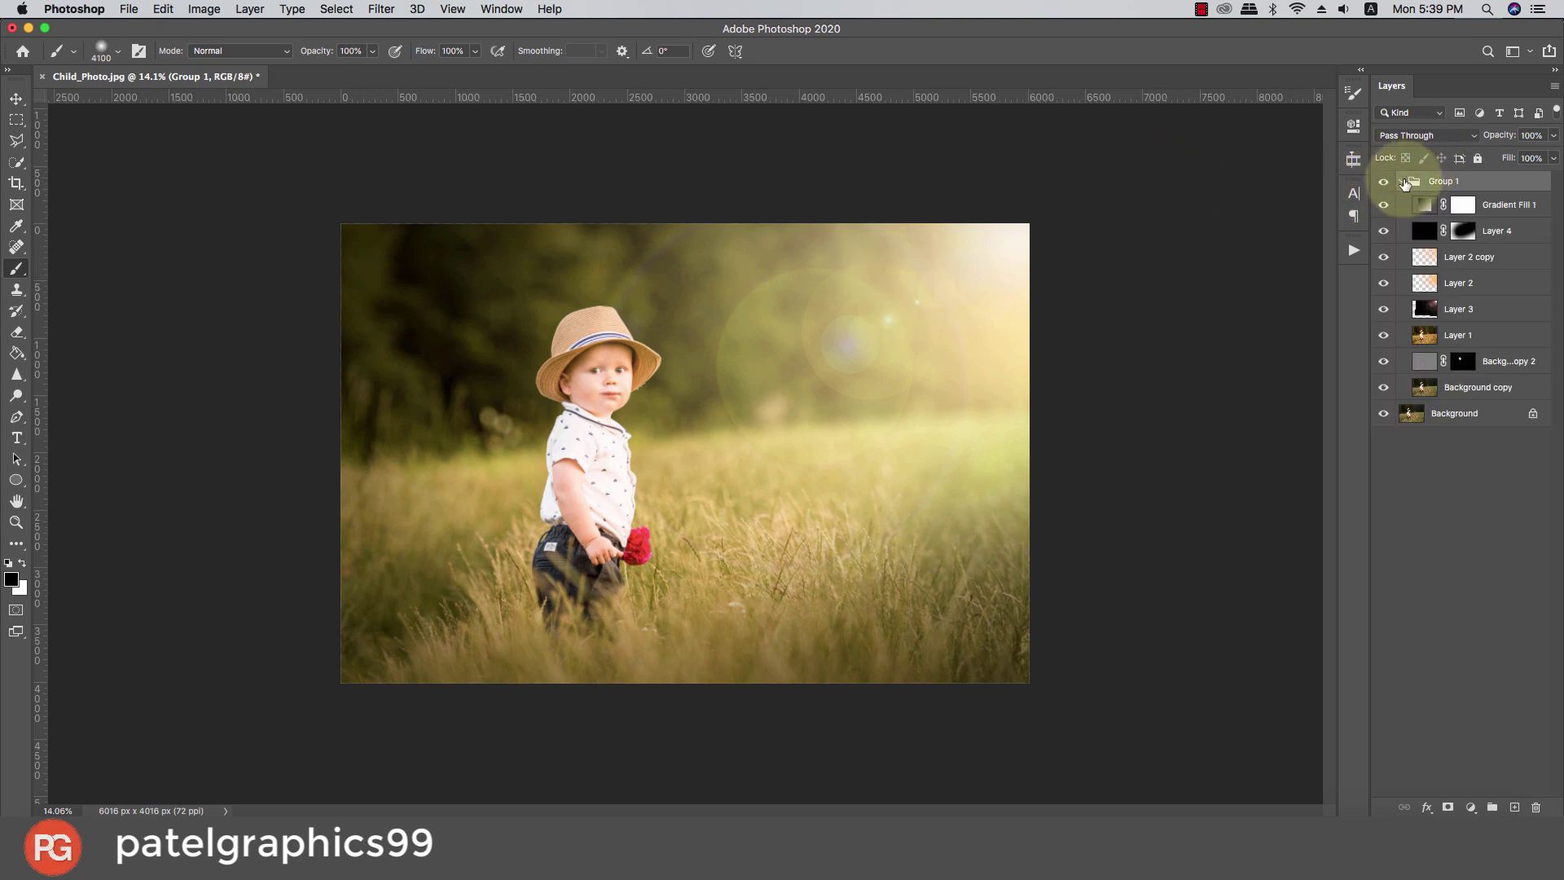
pyautogui.click(1489, 256)
pyautogui.click(1499, 283)
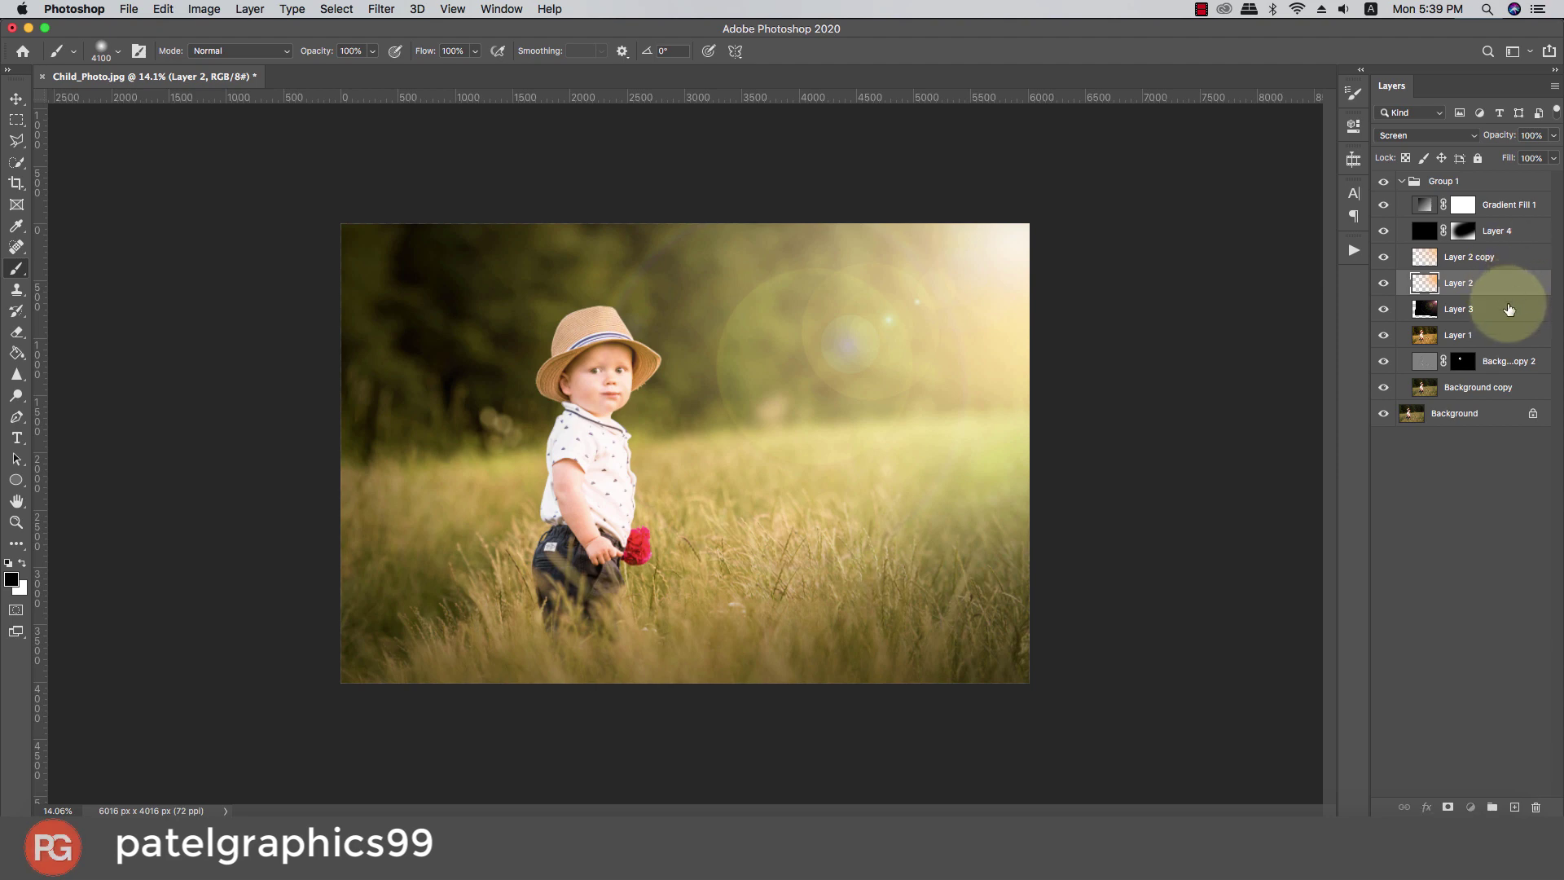
pyautogui.click(1509, 308)
pyautogui.moveTo(1553, 135)
pyautogui.mouseDown()
pyautogui.moveTo(1512, 159)
pyautogui.moveTo(1387, 168)
pyautogui.mouseUp()
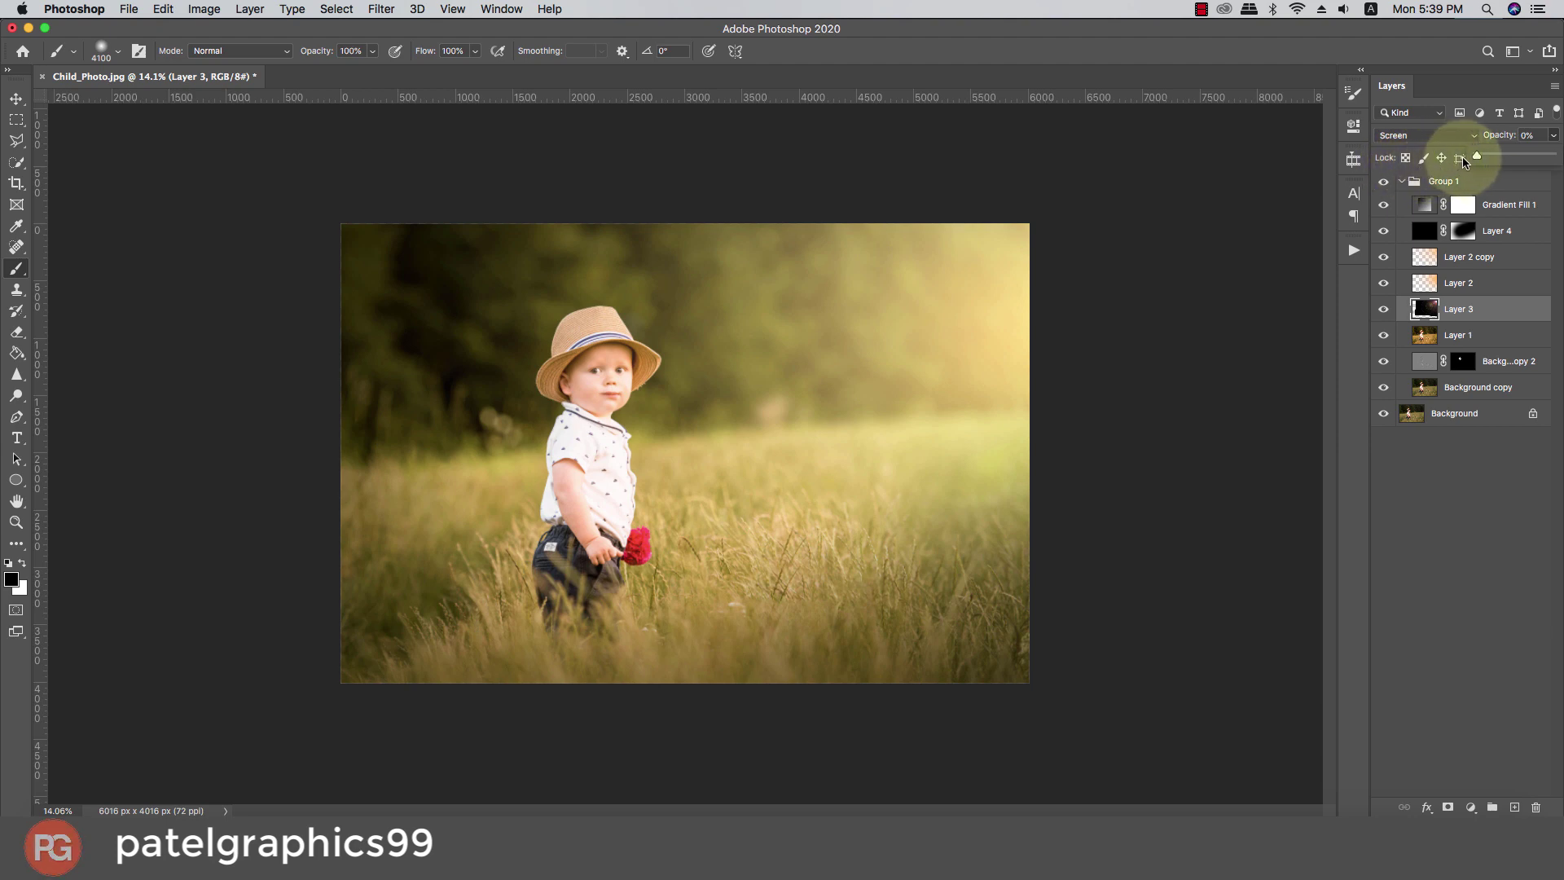
pyautogui.moveTo(1477, 156); pyautogui.dragTo(1509, 151)
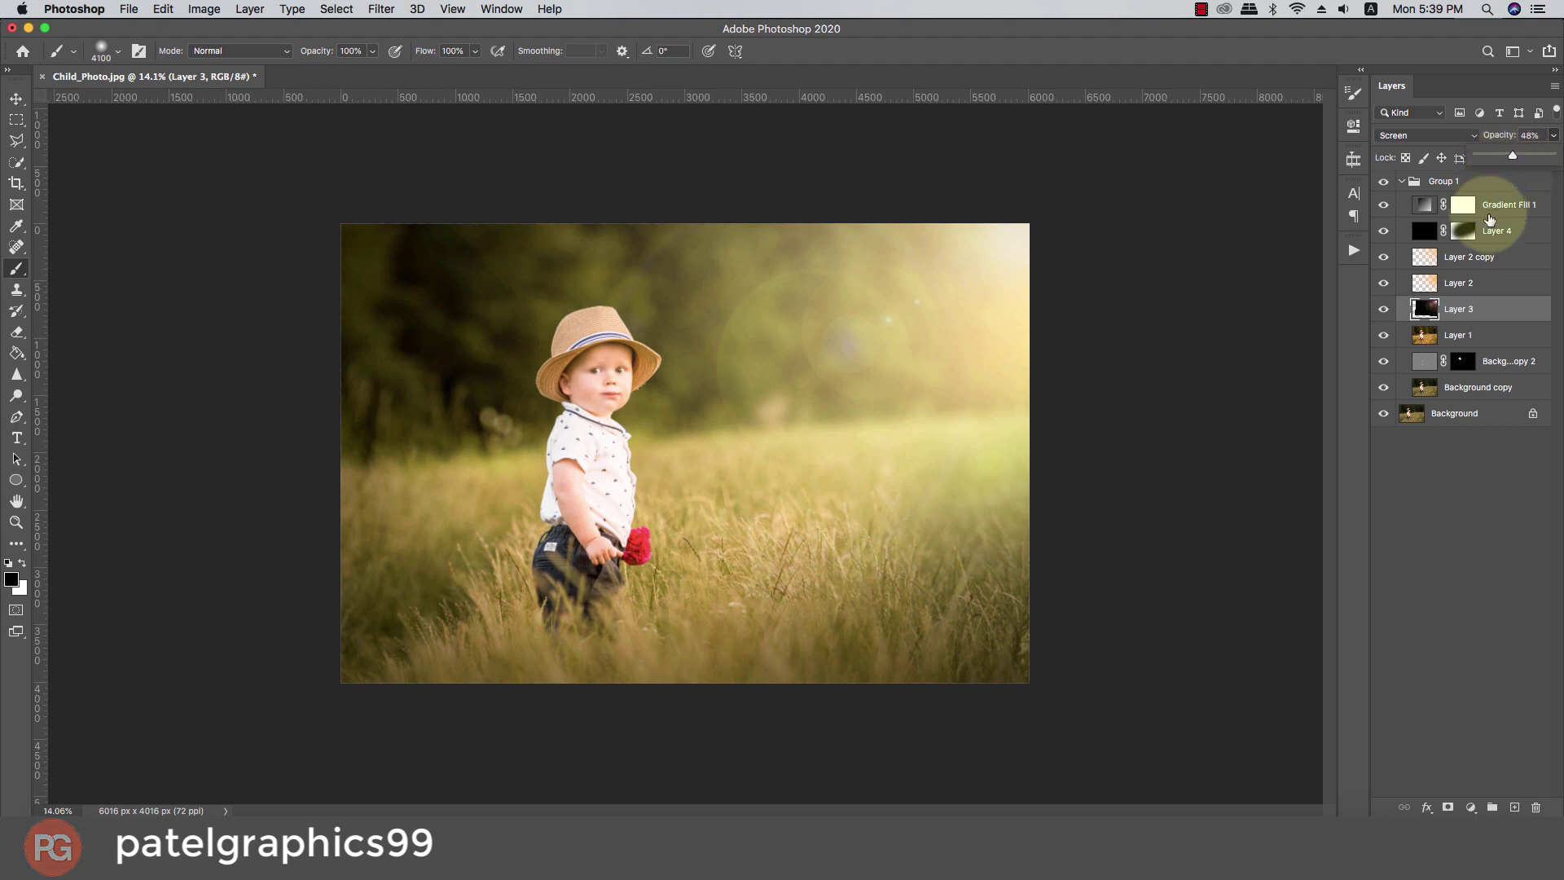
pyautogui.click(1508, 280)
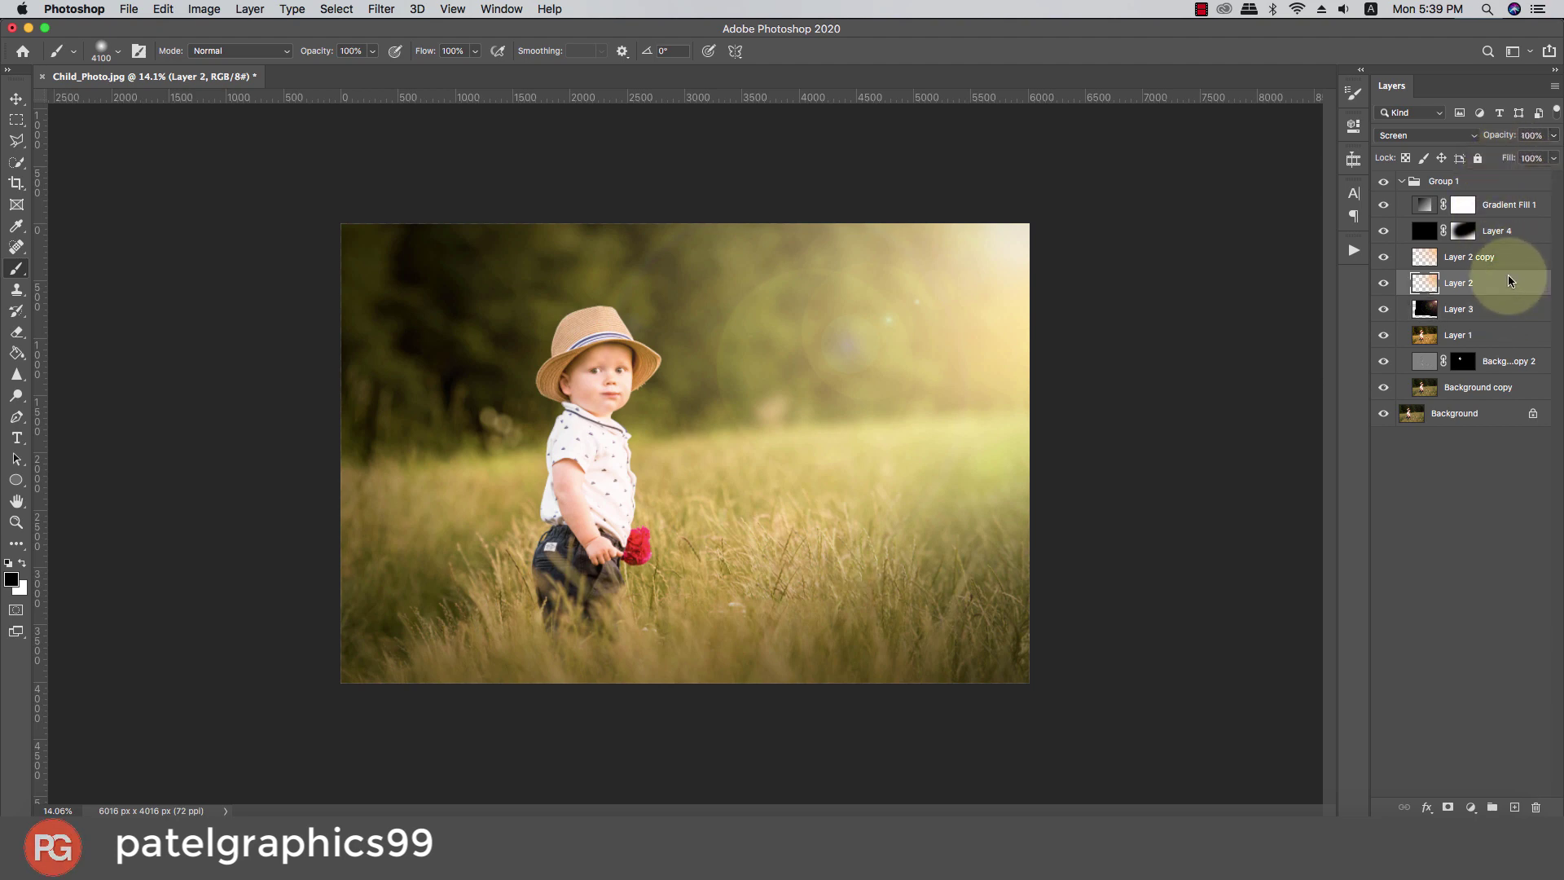
# Give Layer 2 a Color Overlay in a lighter orange sampled from the hat
pyautogui.doubleClick(1508, 280)
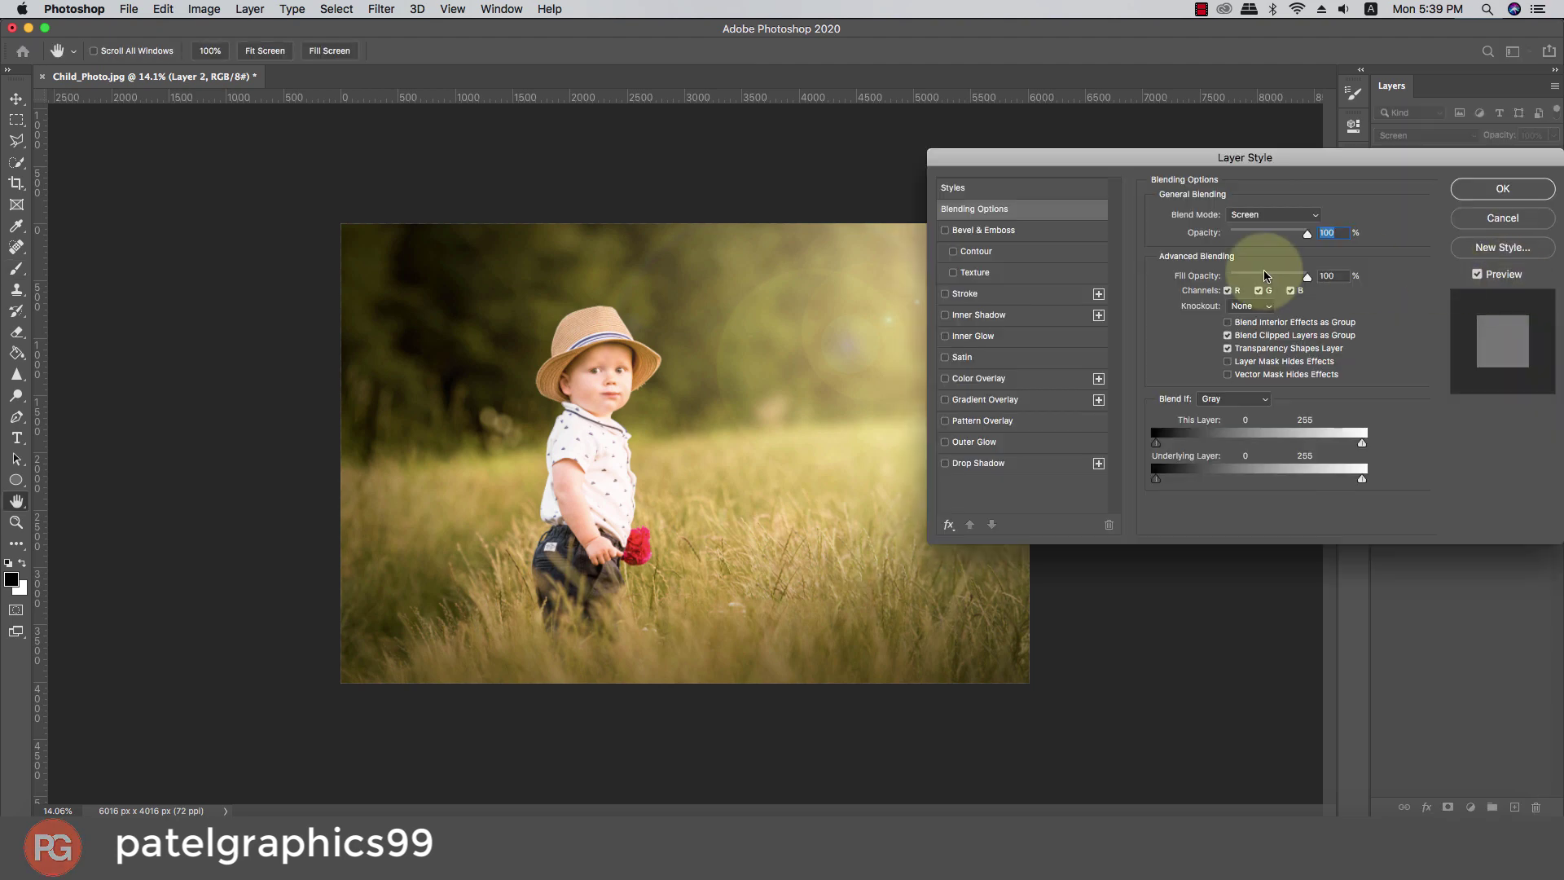
pyautogui.click(985, 379)
pyautogui.click(1316, 217)
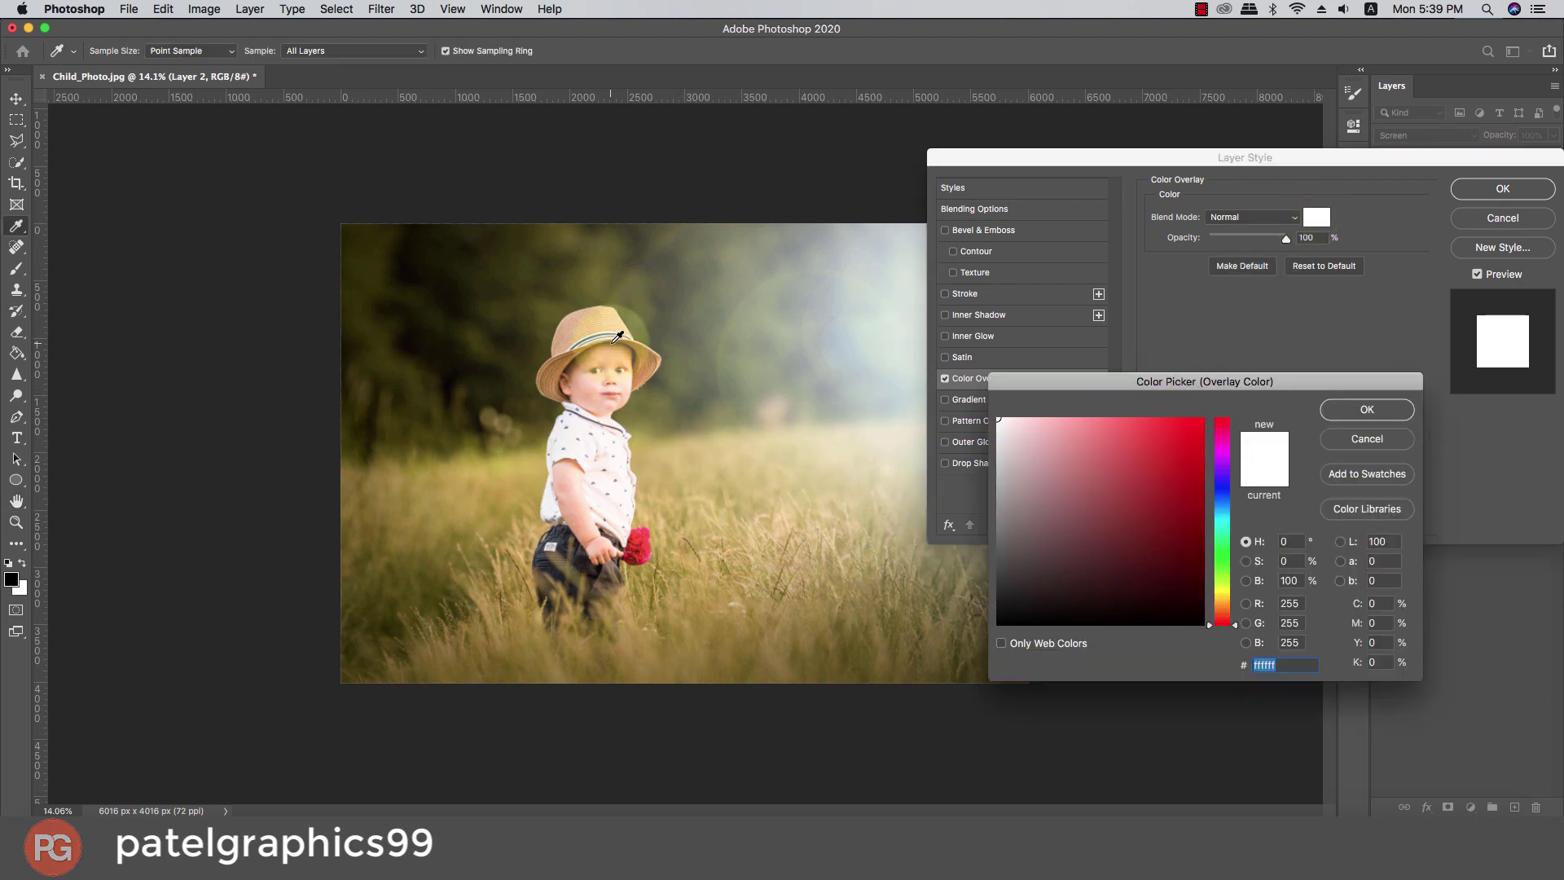
pyautogui.click(644, 358)
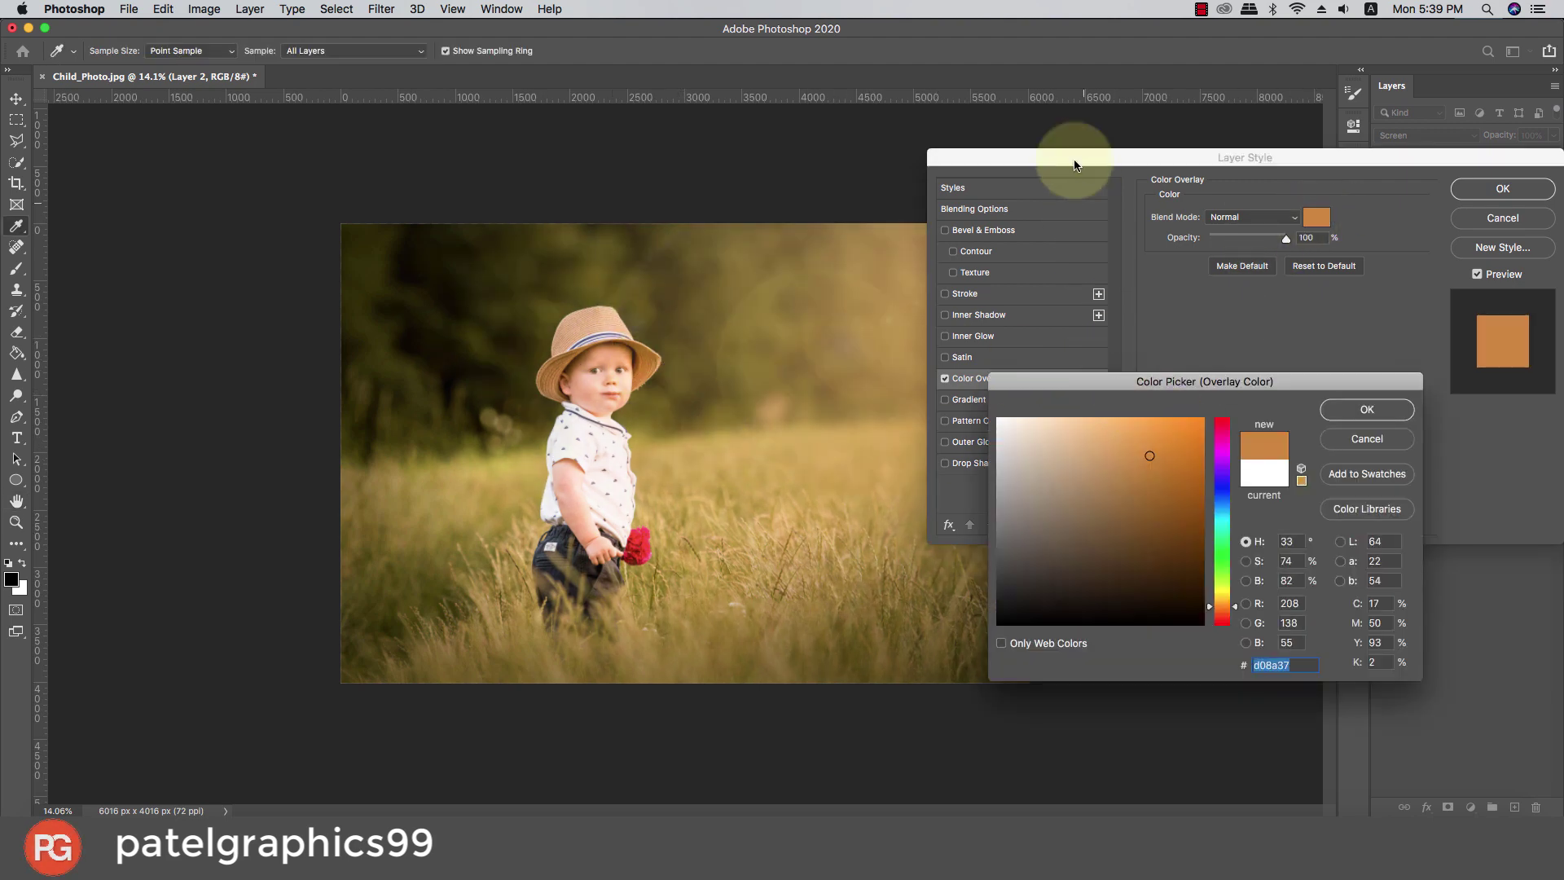
pyautogui.moveTo(1044, 154); pyautogui.dragTo(1180, 157)
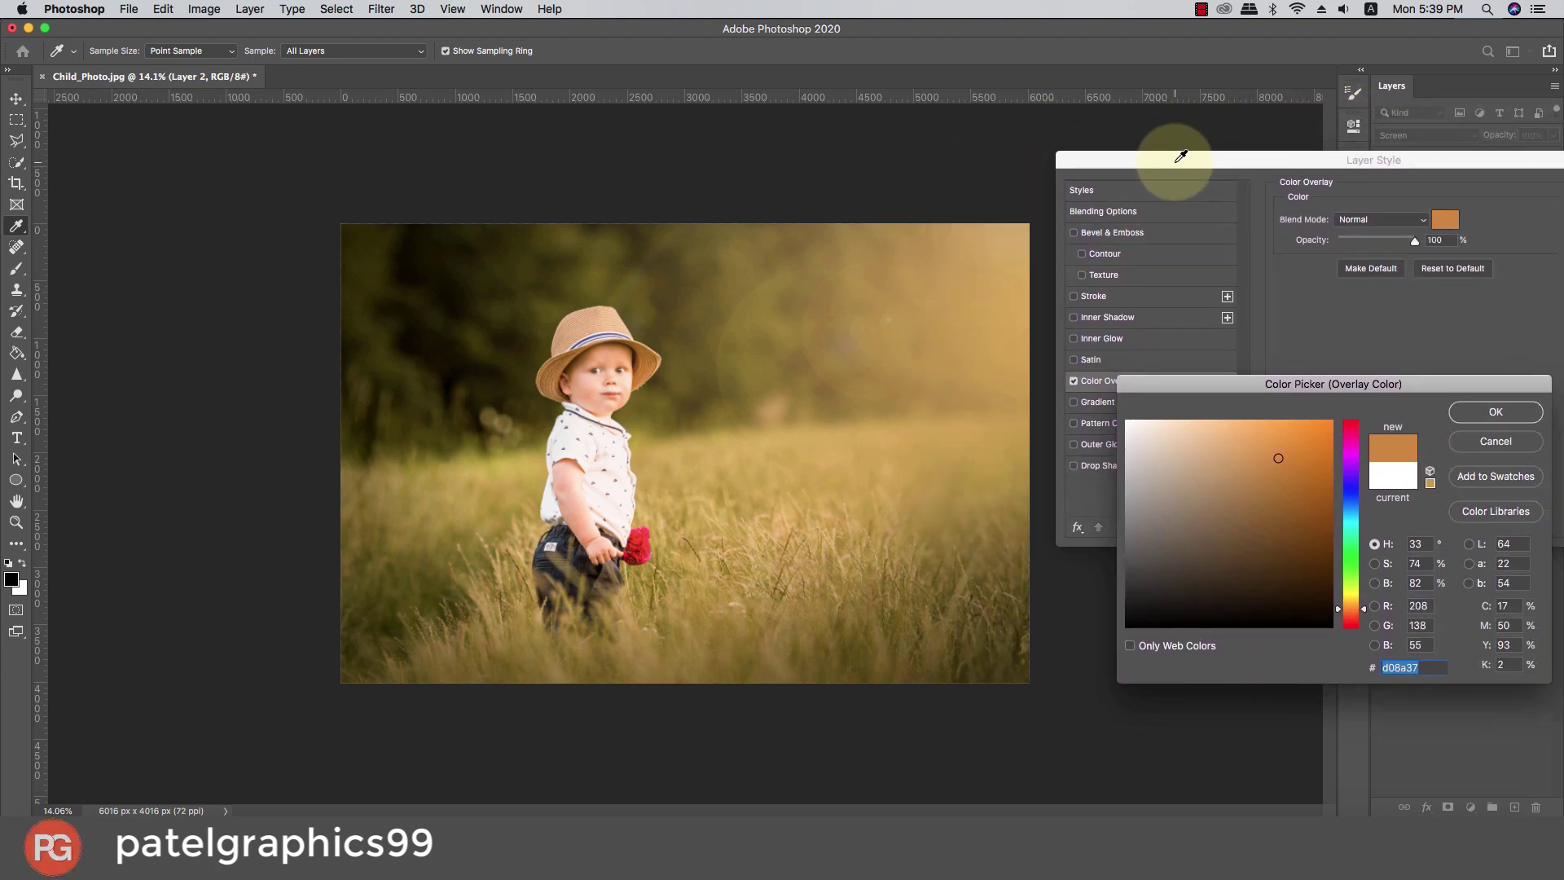
pyautogui.moveTo(1246, 417); pyautogui.dragTo(1273, 418)
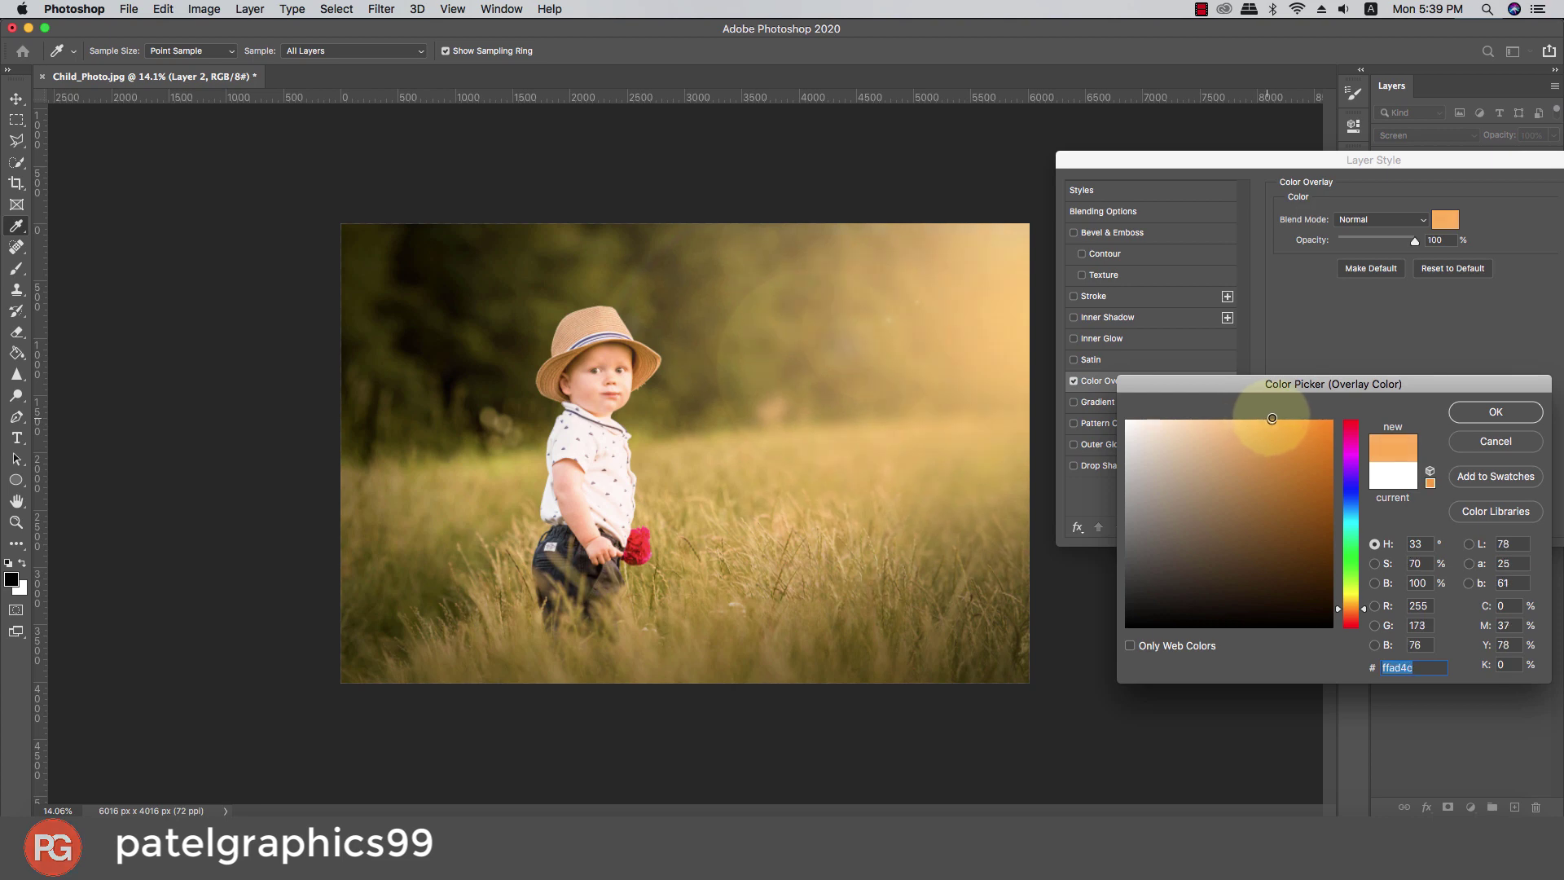
pyautogui.click(1496, 411)
pyautogui.moveTo(1556, 160); pyautogui.dragTo(1277, 196)
pyautogui.click(1355, 229)
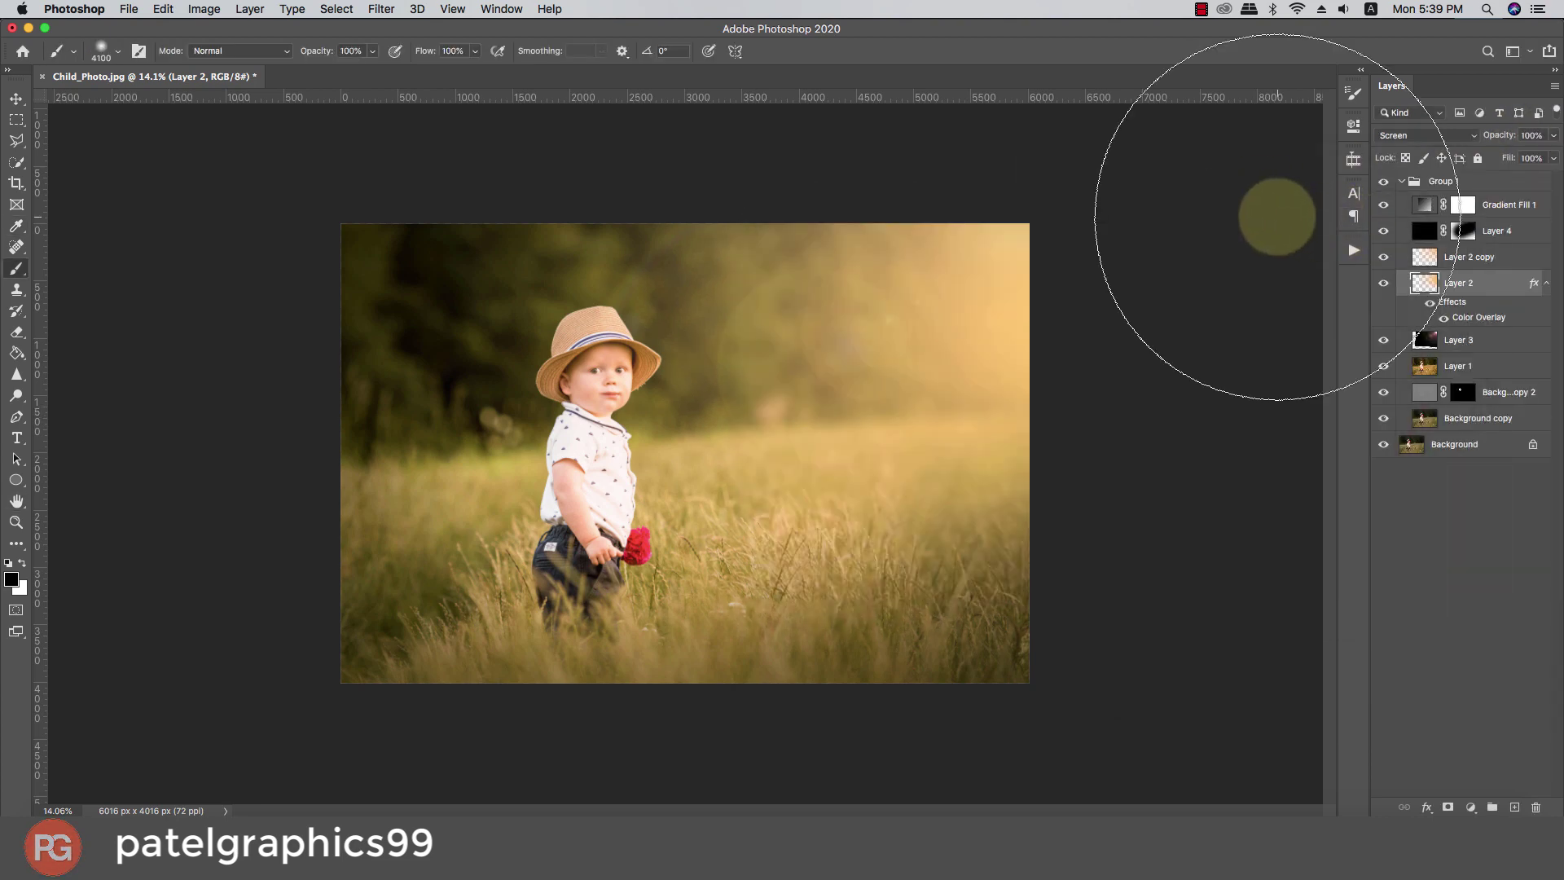
# Set Layer 2 copy to 21% opacity and the Layer 3 lens flare to 73%
pyautogui.click(1470, 266)
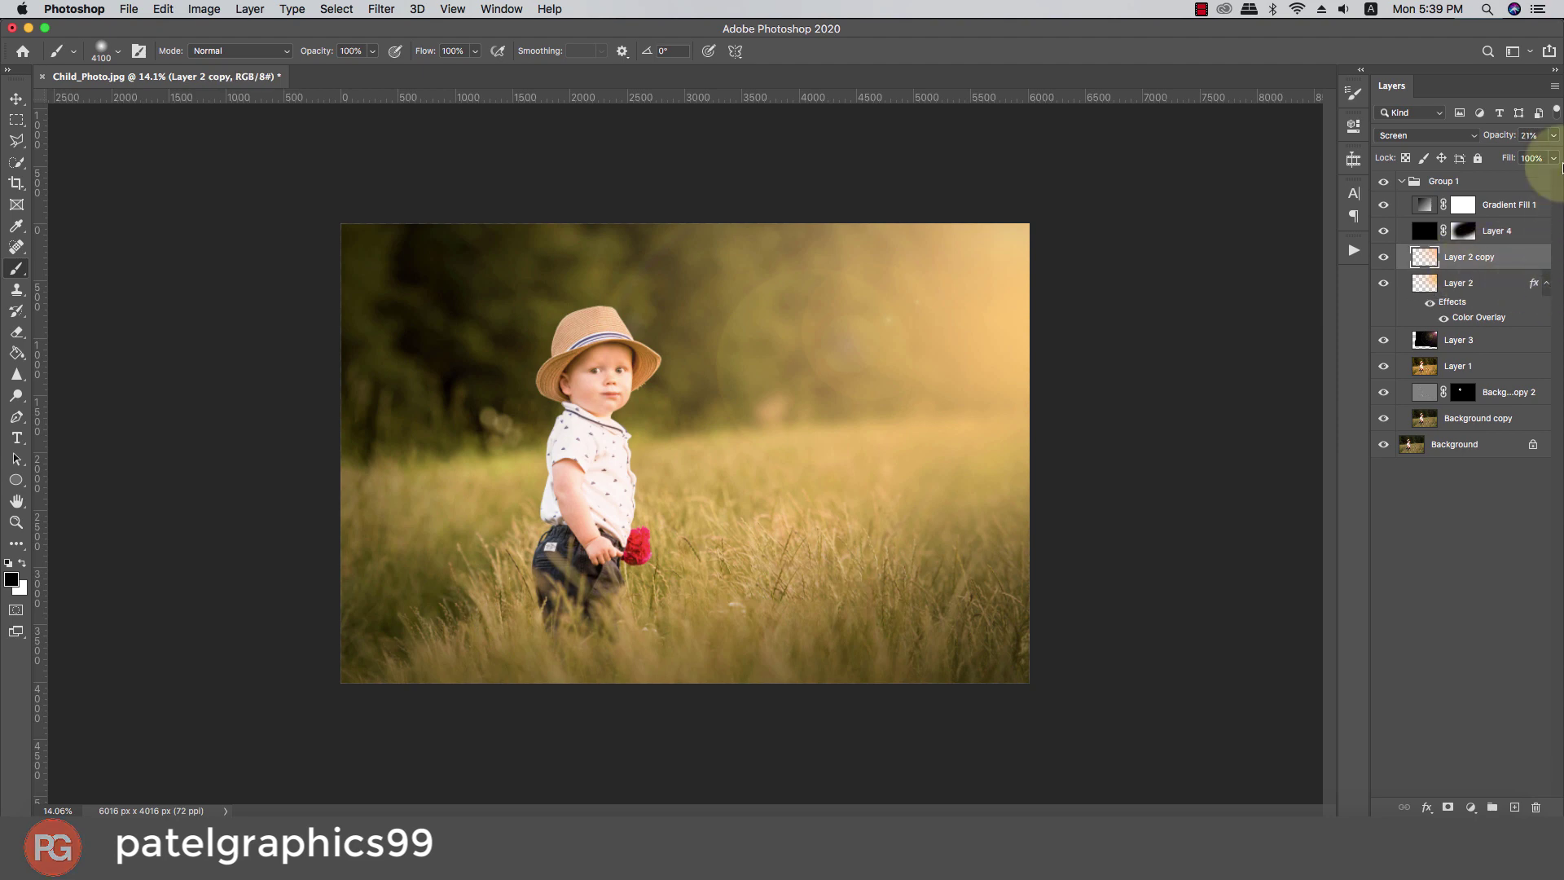
pyautogui.click(1553, 135)
pyautogui.moveTo(1500, 158); pyautogui.dragTo(1492, 160)
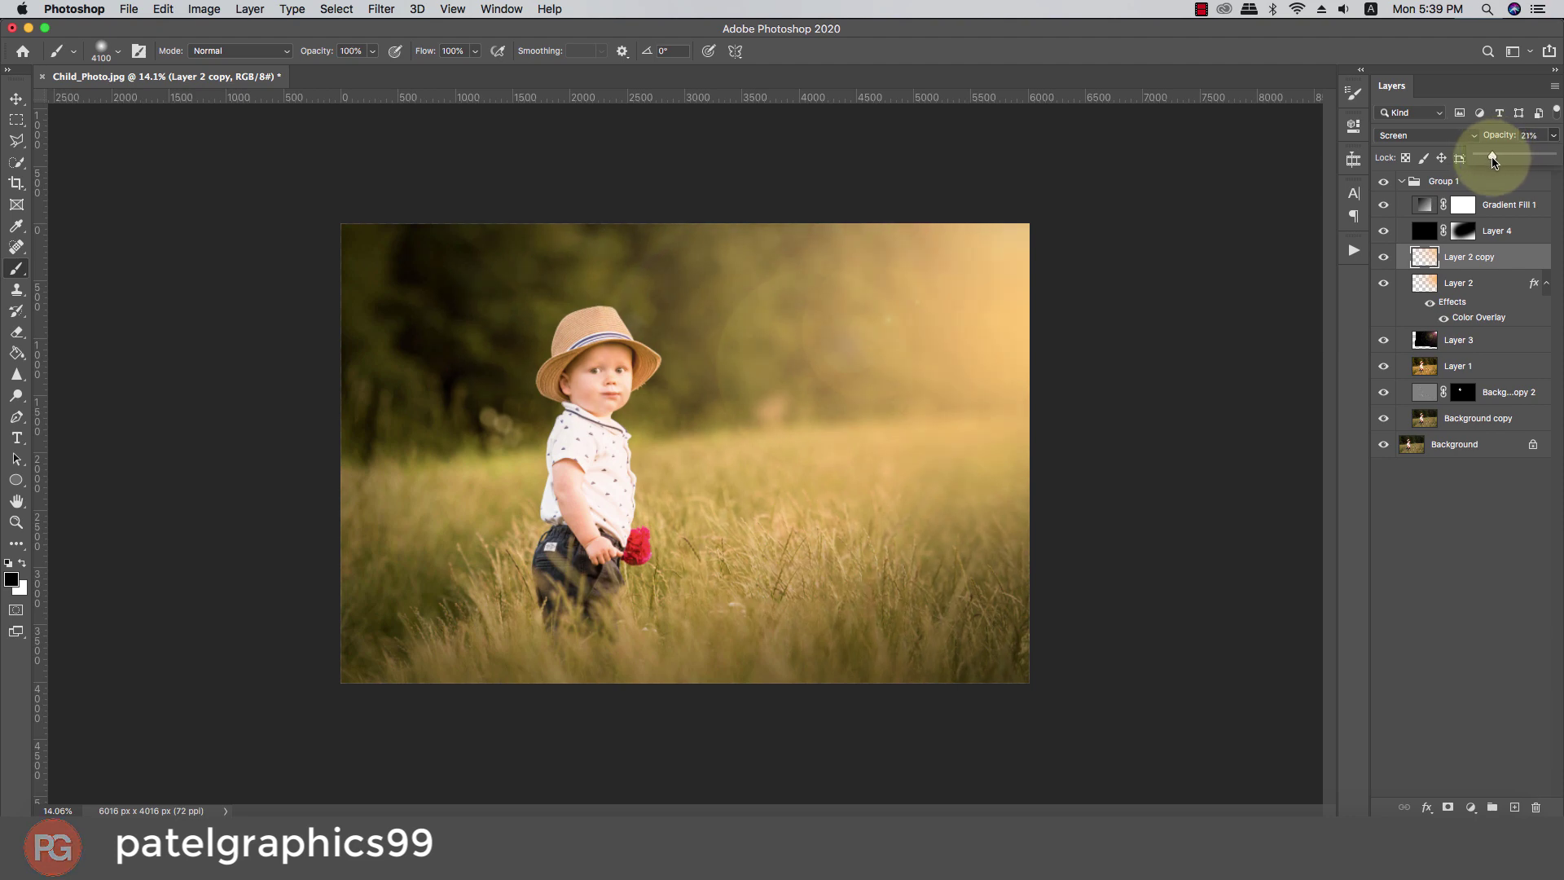
pyautogui.click(1502, 339)
pyautogui.click(1553, 135)
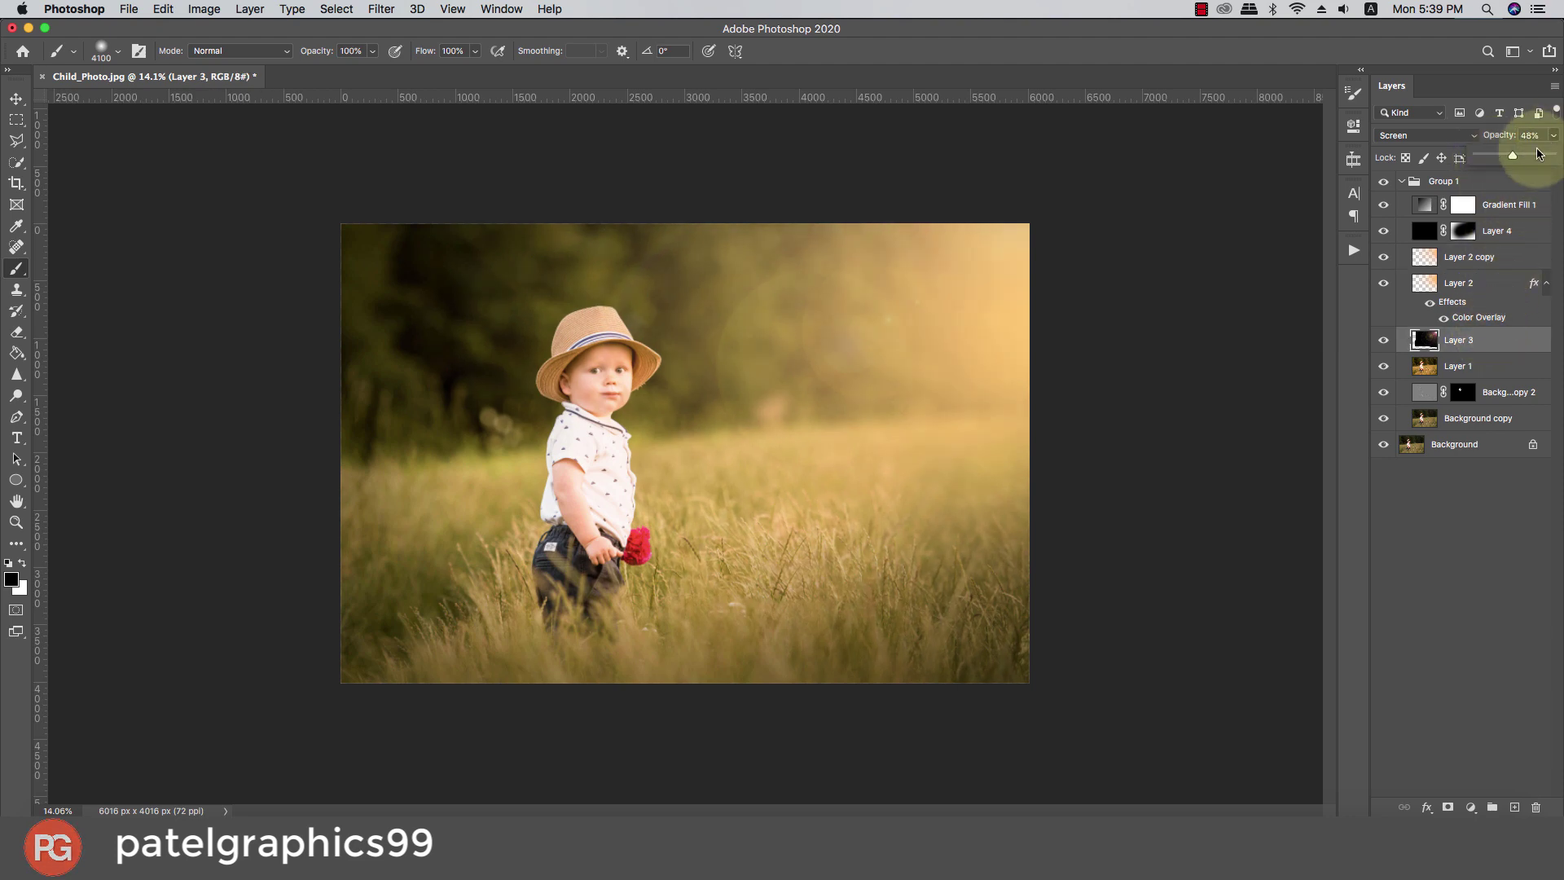
pyautogui.moveTo(1539, 153); pyautogui.dragTo(1533, 158)
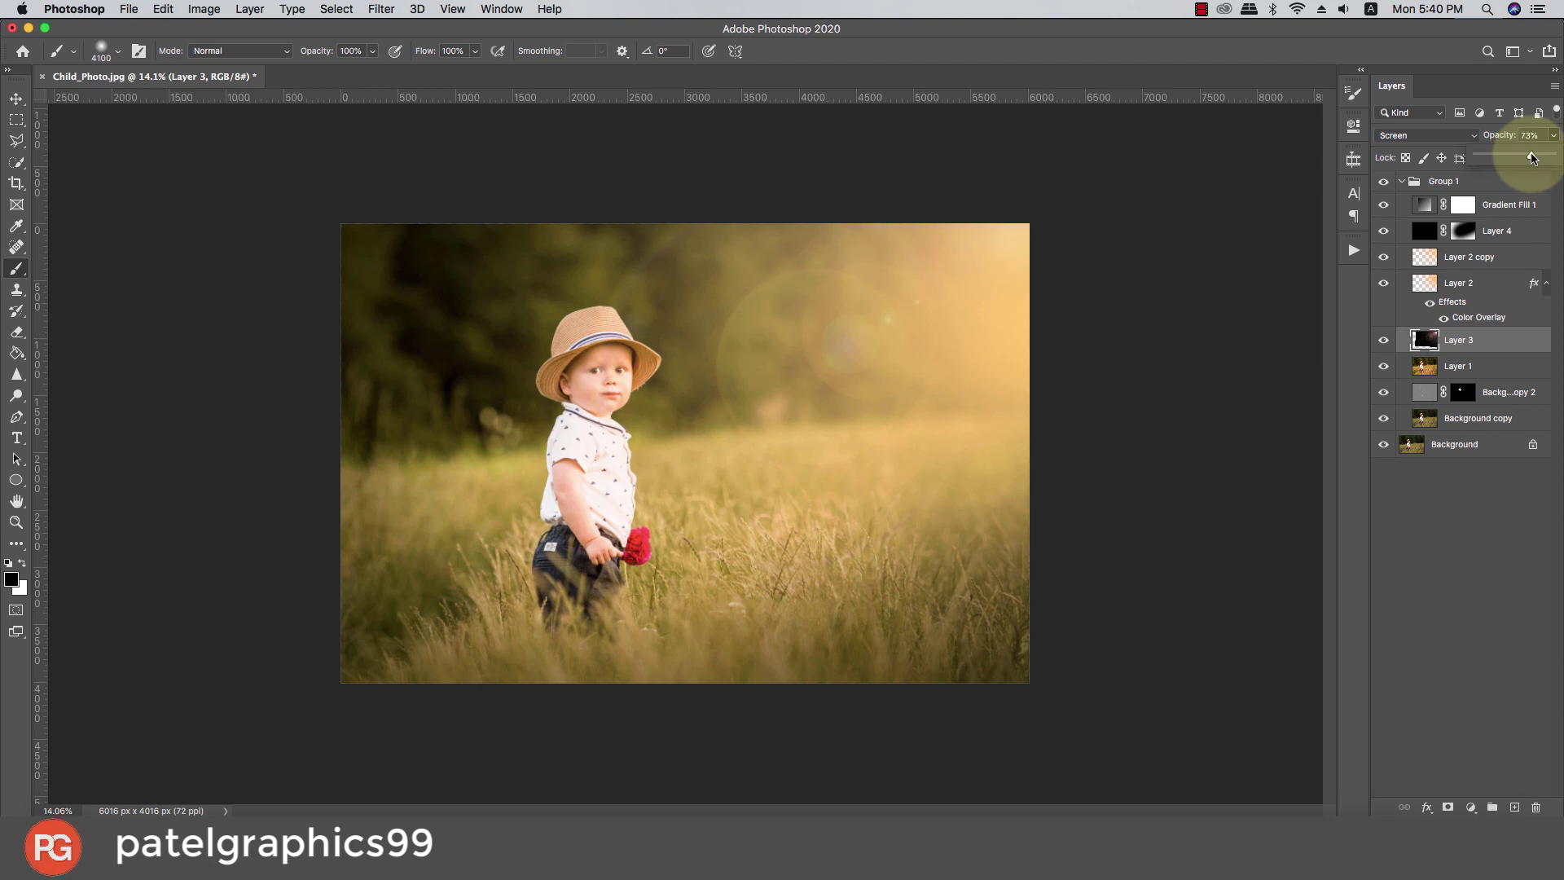
# Toggle Group 1's visibility to compare against the original photo, leaving it shown
pyautogui.click(1465, 595)
pyautogui.scroll(-3, 893, 451)
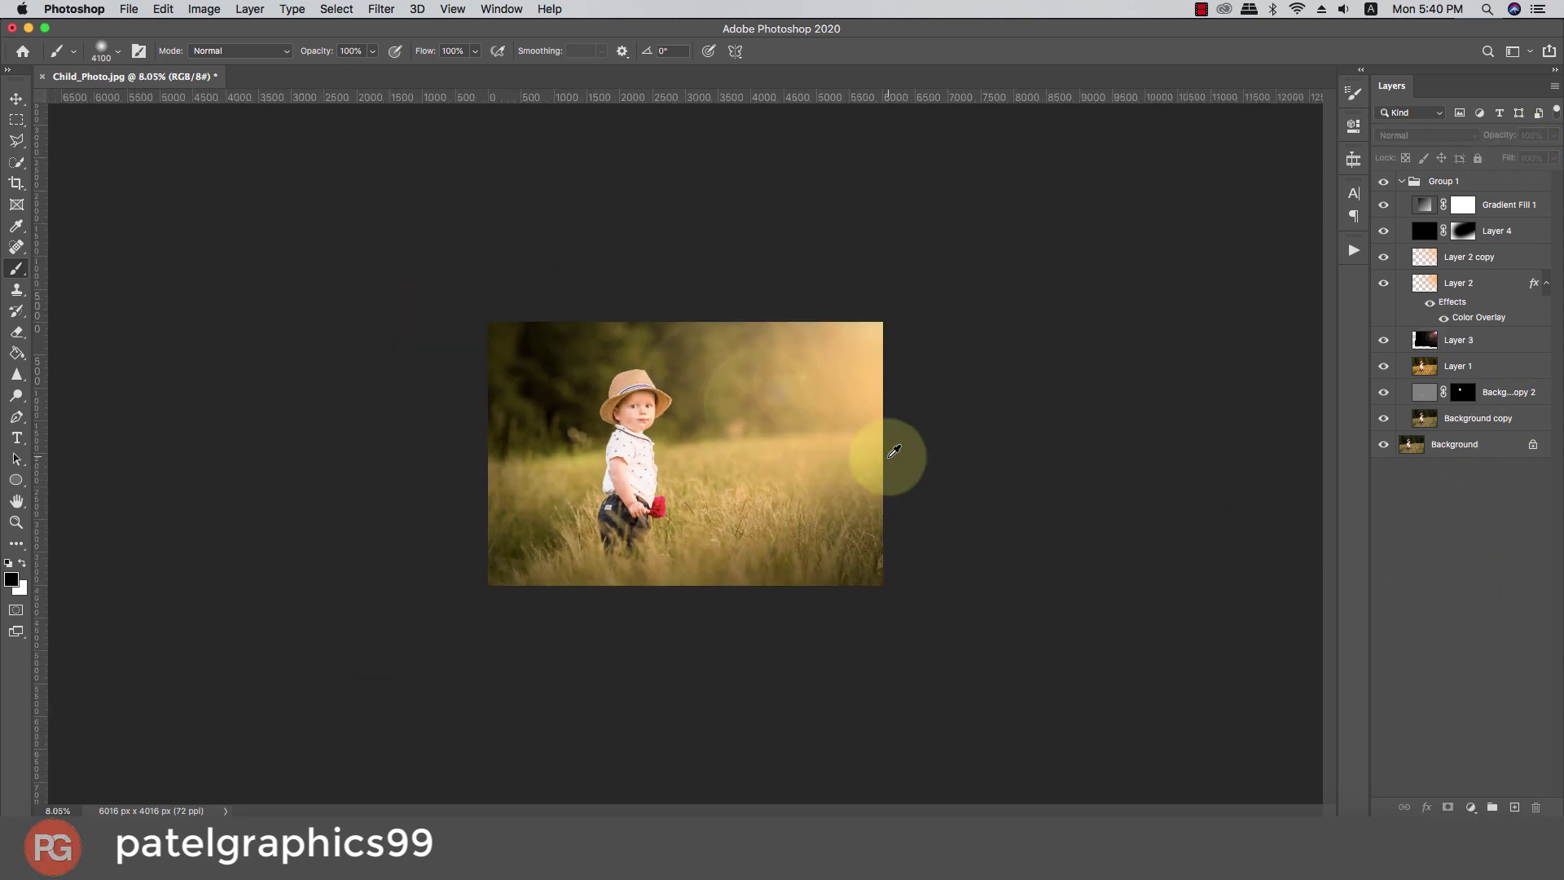
pyautogui.scroll(3, 894, 451)
pyautogui.click(1383, 183)
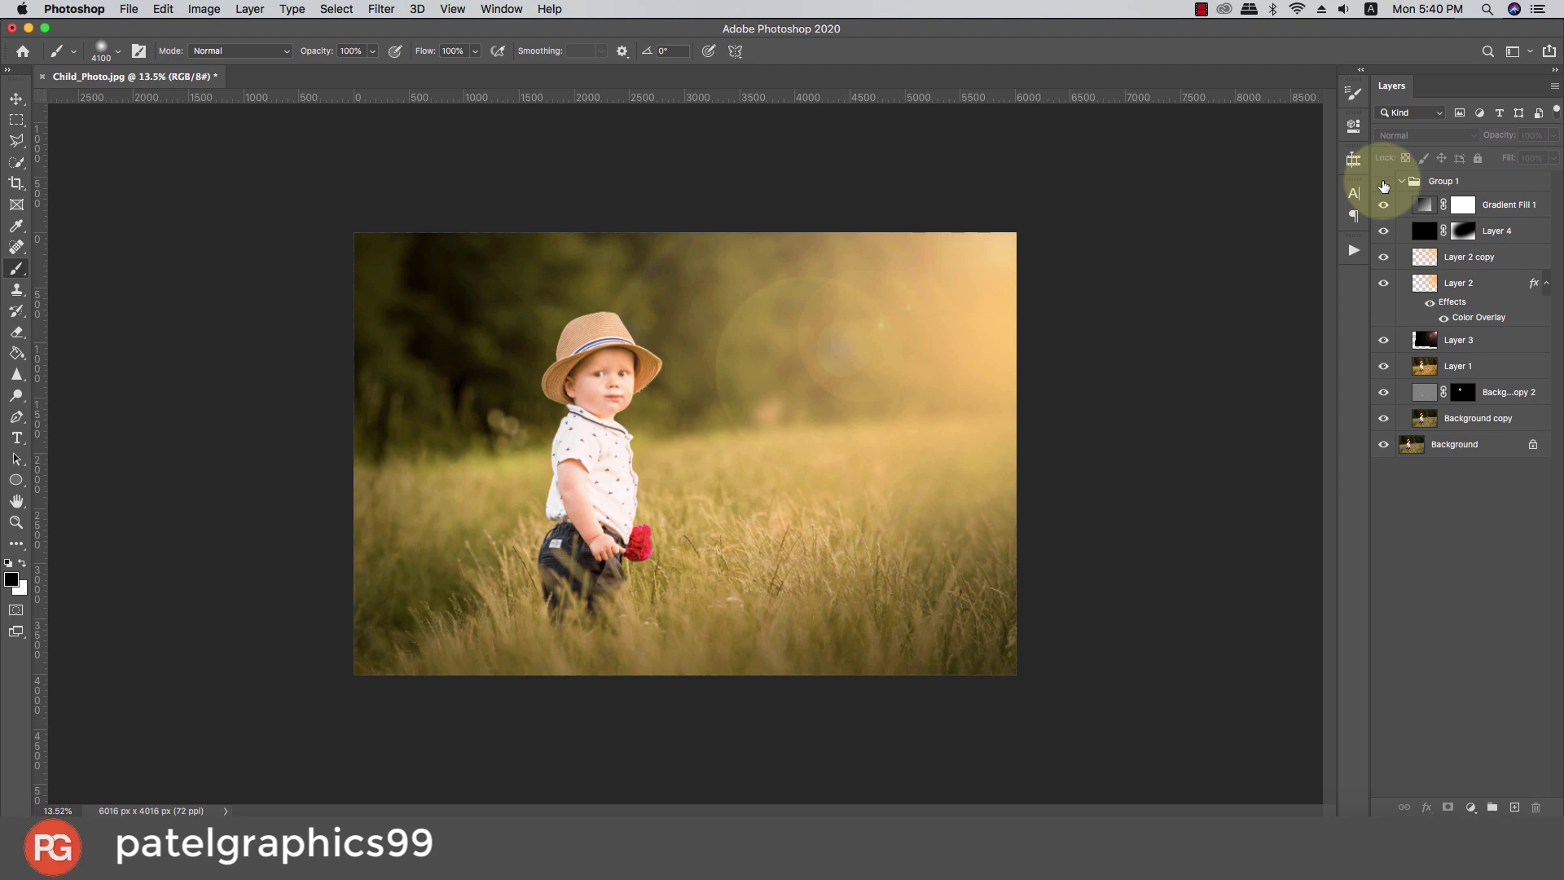
pyautogui.click(1383, 183)
pyautogui.click(1383, 183)
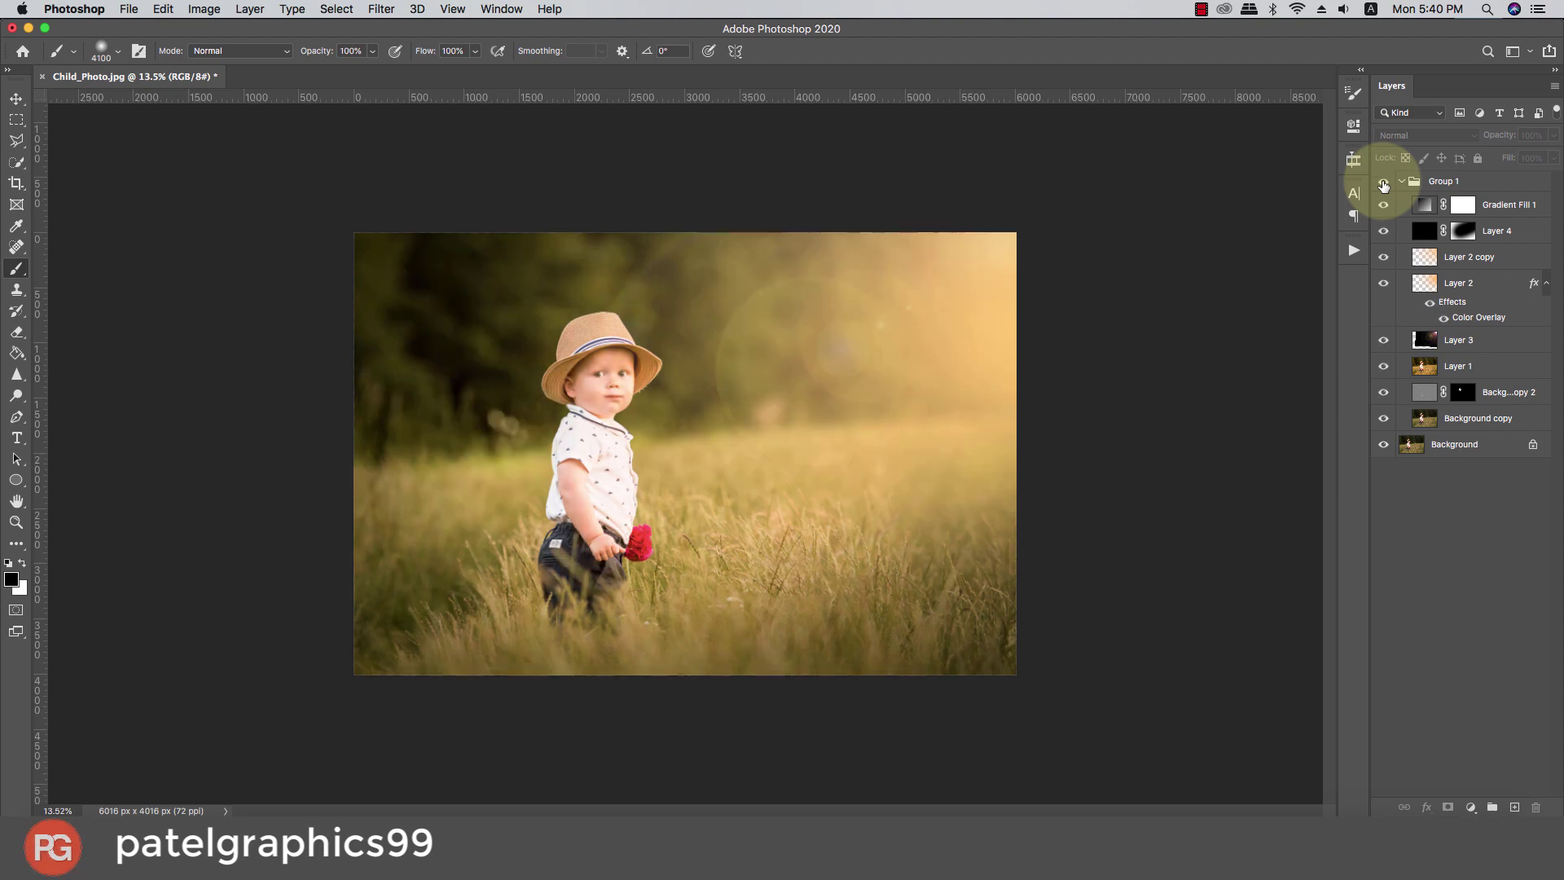